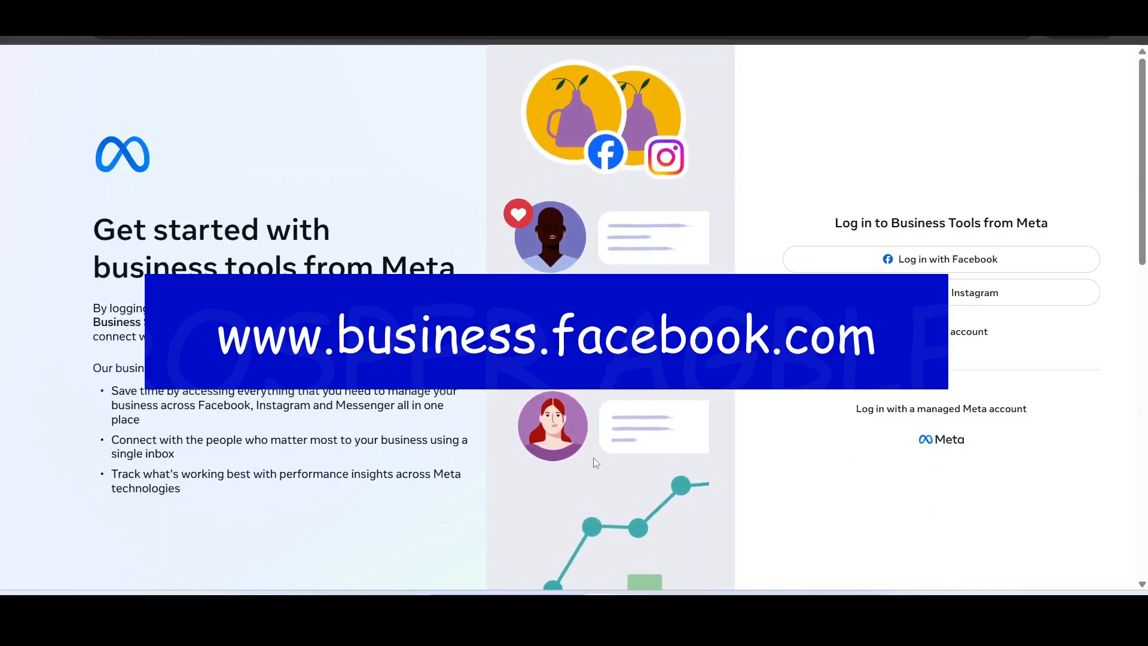
{"action": "left_click_drag", "start_coordinate": [827, 226], "coordinate": [1049, 225]}
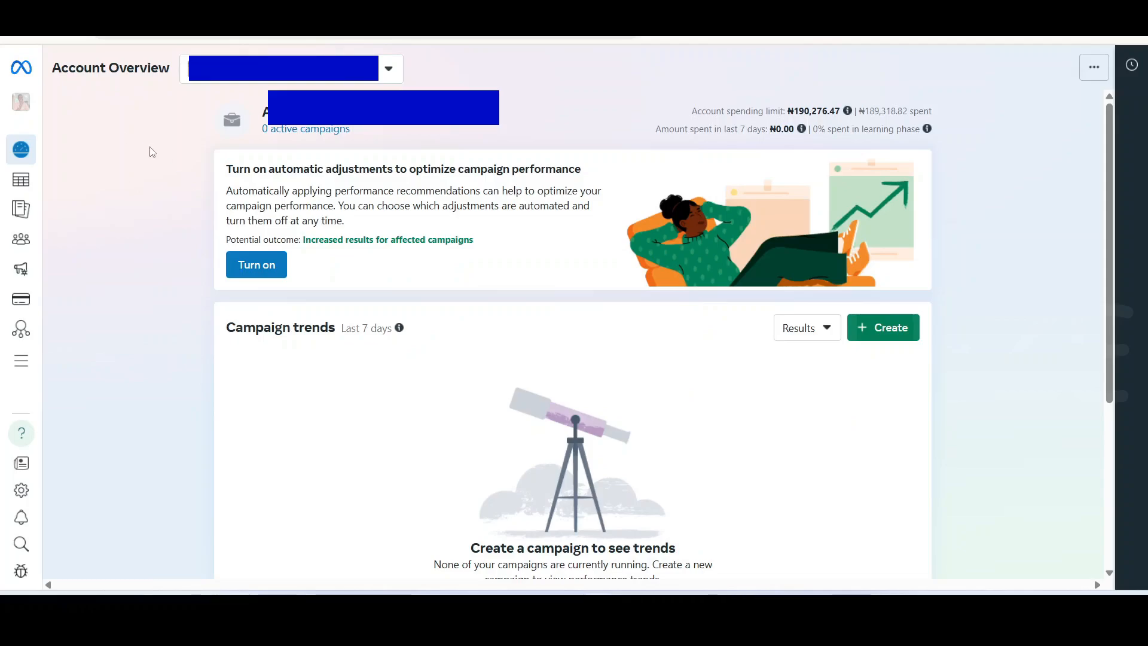
Open the ad account's Campaigns page from the account overview.
{"action": "mouse_move", "coordinate": [24, 181]}
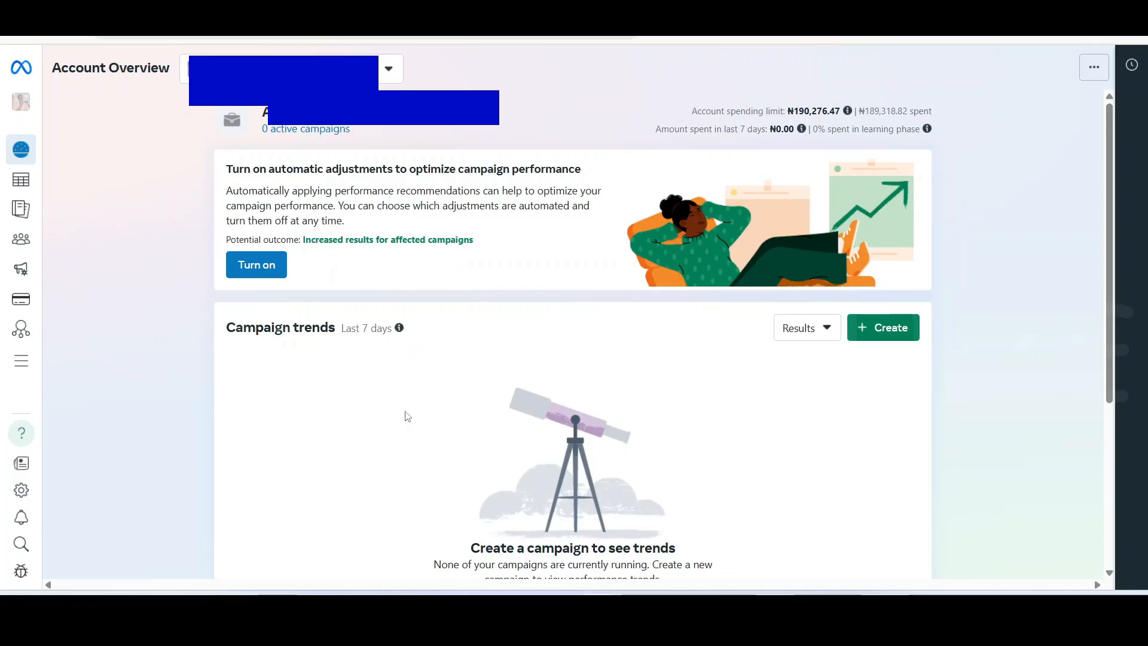
{"action": "mouse_move", "coordinate": [24, 206]}
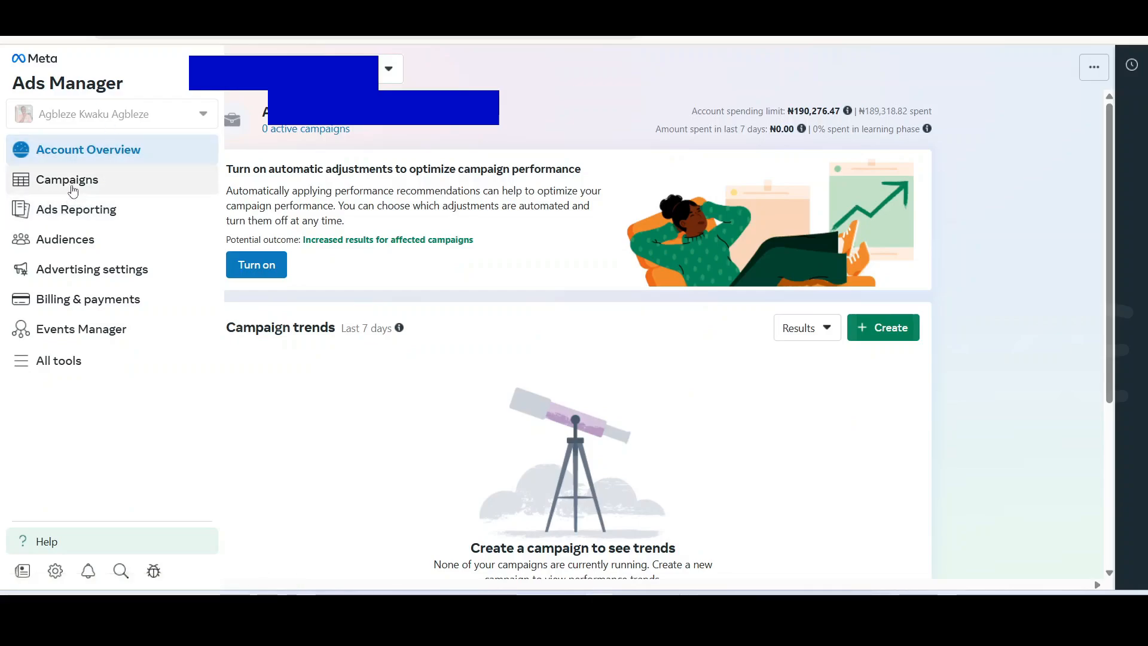
{"action": "left_click", "coordinate": [73, 191]}
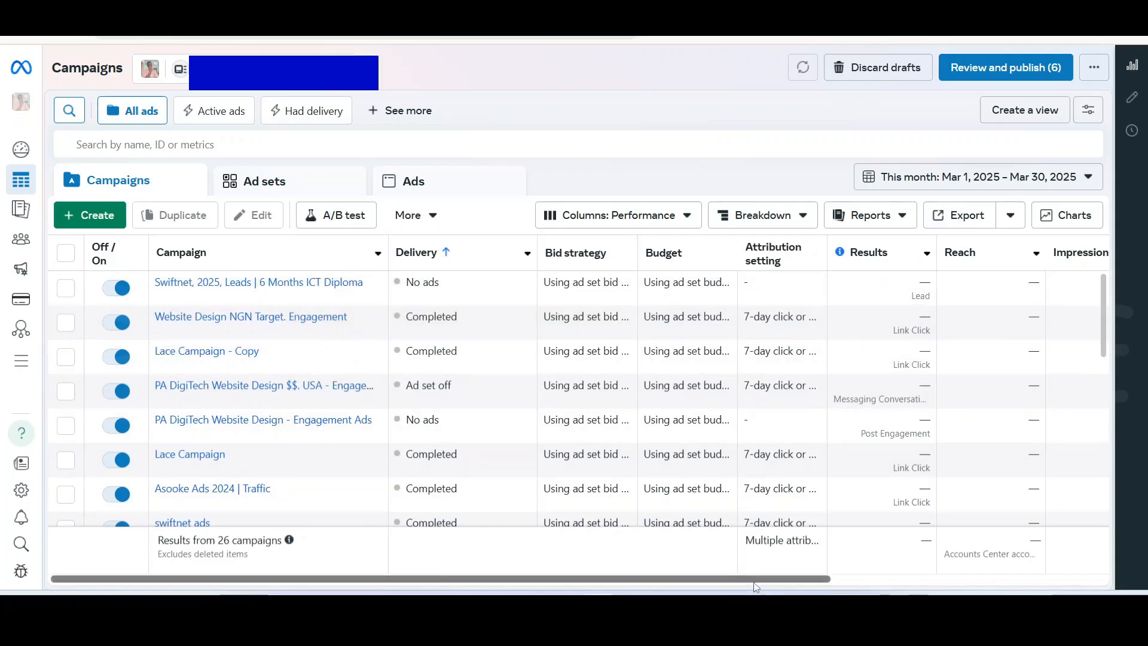
Set a custom date range of Mar 1, 2024 to Mar 30, 2025 for the campaigns table.
{"action": "left_click_drag", "start_coordinate": [756, 587], "coordinate": [1087, 584]}
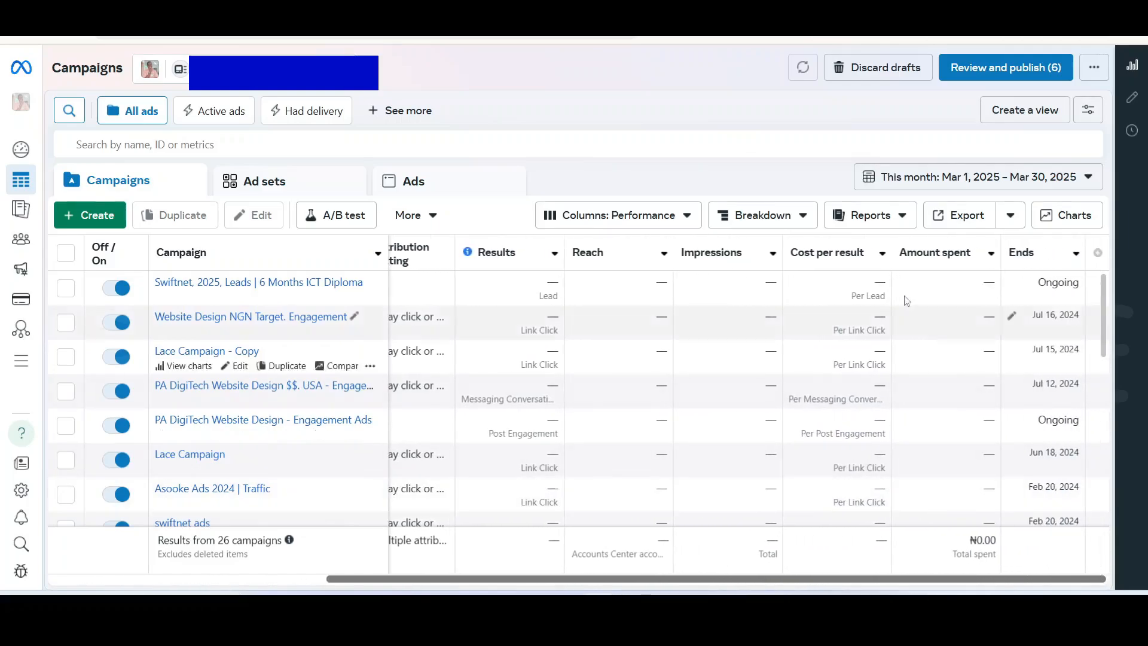
{"action": "left_click", "coordinate": [976, 178]}
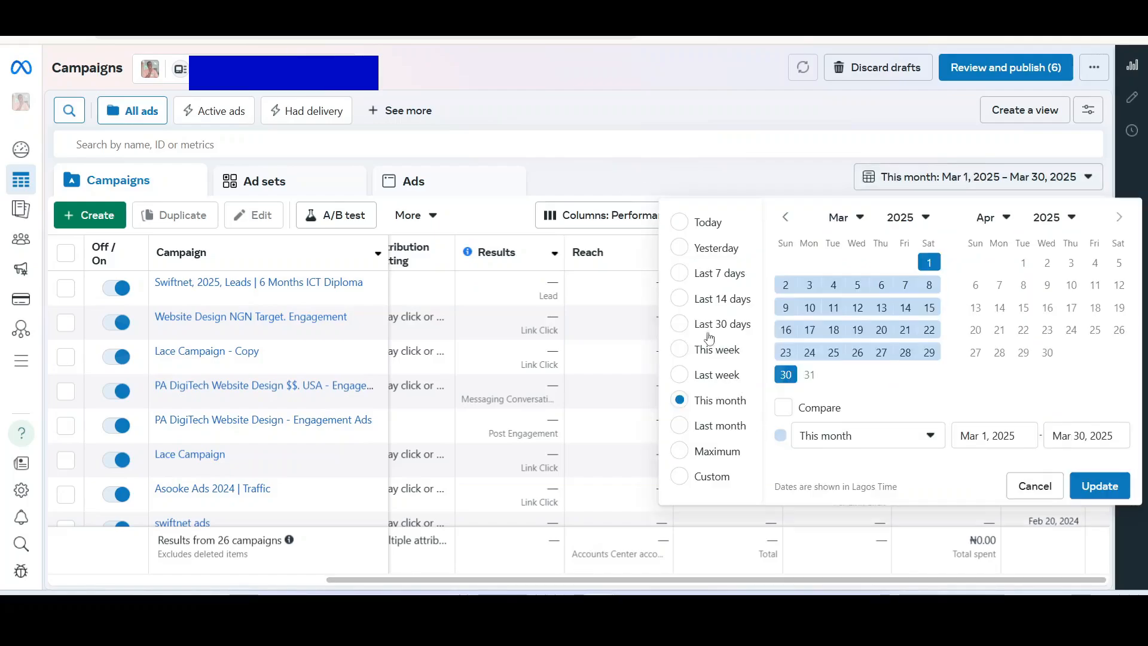
{"action": "left_click", "coordinate": [711, 479]}
{"action": "left_click", "coordinate": [1005, 438]}
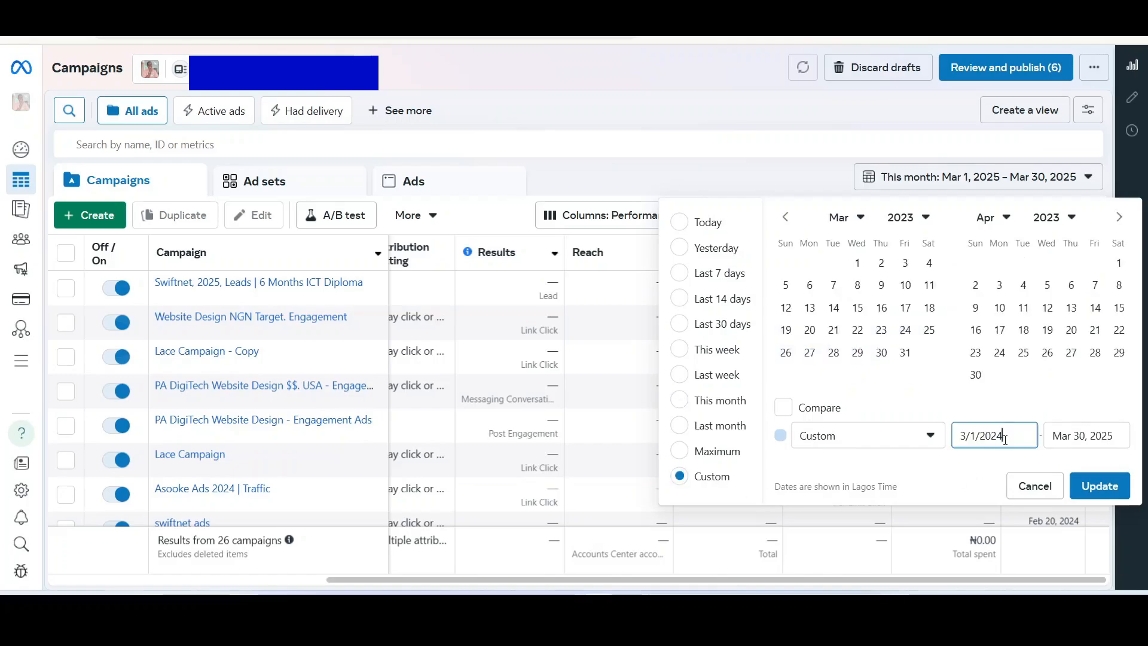
{"action": "left_click", "coordinate": [1079, 436]}
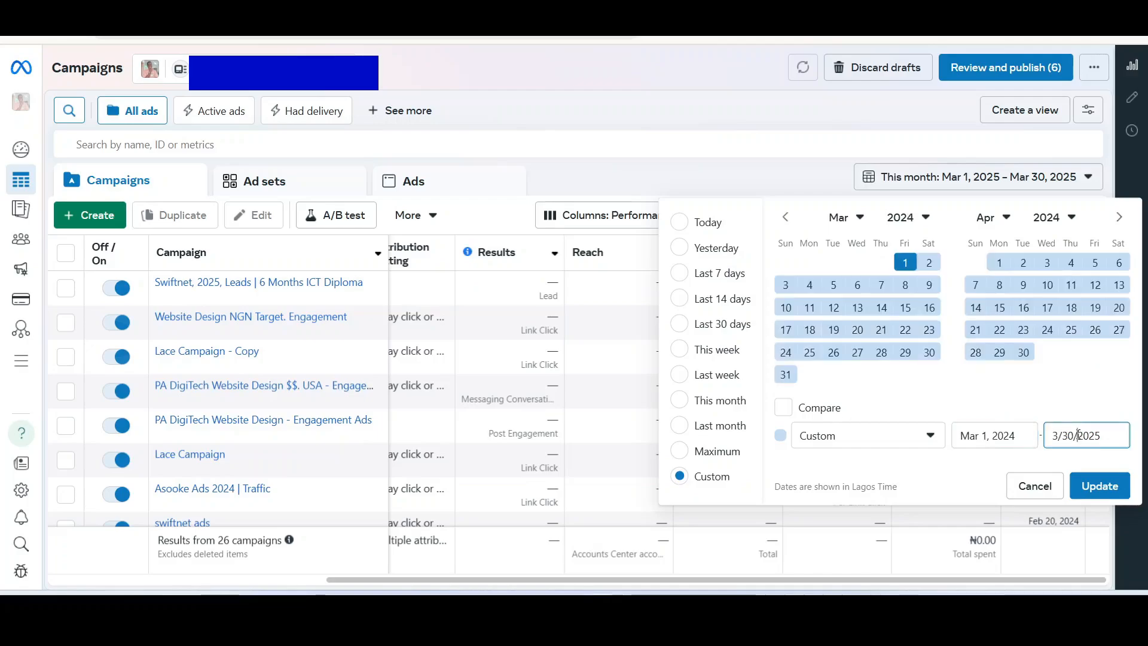
{"action": "left_click", "coordinate": [1114, 489]}
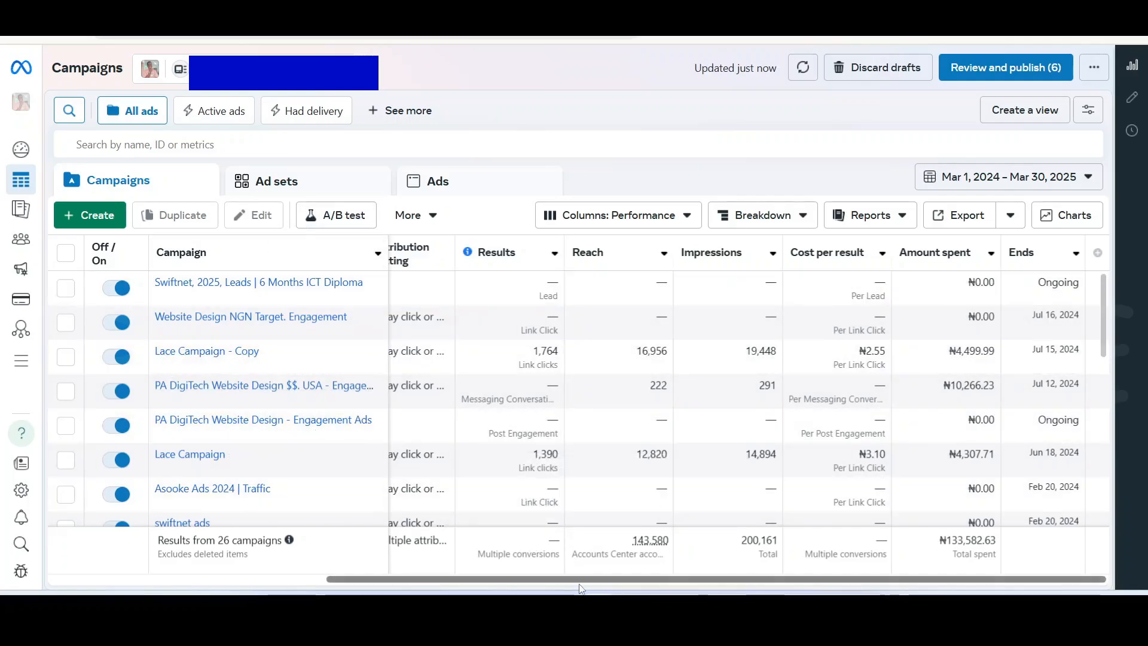
Examine the available column presets and the campaigns' results, reach, impressions and cost per result.
{"action": "left_click_drag", "start_coordinate": [707, 584], "coordinate": [431, 583]}
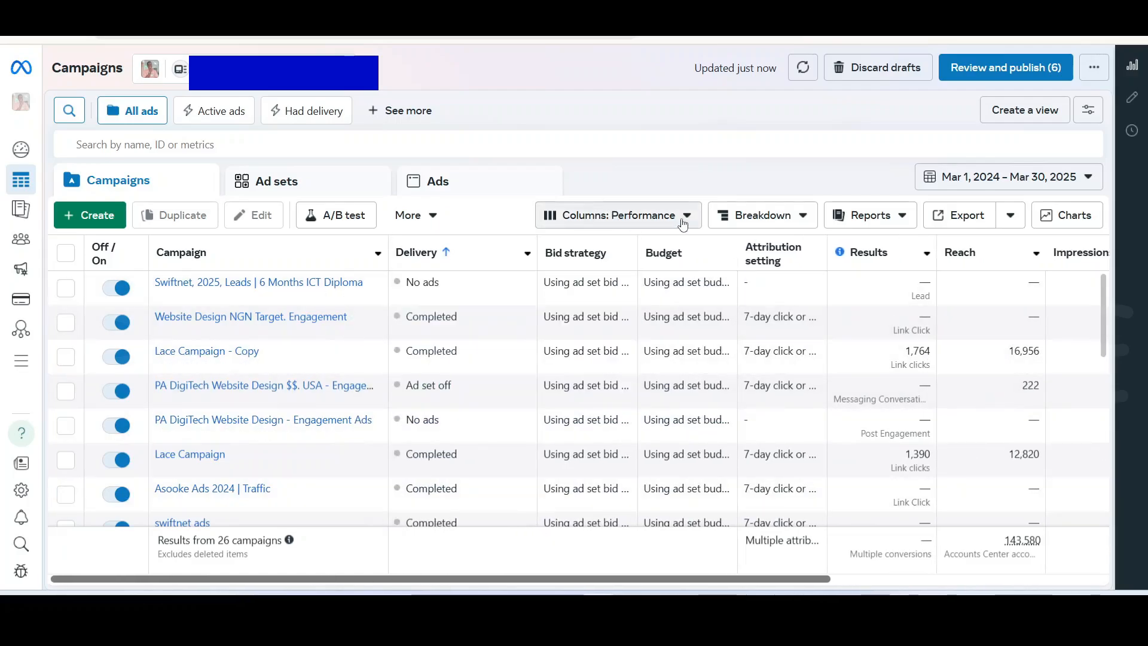
{"action": "left_click", "coordinate": [684, 219]}
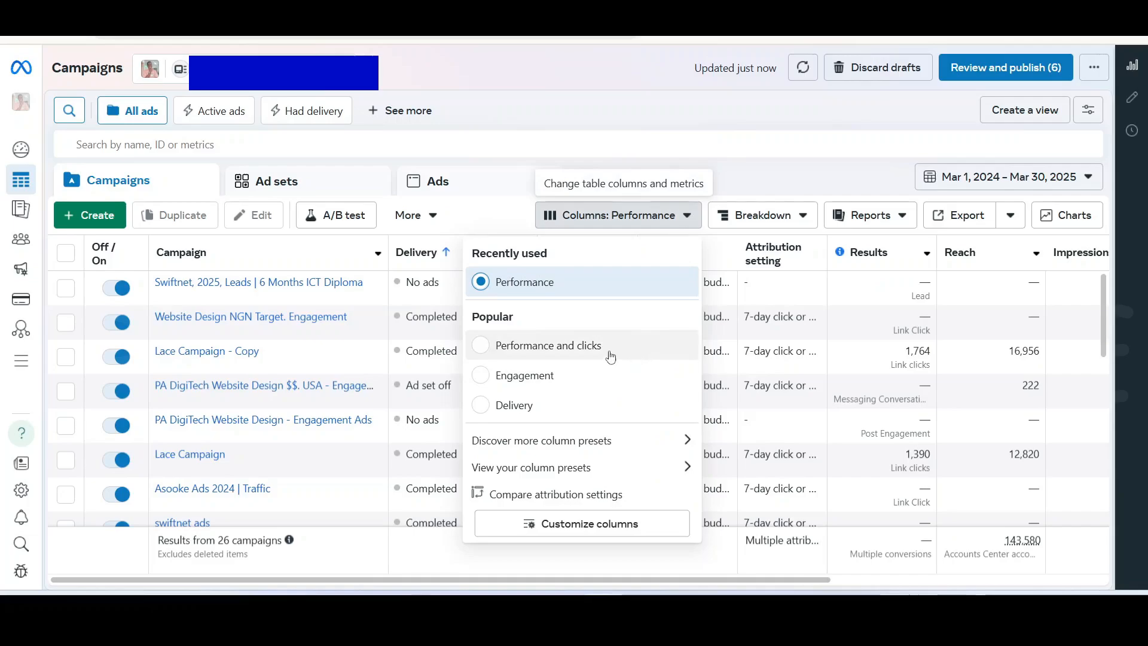
{"action": "left_click", "coordinate": [690, 220]}
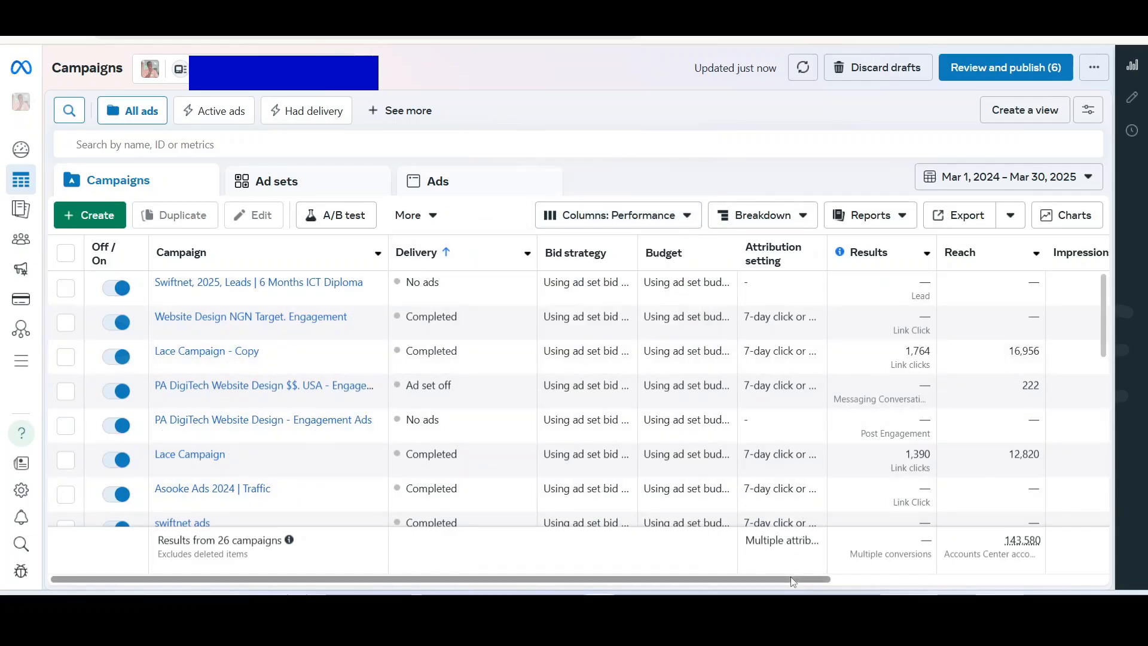
{"action": "left_click", "coordinate": [954, 577]}
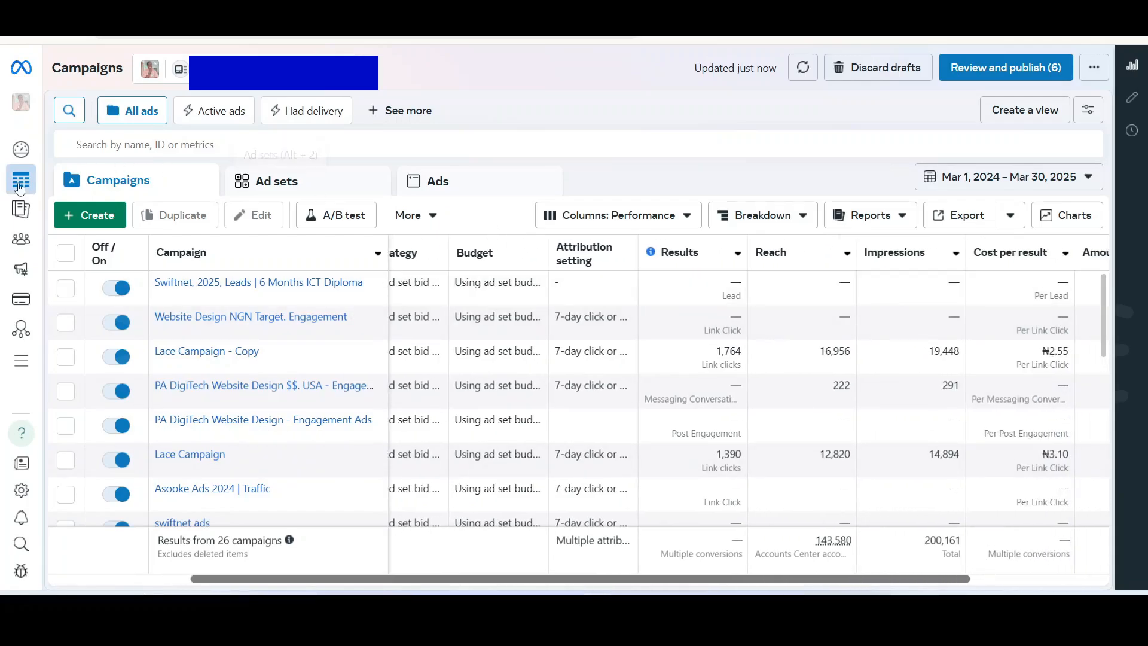
{"action": "mouse_move", "coordinate": [671, 299]}
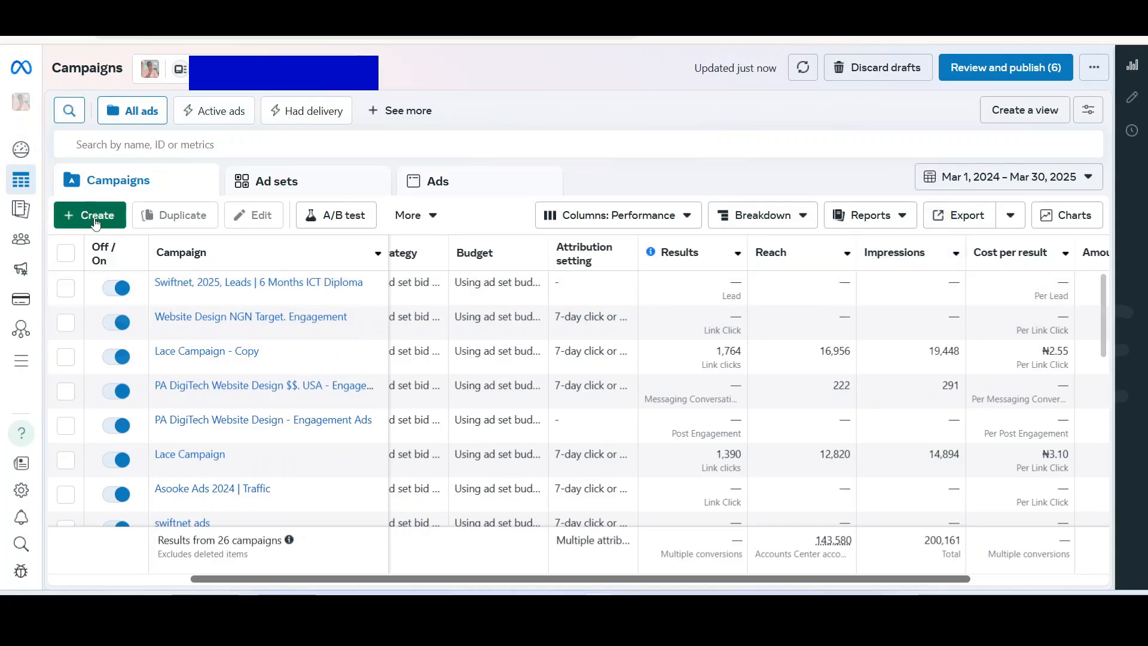
View the Audiences page's saved audiences and open Billing & payments.
{"action": "mouse_move", "coordinate": [24, 233]}
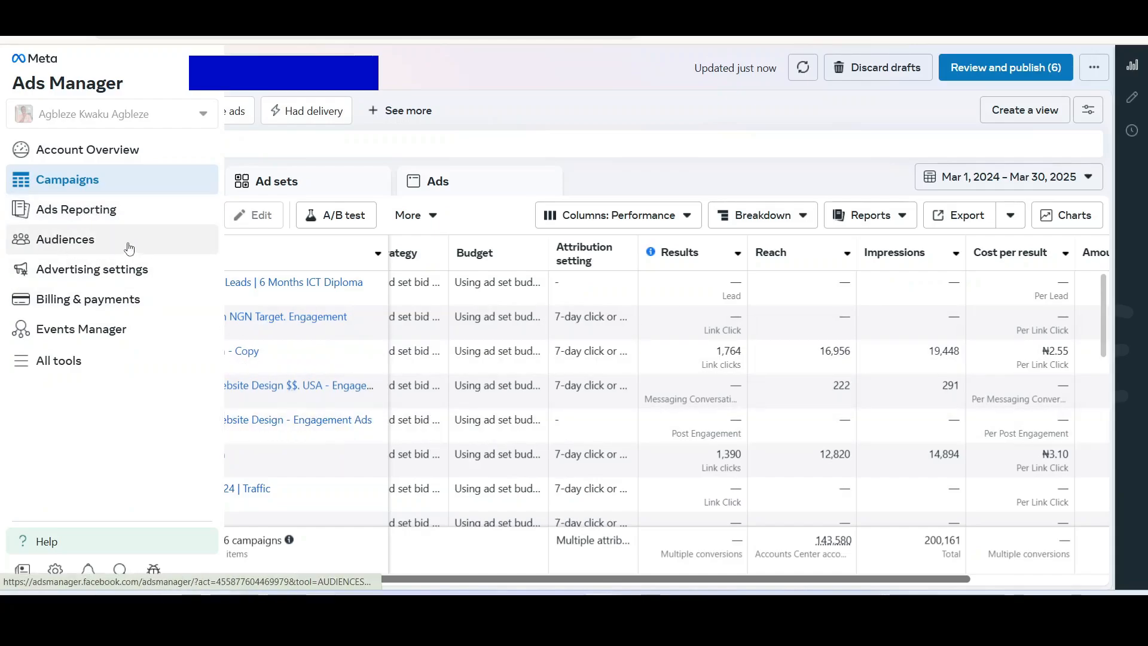
{"action": "left_click", "coordinate": [93, 240]}
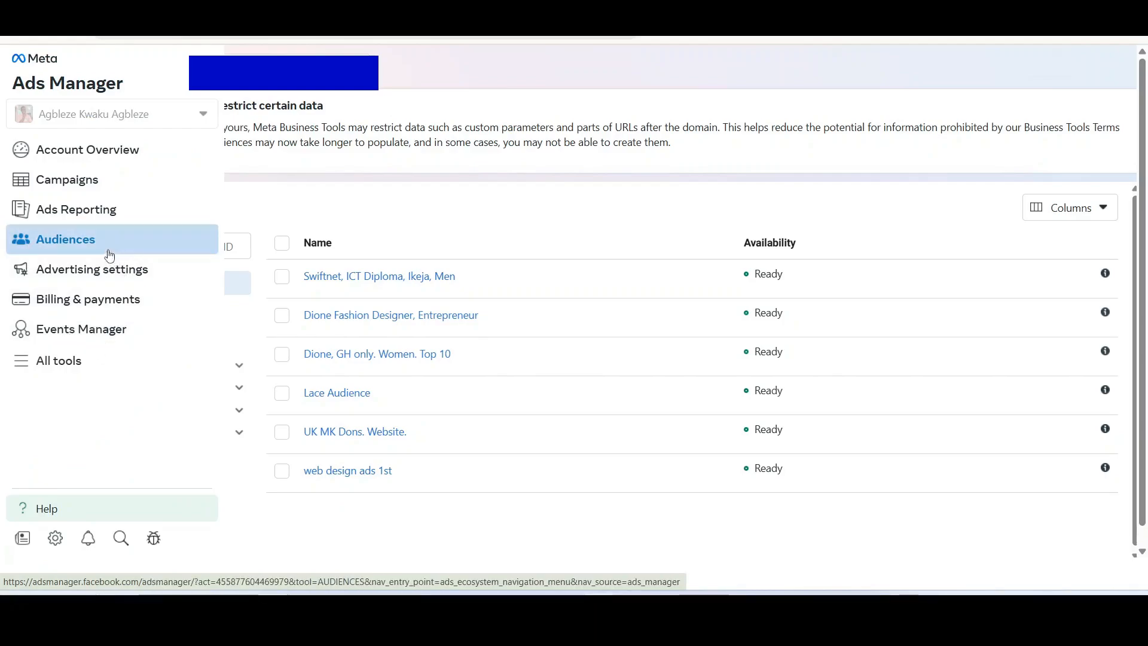
{"action": "left_click", "coordinate": [90, 305]}
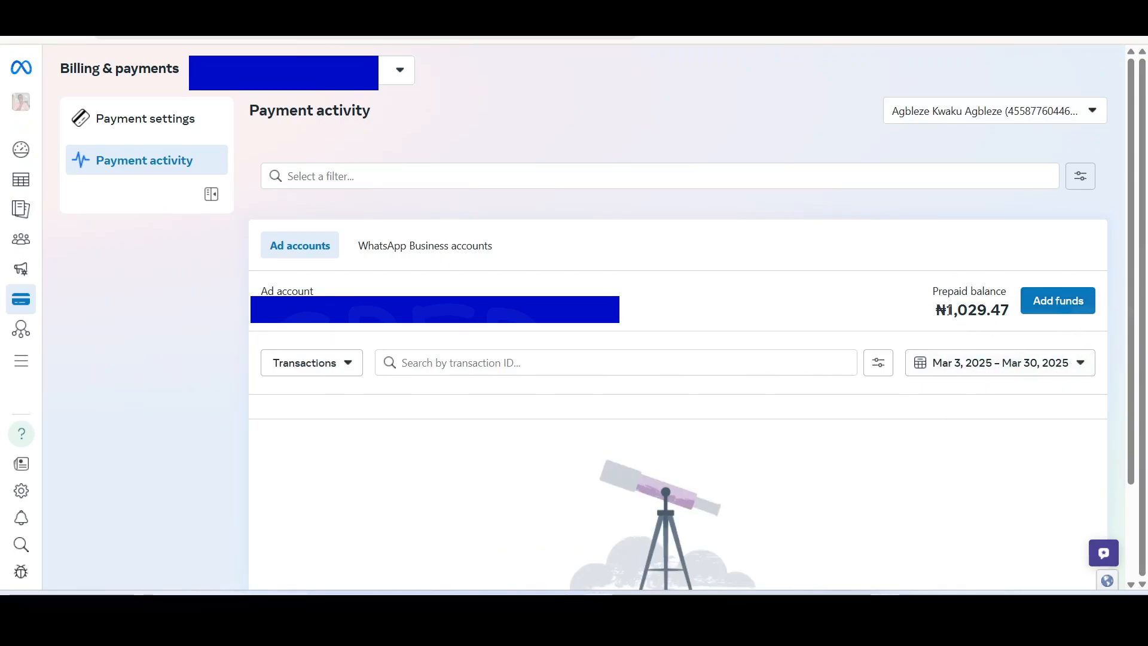
Start adding funds to the prepaid ad account and enter a custom amount of 100,000.00 naira.
{"action": "left_click", "coordinate": [1057, 302]}
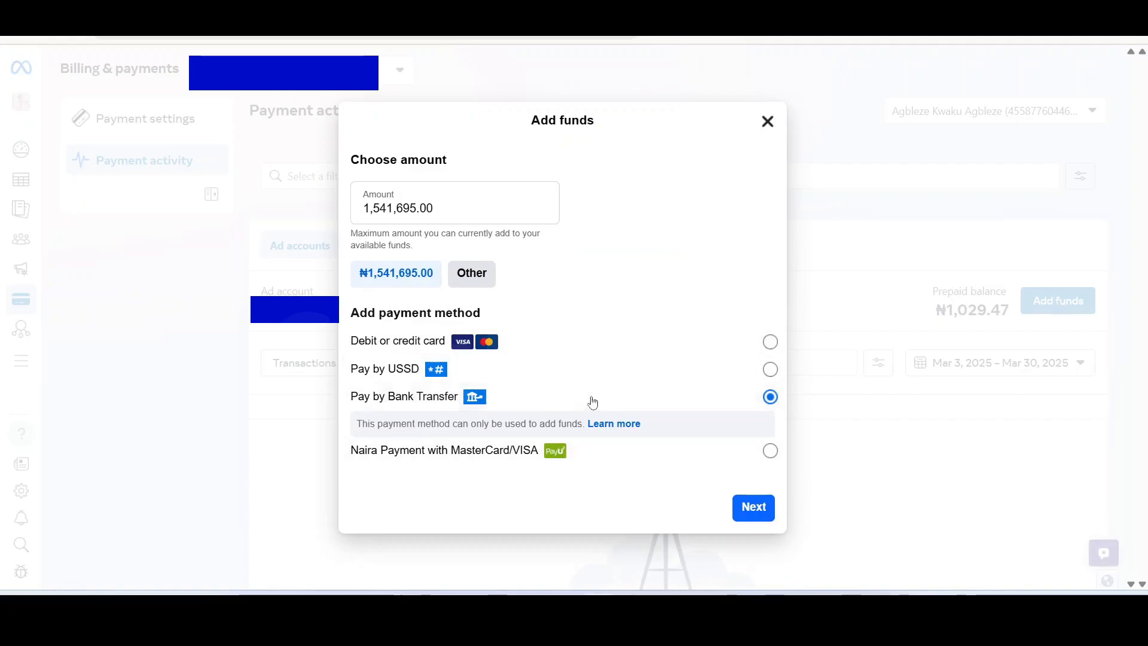
{"action": "double_click", "coordinate": [391, 209]}
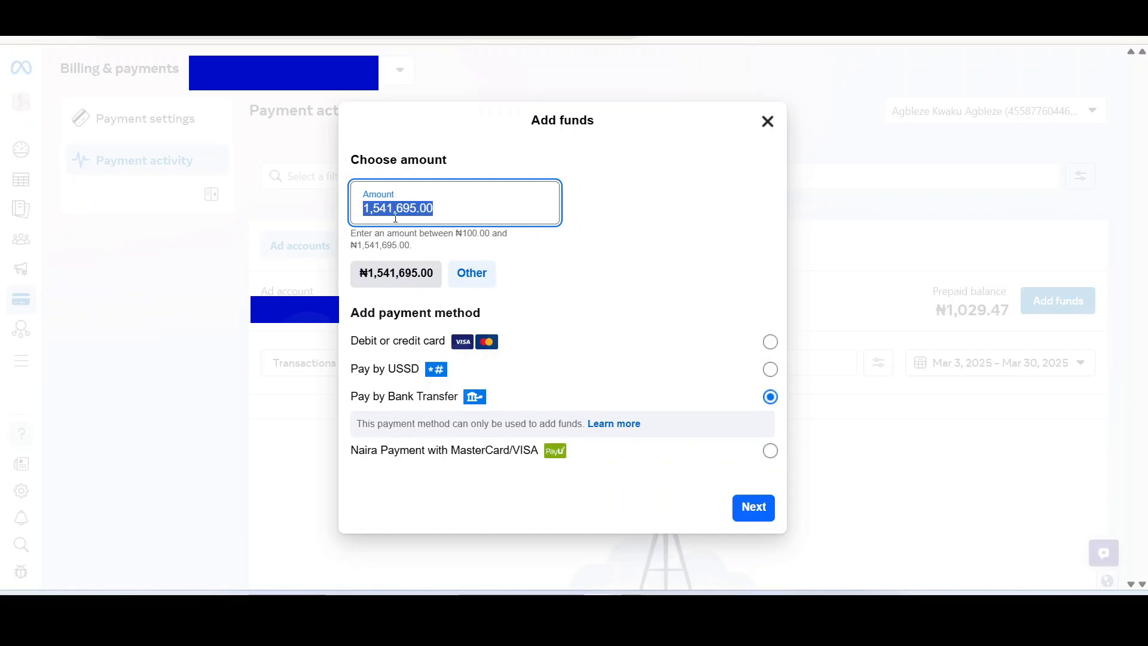
{"action": "type", "text": "100000"}
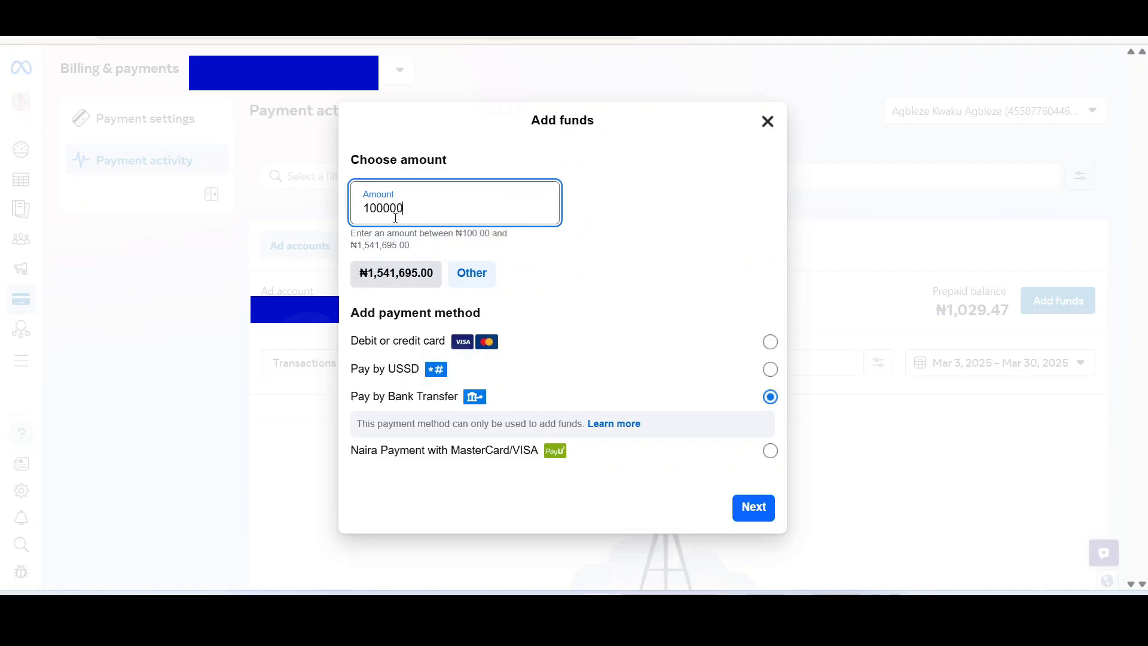
{"action": "left_click", "coordinate": [513, 250]}
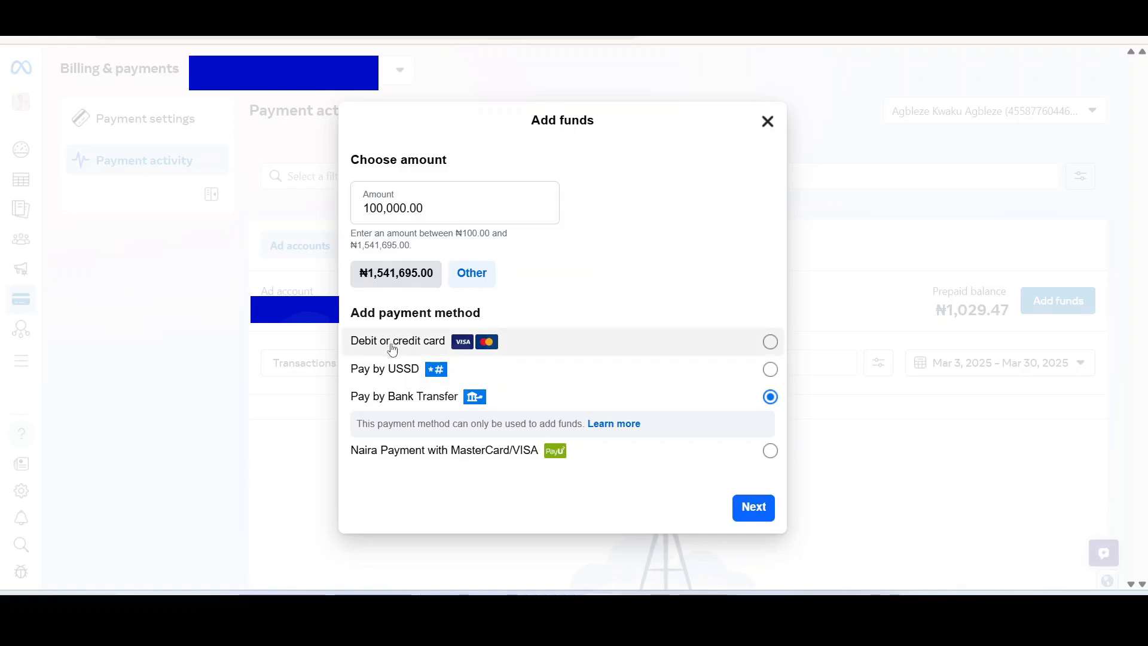
{"action": "left_click", "coordinate": [472, 276]}
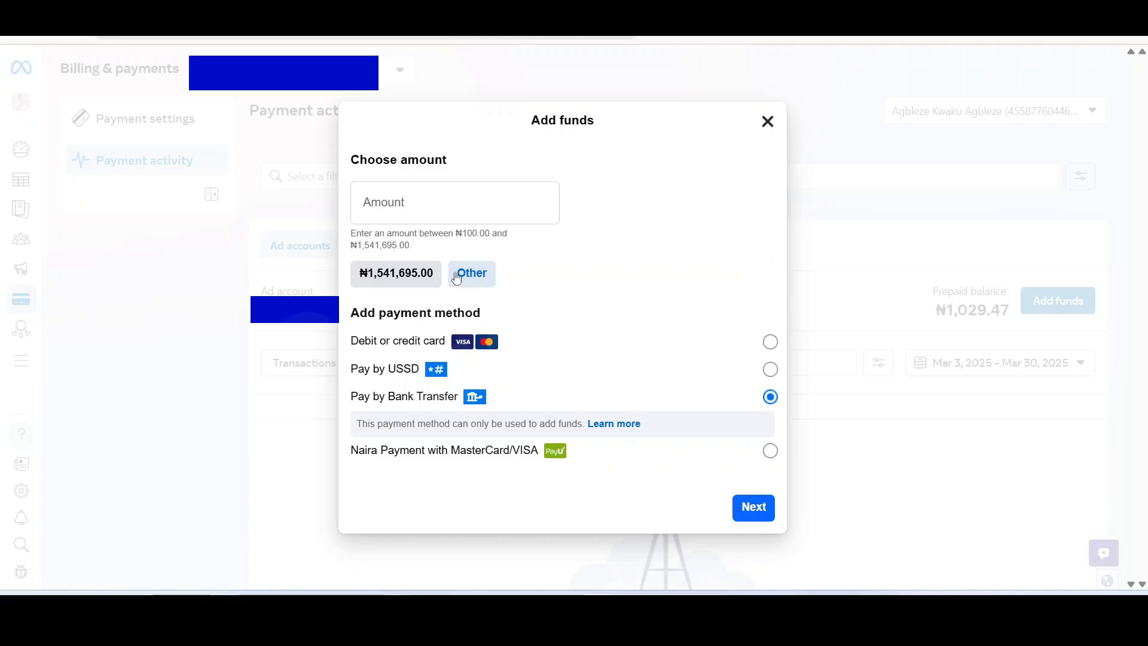
{"action": "left_click", "coordinate": [400, 207]}
{"action": "type", "text": "100000"}
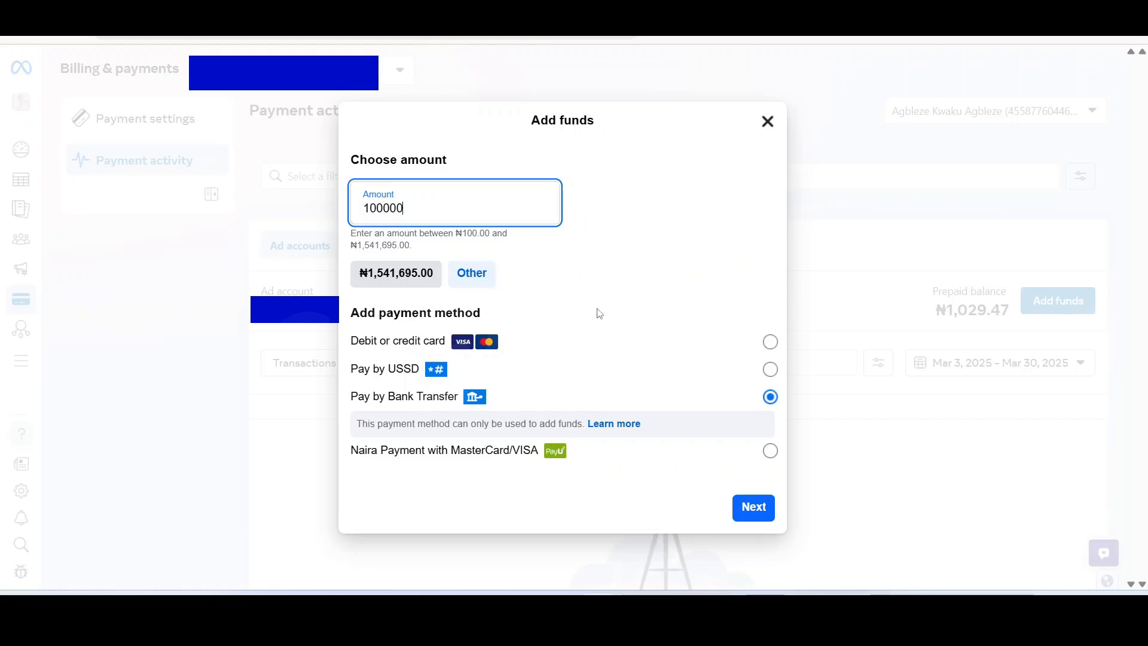
{"action": "left_click", "coordinate": [598, 312]}
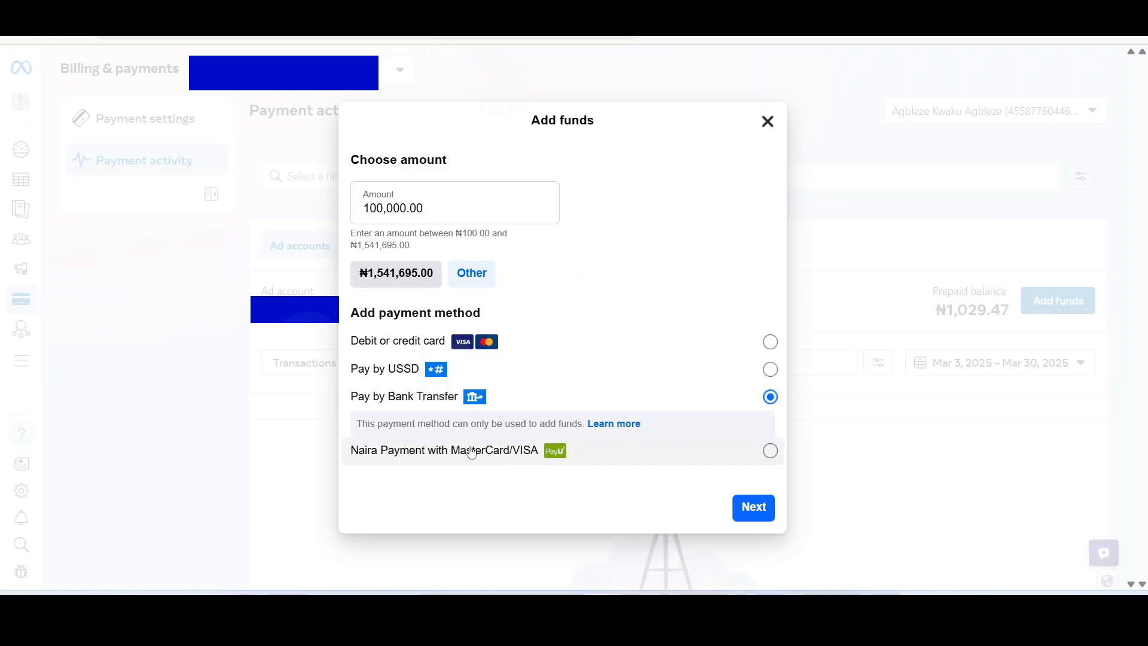
Choose Naira Payment with MasterCard/VISA as the payment method and continue to the PayU card payment form.
{"action": "left_click", "coordinate": [773, 455]}
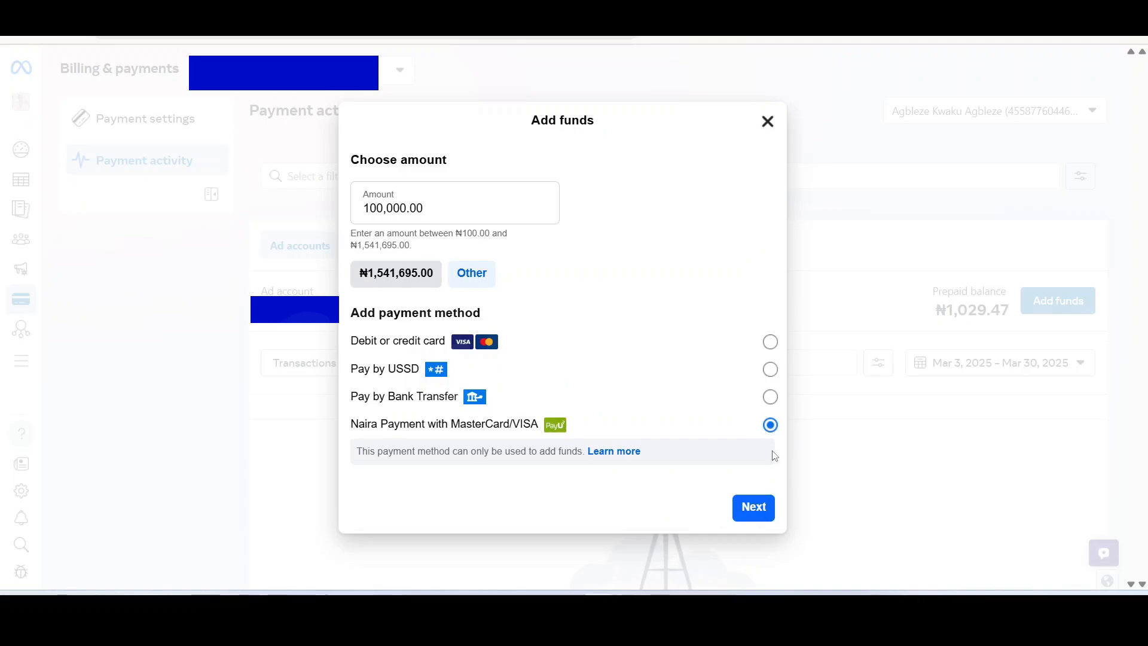
{"action": "left_click", "coordinate": [749, 509]}
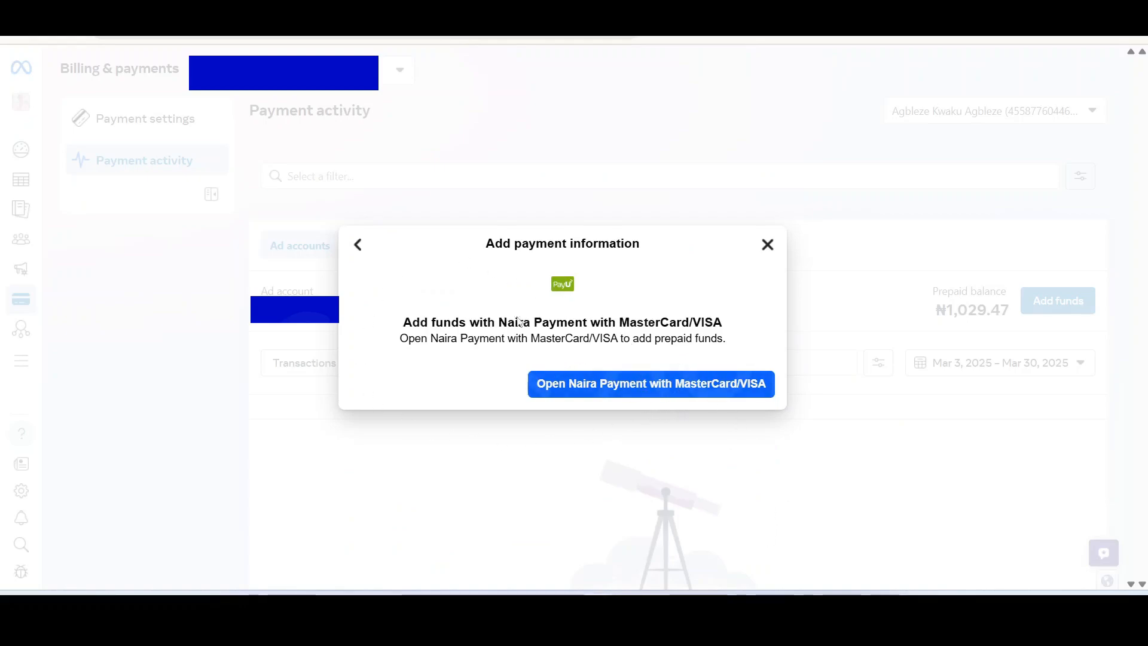
{"action": "left_click", "coordinate": [644, 396]}
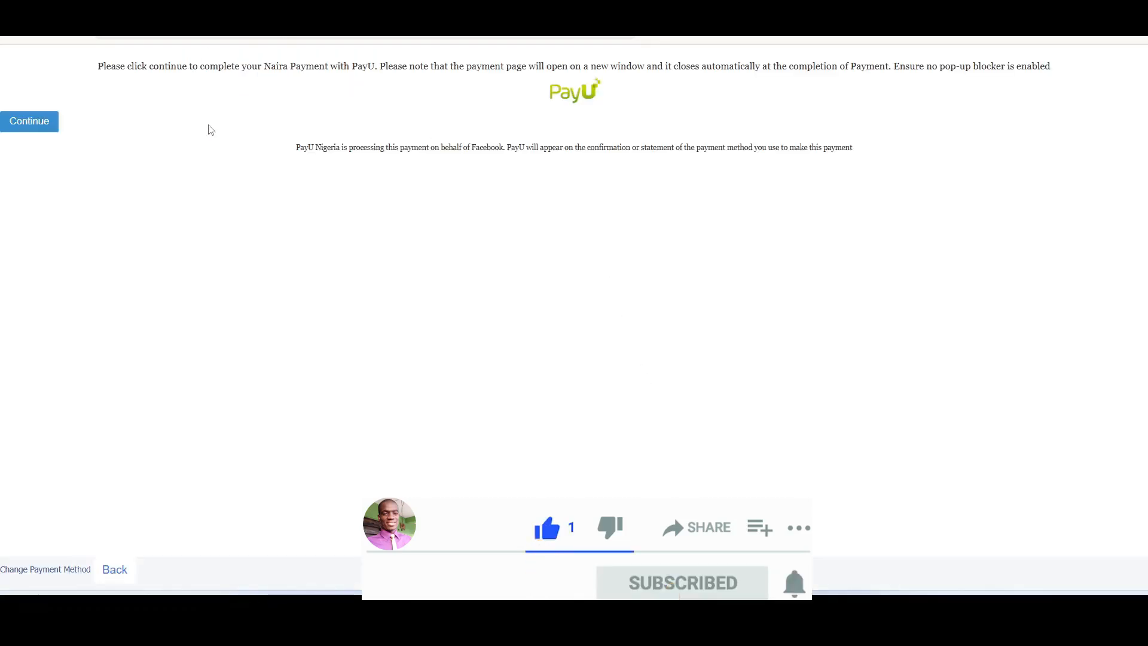
{"action": "left_click", "coordinate": [31, 124]}
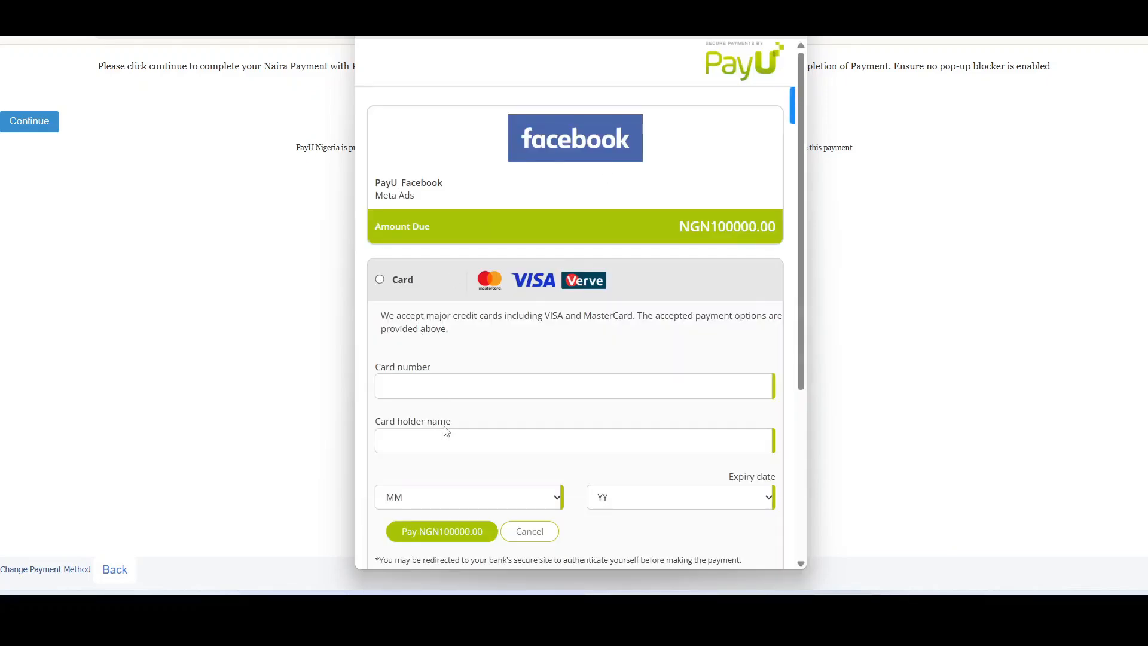
Examine the PayU card form's fields and expiry month options, and close the payment dialog without paying.
{"action": "scroll", "coordinate": [445, 431], "scroll_direction": "down", "scroll_amount": 5}
{"action": "scroll", "coordinate": [568, 215], "scroll_direction": "up", "scroll_amount": 5}
{"action": "scroll", "coordinate": [478, 407], "scroll_direction": "down", "scroll_amount": 3}
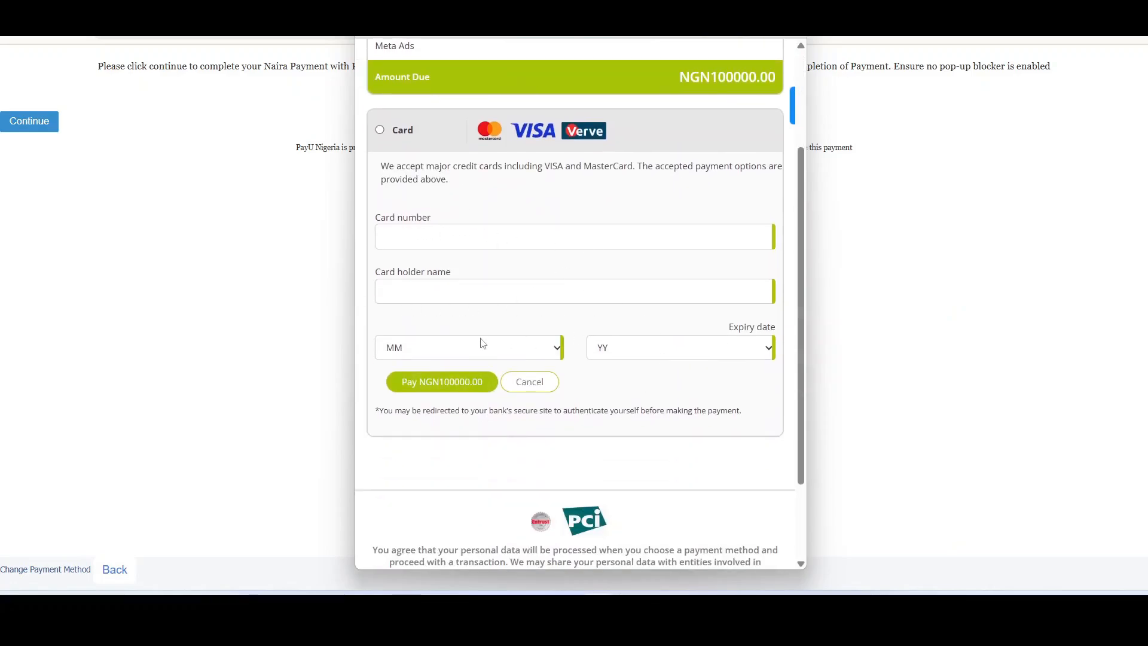
{"action": "left_click", "coordinate": [453, 354]}
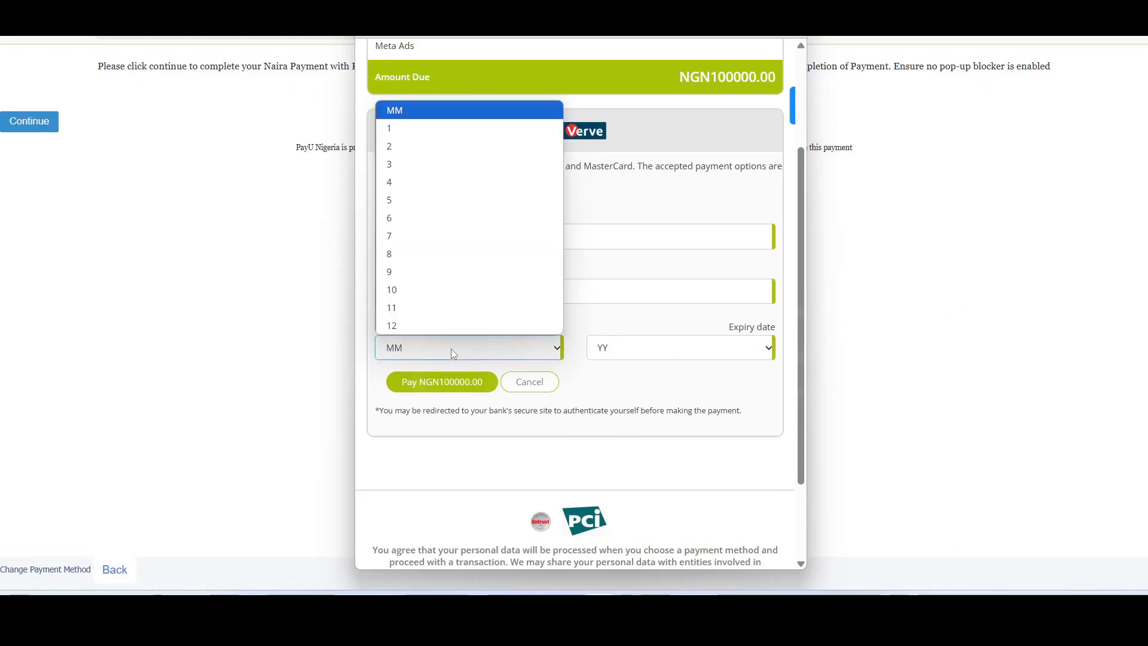
{"action": "left_click", "coordinate": [453, 351]}
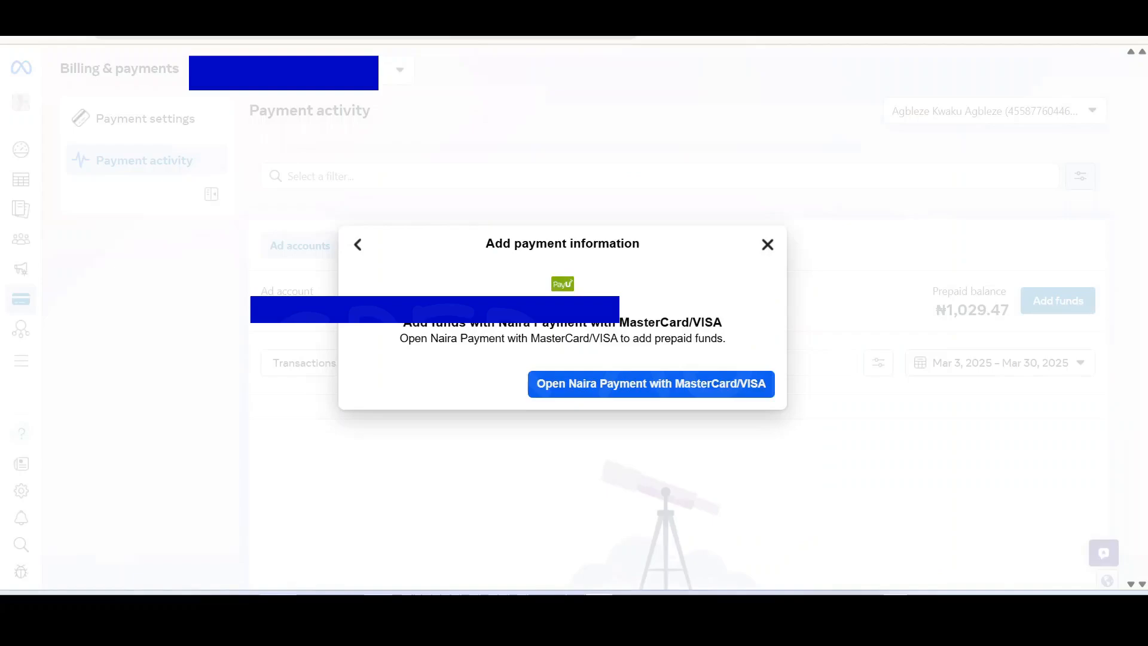
{"action": "left_click", "coordinate": [768, 227]}
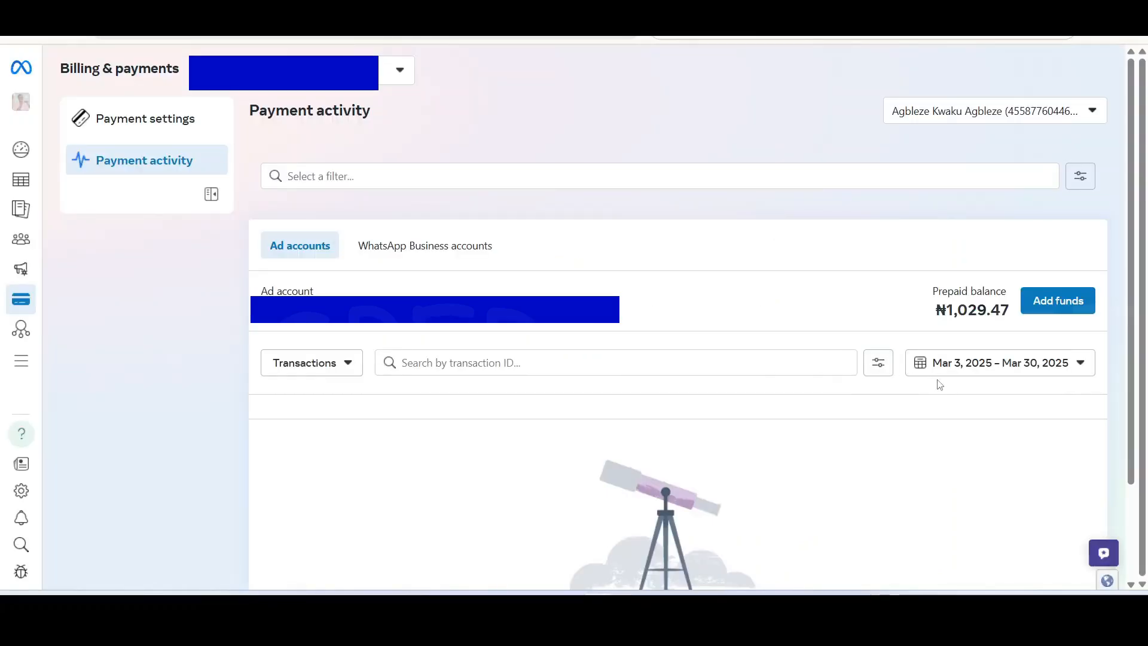
Review the payment methods offered for adding funds and close the Add funds dialog.
{"action": "left_click", "coordinate": [1057, 302]}
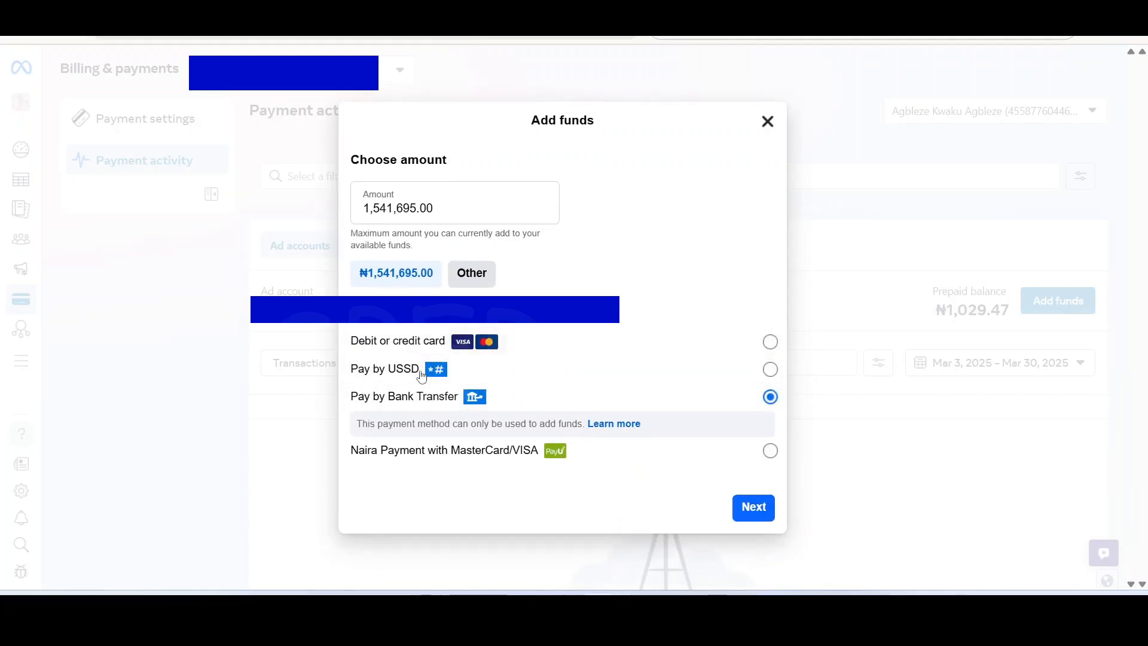
{"action": "left_click", "coordinate": [766, 122]}
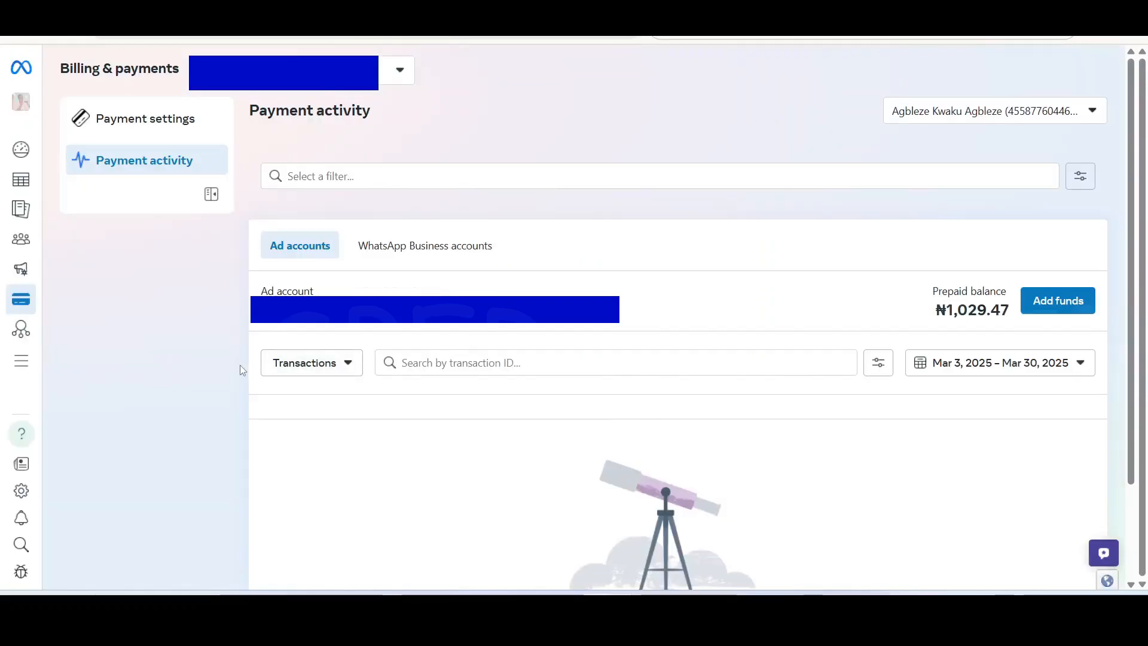
{"action": "mouse_move", "coordinate": [24, 209]}
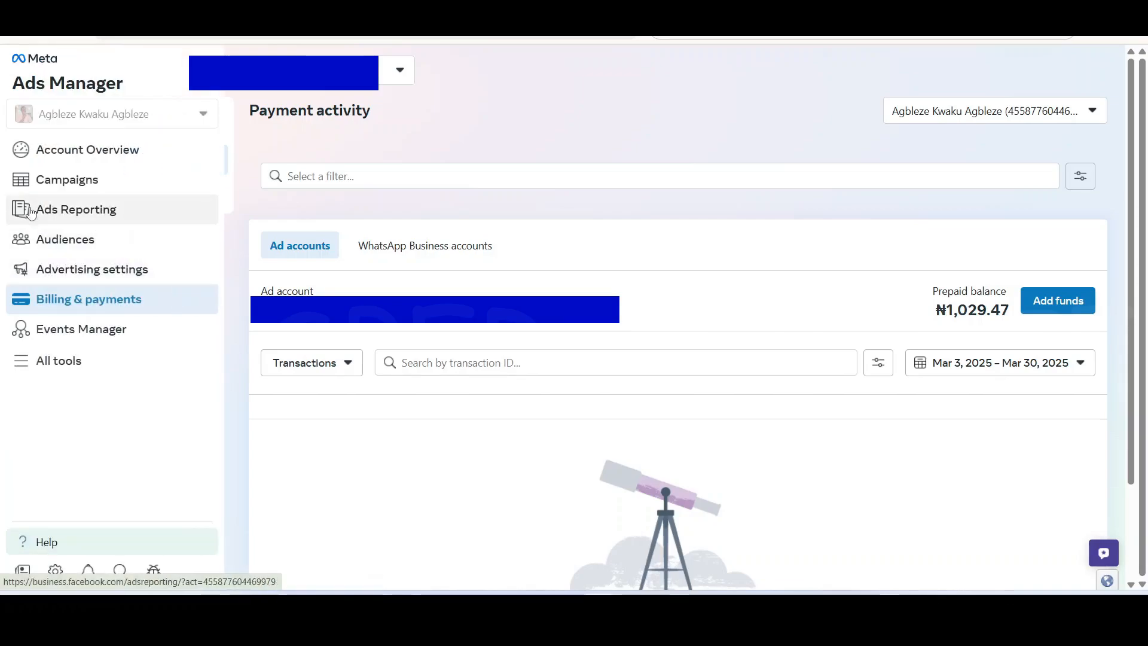
Open the Campaigns page, start creating a new campaign and look over the available campaign objectives.
{"action": "left_click", "coordinate": [36, 181]}
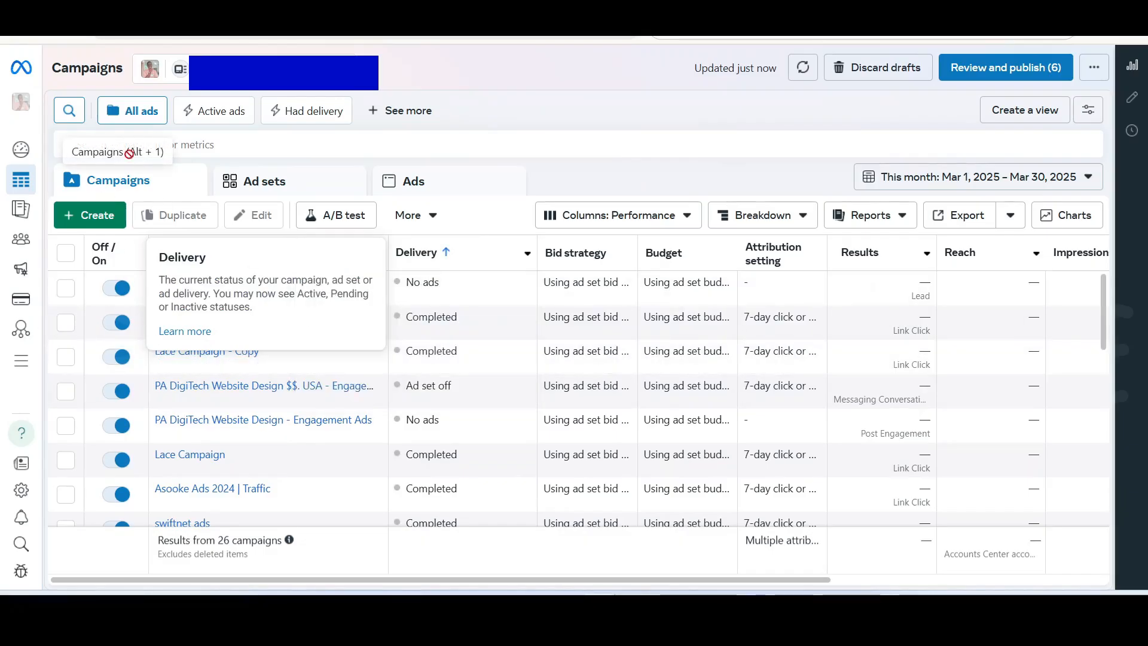
{"action": "left_click", "coordinate": [89, 218]}
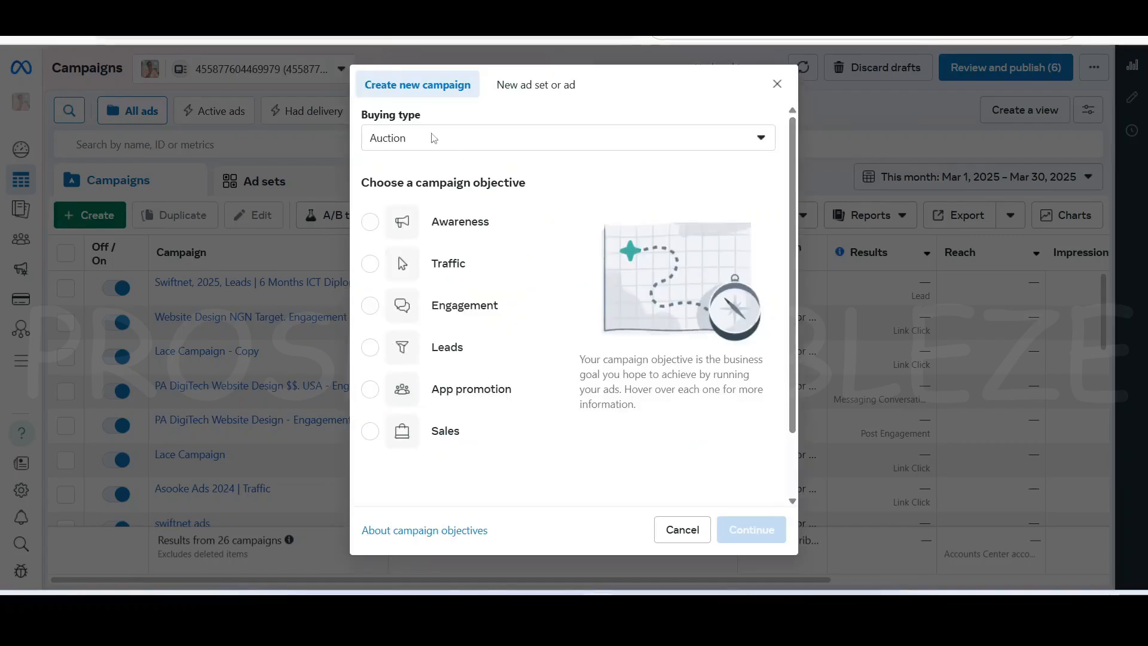
{"action": "left_click_drag", "start_coordinate": [362, 180], "coordinate": [522, 195]}
{"action": "mouse_move", "coordinate": [474, 228]}
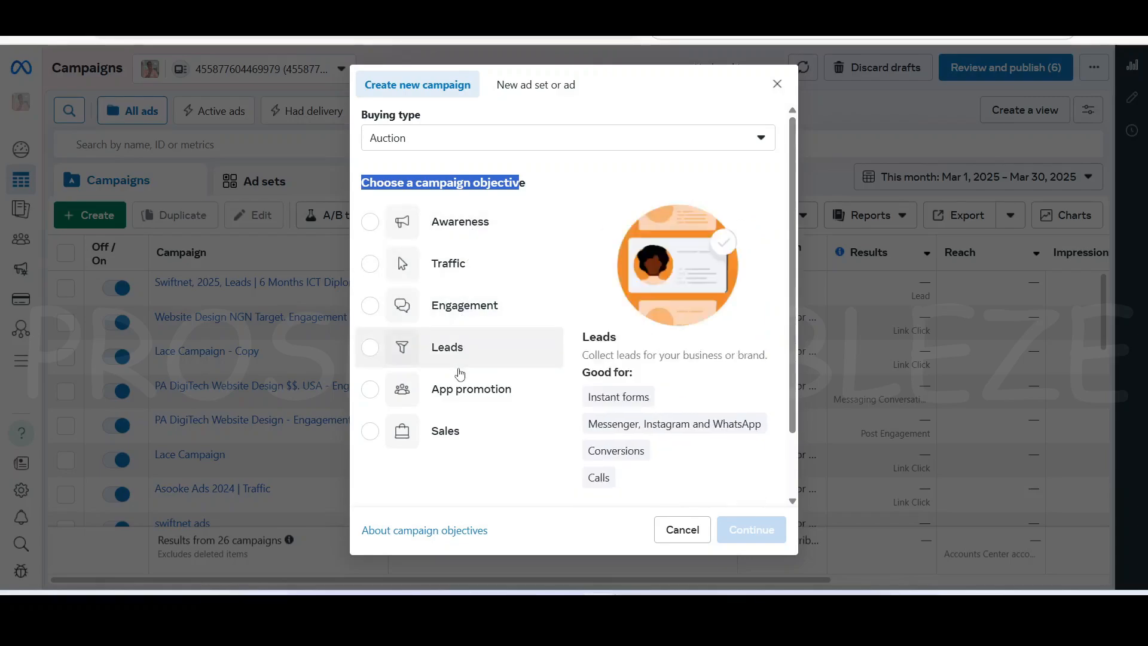
{"action": "left_click", "coordinate": [500, 464]}
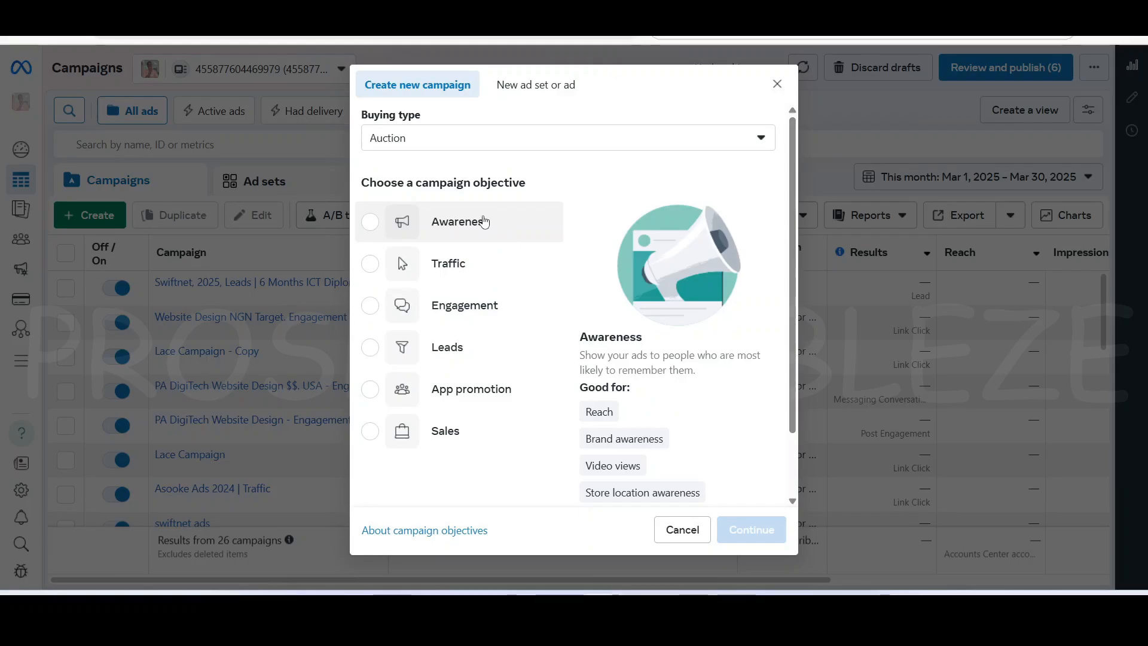
Examine the descriptions and suggested uses of the Awareness, Traffic, Engagement, Leads, App promotion and Sales objectives.
{"action": "left_click", "coordinate": [461, 225]}
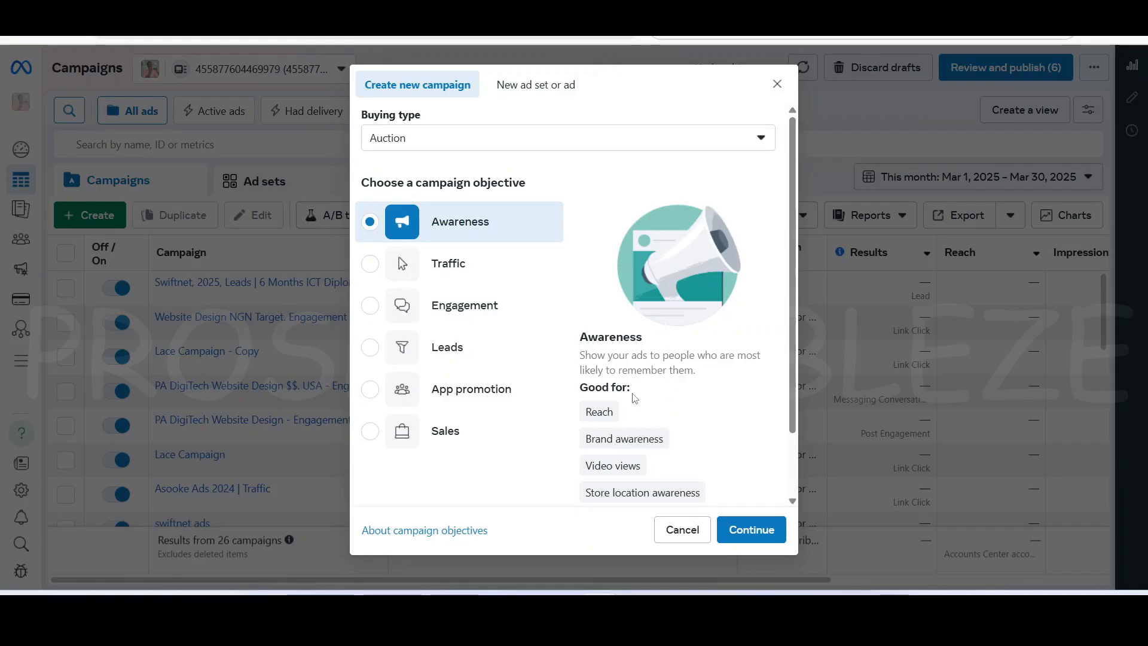
{"action": "mouse_move", "coordinate": [592, 440]}
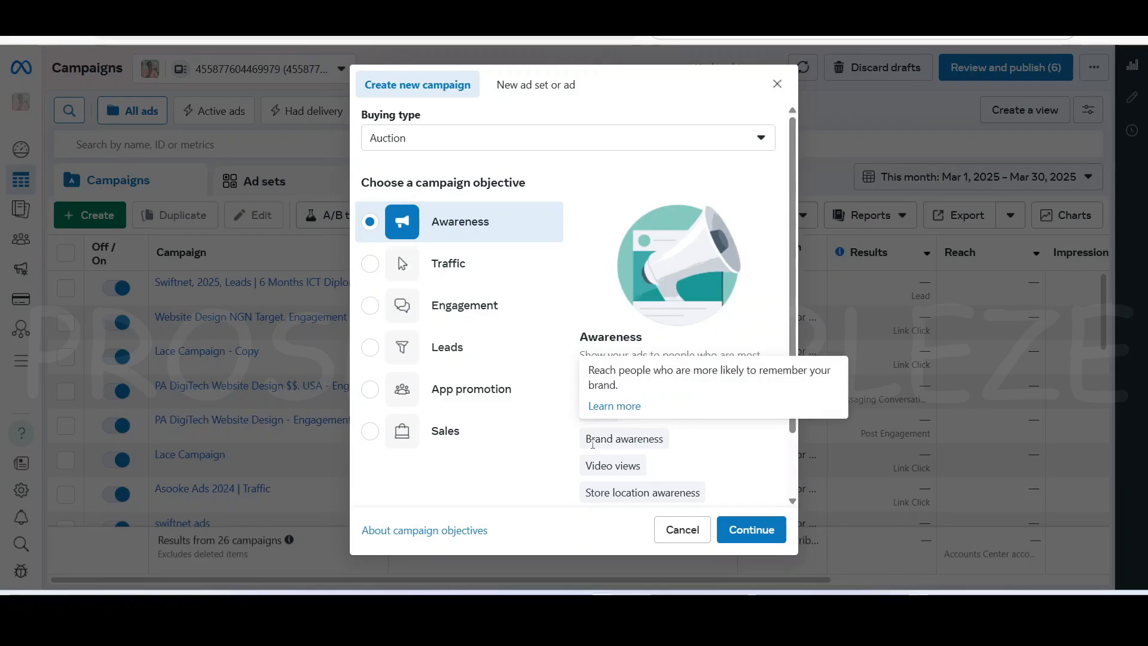
{"action": "mouse_move", "coordinate": [591, 494]}
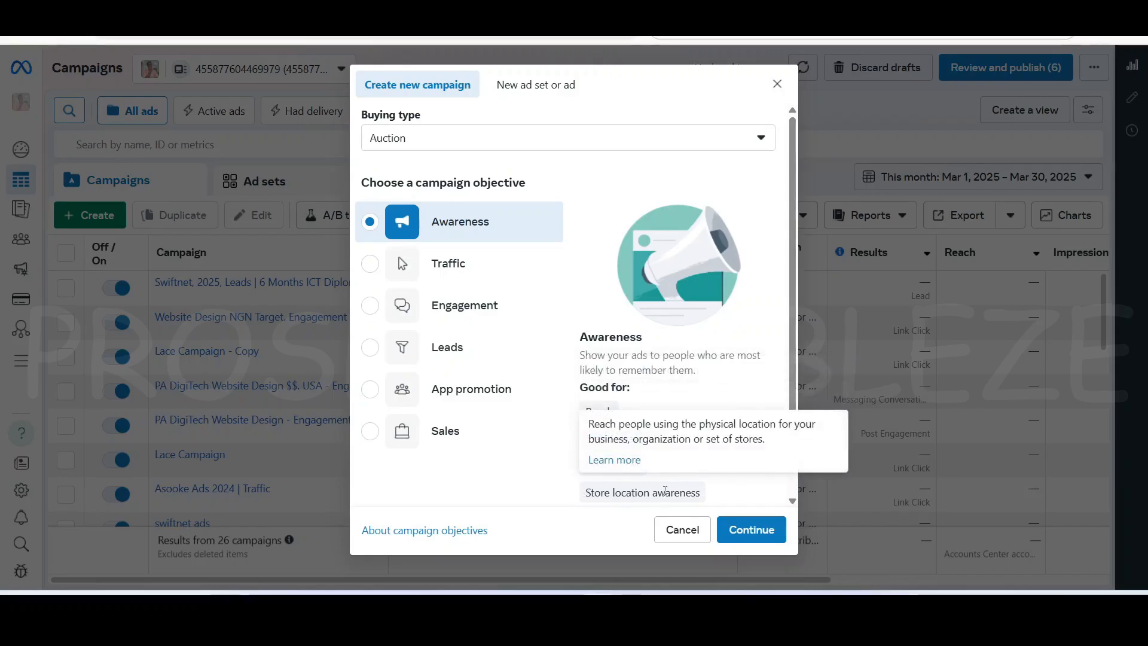
{"action": "left_click", "coordinate": [370, 263]}
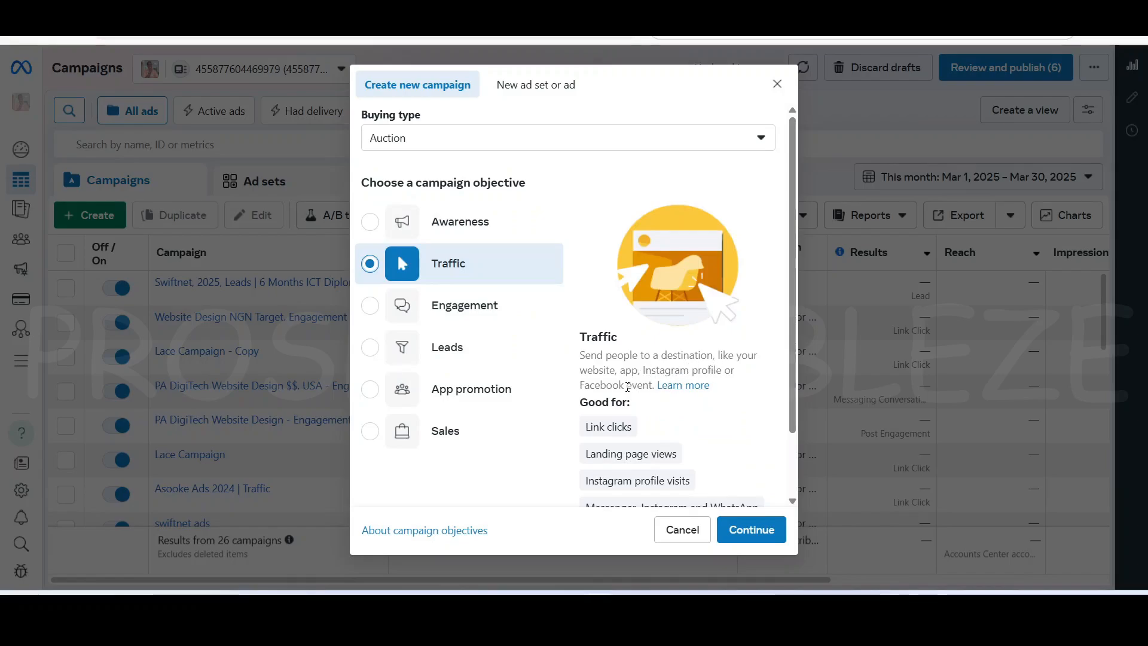
{"action": "left_click", "coordinate": [497, 309]}
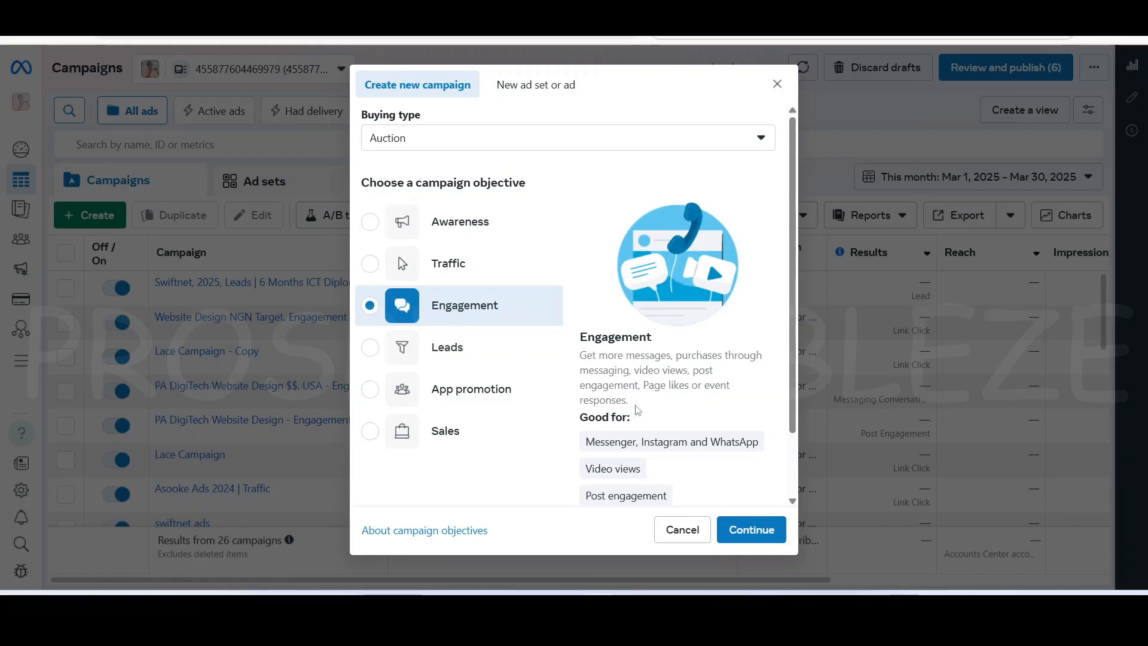
{"action": "left_click", "coordinate": [459, 359]}
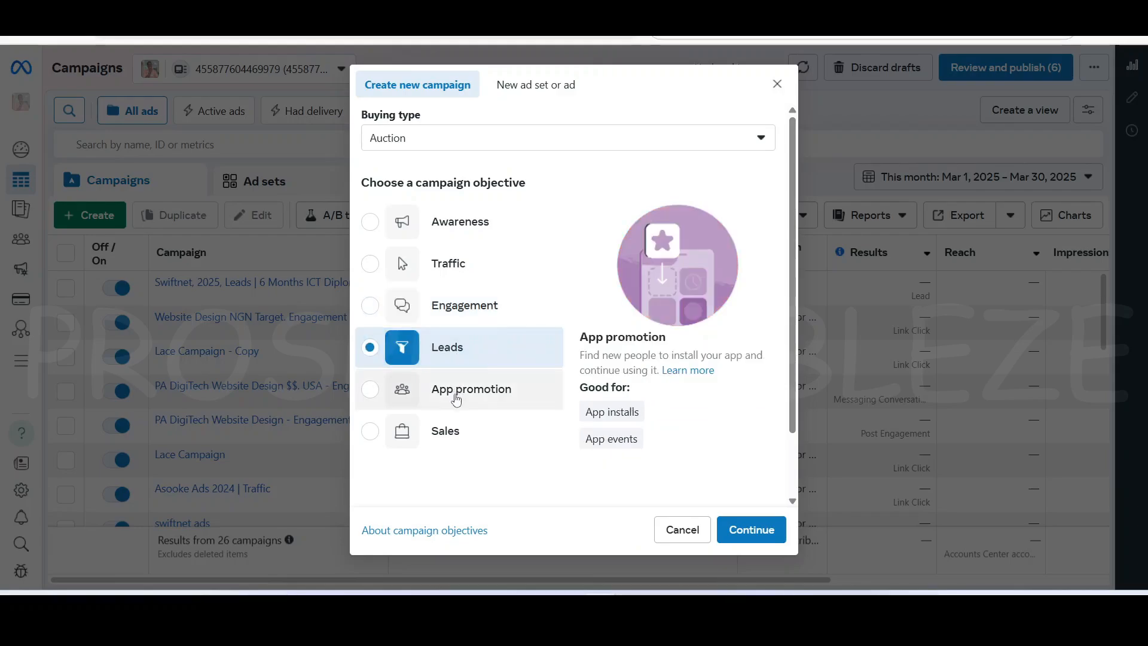
{"action": "left_click", "coordinate": [456, 435]}
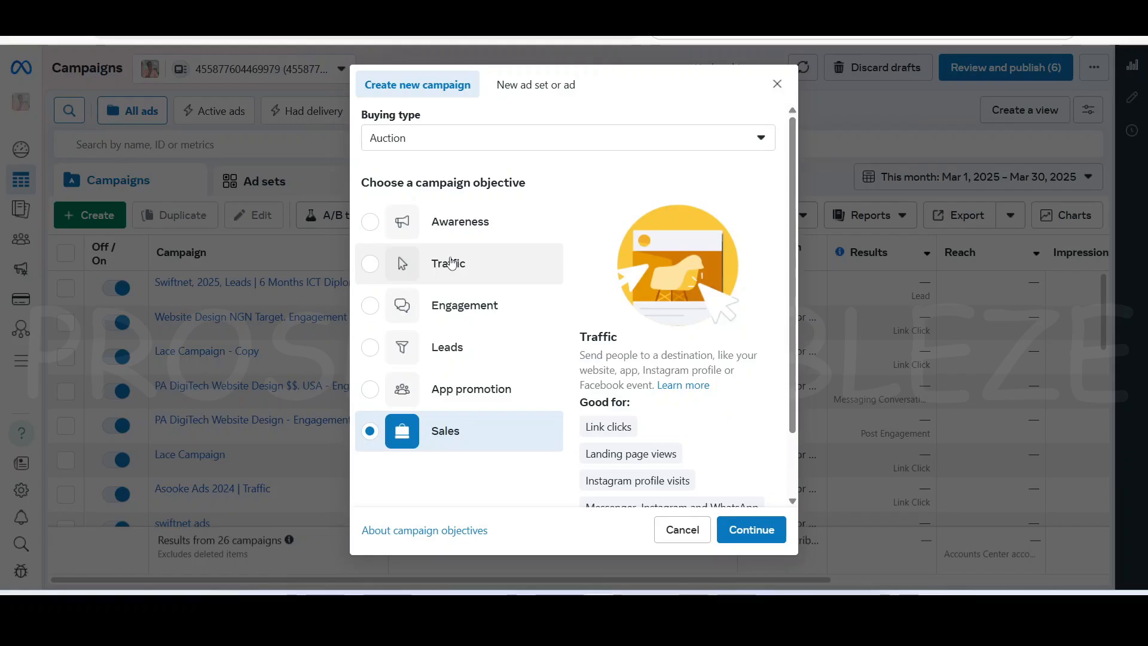
{"action": "left_click", "coordinate": [409, 315]}
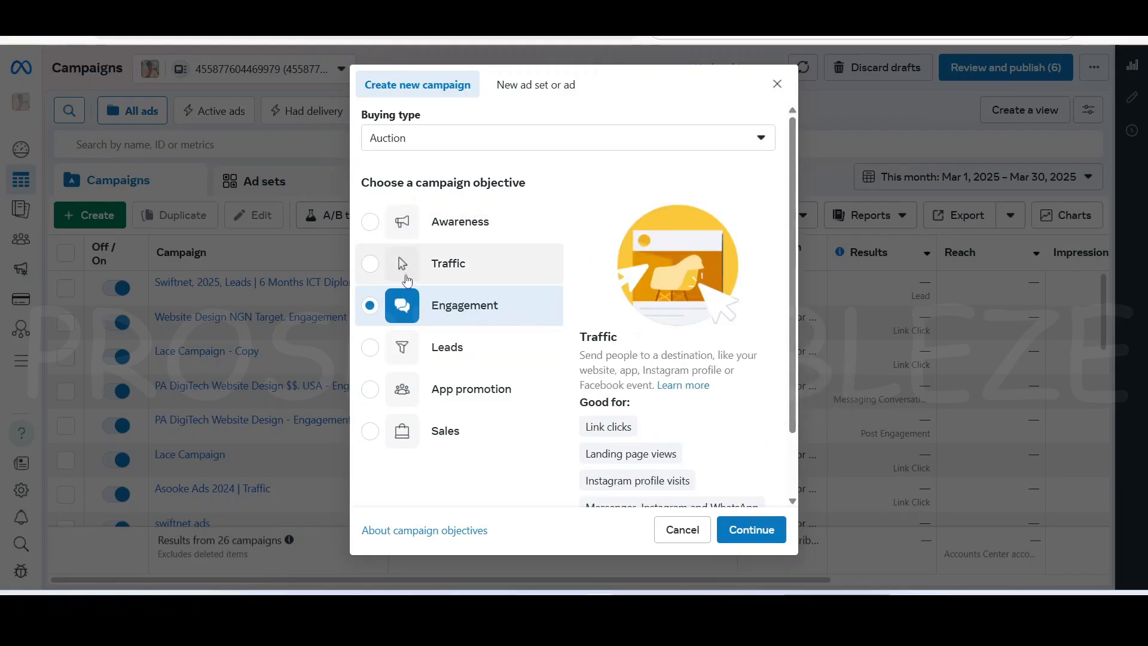
{"action": "left_click", "coordinate": [475, 280]}
{"action": "left_click", "coordinate": [470, 345]}
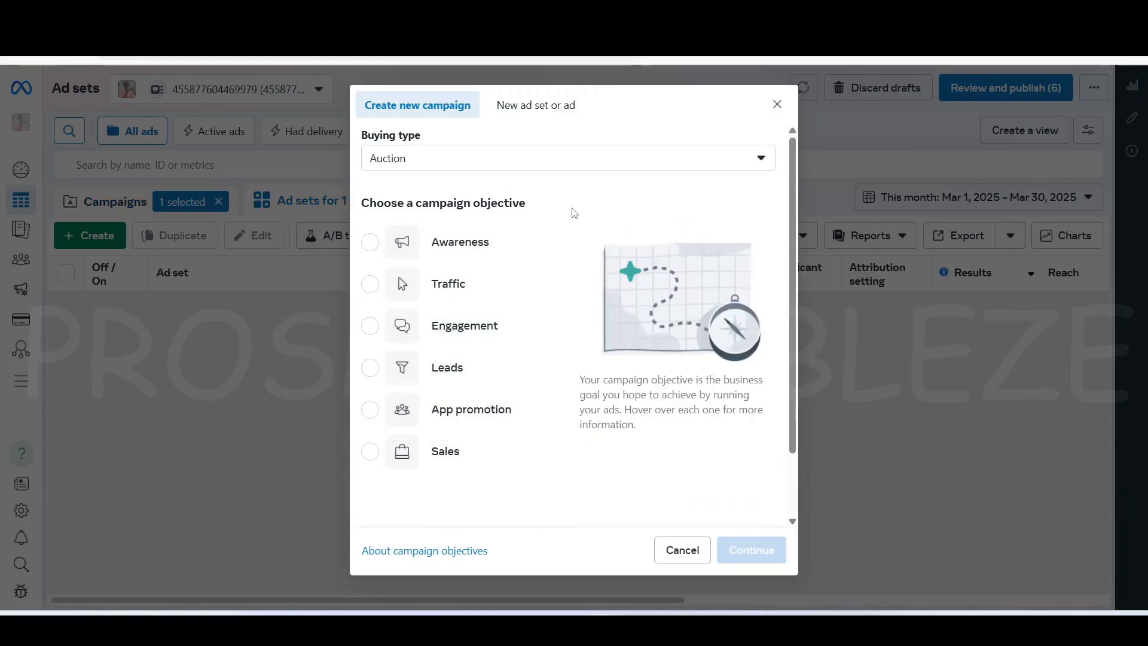
Create the campaign with the Traffic objective and the Manual traffic campaign setup.
{"action": "left_click", "coordinate": [472, 290]}
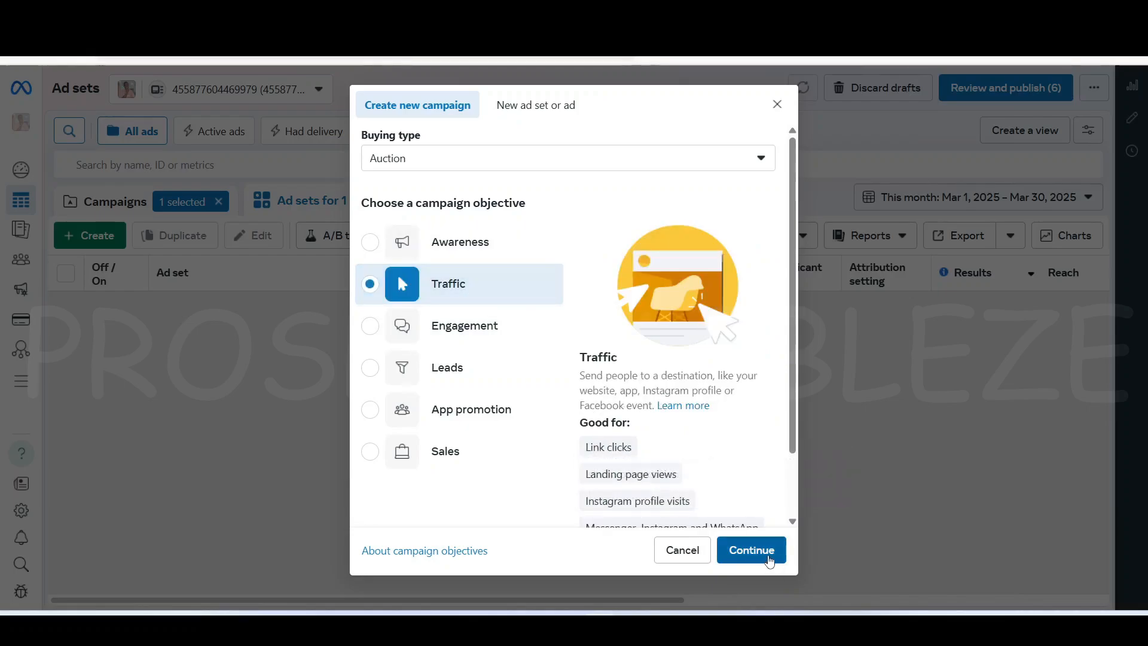
{"action": "left_click", "coordinate": [751, 550]}
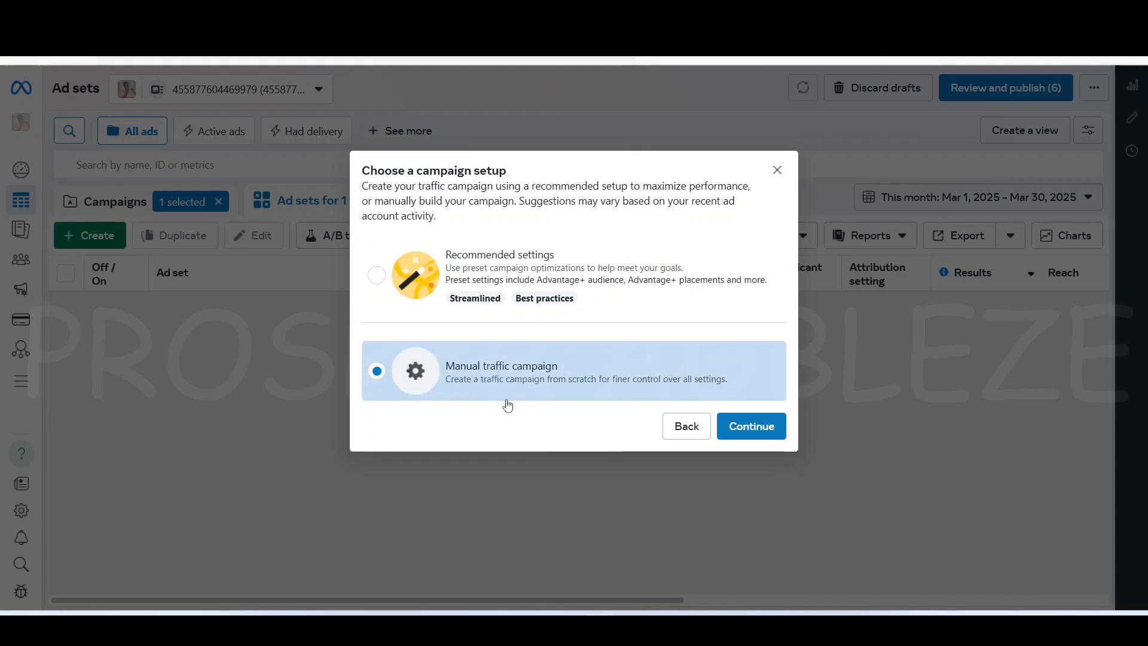
{"action": "left_click", "coordinate": [755, 426]}
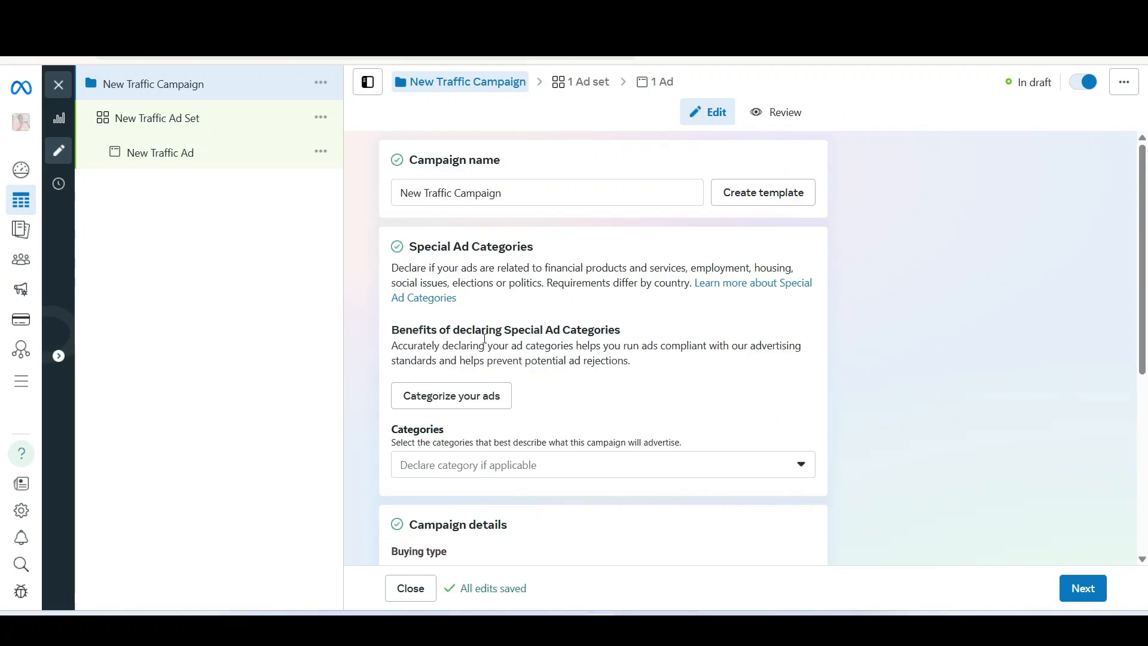
Rename the new traffic campaign as "Website design Promo march".
{"action": "triple_click", "coordinate": [496, 193]}
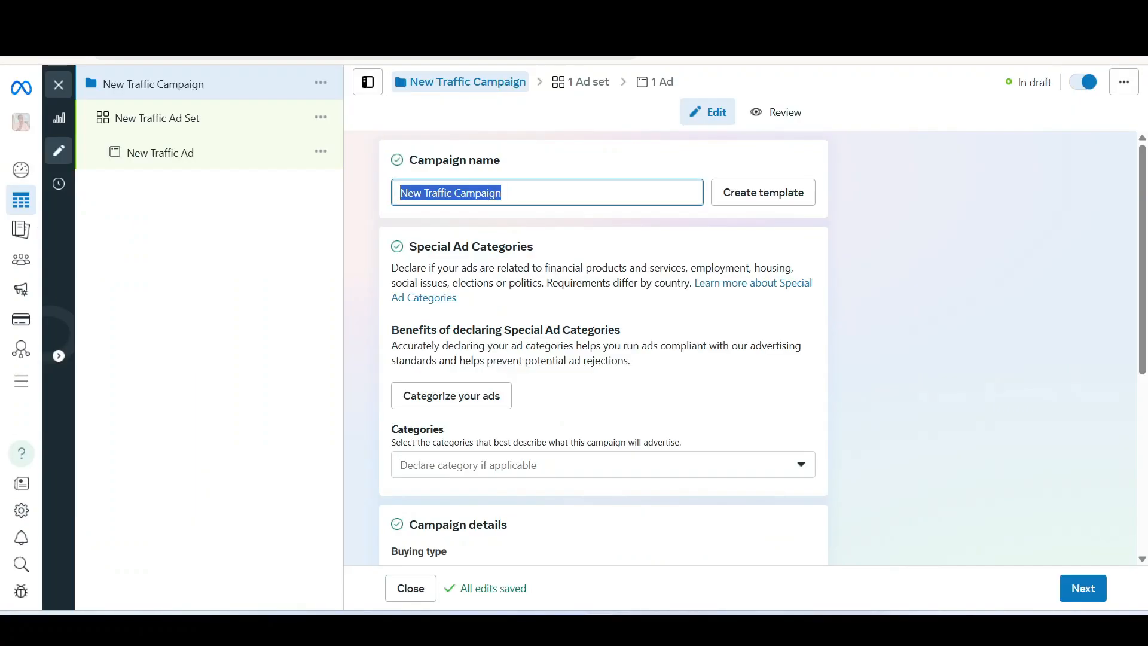
{"action": "type", "text": "We"}
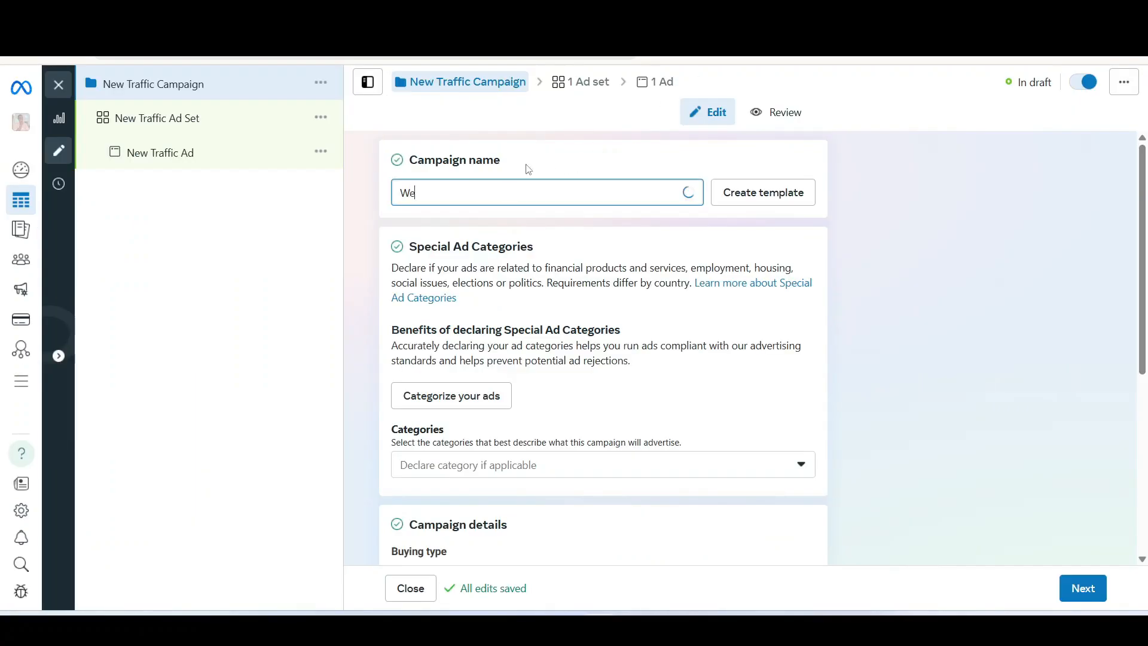
{"action": "type", "text": "bsite d"}
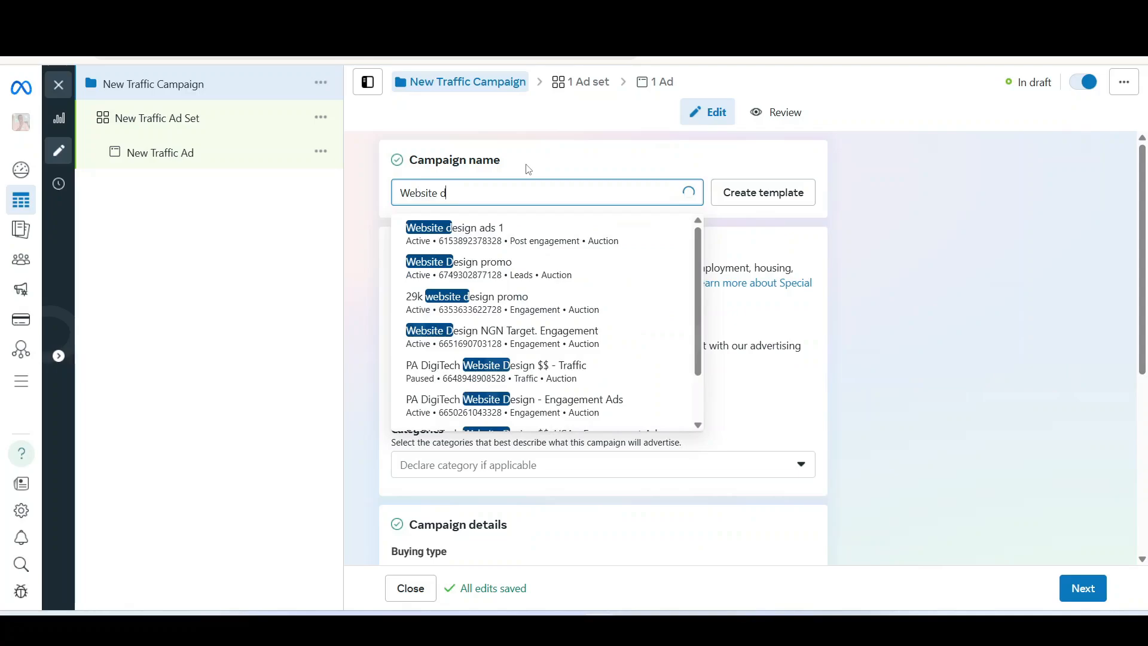
{"action": "type", "text": "esign "}
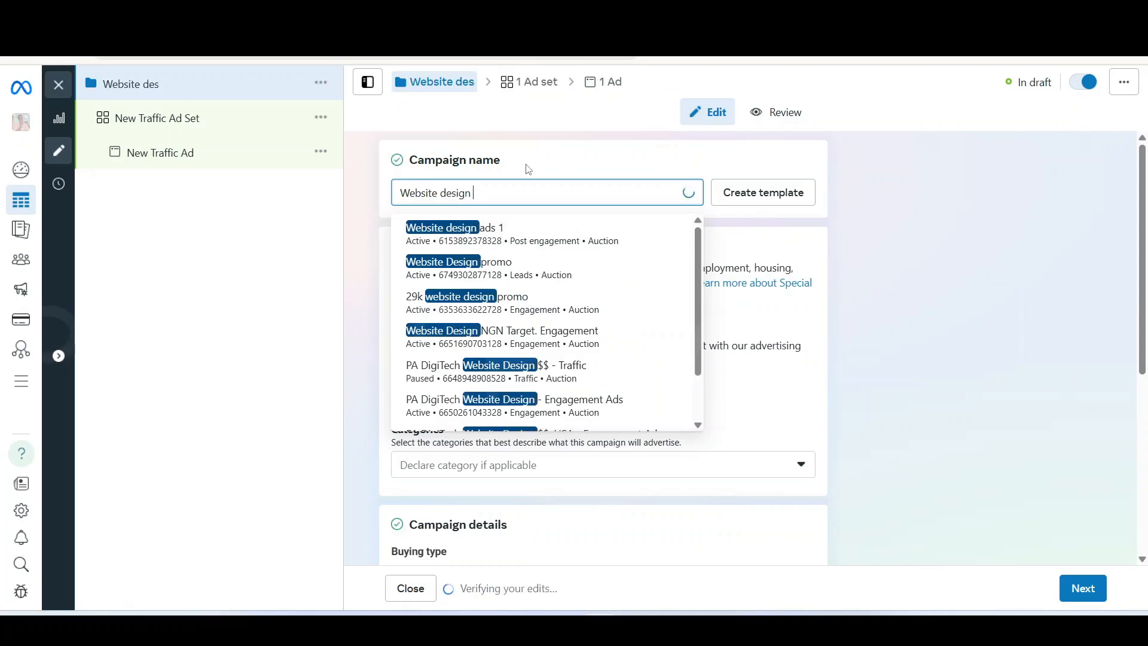
{"action": "type", "text": "Promo Cam"}
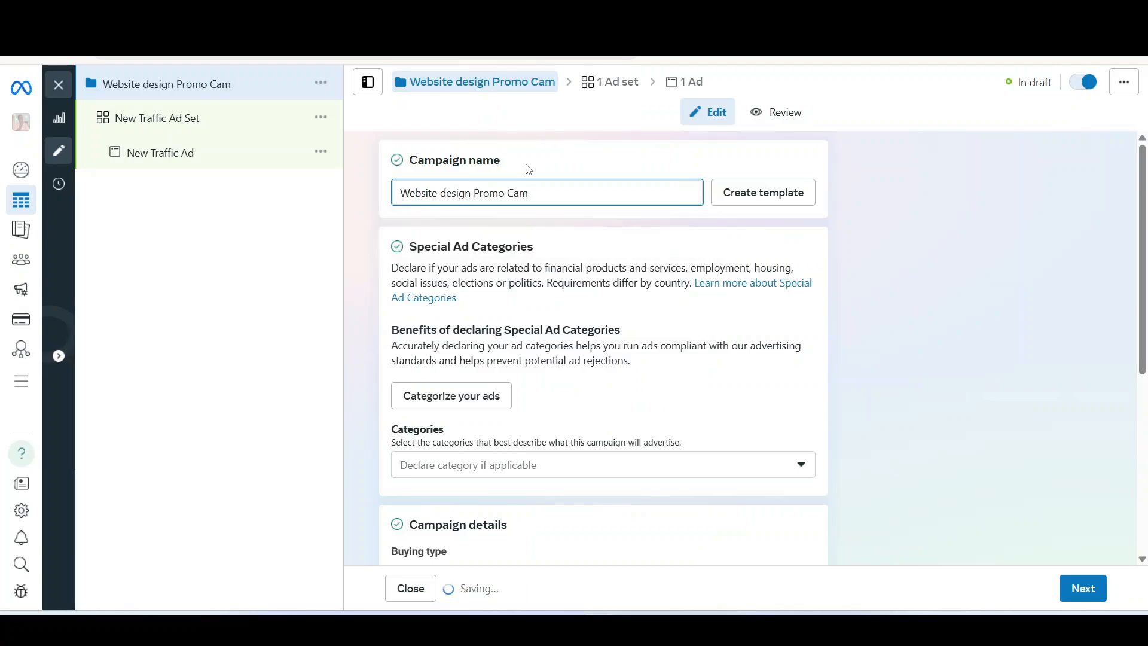
{"action": "key", "text": "BackSpace"}
{"action": "key", "text": "BackSpace"}
{"action": "key", "text": "BackSpace"}
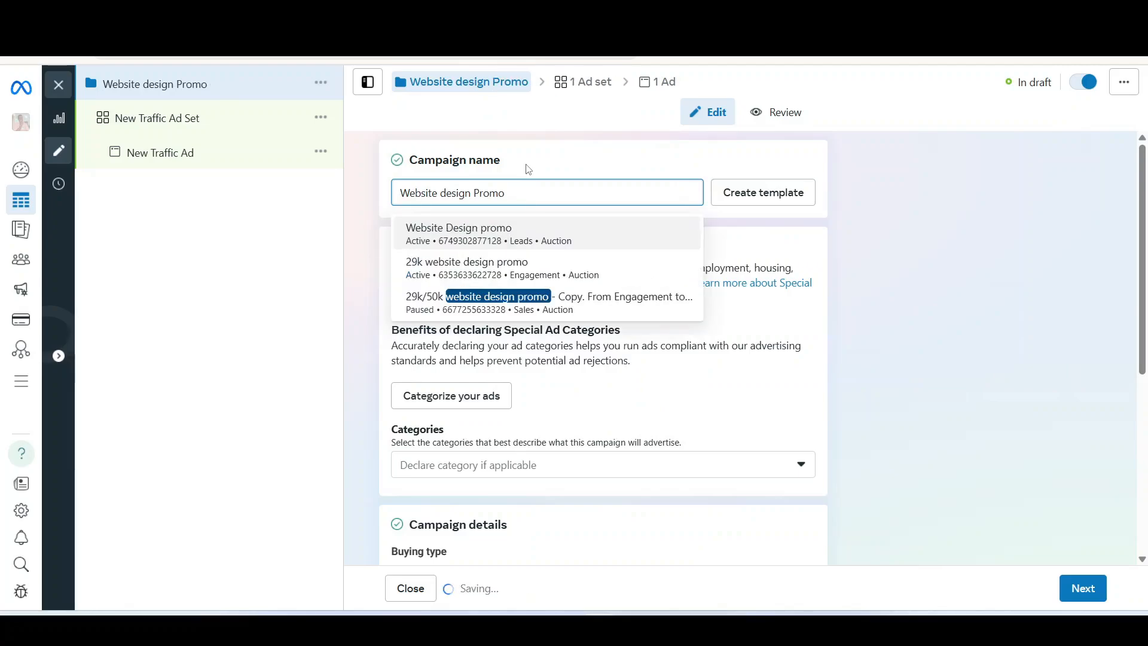
{"action": "type", "text": "w"}
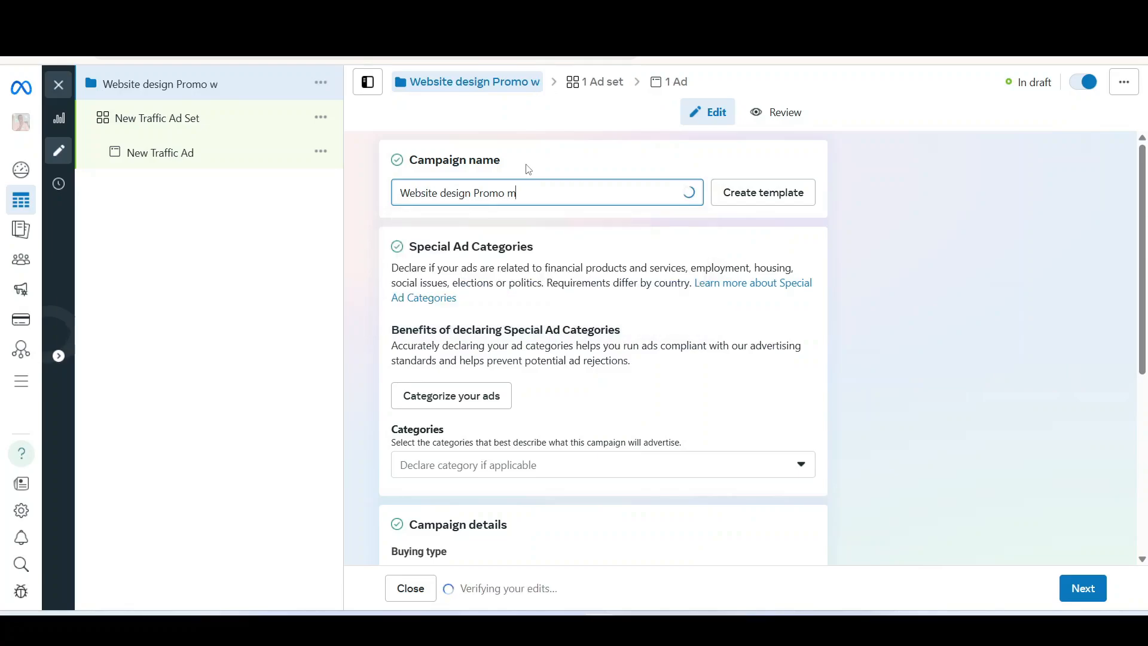
{"action": "key", "text": "BackSpace"}
{"action": "type", "text": "march"}
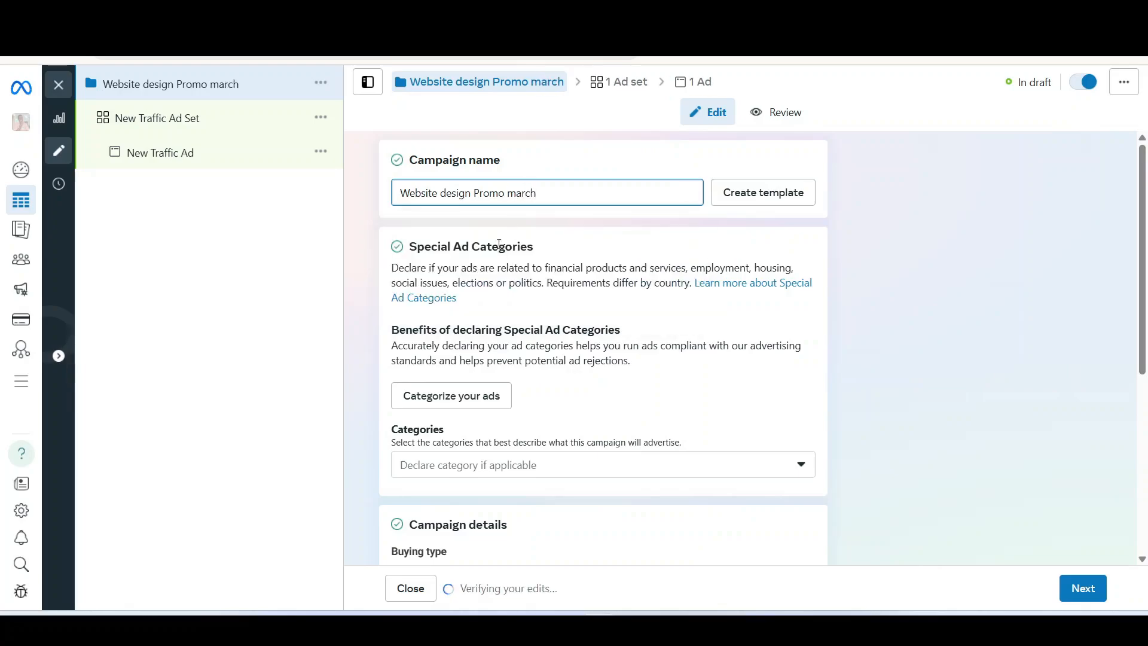
{"action": "left_click", "coordinate": [577, 154]}
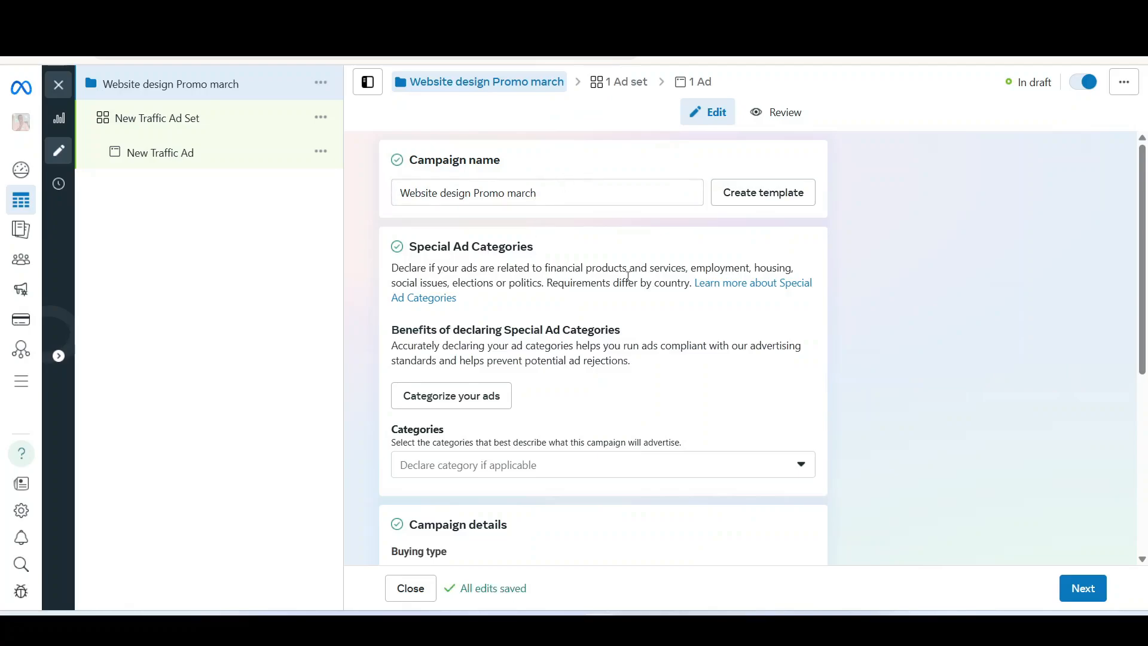
Review the special ad category, campaign details, Advantage campaign budget and A/B test sections, and continue to the ad set settings.
{"action": "scroll", "coordinate": [474, 317], "scroll_direction": "down", "scroll_amount": 4}
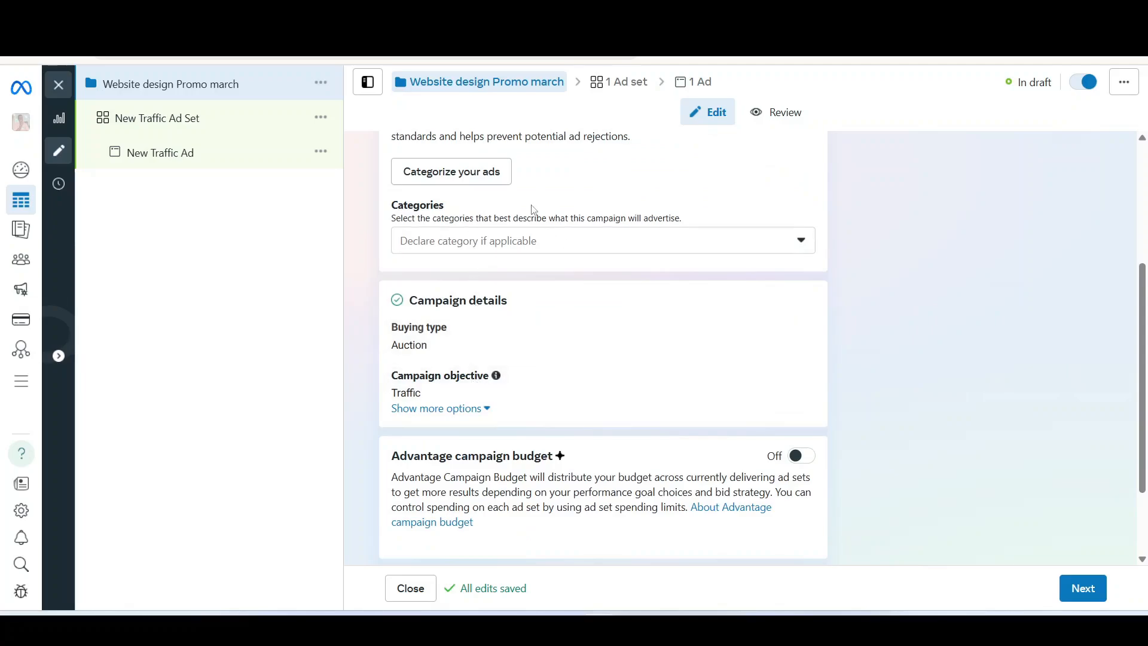
{"action": "scroll", "coordinate": [471, 389], "scroll_direction": "down", "scroll_amount": 2}
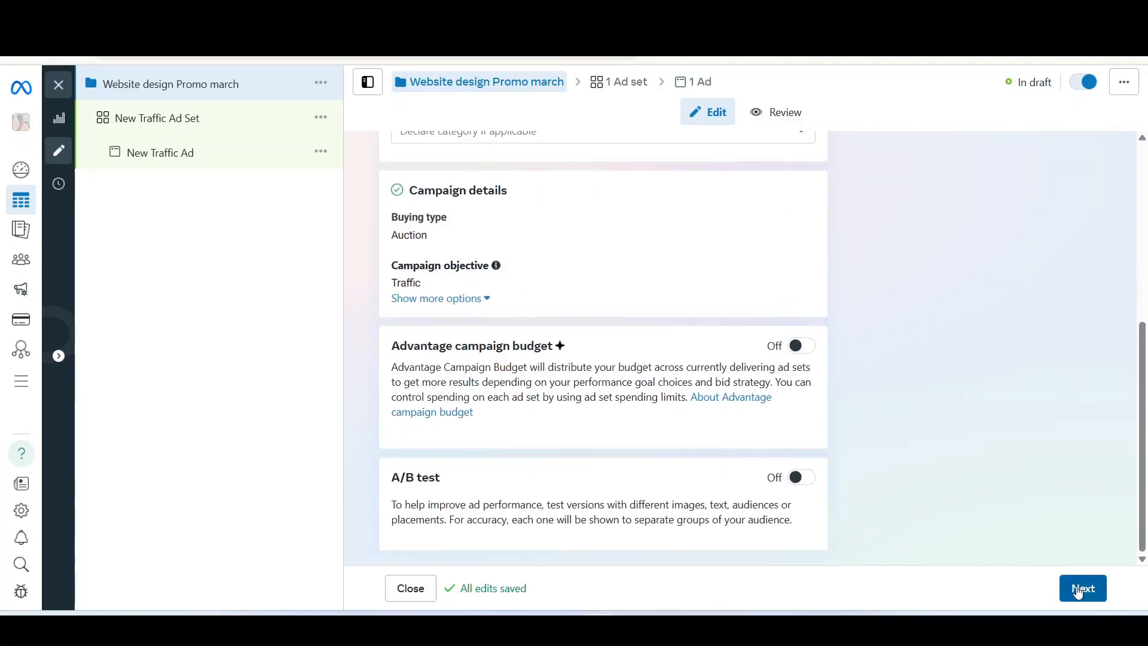
{"action": "left_click", "coordinate": [1079, 592]}
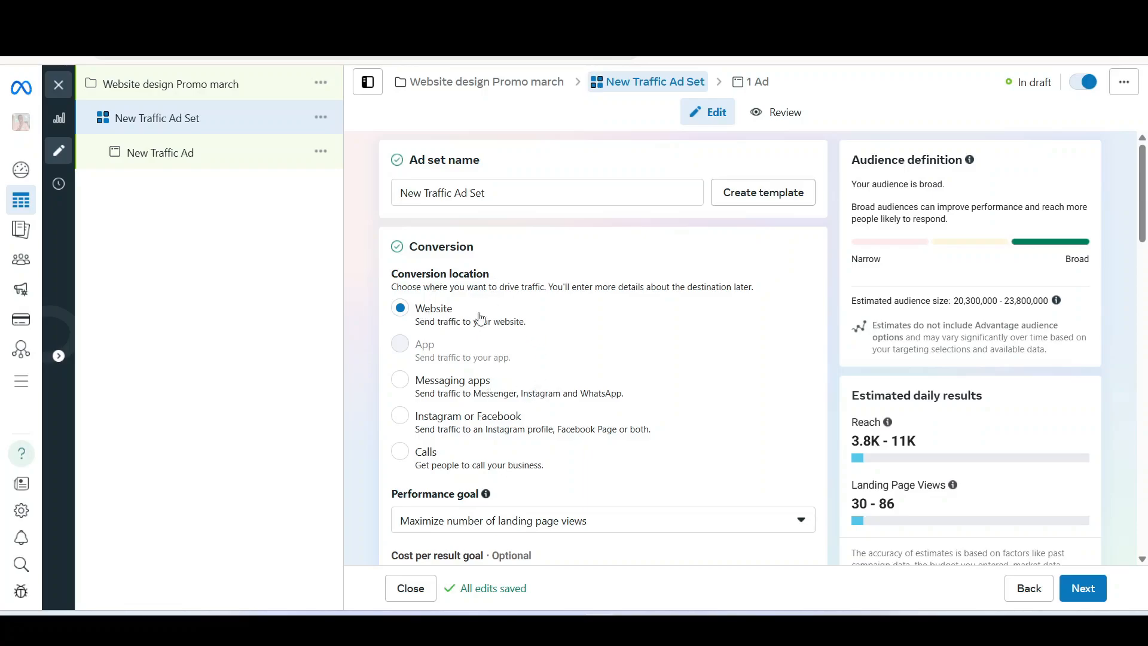
Review the ad set's conversion locations and choose Maximize number of landing page views as the performance goal.
{"action": "scroll", "coordinate": [460, 446], "scroll_direction": "down", "scroll_amount": 1}
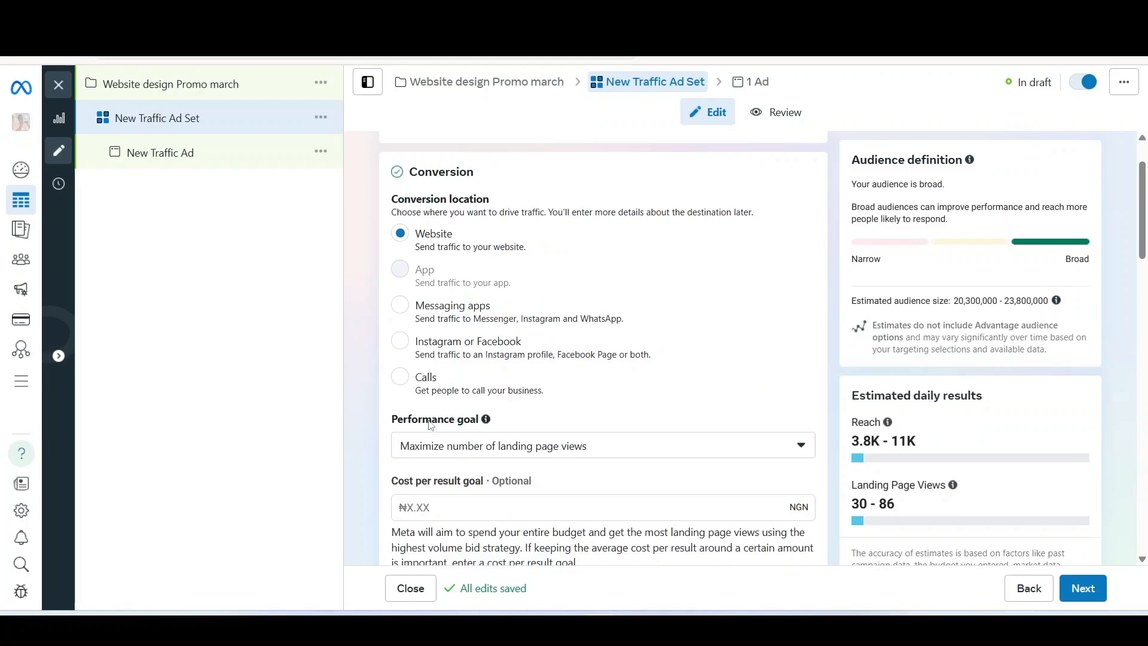
{"action": "scroll", "coordinate": [418, 457], "scroll_direction": "up", "scroll_amount": 1}
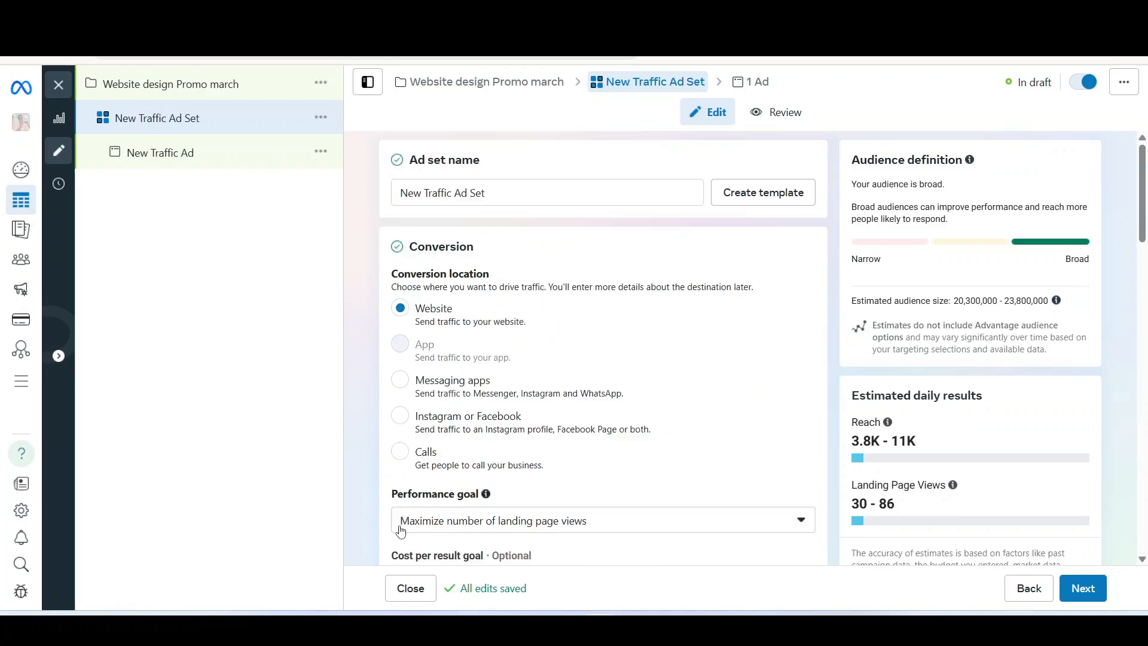
{"action": "left_click", "coordinate": [573, 527]}
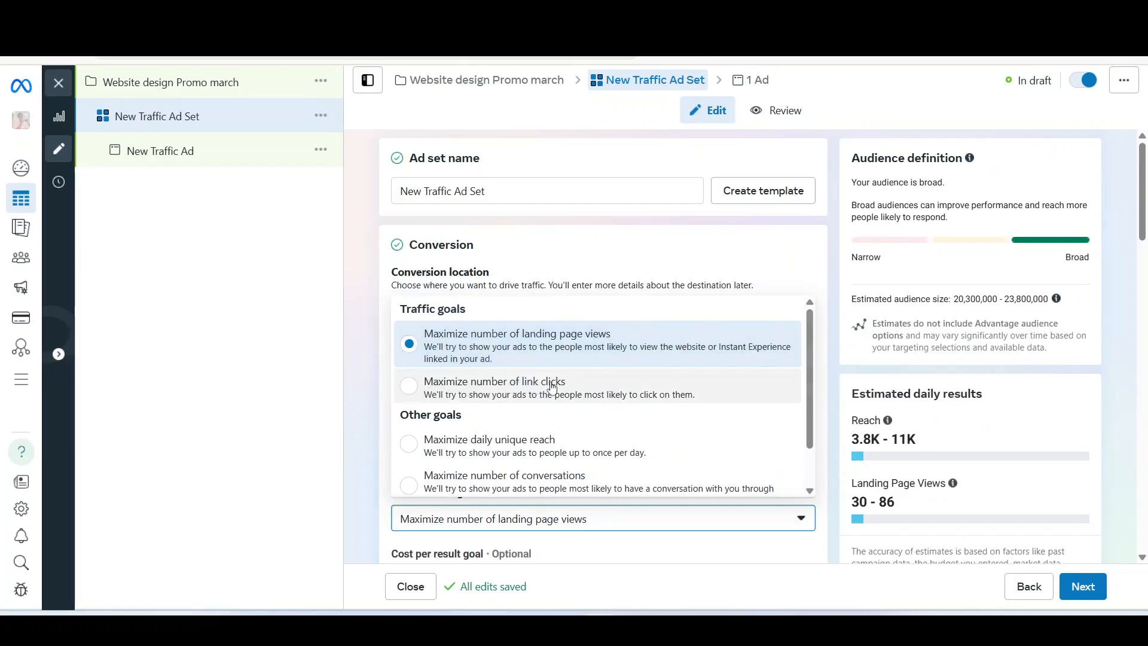
{"action": "left_click", "coordinate": [474, 347]}
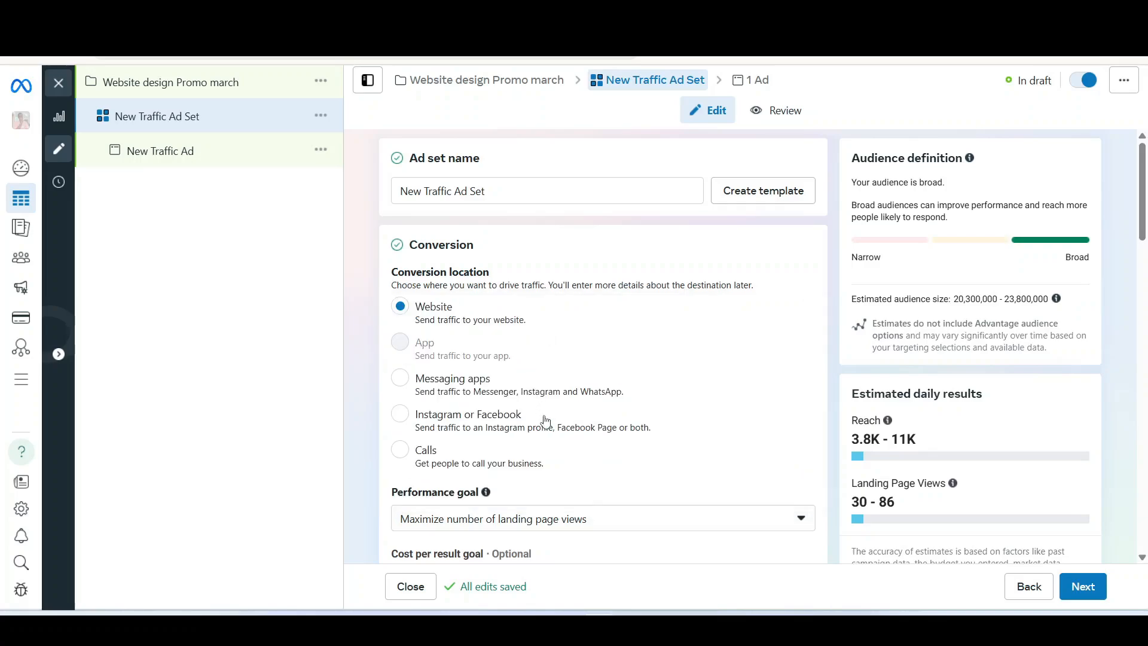
Review the optional cost per result goal and dynamic creative sections, and expand the additional conversion options.
{"action": "scroll", "coordinate": [544, 412], "scroll_direction": "down", "scroll_amount": 3}
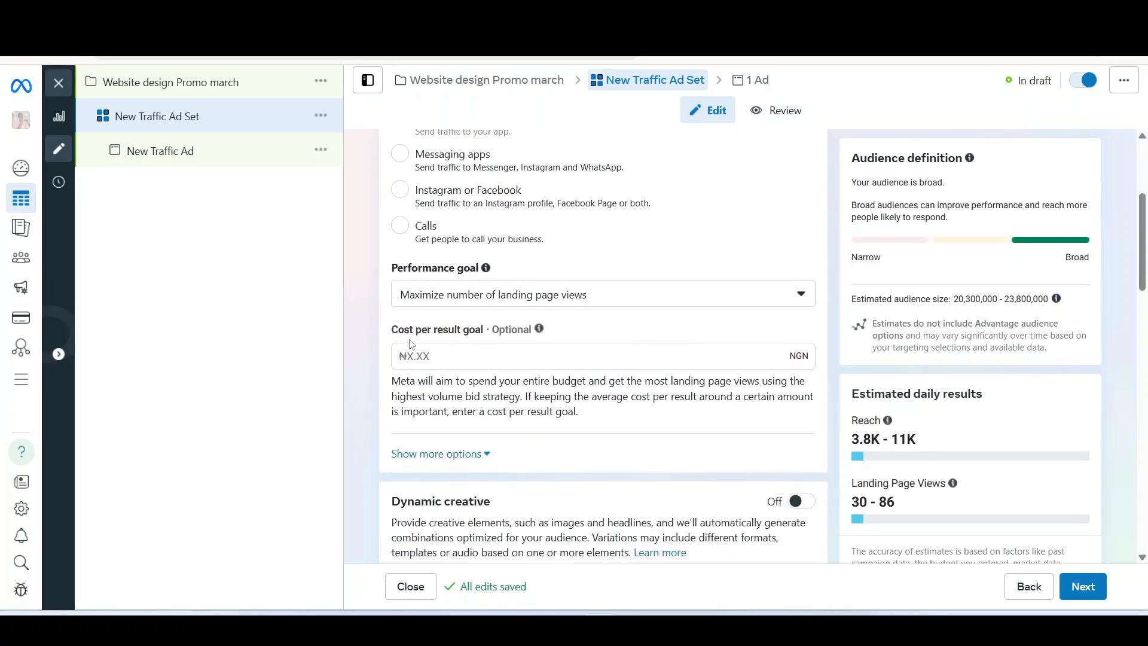
{"action": "scroll", "coordinate": [530, 438], "scroll_direction": "down", "scroll_amount": 1}
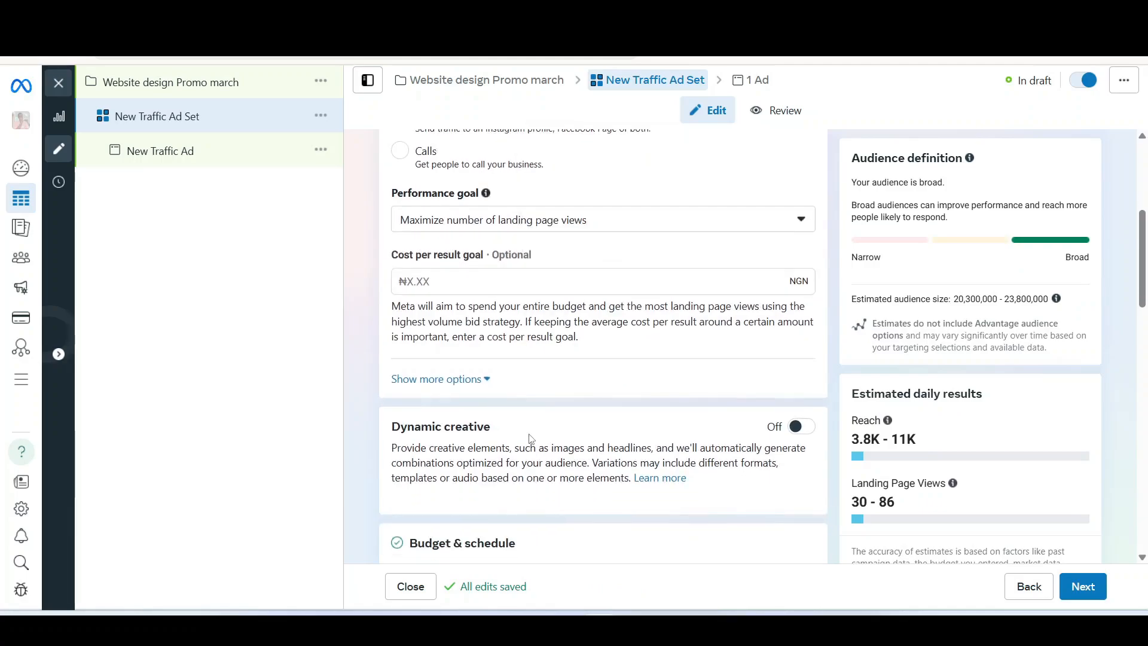
{"action": "left_click", "coordinate": [475, 379]}
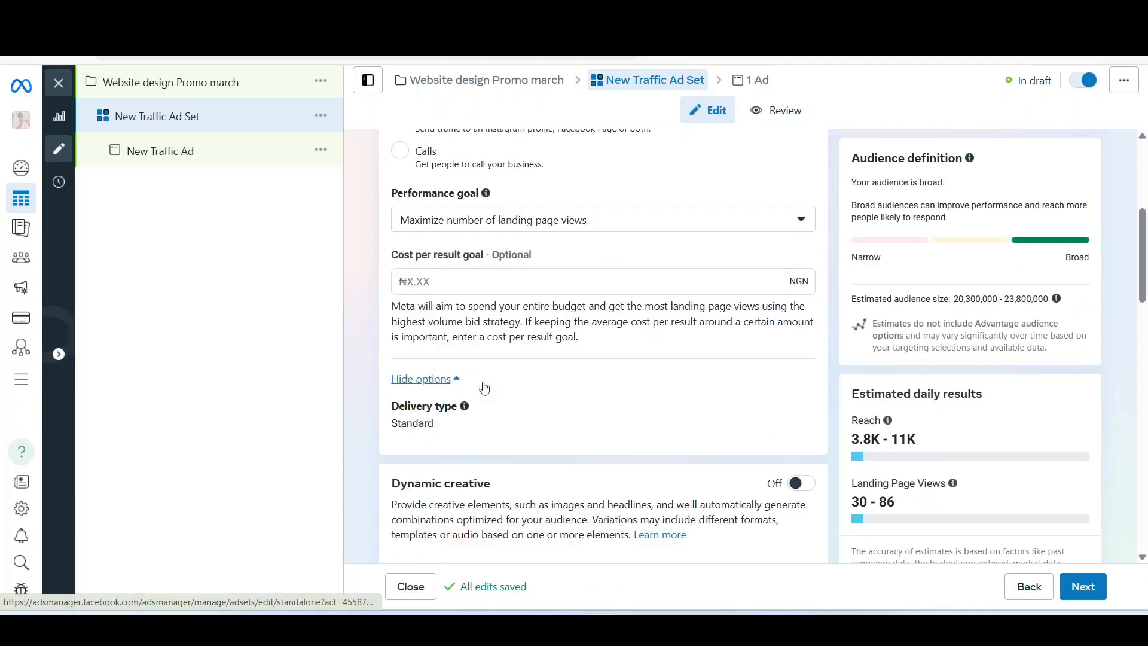
Try the Lifetime budget type for the ad set and switch it back to Daily budget.
{"action": "scroll", "coordinate": [478, 406], "scroll_direction": "down", "scroll_amount": 5}
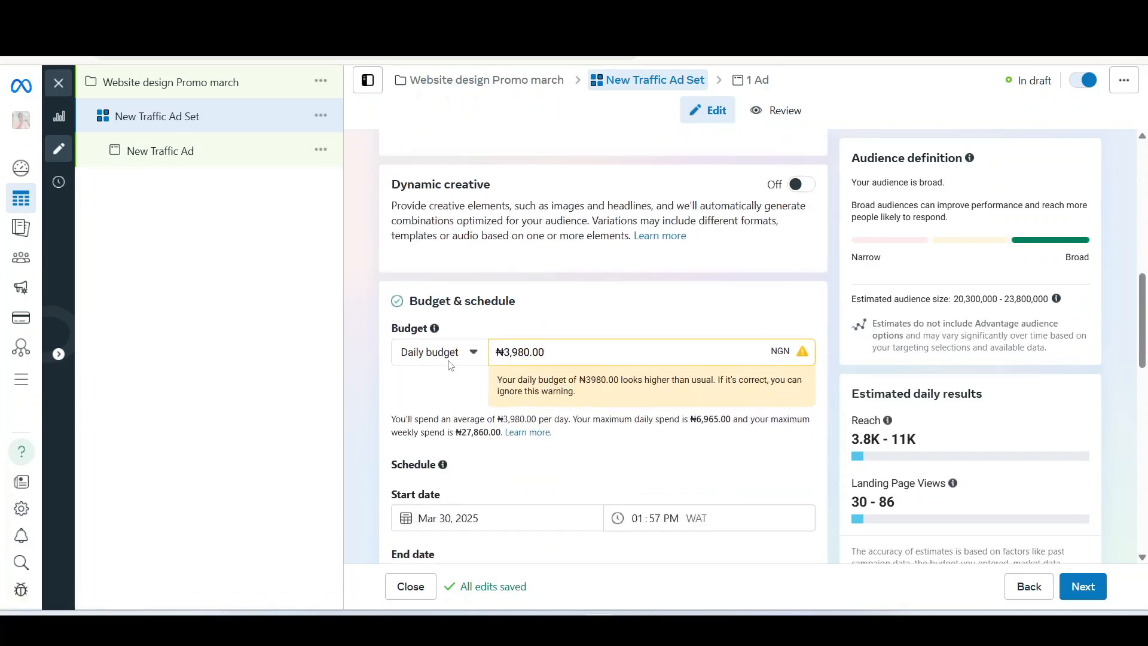
{"action": "scroll", "coordinate": [450, 365], "scroll_direction": "up", "scroll_amount": 7}
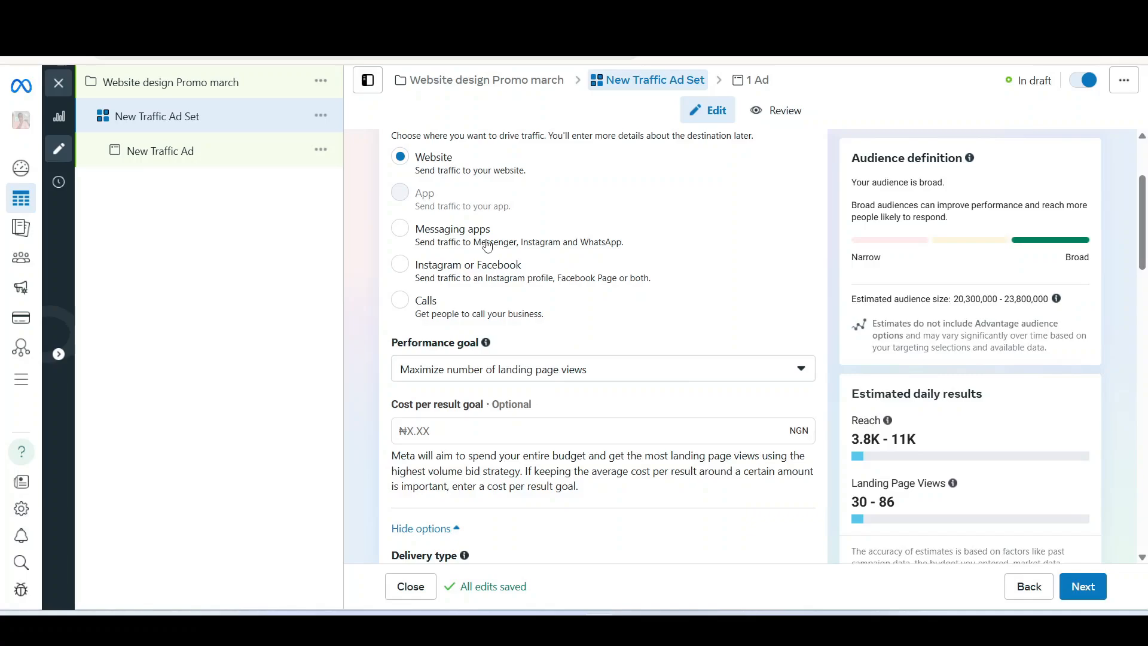
{"action": "mouse_move", "coordinate": [538, 403]}
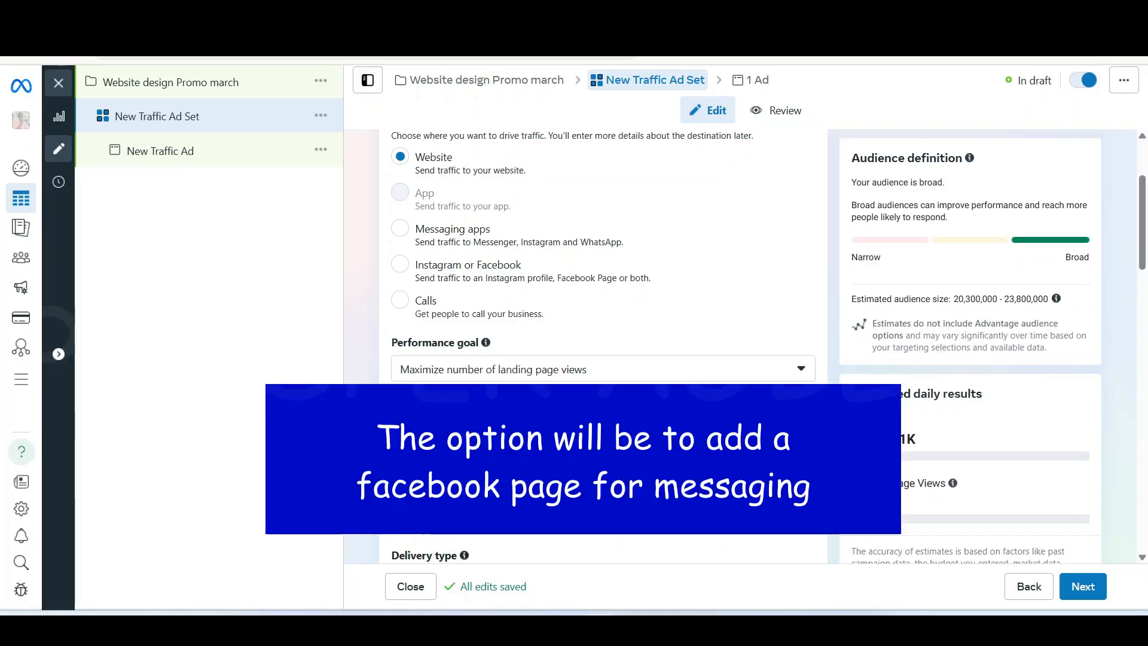
{"action": "scroll", "coordinate": [484, 409], "scroll_direction": "down", "scroll_amount": 6}
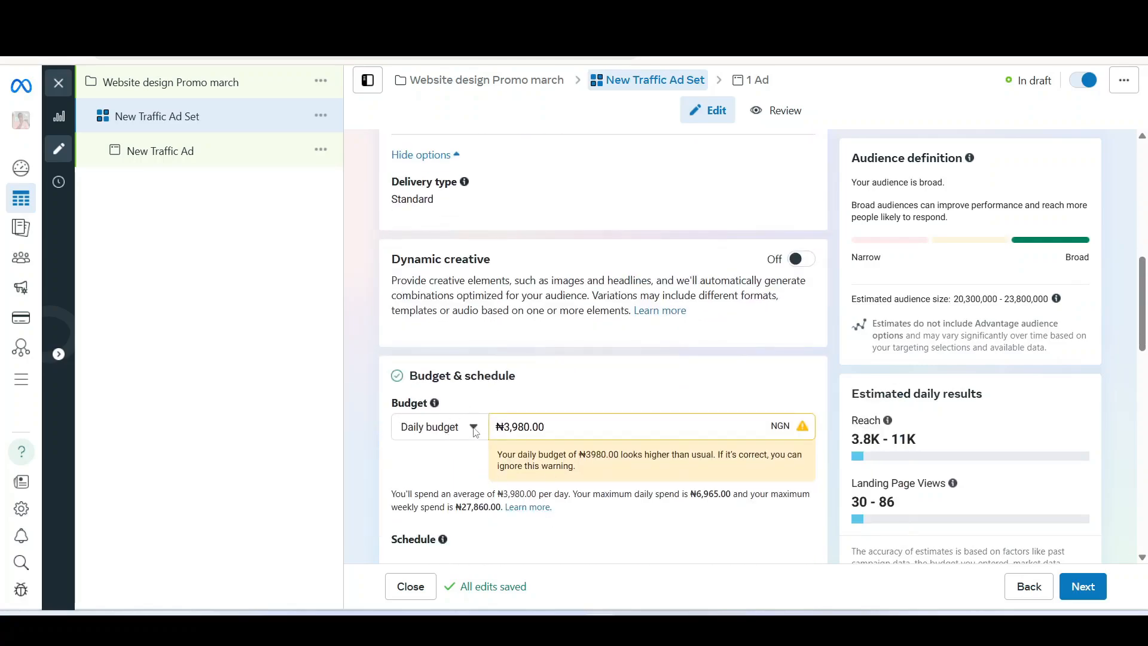
{"action": "scroll", "coordinate": [474, 419], "scroll_direction": "down", "scroll_amount": 3}
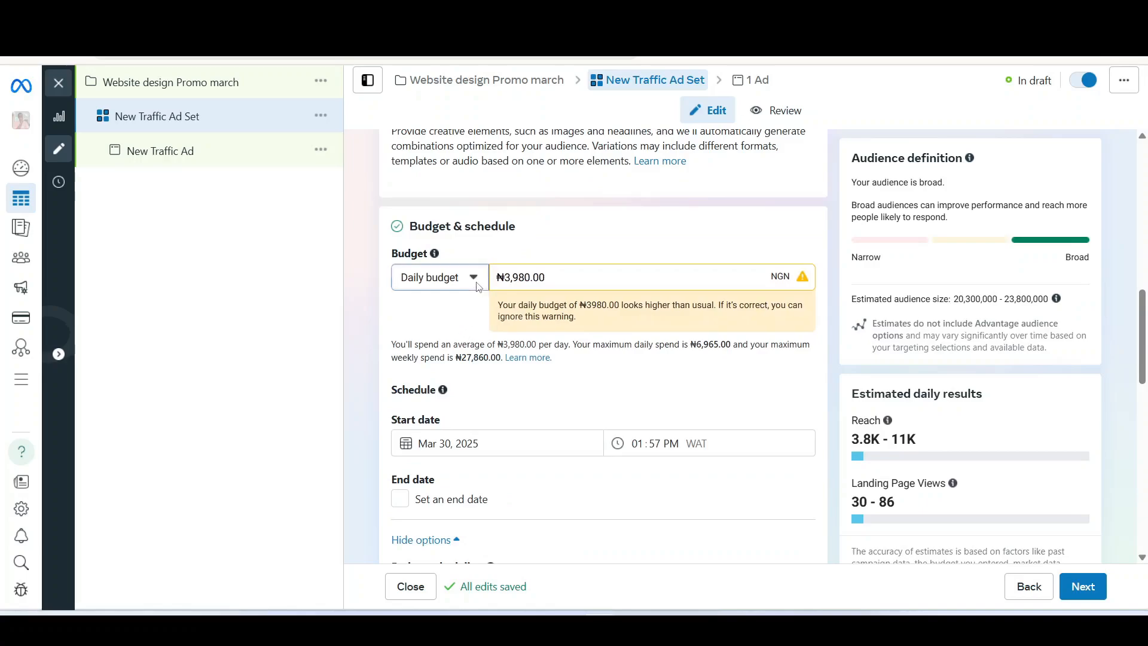
{"action": "left_click", "coordinate": [473, 278]}
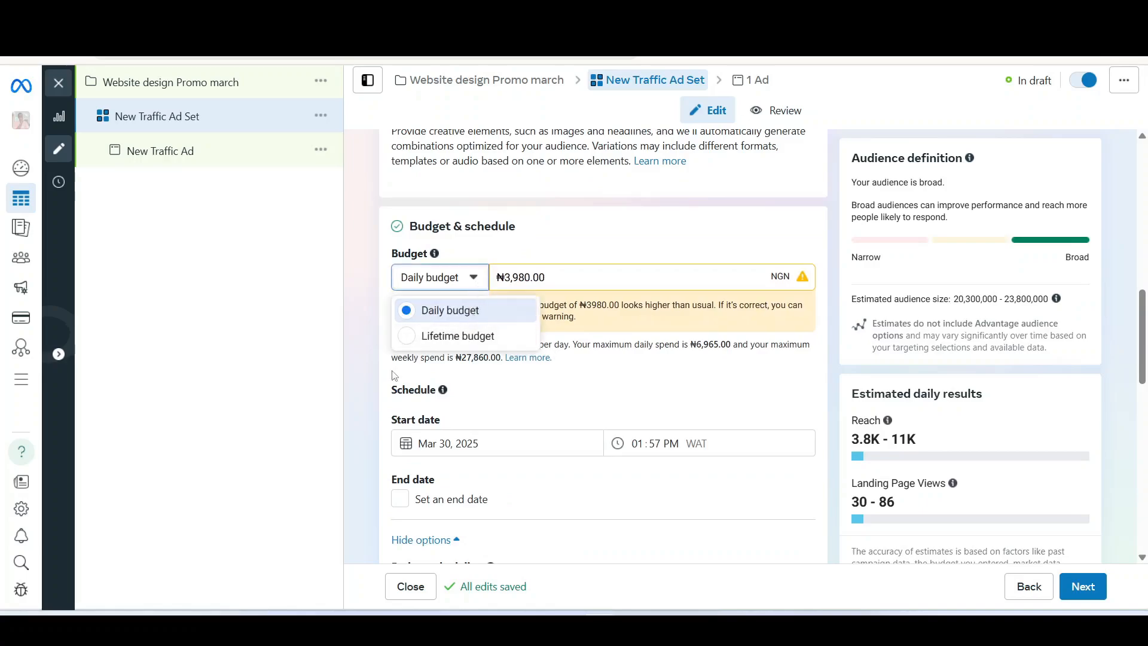
{"action": "left_click", "coordinate": [411, 338]}
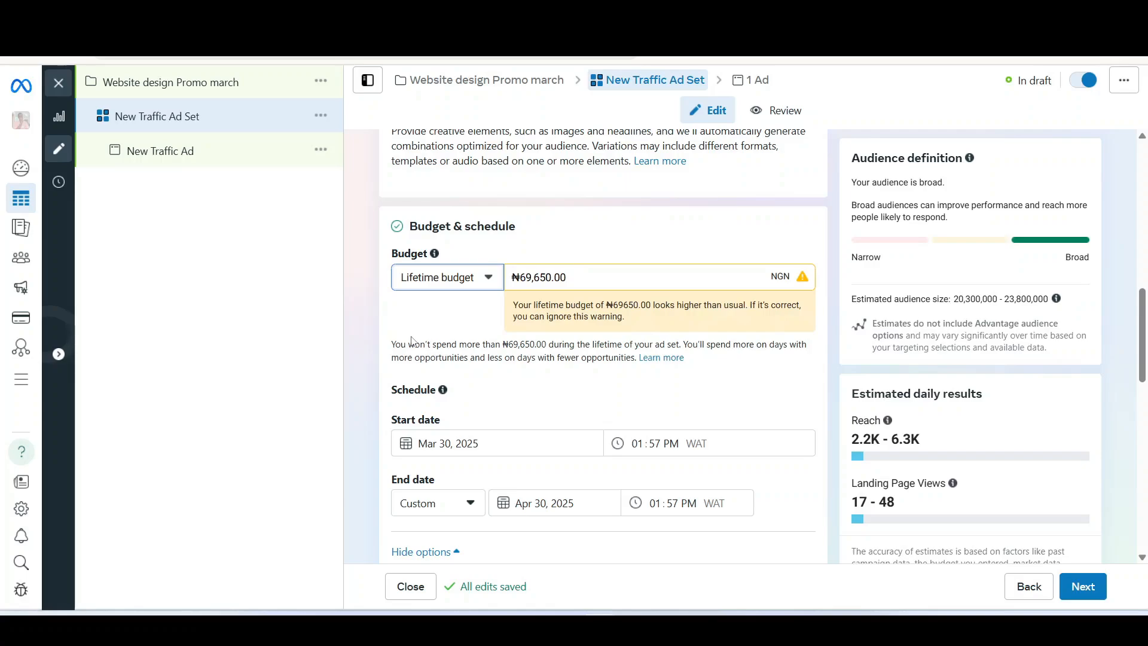
{"action": "left_click", "coordinate": [494, 282]}
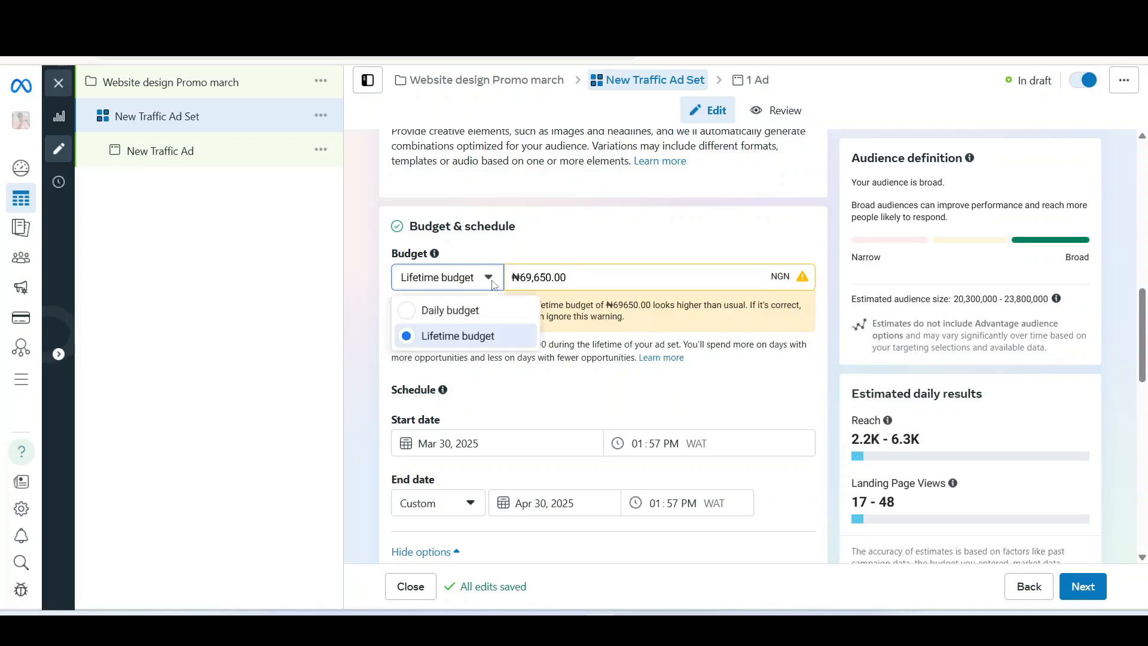
{"action": "left_click", "coordinate": [471, 311]}
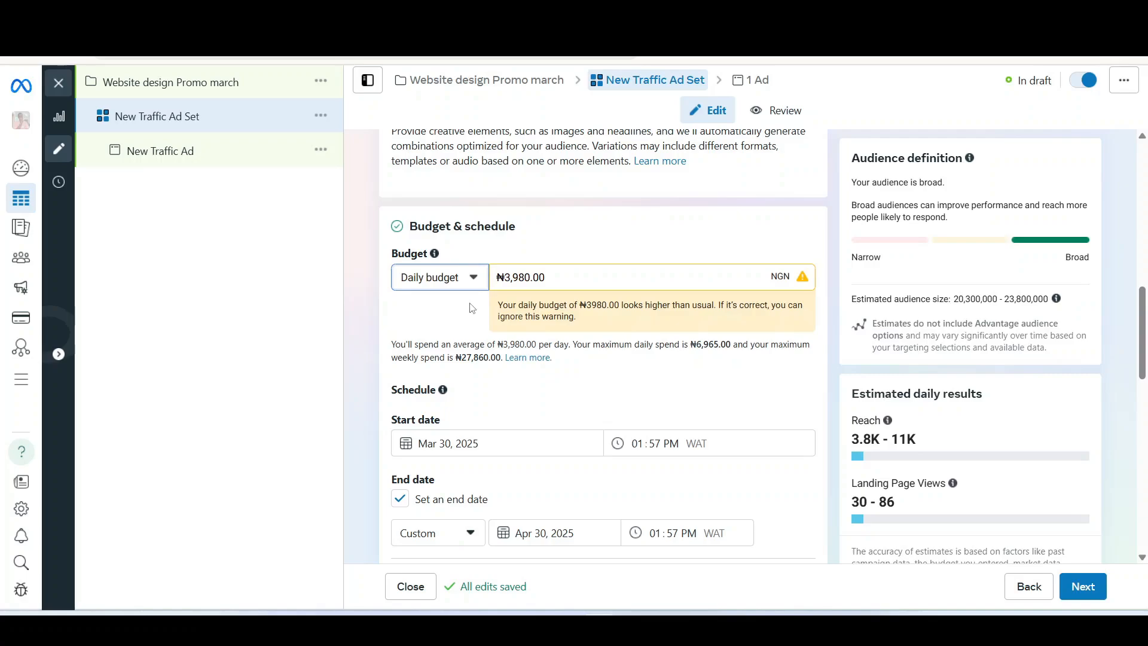
Give the ad set a lifetime budget of ₦50,000.
{"action": "left_click", "coordinate": [472, 280]}
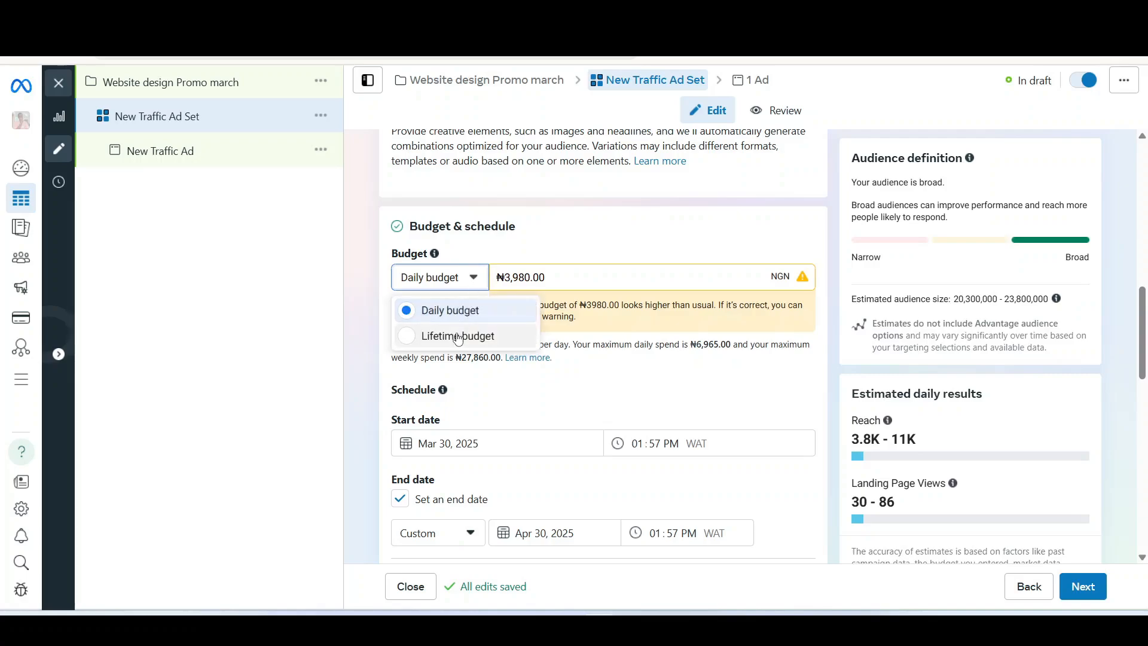
{"action": "left_click", "coordinate": [458, 337]}
{"action": "double_click", "coordinate": [526, 277]}
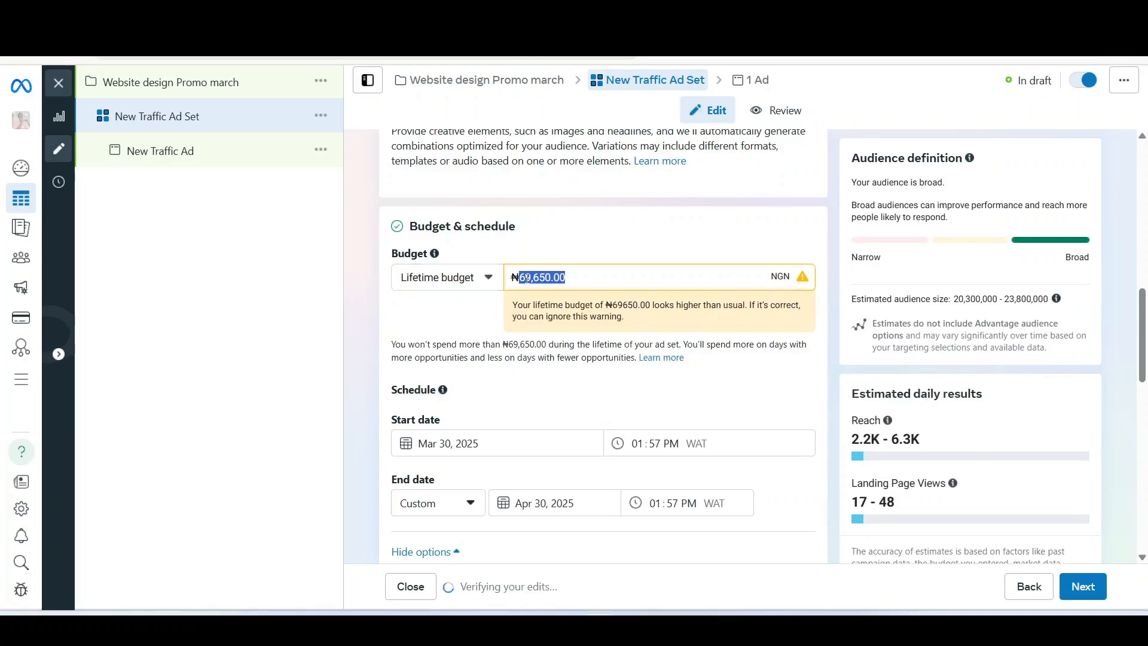
{"action": "type", "text": "500"}
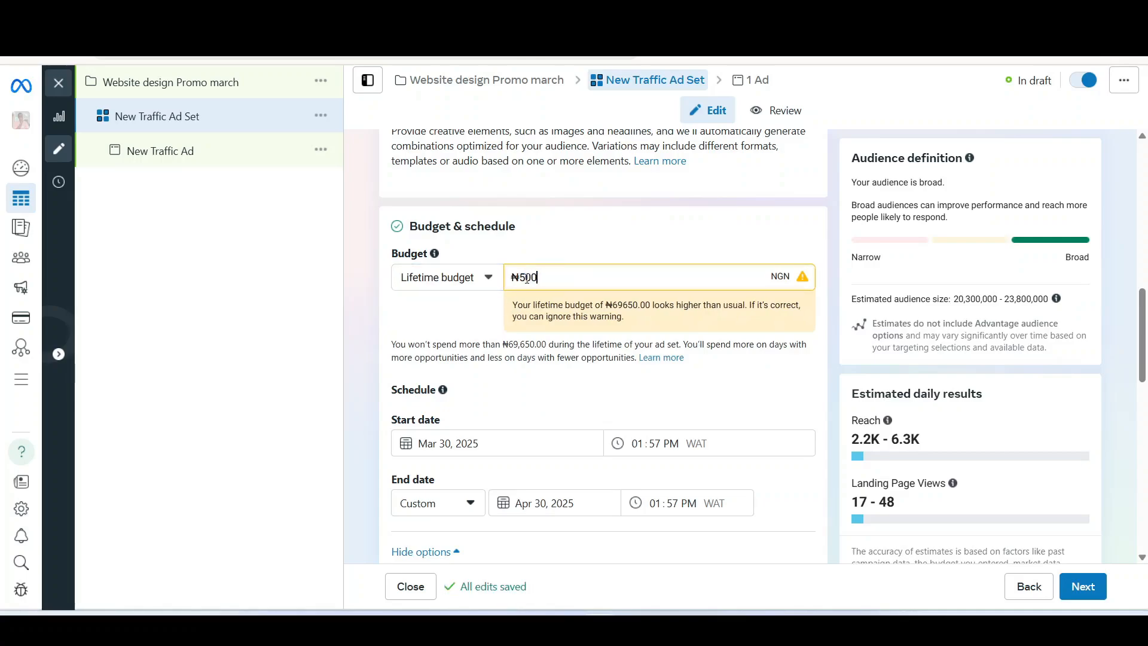
{"action": "type", "text": "00"}
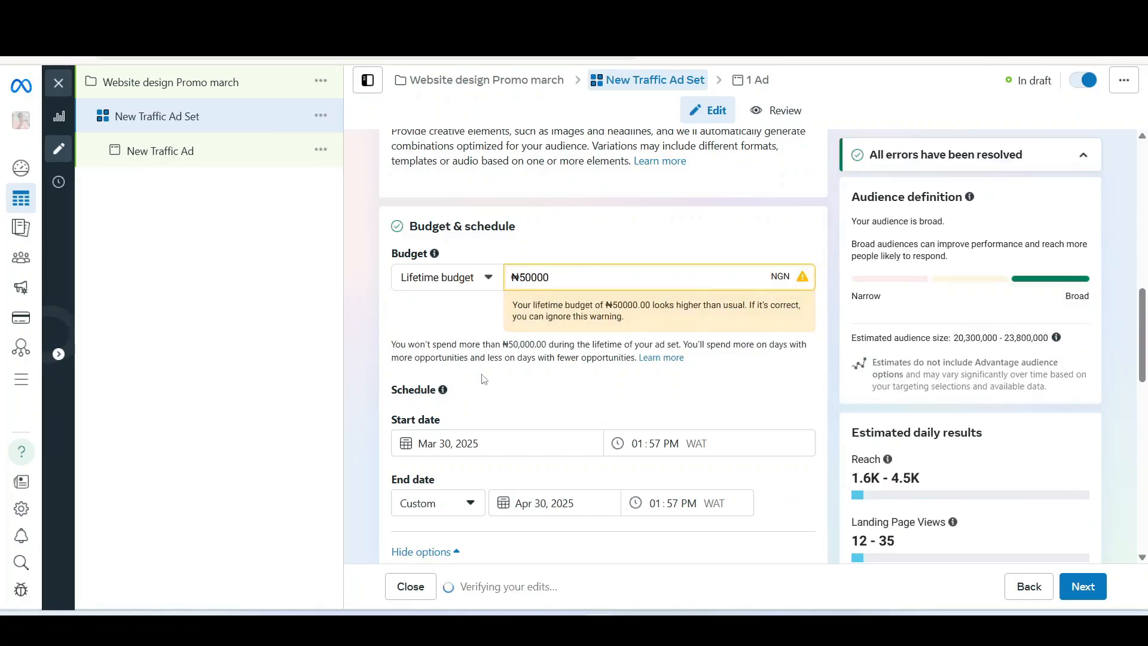
Schedule the ad set to start on March 31, 2025 and end on April 5, 2025.
{"action": "scroll", "coordinate": [448, 439], "scroll_direction": "down", "scroll_amount": 1}
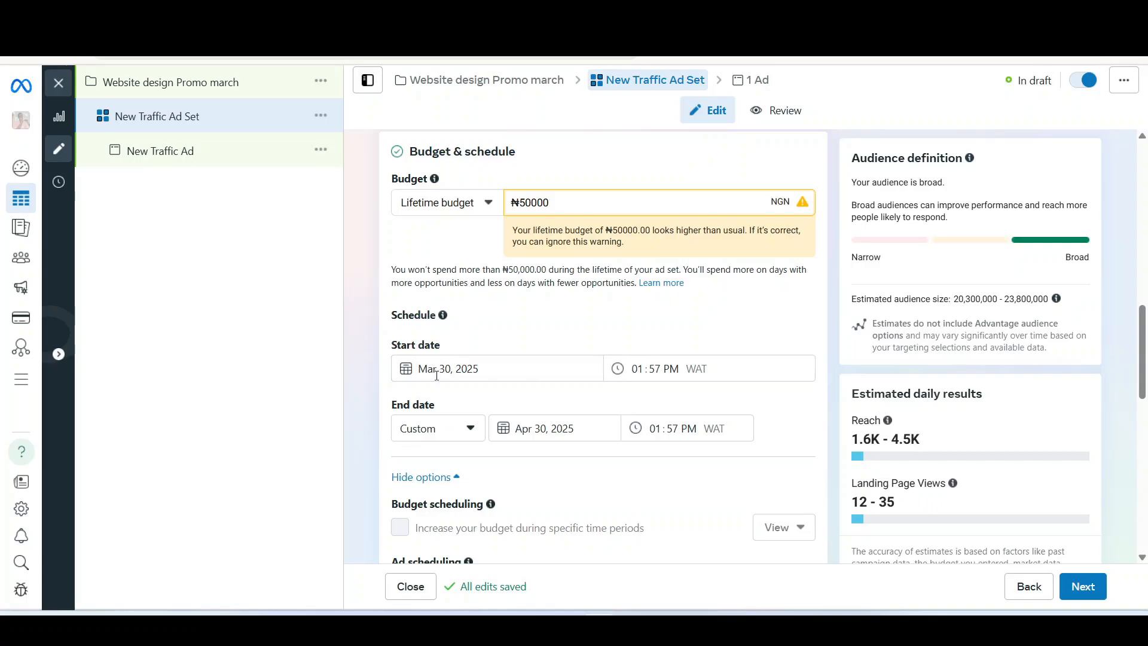
{"action": "left_click", "coordinate": [450, 369]}
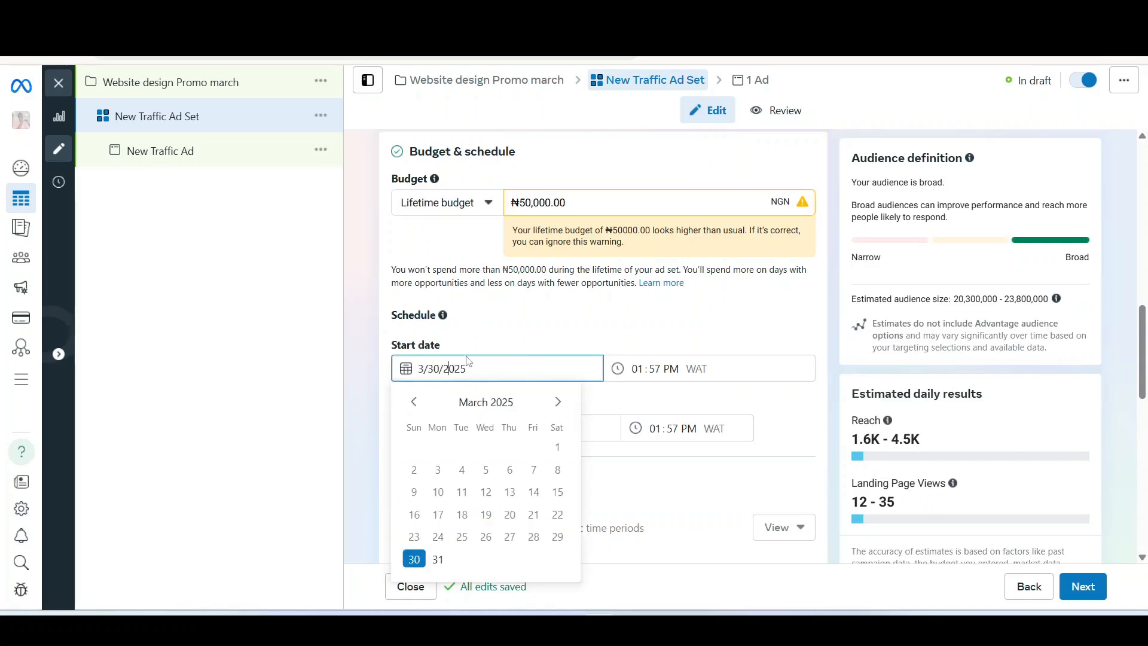
{"action": "left_click", "coordinate": [438, 559]}
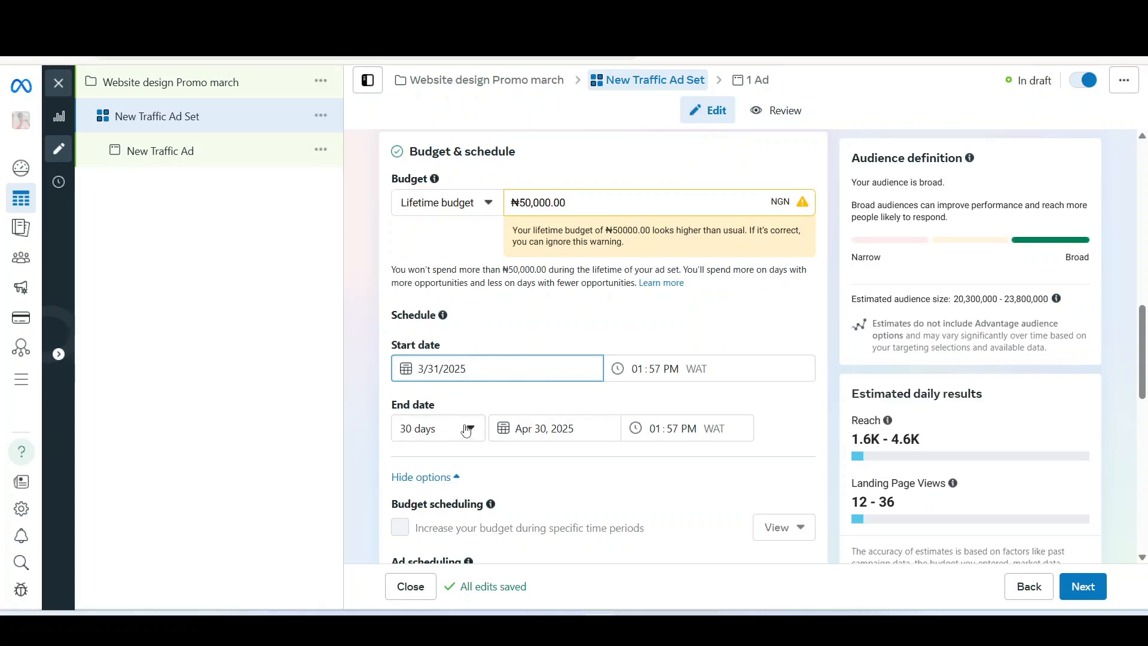
{"action": "left_click", "coordinate": [464, 430]}
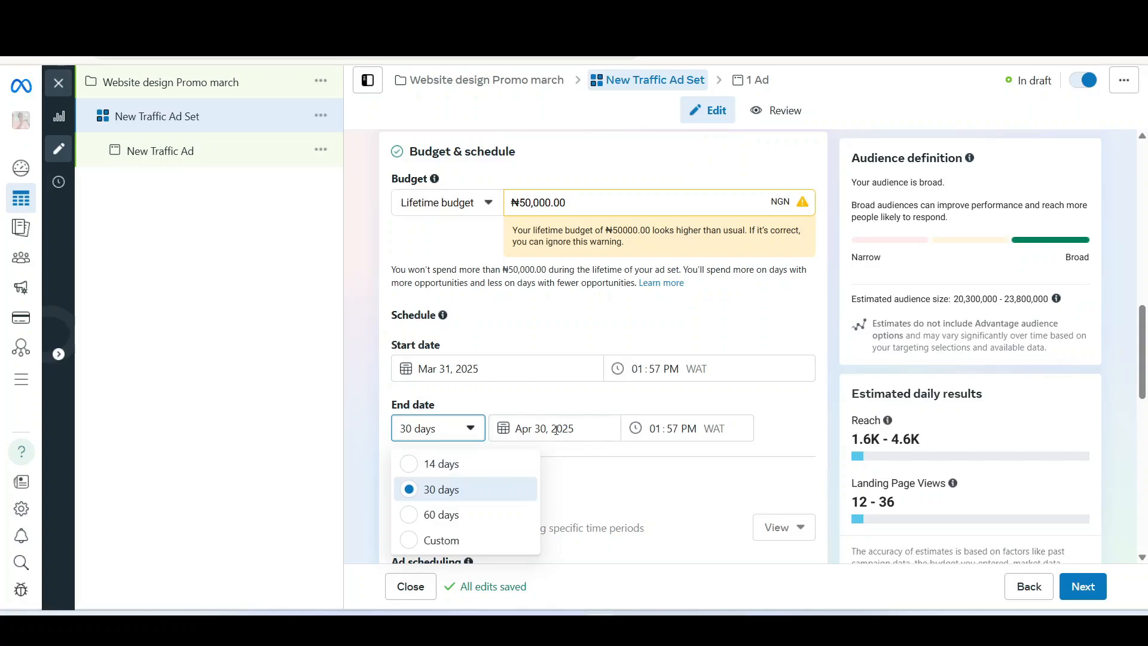
{"action": "left_click", "coordinate": [542, 428]}
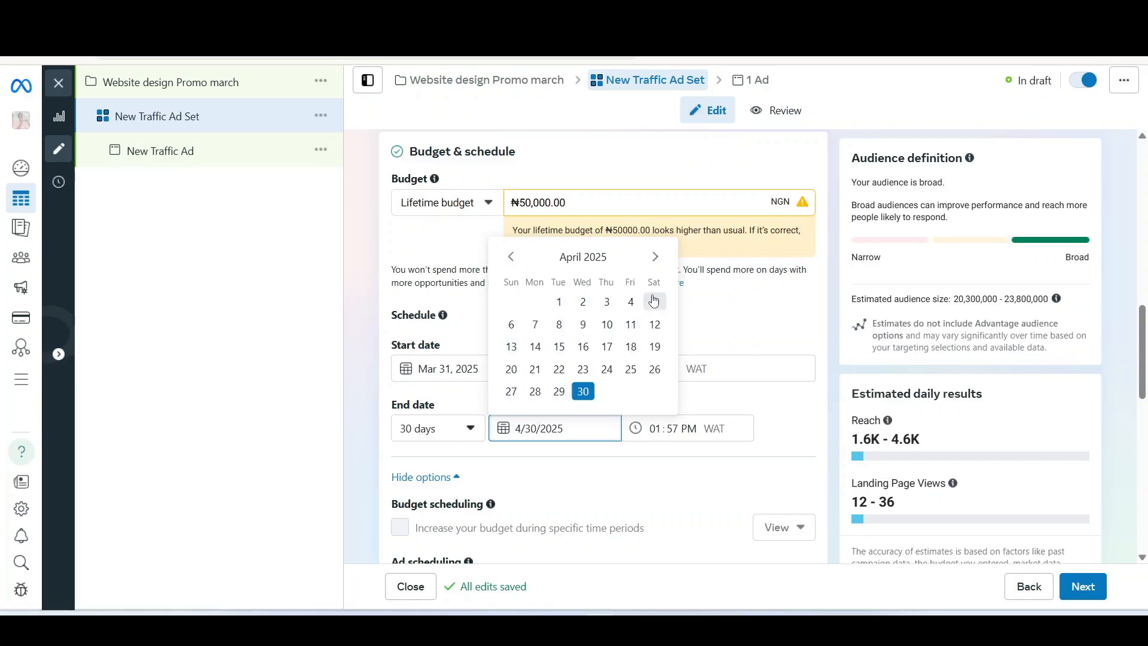
{"action": "left_click", "coordinate": [654, 301]}
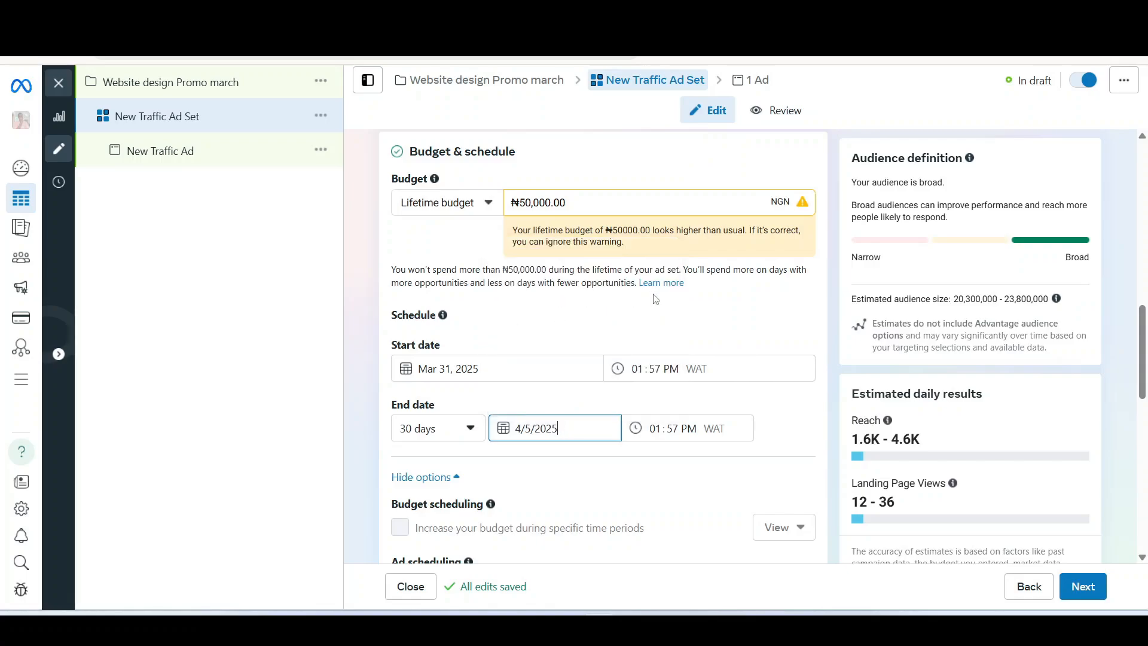
{"action": "left_click", "coordinate": [778, 411]}
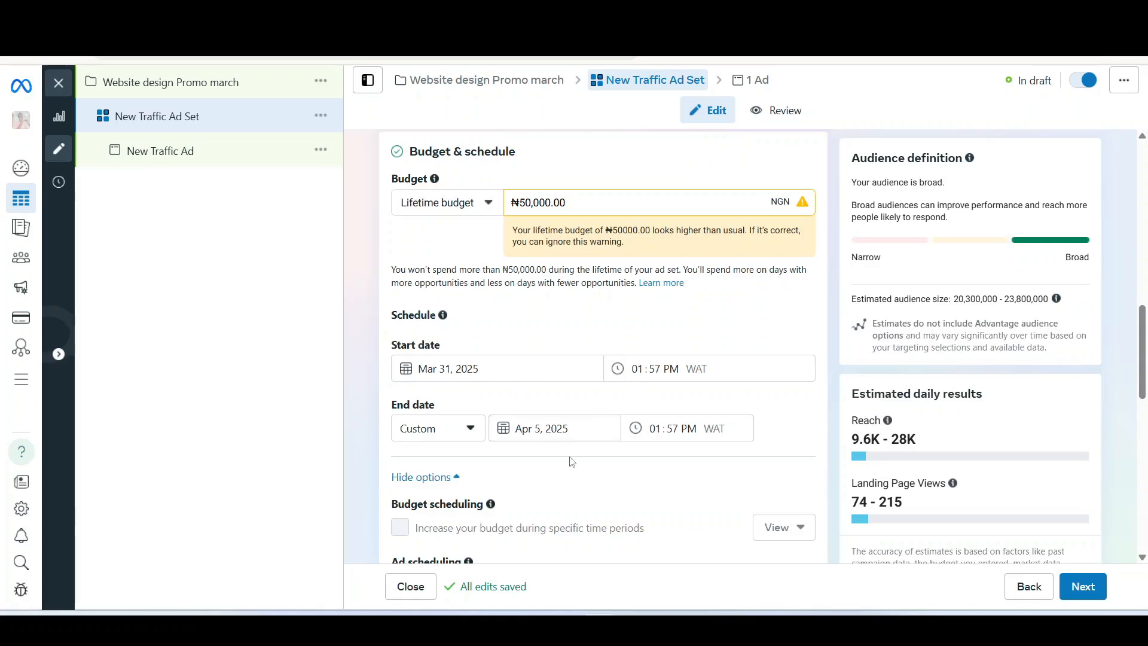
Try running ads on a schedule, look over the weekly hours grid, and turn the option off again.
{"action": "scroll", "coordinate": [571, 461], "scroll_direction": "down", "scroll_amount": 3}
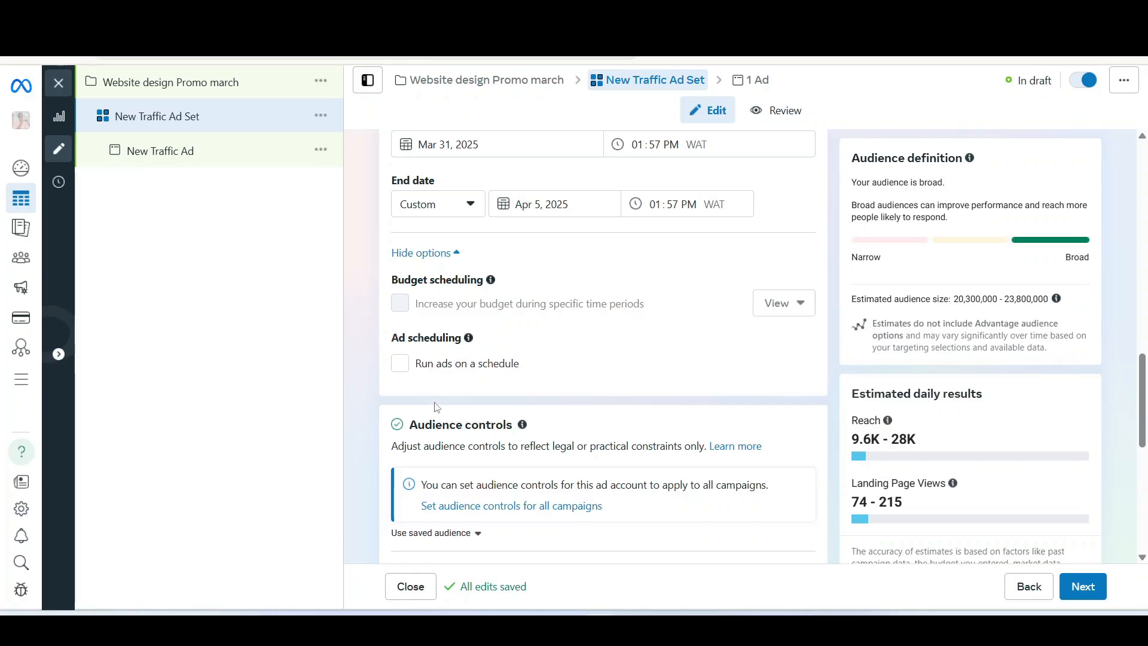
{"action": "left_click", "coordinate": [400, 363]}
{"action": "scroll", "coordinate": [547, 445], "scroll_direction": "down", "scroll_amount": 1}
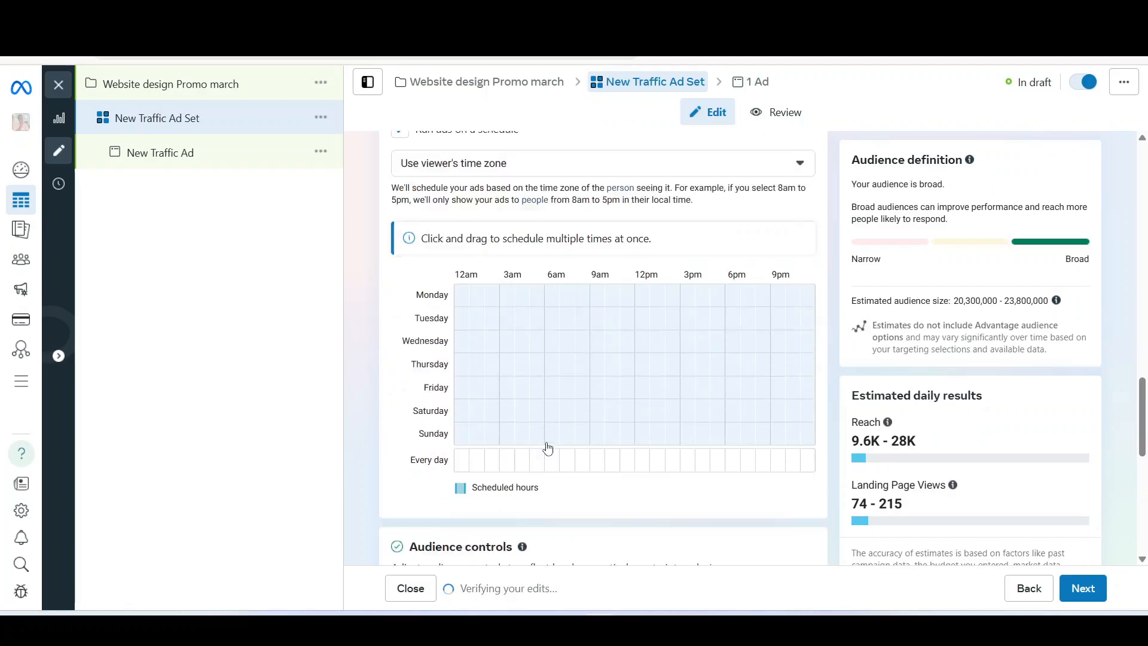
{"action": "scroll", "coordinate": [548, 448], "scroll_direction": "down", "scroll_amount": 1}
{"action": "scroll", "coordinate": [549, 445], "scroll_direction": "up", "scroll_amount": 2}
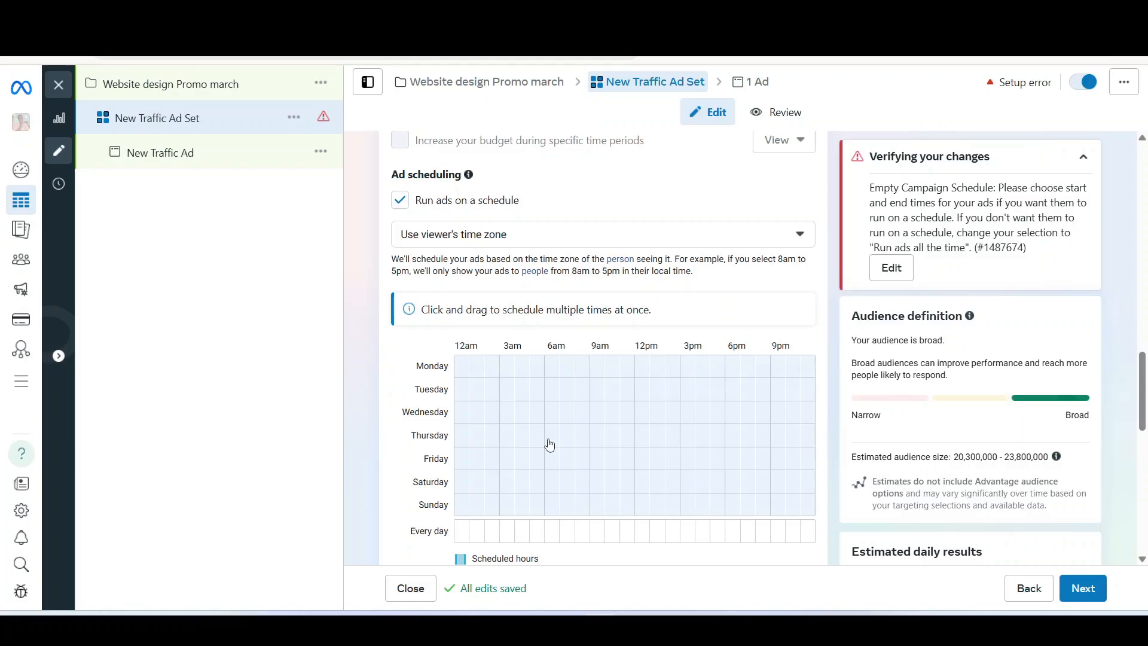
{"action": "left_click", "coordinate": [399, 201]}
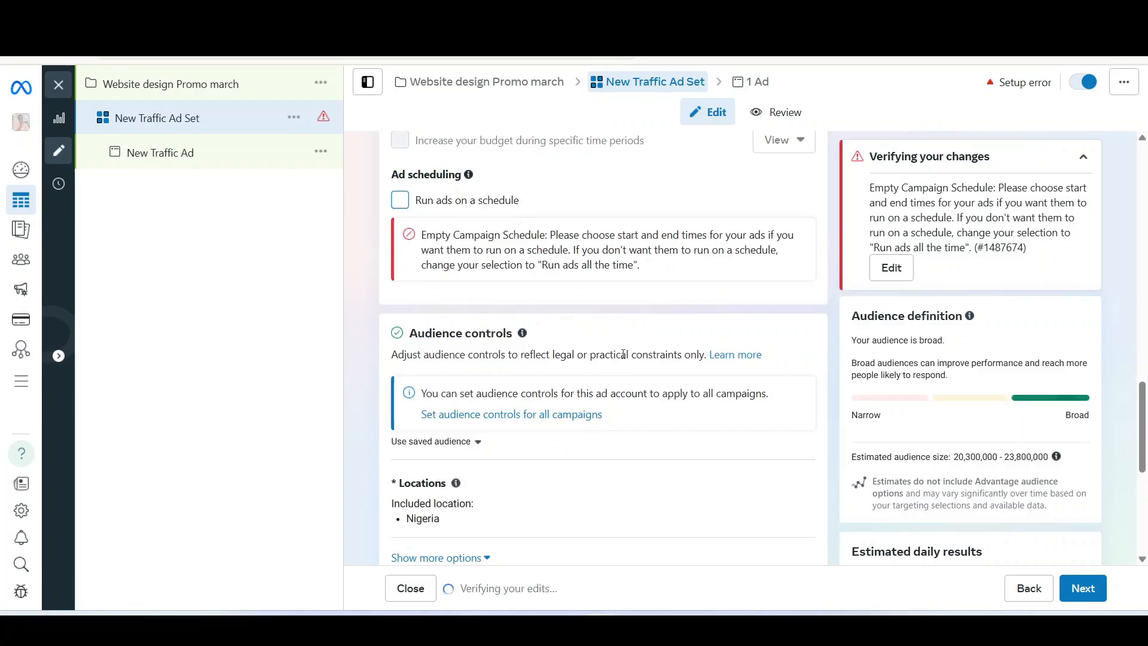
Edit the locations in the audience controls and remove Nigeria from the included locations.
{"action": "scroll", "coordinate": [514, 369], "scroll_direction": "down", "scroll_amount": 1}
{"action": "scroll", "coordinate": [513, 370], "scroll_direction": "up", "scroll_amount": 1}
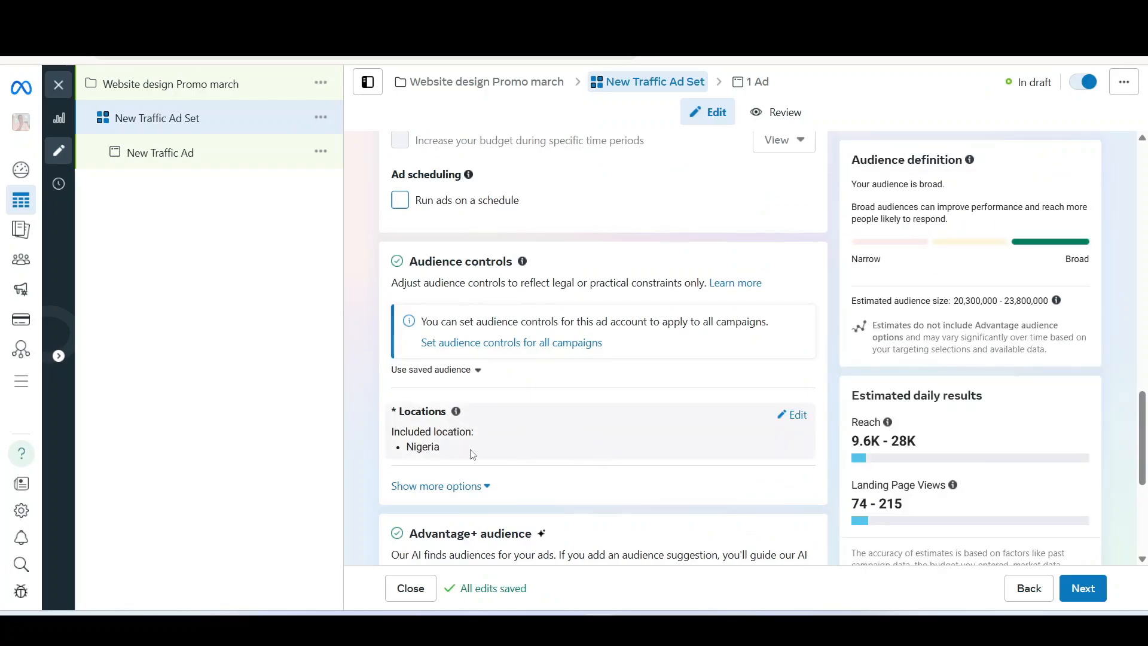
{"action": "left_click", "coordinate": [796, 424]}
{"action": "scroll", "coordinate": [612, 466], "scroll_direction": "down", "scroll_amount": 3}
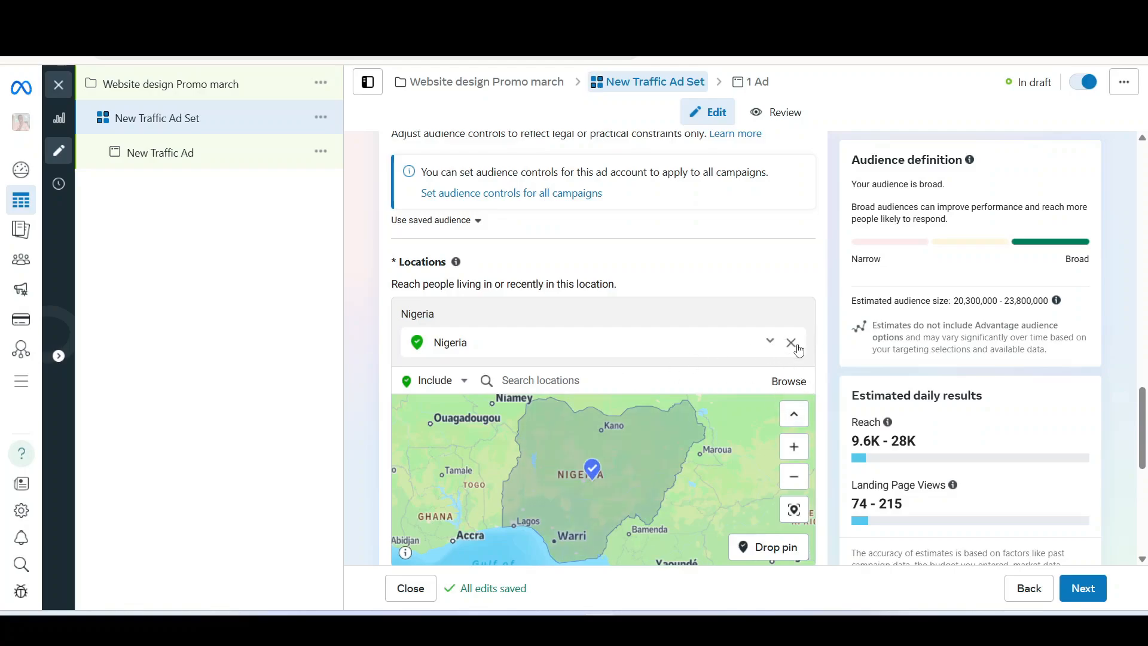
{"action": "left_click", "coordinate": [791, 343]}
Try the city of Lagos, Lagos State, as the included location and remove it again.
{"action": "left_click", "coordinate": [630, 345]}
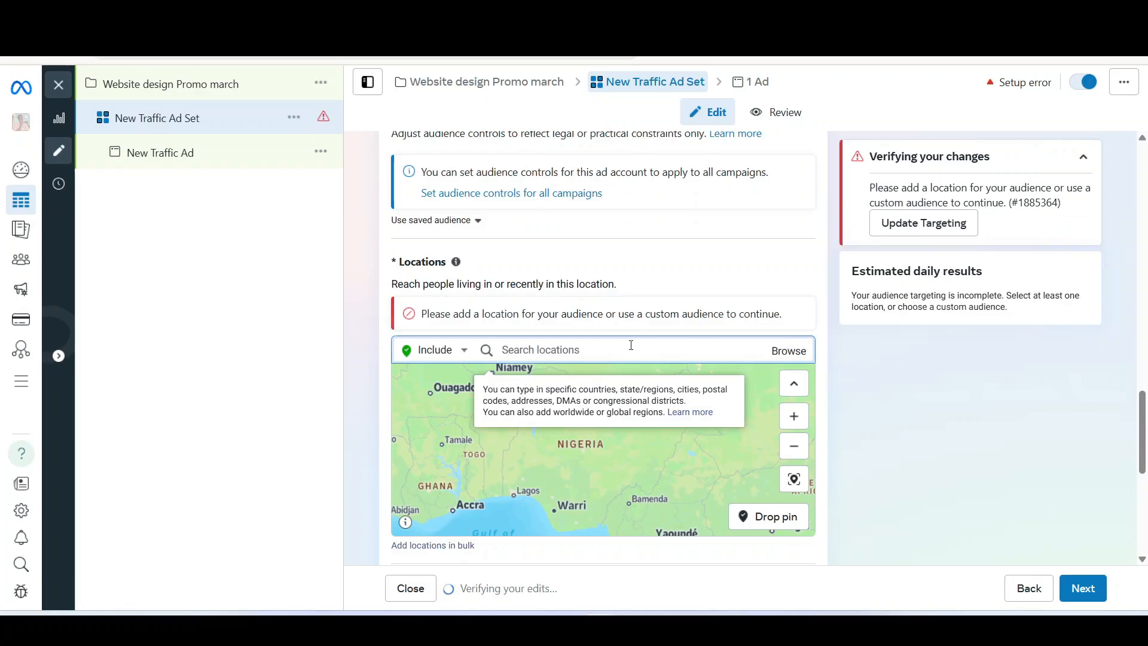
{"action": "type", "text": "la"}
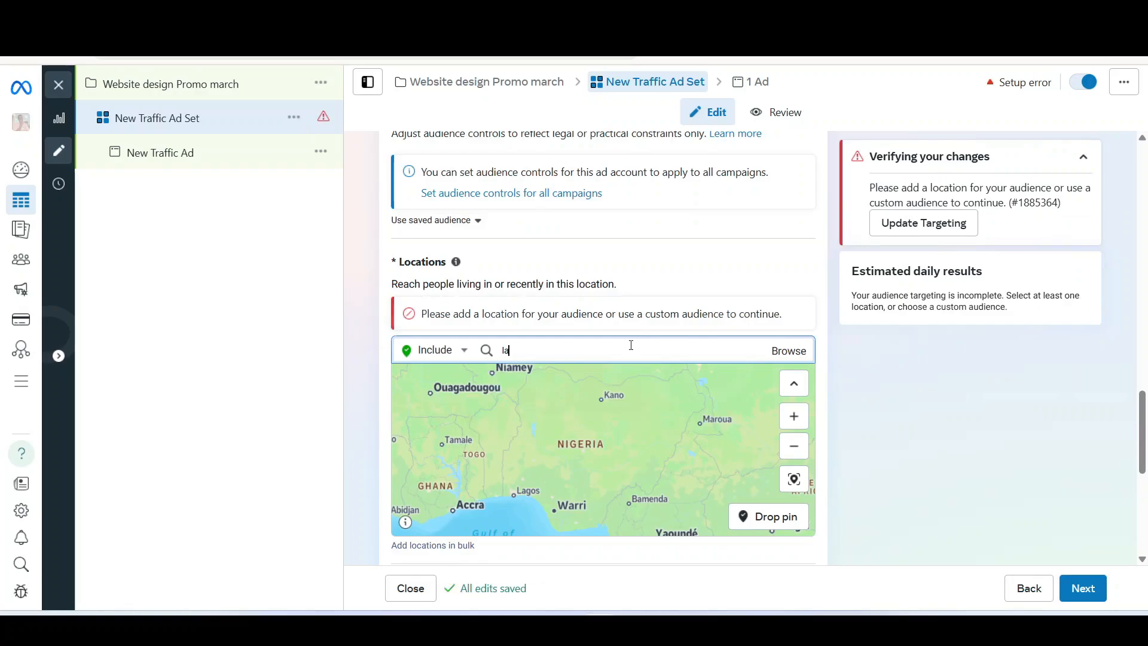
{"action": "type", "text": "gos"}
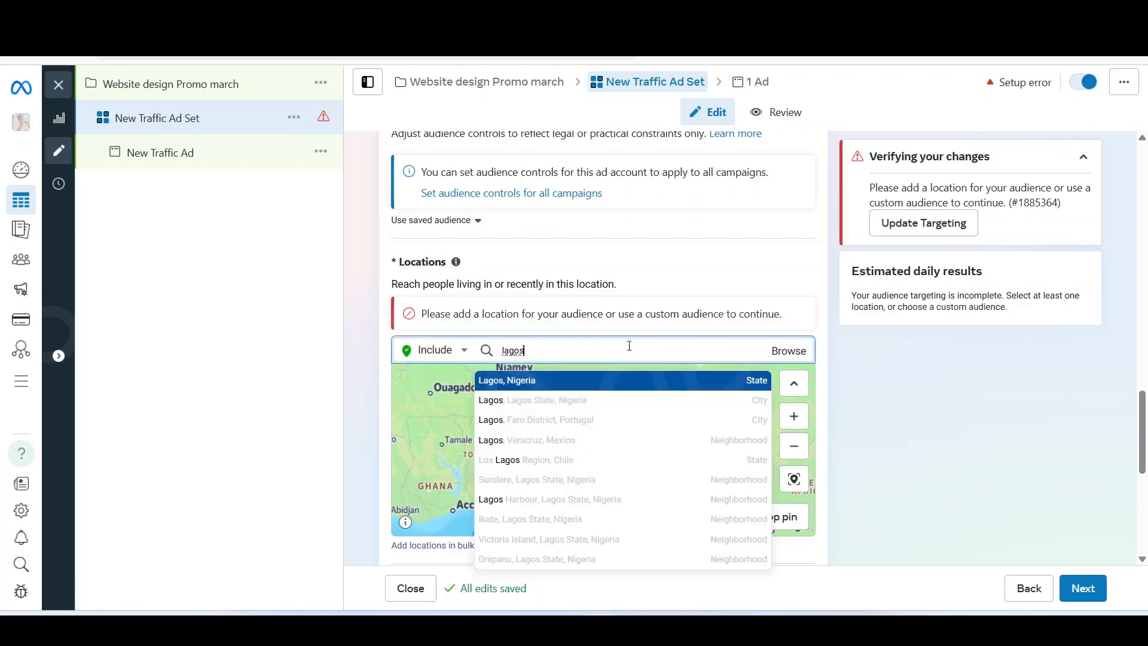
{"action": "left_click", "coordinate": [698, 401]}
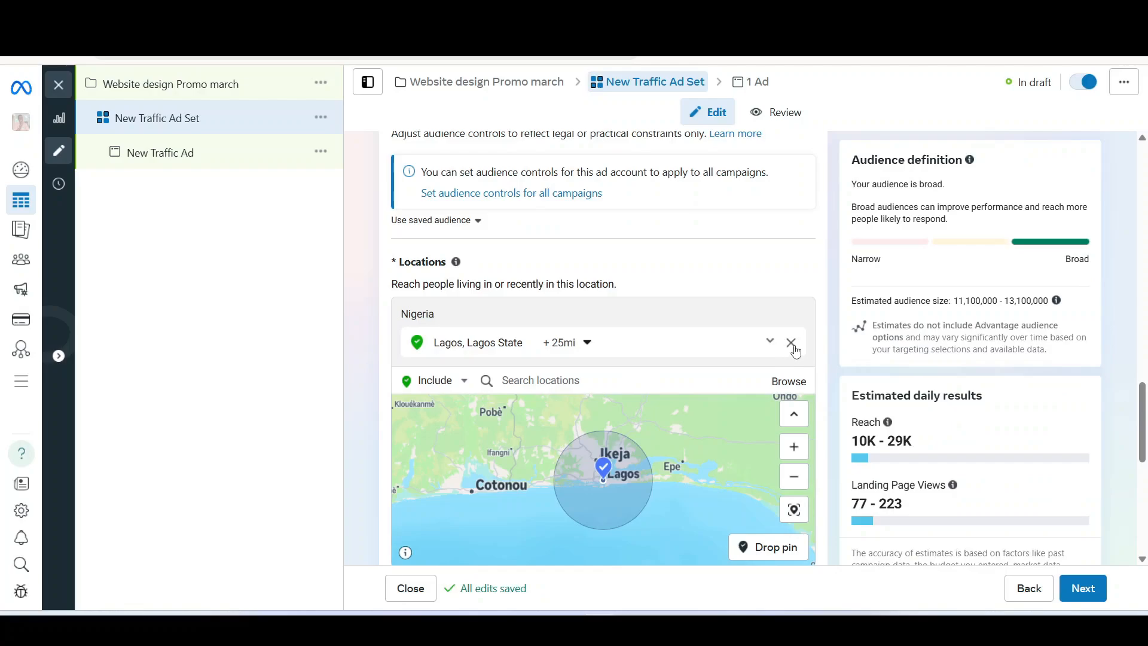
{"action": "left_click", "coordinate": [790, 343]}
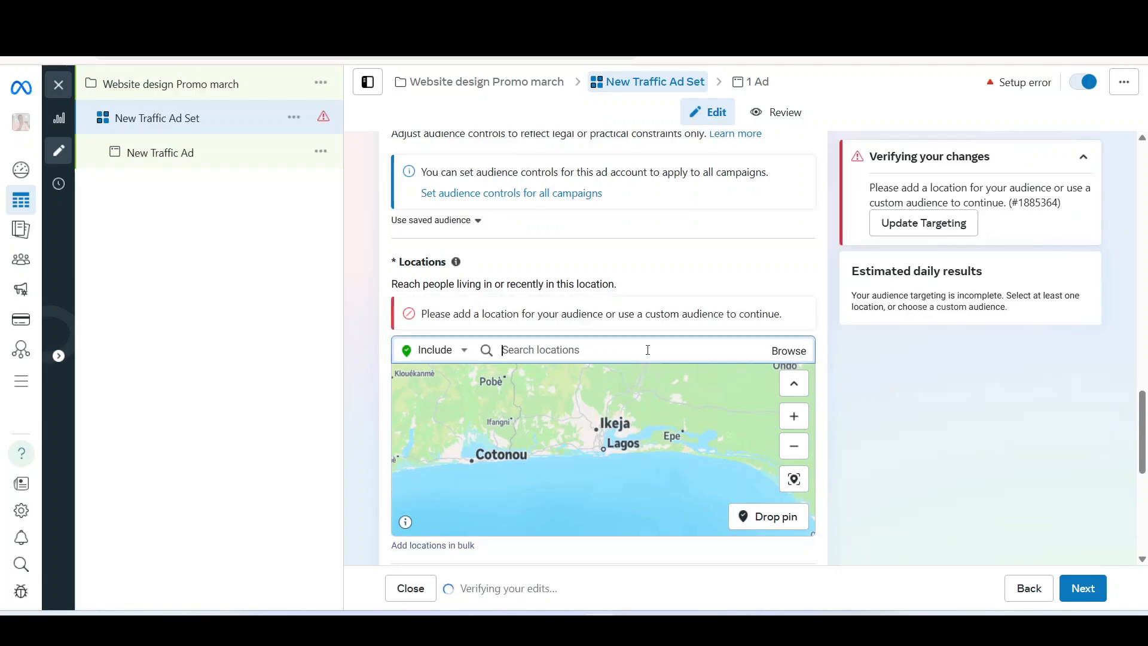
Find Lagos and include the state of Lagos, Nigeria, as the ad set's target location.
{"action": "type", "text": "lagos"}
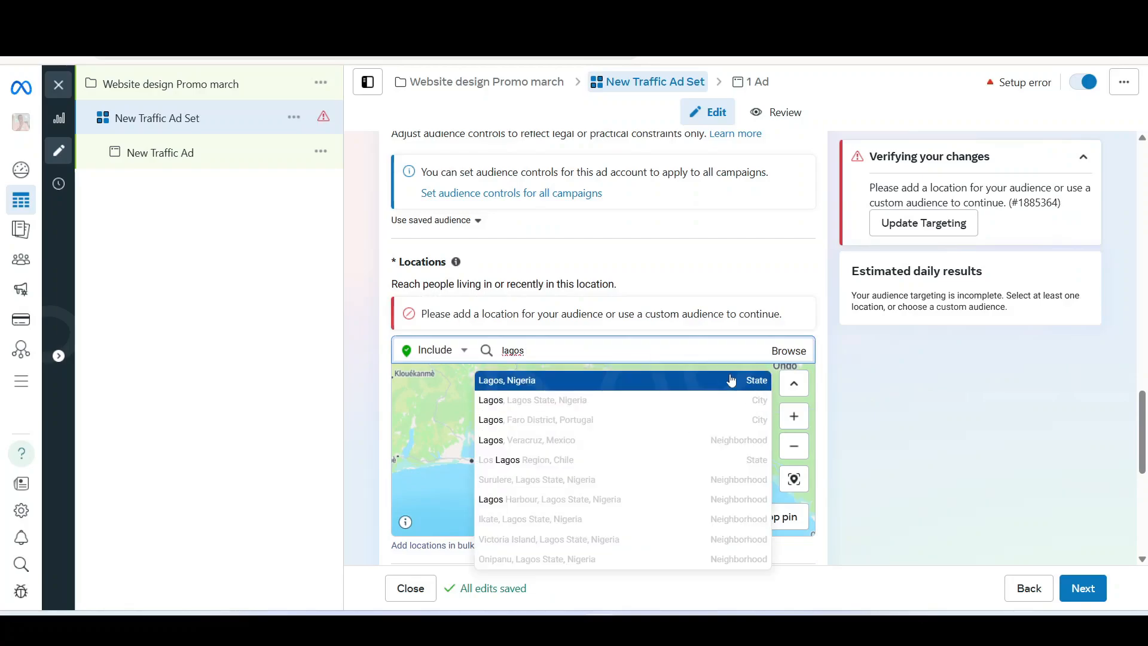
{"action": "left_click", "coordinate": [730, 380]}
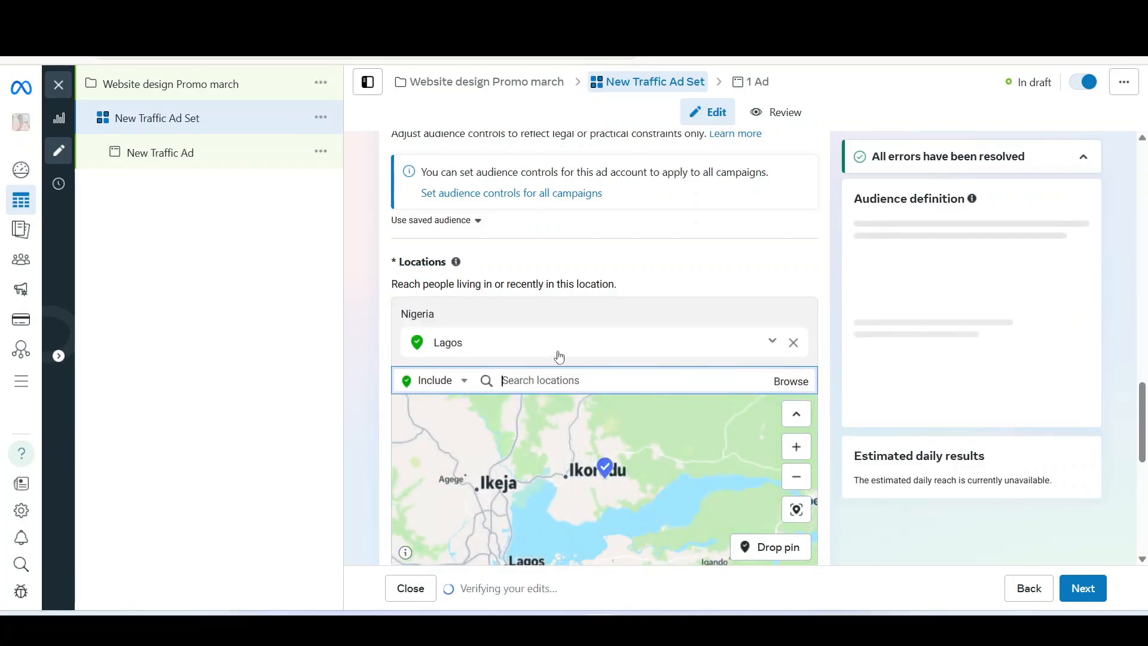
Try including the city of Abuja, Federal Capital Territory, alongside Lagos and view both locations on the map.
{"action": "left_click", "coordinate": [593, 379]}
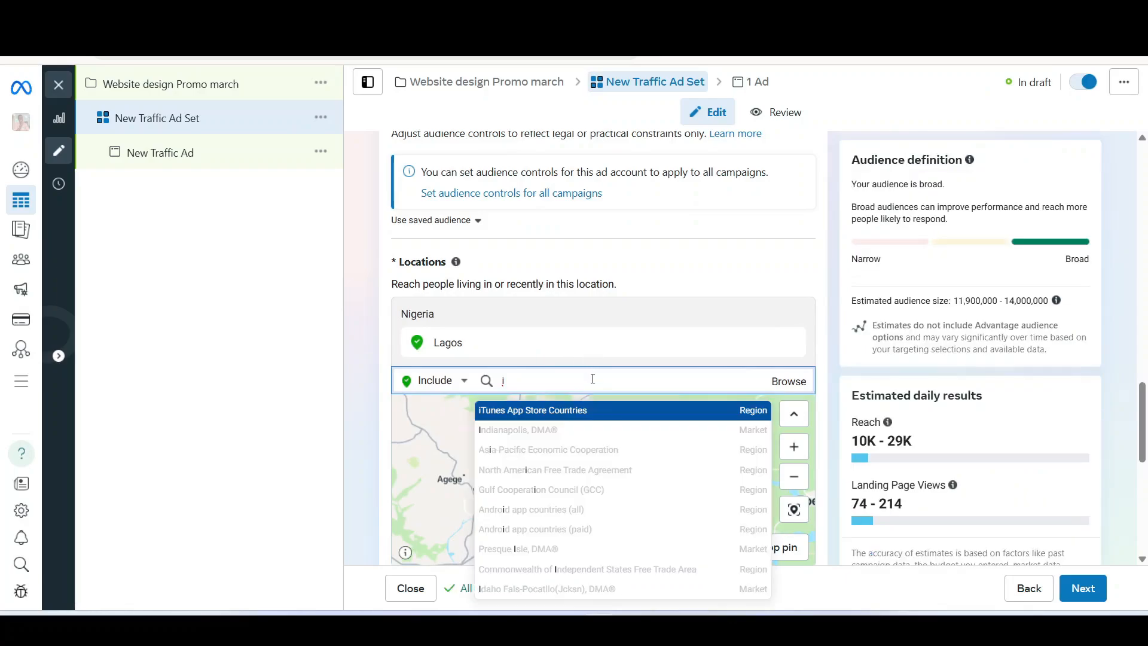
{"action": "key", "text": "BackSpace"}
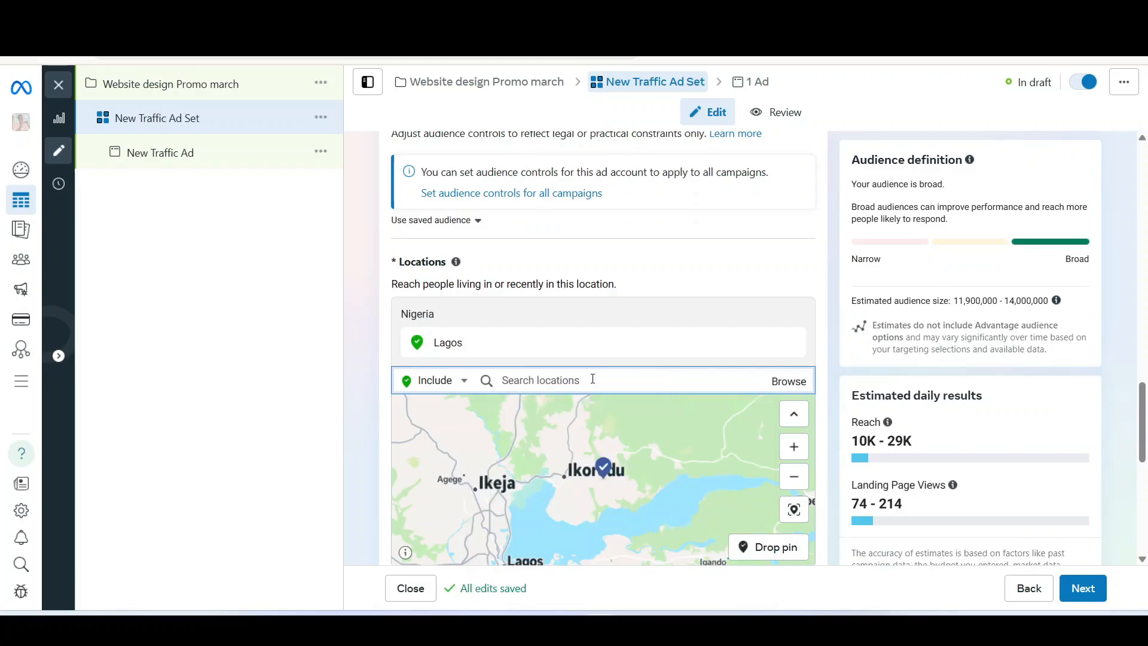
{"action": "type", "text": "abuja"}
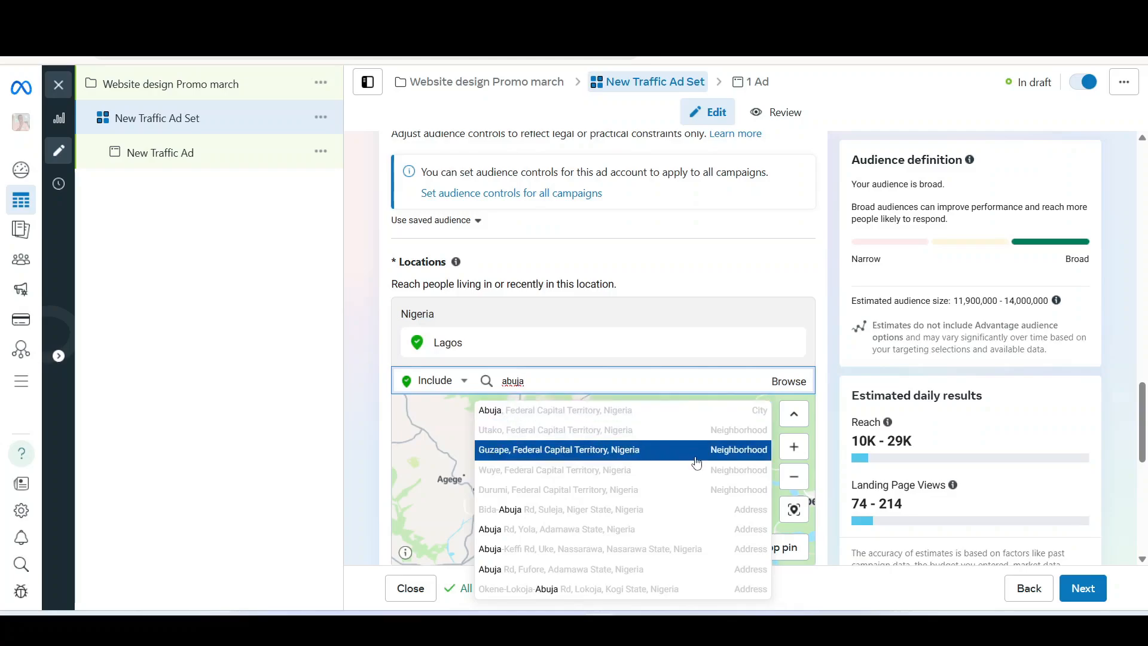
{"action": "left_click", "coordinate": [616, 412]}
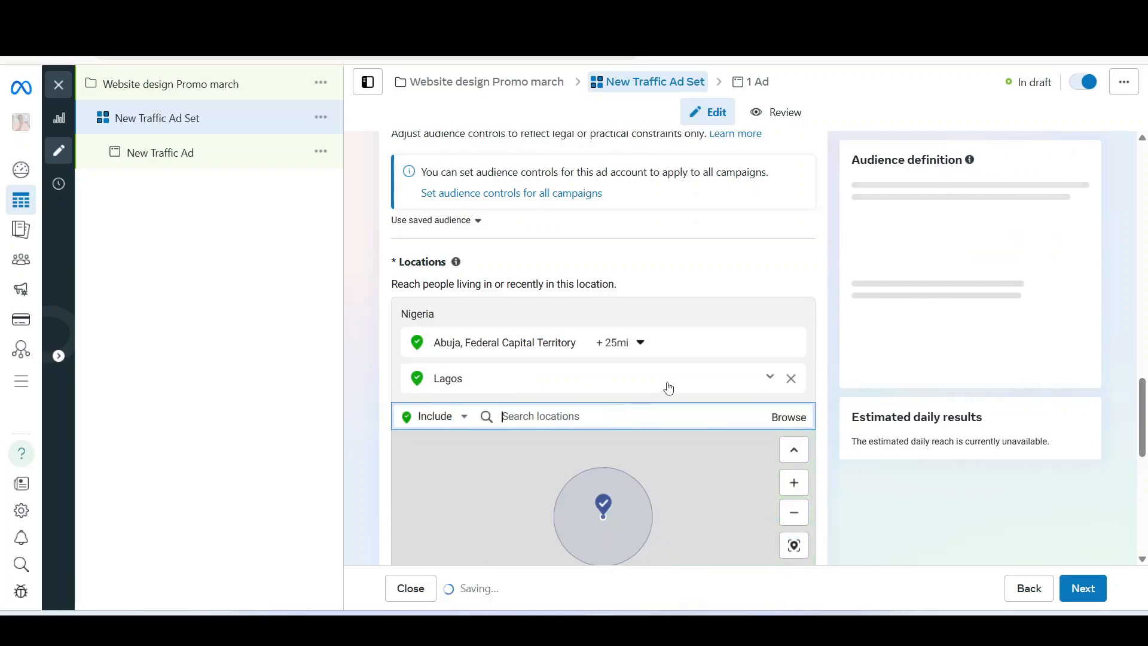
{"action": "scroll", "coordinate": [826, 356], "scroll_direction": "down", "scroll_amount": 1}
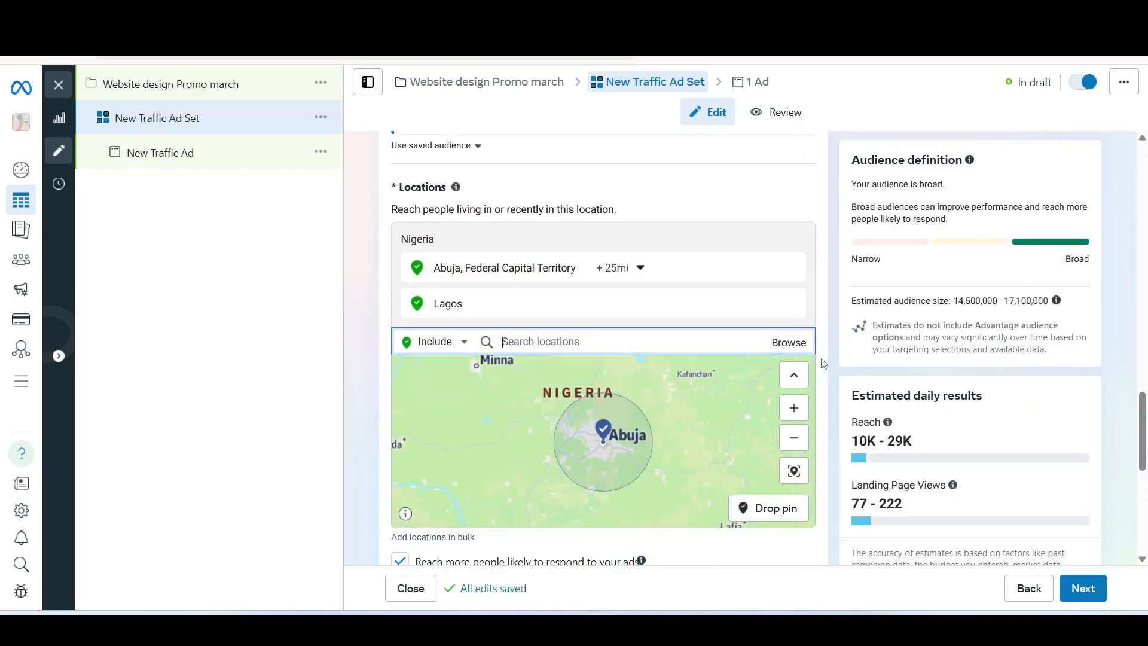
{"action": "left_click", "coordinate": [794, 441]}
{"action": "left_click", "coordinate": [793, 441]}
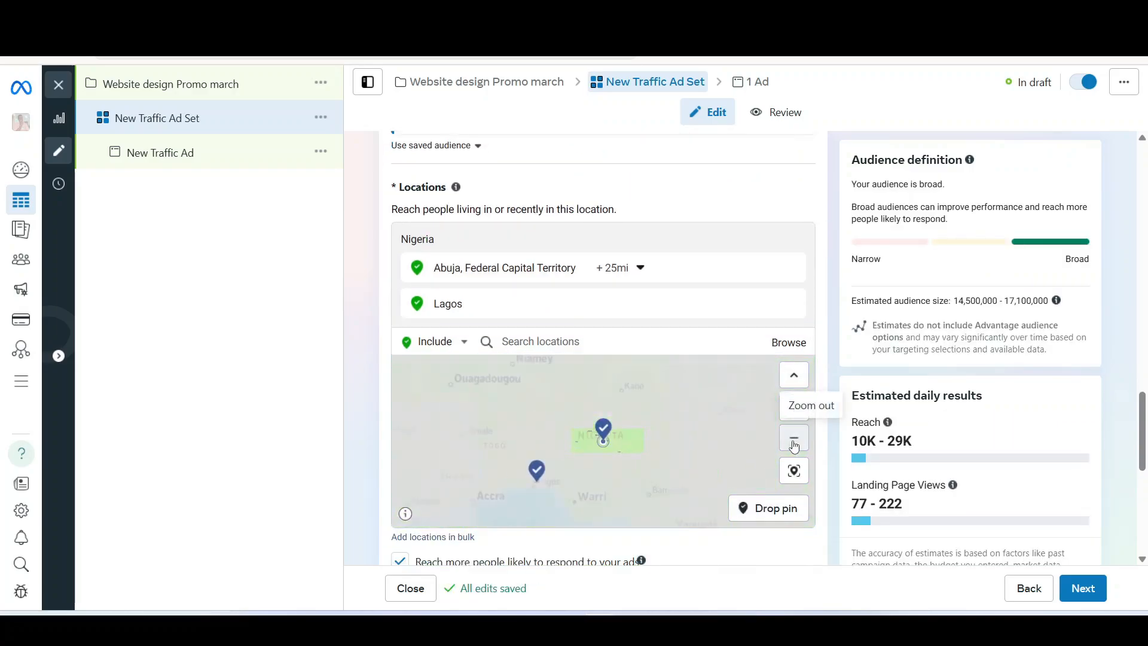
{"action": "left_click", "coordinate": [793, 441]}
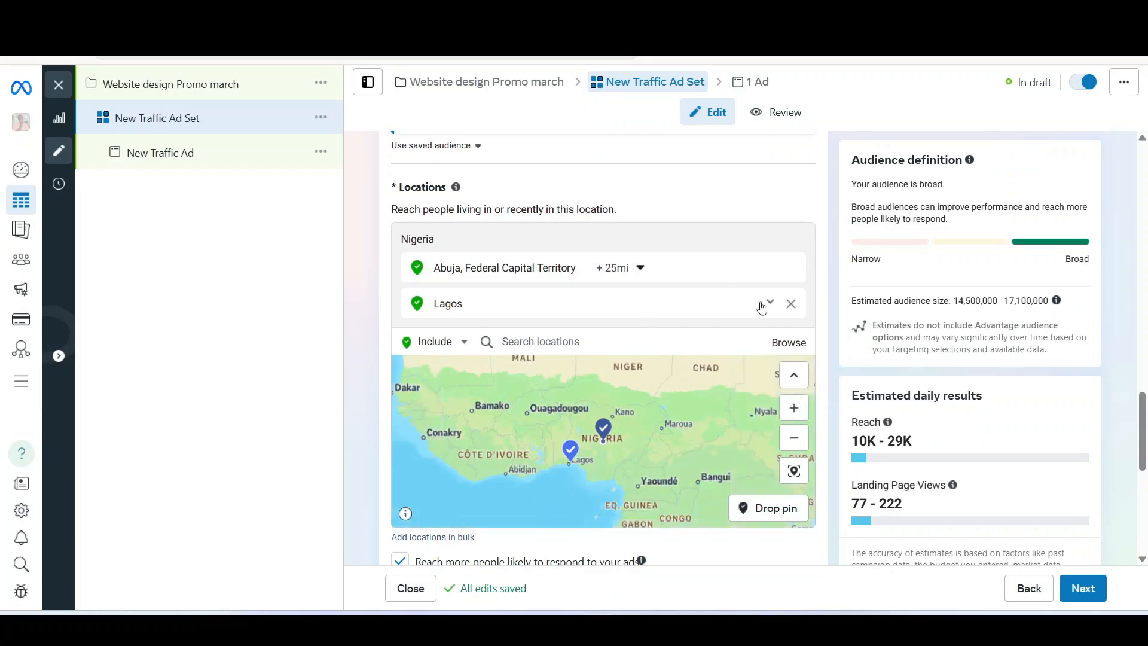
Replace the included locations Lagos and Abuja with the cities Ikeja, Lagos State, and Lekki, Lagos, Lagos State.
{"action": "left_click", "coordinate": [792, 304]}
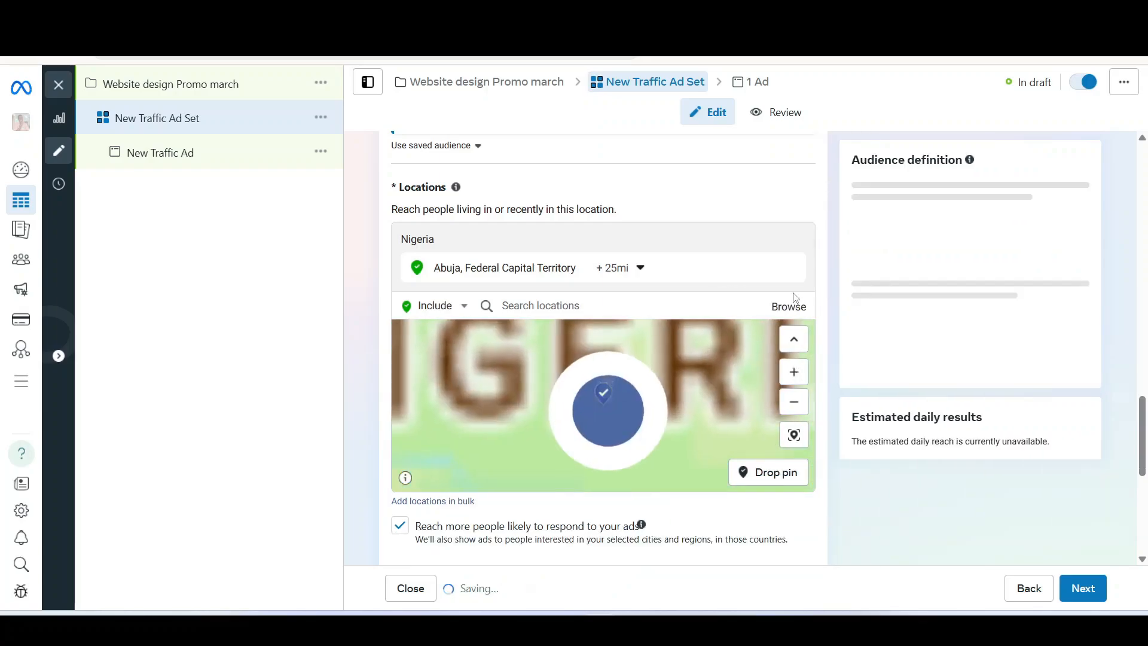
{"action": "left_click", "coordinate": [791, 270]}
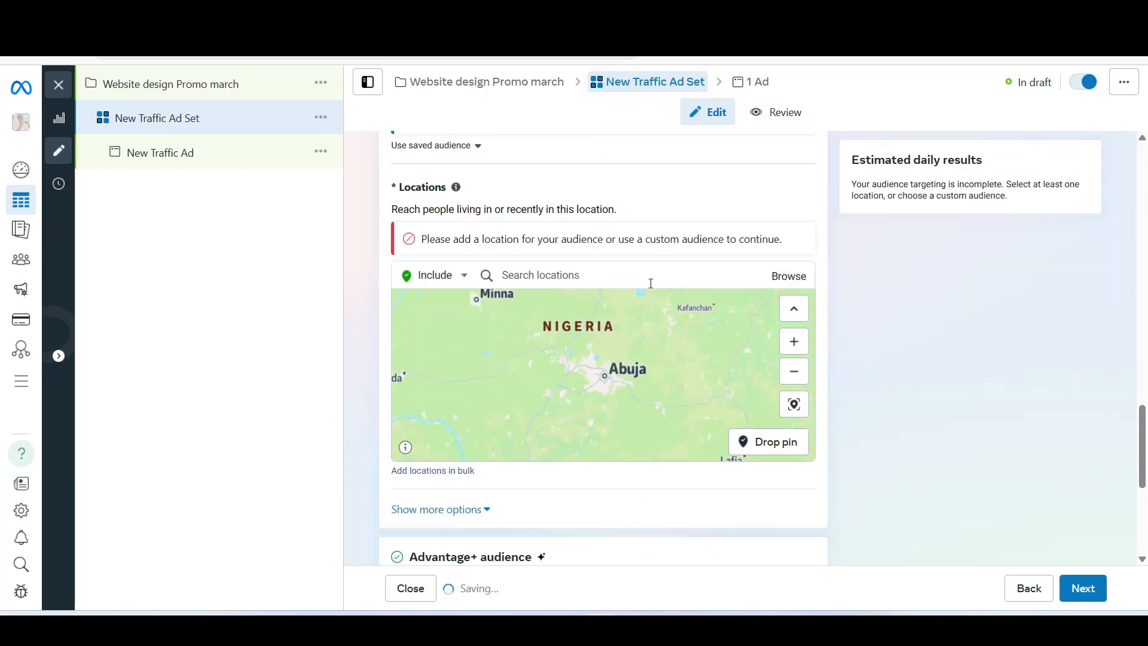
{"action": "left_click", "coordinate": [646, 266]}
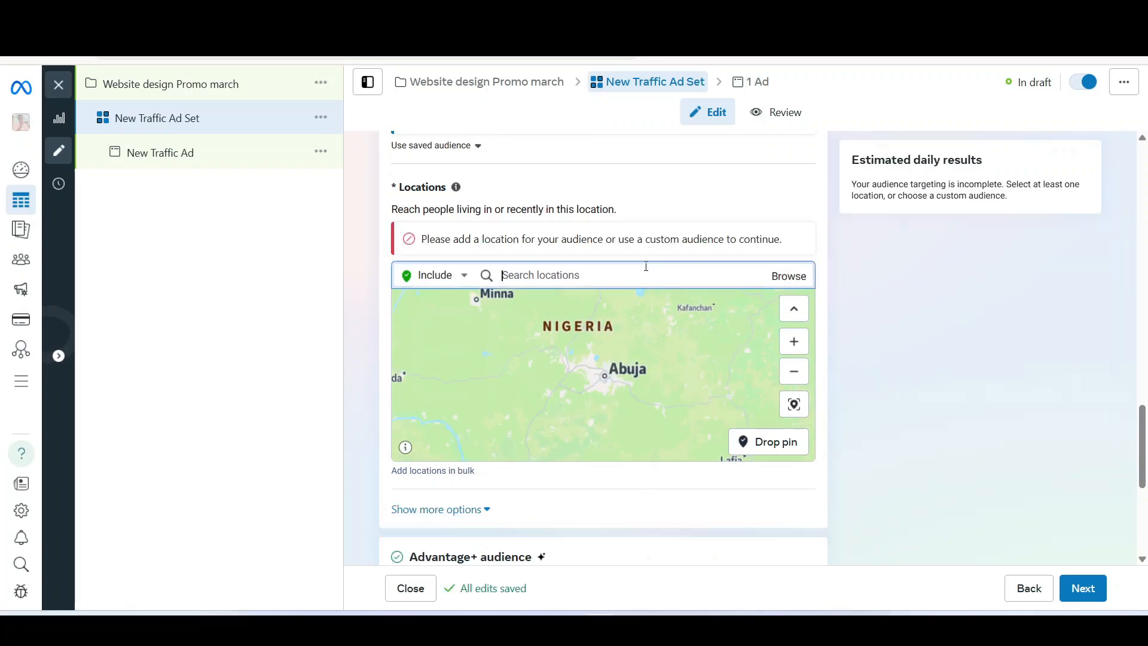
{"action": "type", "text": "ikeja"}
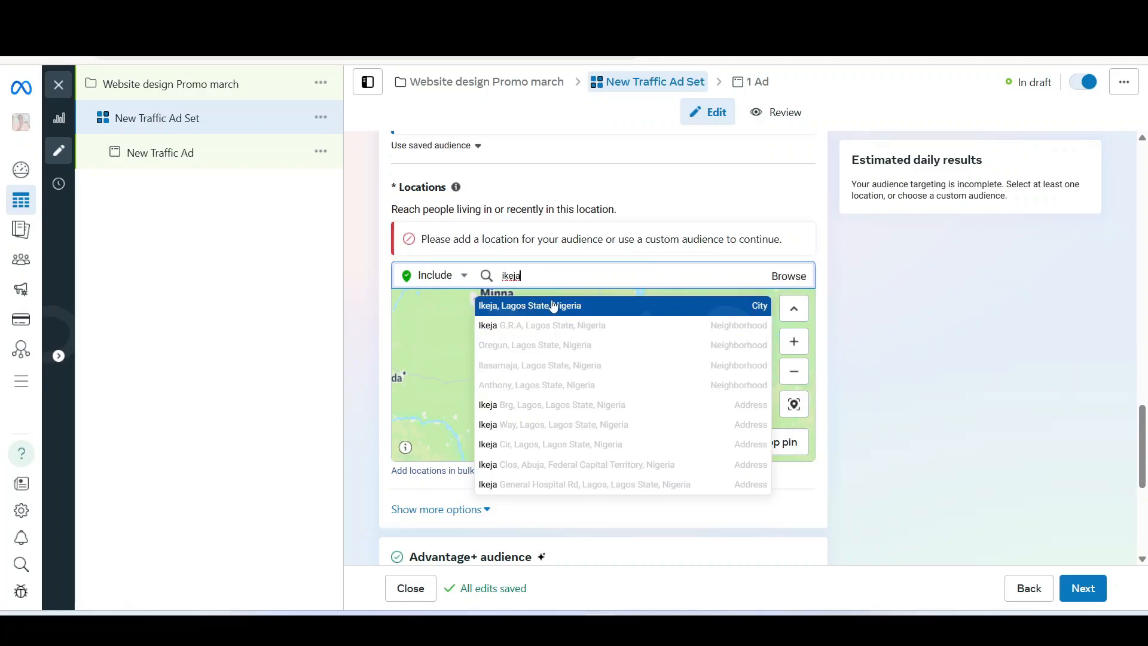
{"action": "left_click", "coordinate": [554, 306]}
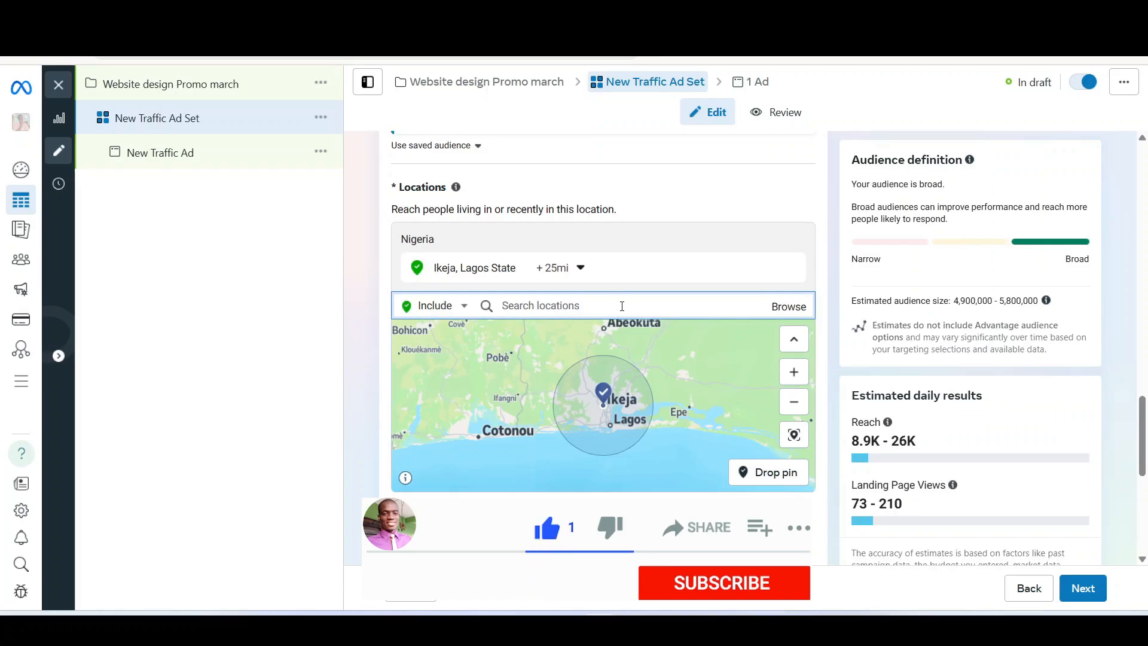
{"action": "type", "text": "lekki"}
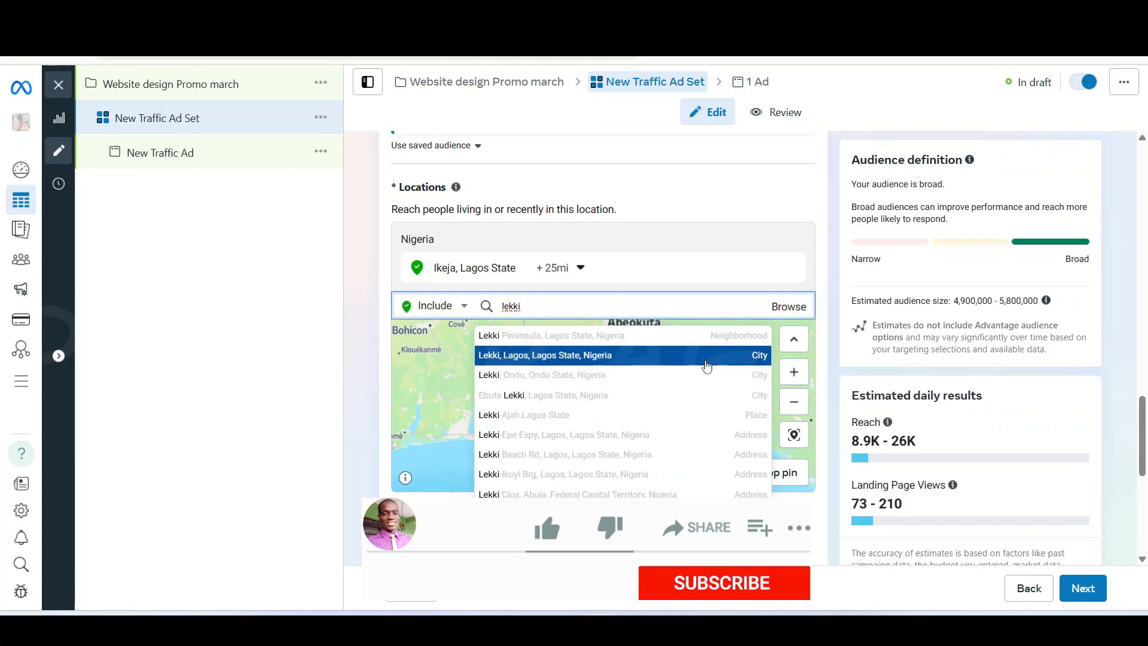
{"action": "left_click", "coordinate": [707, 362]}
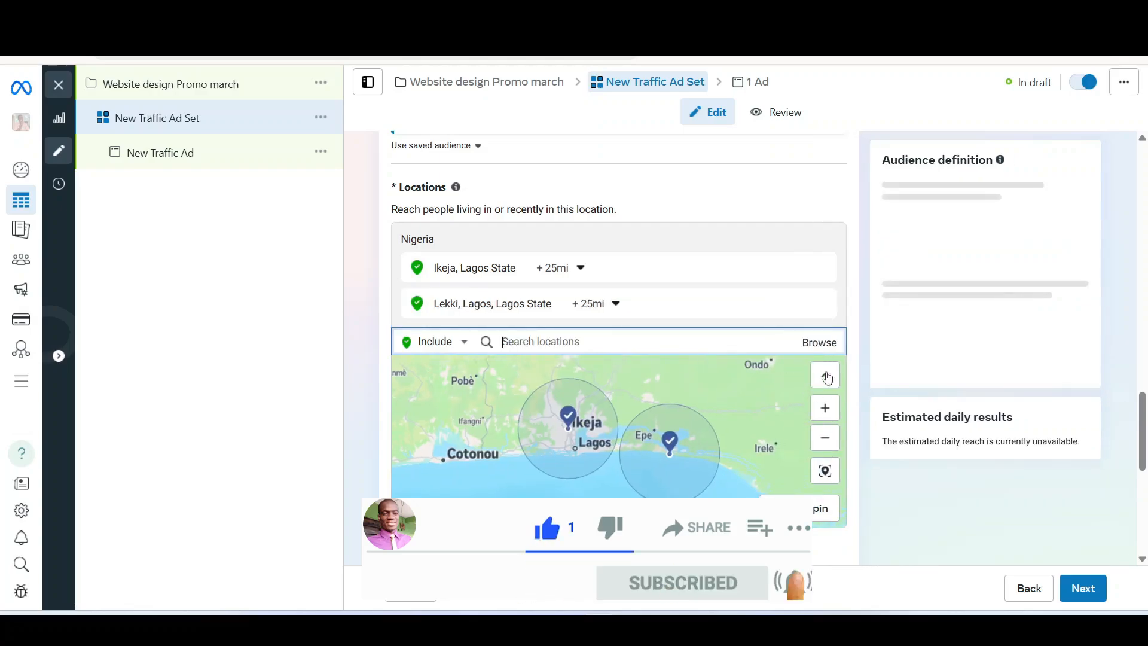
{"action": "scroll", "coordinate": [633, 267], "scroll_direction": "up", "scroll_amount": 1}
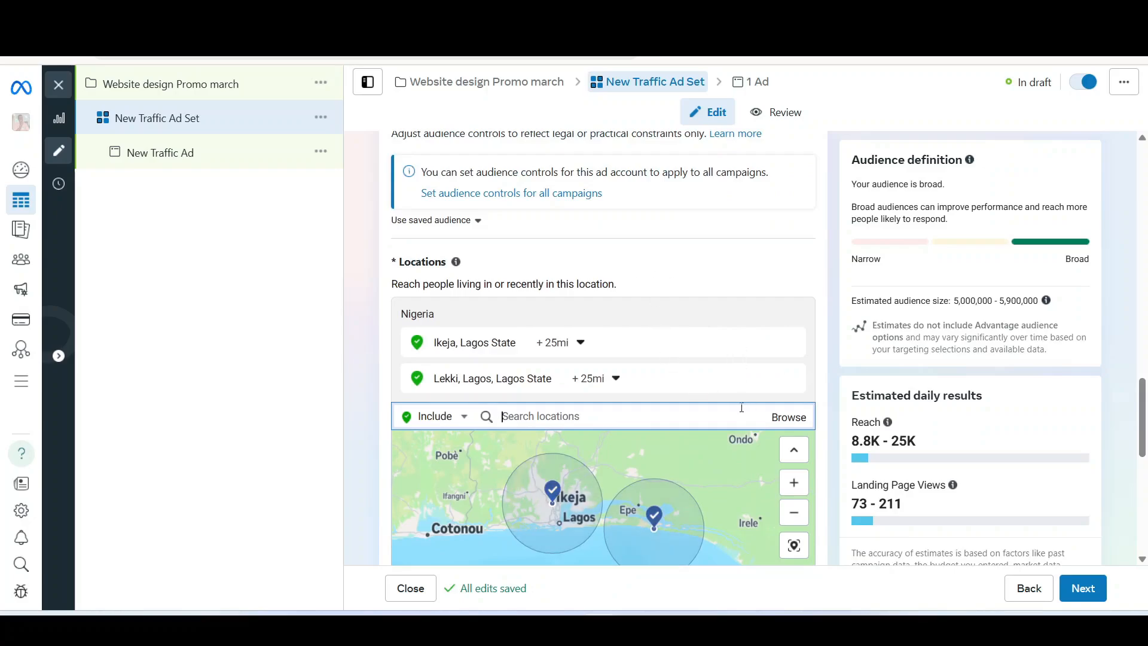
Examine the estimated daily reach and landing page views for the ad set and the explanation of the landing page views estimate.
{"action": "scroll", "coordinate": [742, 412], "scroll_direction": "down", "scroll_amount": 3}
{"action": "scroll", "coordinate": [744, 460], "scroll_direction": "up", "scroll_amount": 1}
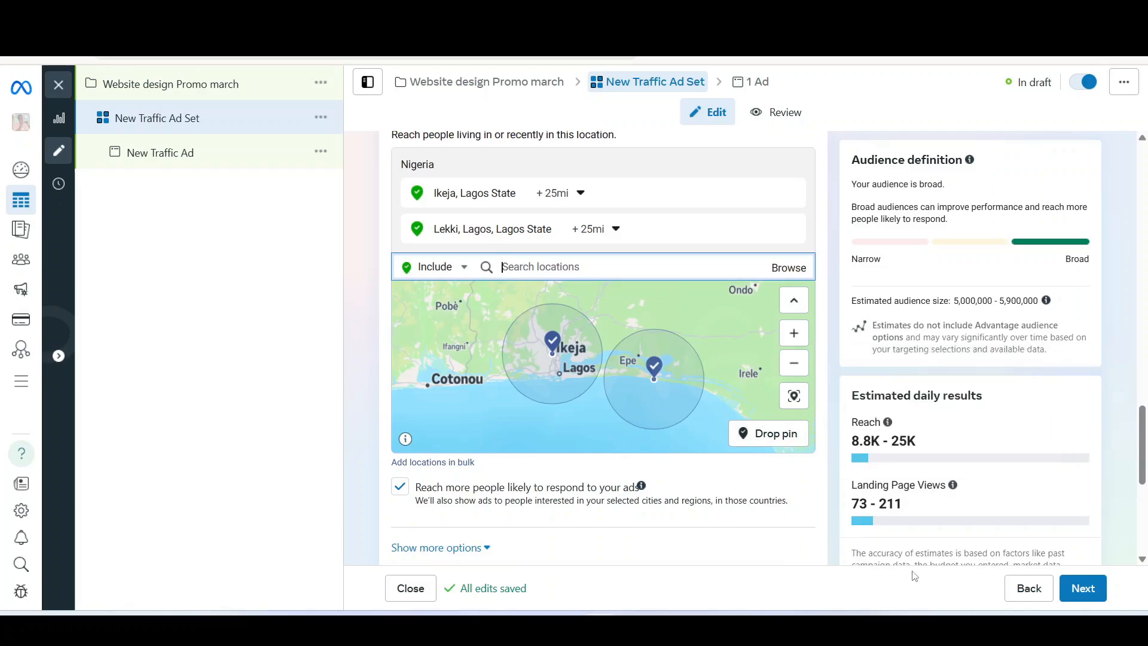
{"action": "mouse_move", "coordinate": [871, 411]}
{"action": "left_click_drag", "start_coordinate": [915, 441], "coordinate": [879, 442]}
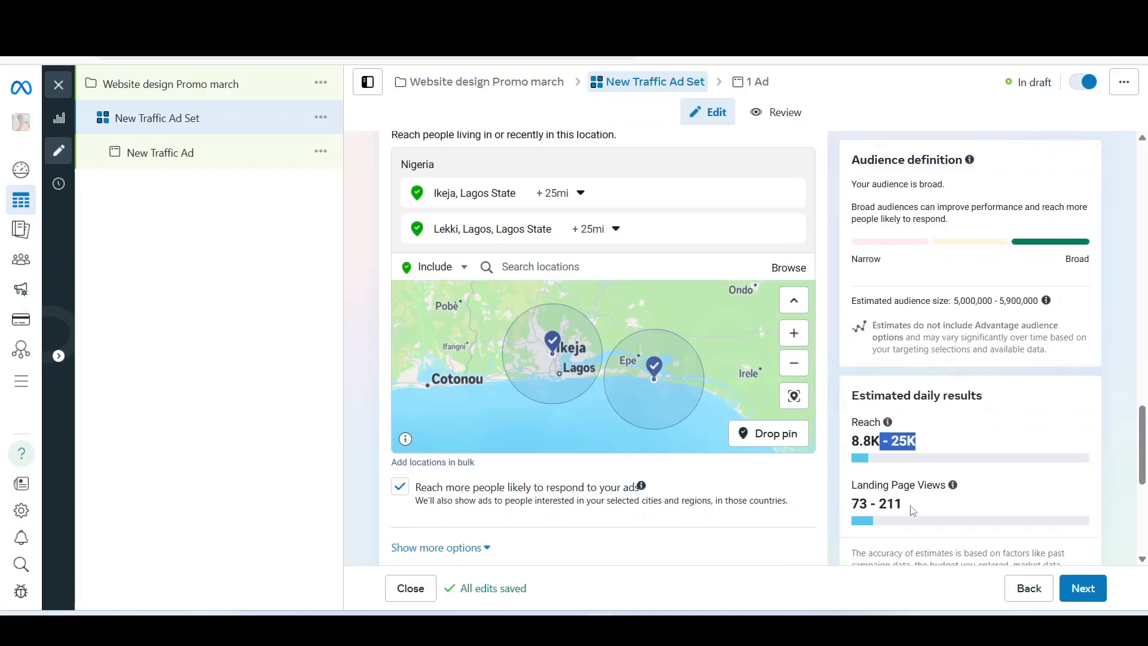
{"action": "left_click_drag", "start_coordinate": [911, 505], "coordinate": [856, 511]}
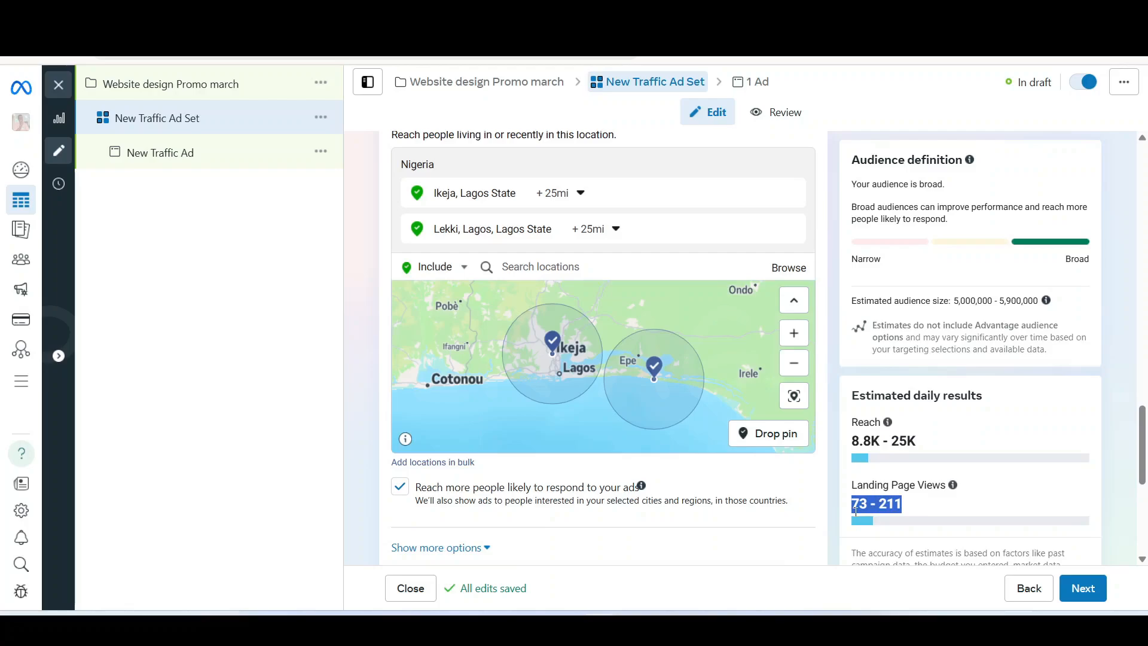
{"action": "scroll", "coordinate": [852, 511], "scroll_direction": "down", "scroll_amount": 6}
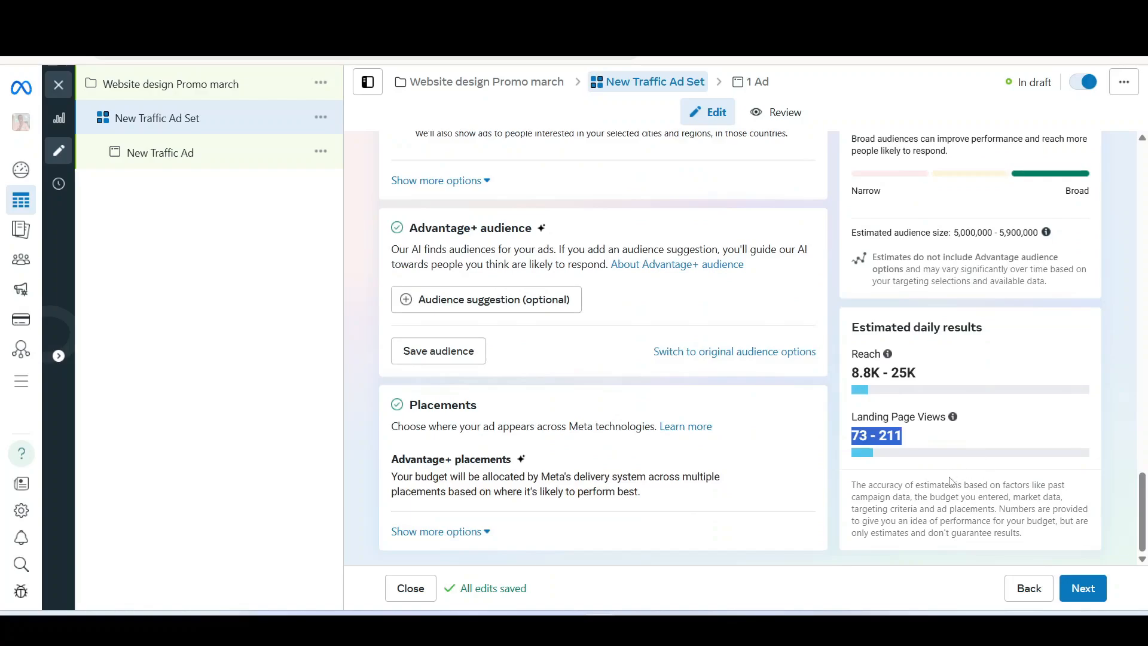
{"action": "mouse_move", "coordinate": [952, 416]}
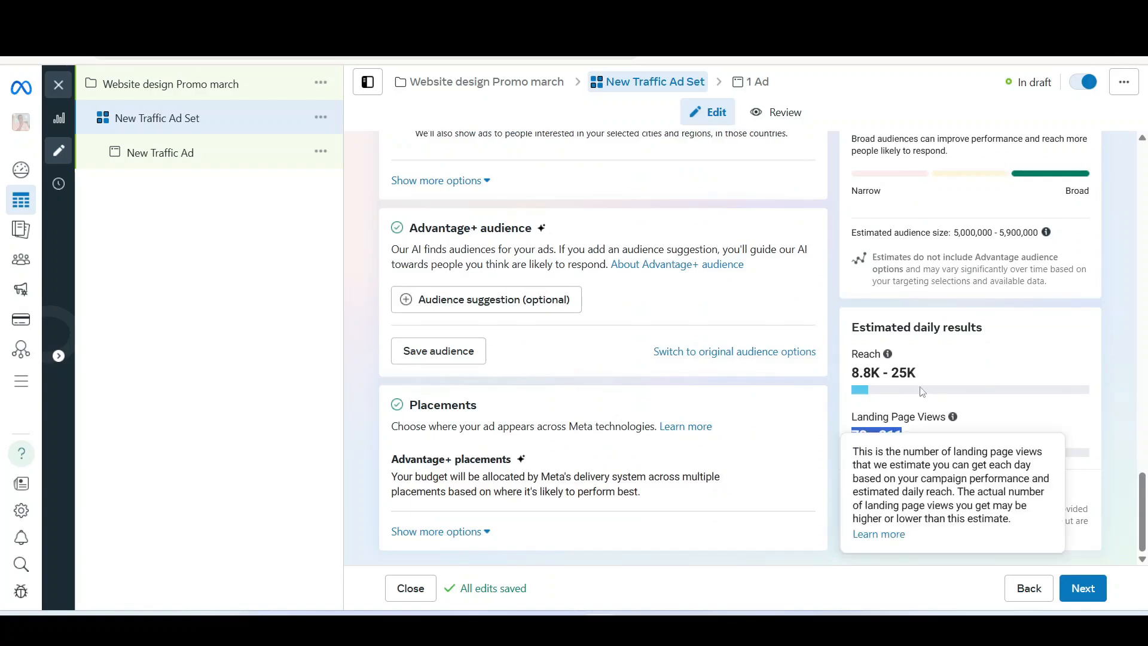
{"action": "left_click", "coordinate": [836, 440]}
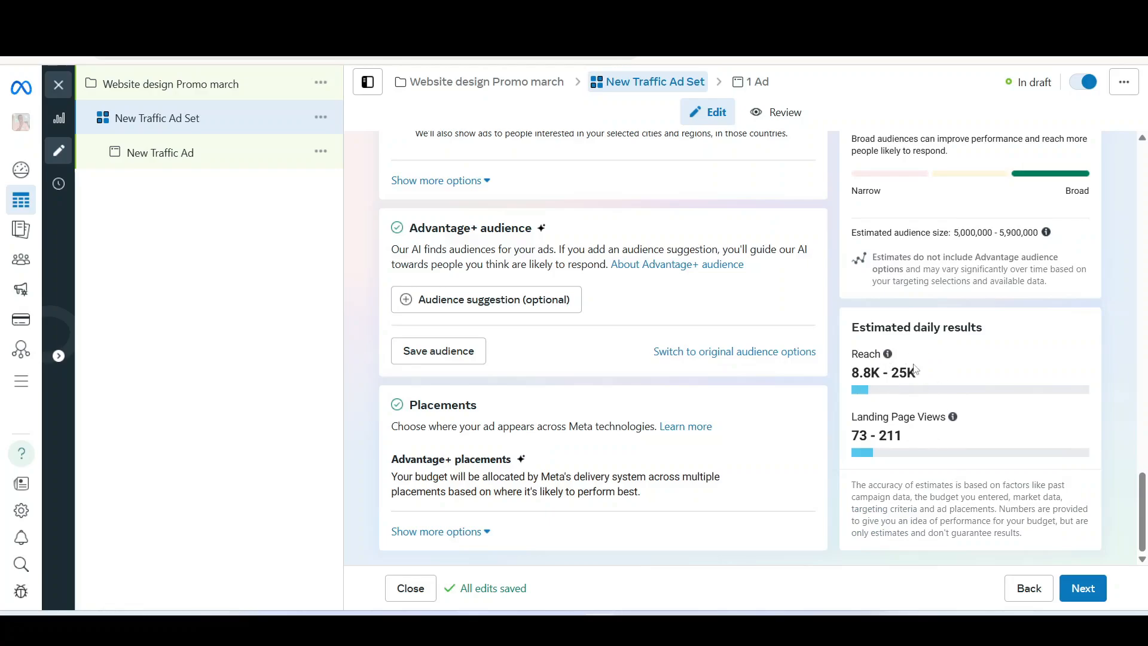
{"action": "left_click", "coordinate": [733, 352]}
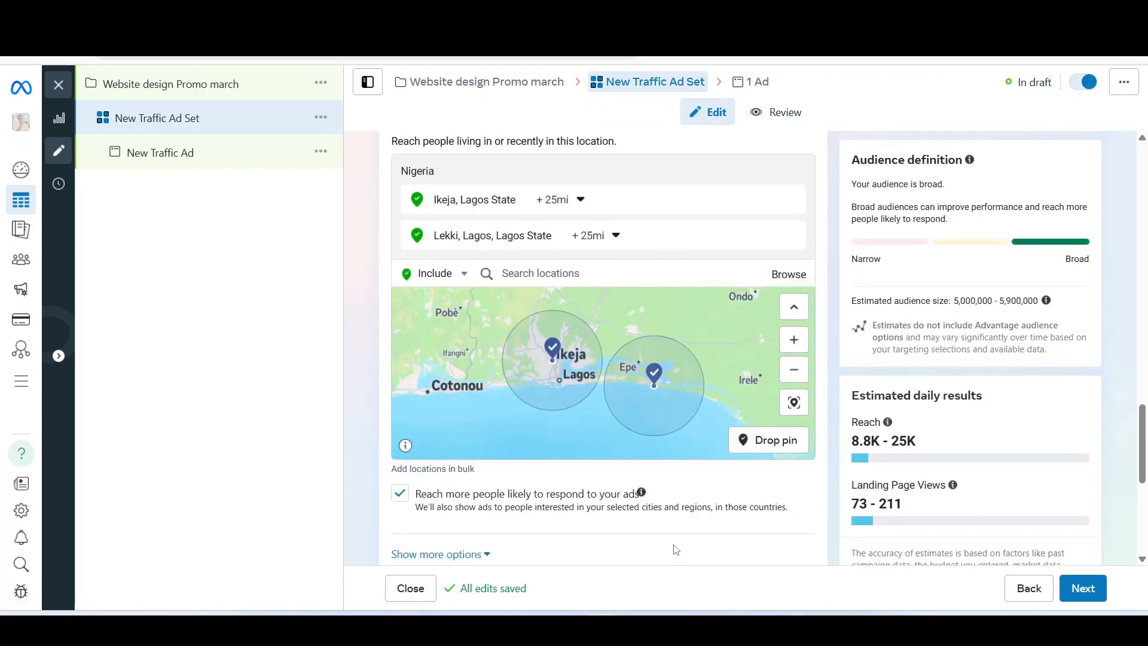
Show more options in the audience controls and set the minimum age to 22.
{"action": "scroll", "coordinate": [676, 549], "scroll_direction": "down", "scroll_amount": 2}
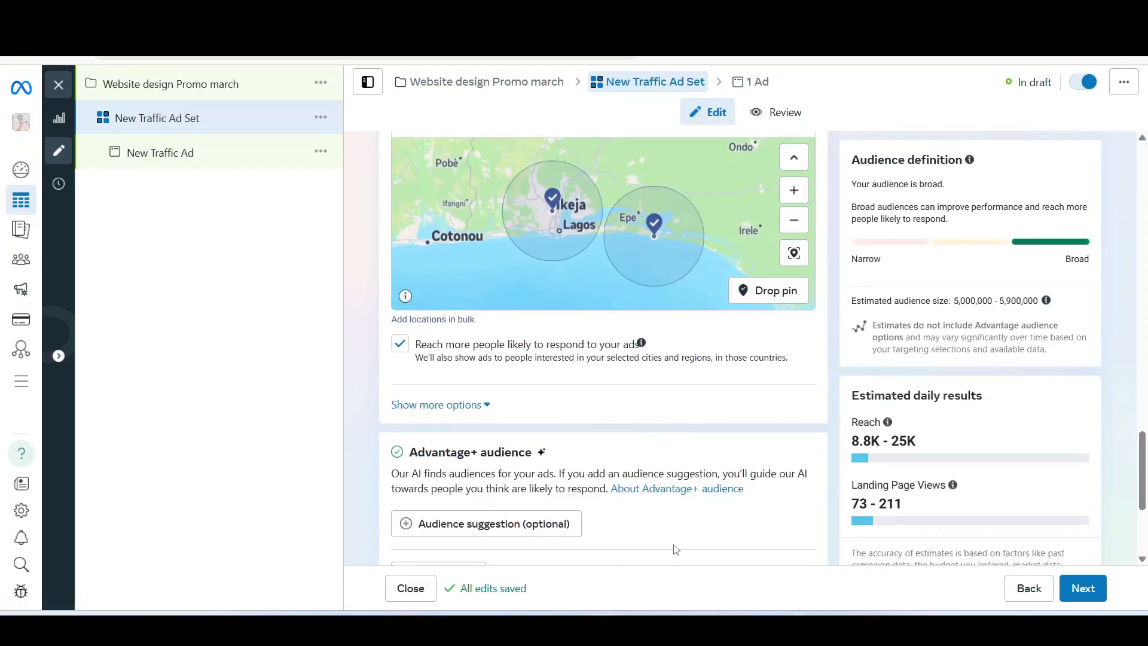
{"action": "left_click", "coordinate": [471, 407]}
{"action": "scroll", "coordinate": [466, 400], "scroll_direction": "down", "scroll_amount": 2}
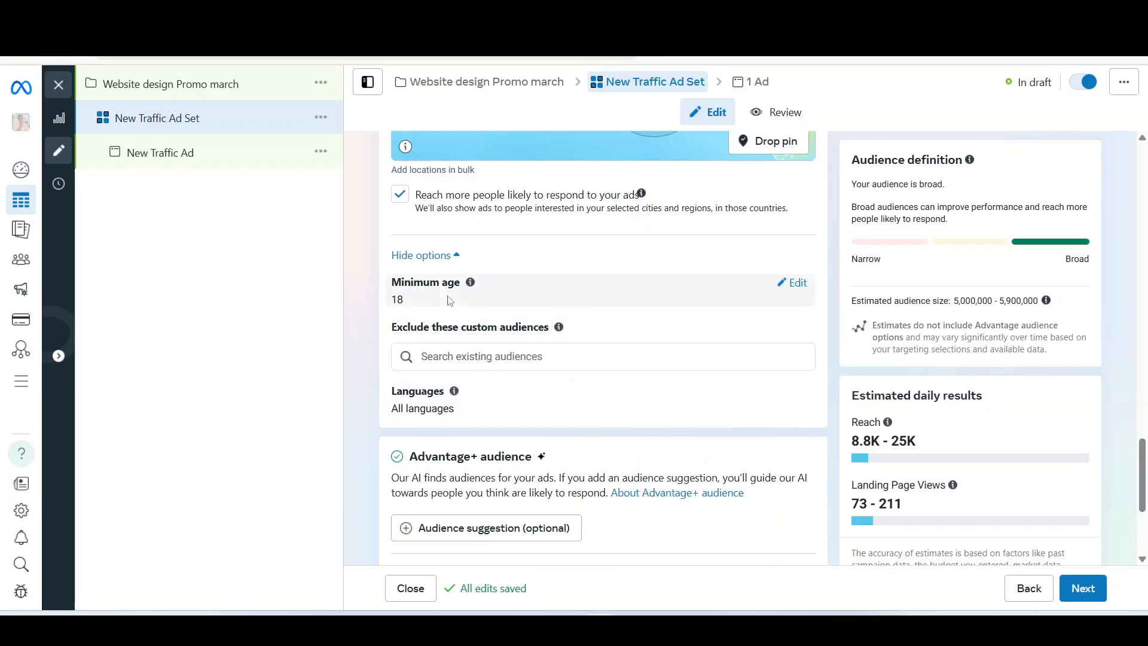
{"action": "mouse_move", "coordinate": [477, 293]}
{"action": "left_click", "coordinate": [793, 285]}
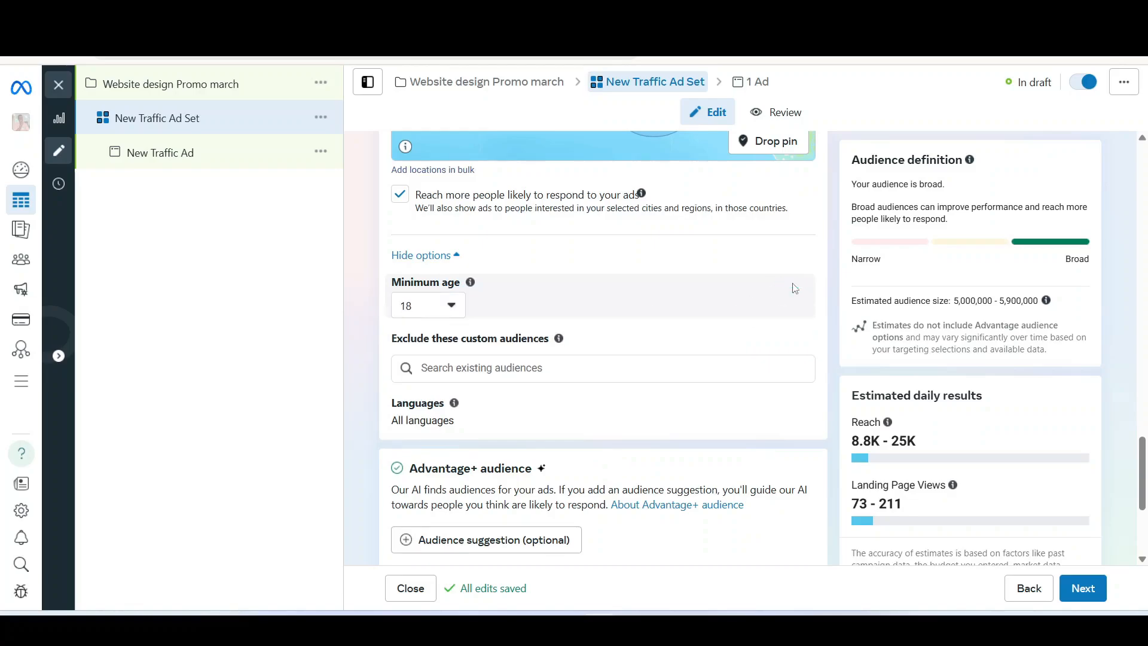
{"action": "left_click", "coordinate": [456, 307]}
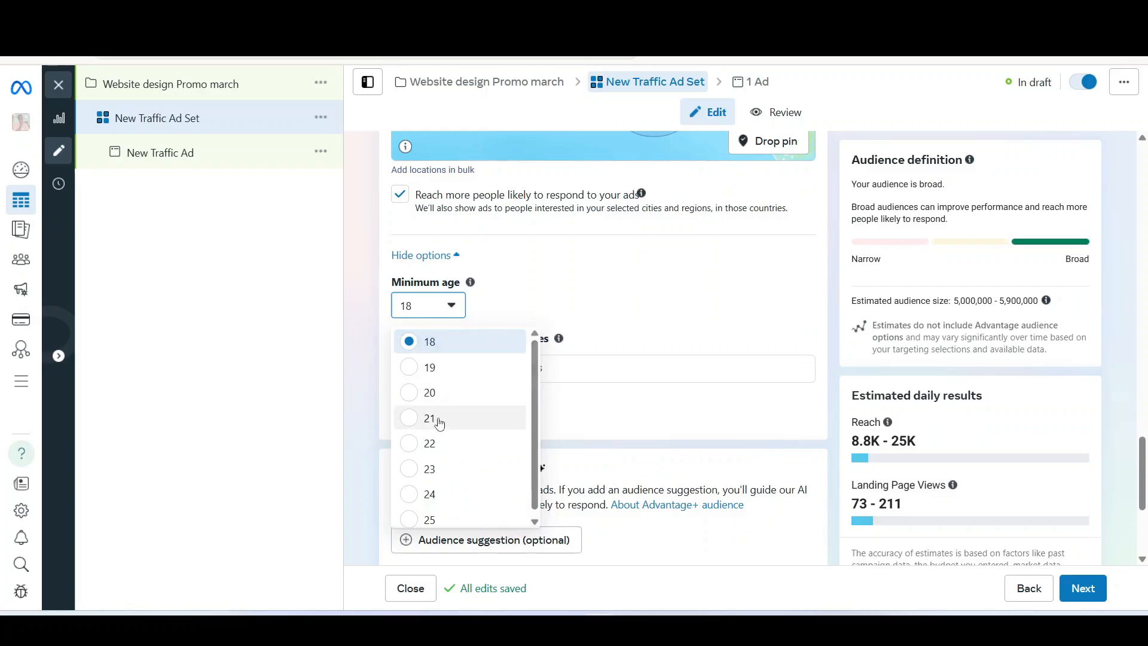
{"action": "key", "text": "Return"}
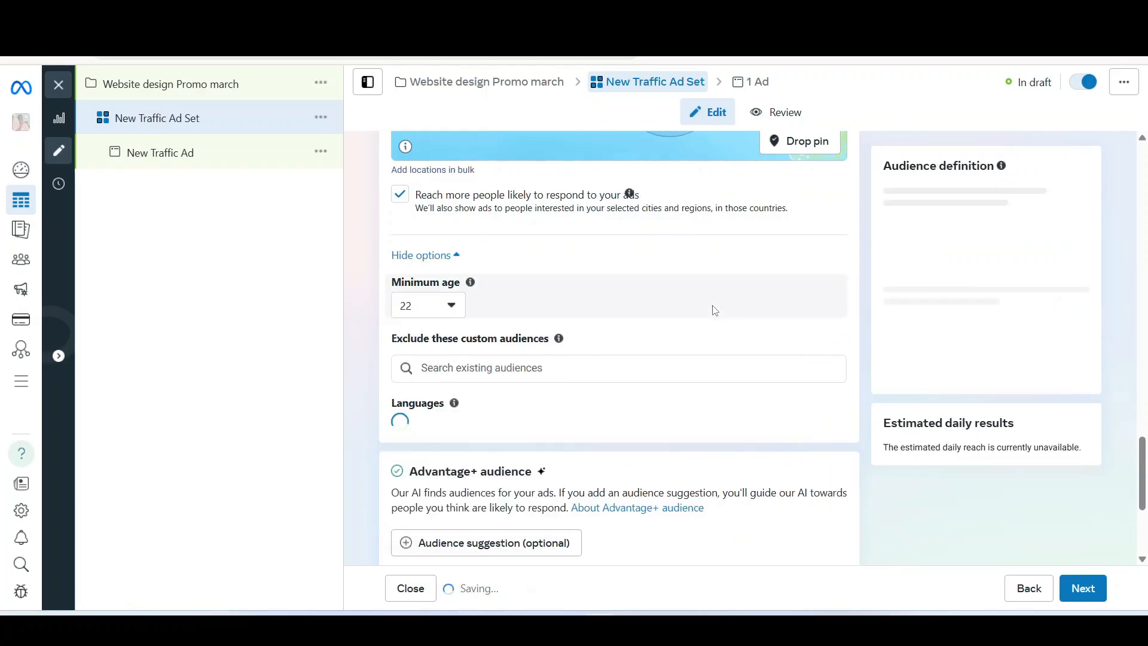
Check the custom audiences available for exclusion and open the languages setting for editing.
{"action": "left_click", "coordinate": [511, 369]}
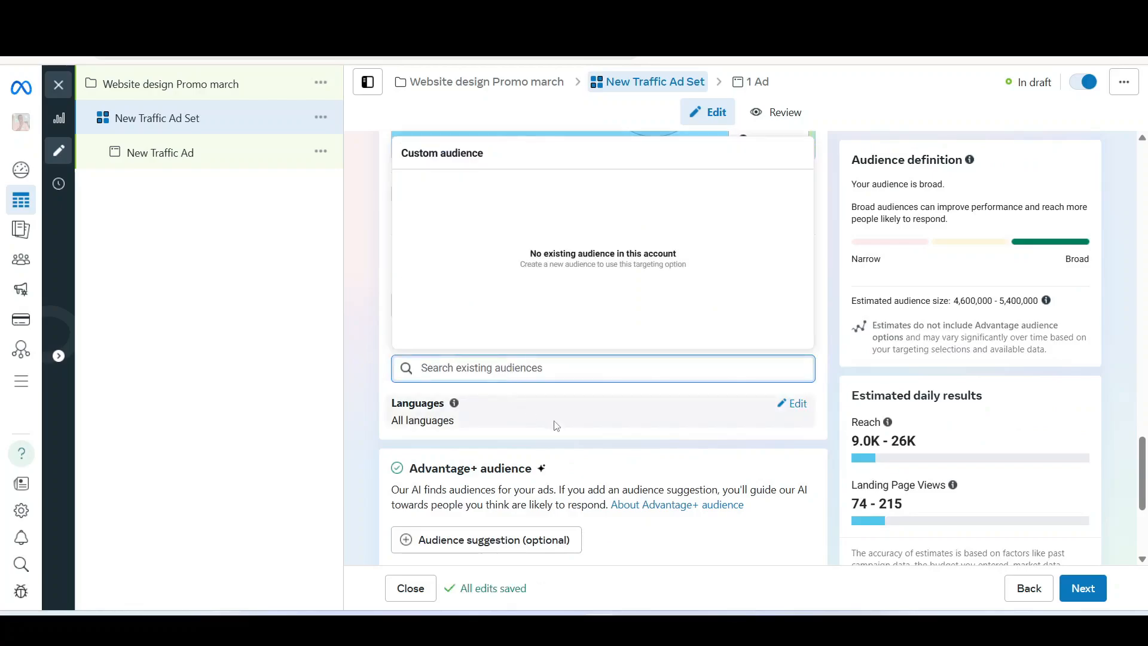
{"action": "left_click", "coordinate": [377, 303]}
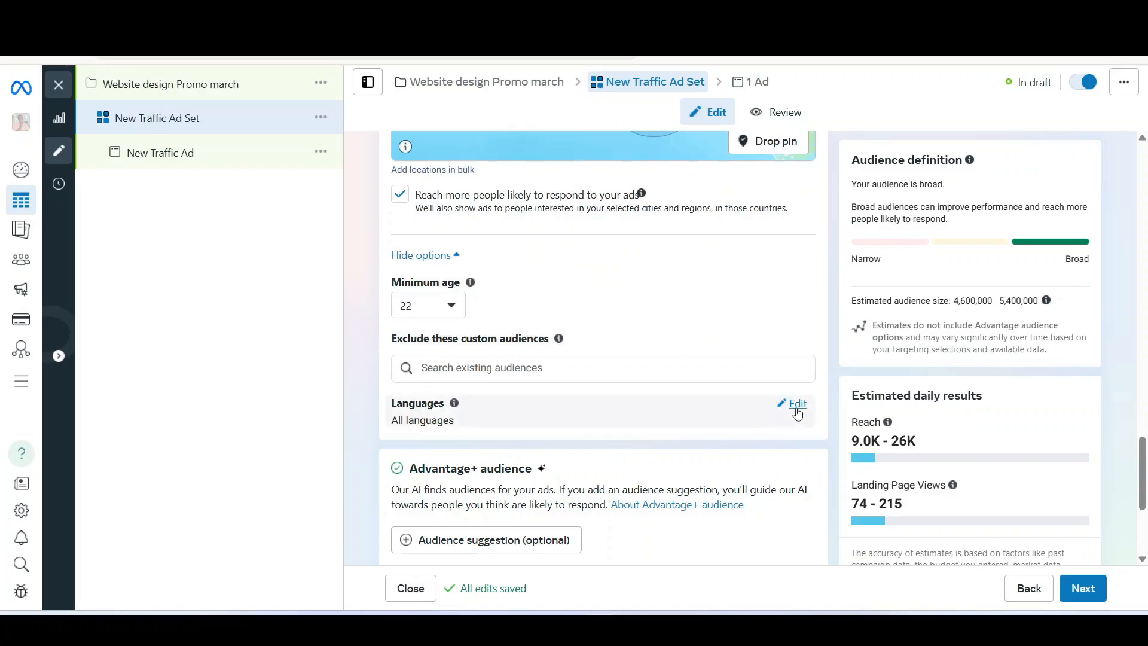
{"action": "left_click", "coordinate": [797, 406]}
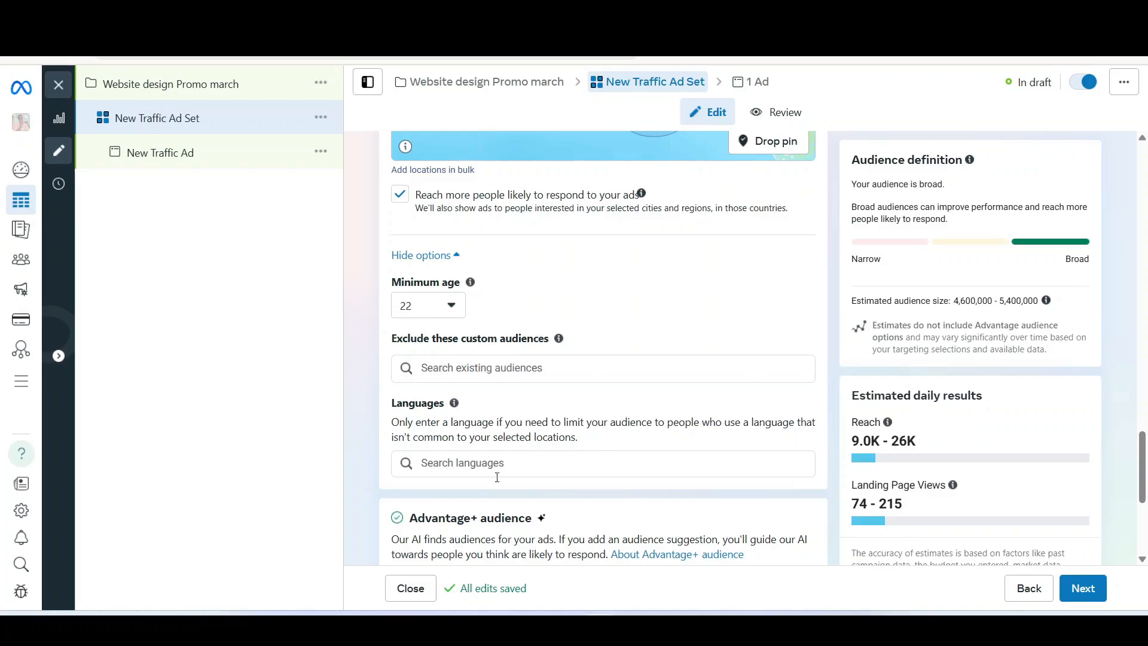
Add an audience suggestion under Advantage+ audience and set its lower age limit to 30.
{"action": "scroll", "coordinate": [578, 463], "scroll_direction": "down", "scroll_amount": 3}
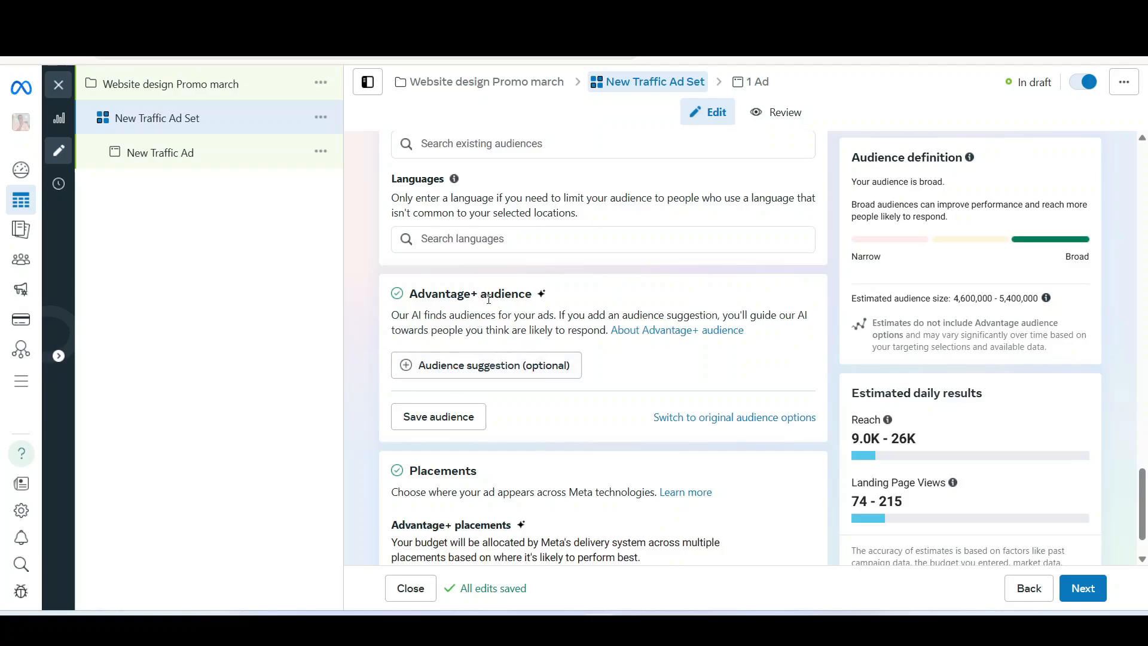
{"action": "left_click", "coordinate": [438, 367]}
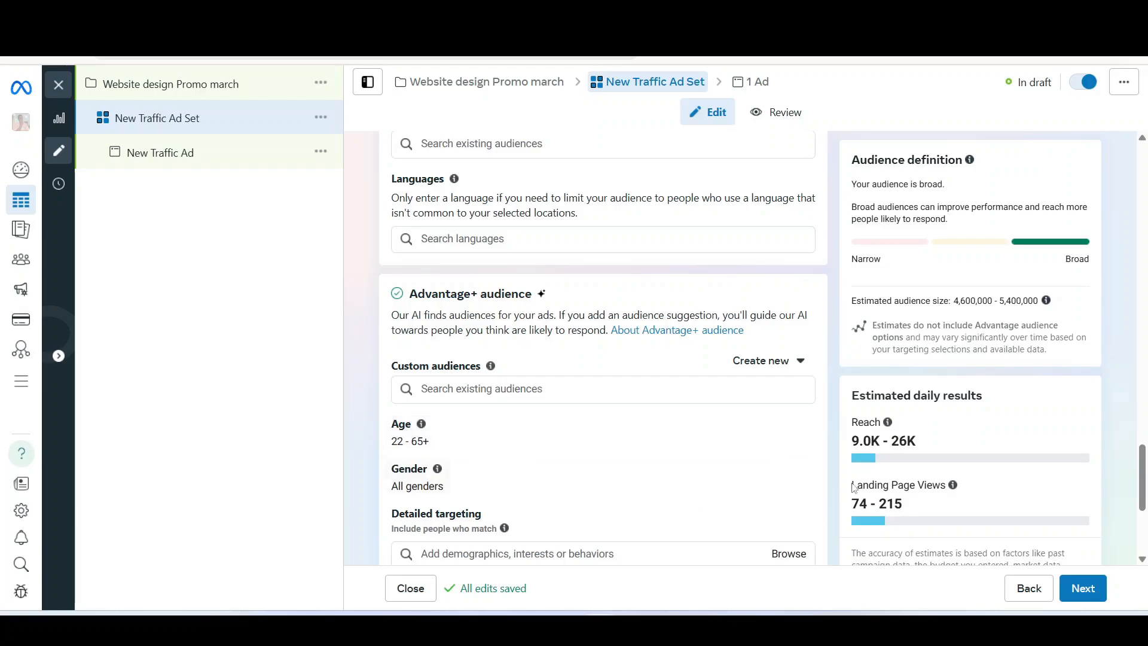
{"action": "left_click", "coordinate": [795, 428]}
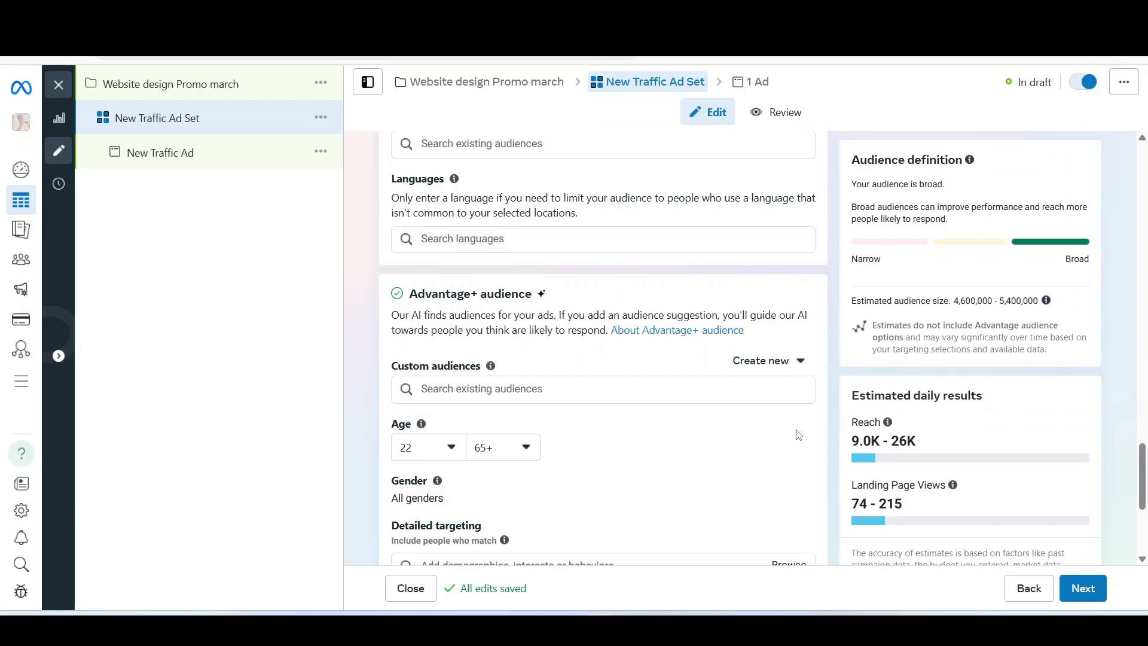
{"action": "left_click", "coordinate": [445, 445]}
{"action": "scroll", "coordinate": [446, 274], "scroll_direction": "down", "scroll_amount": 1}
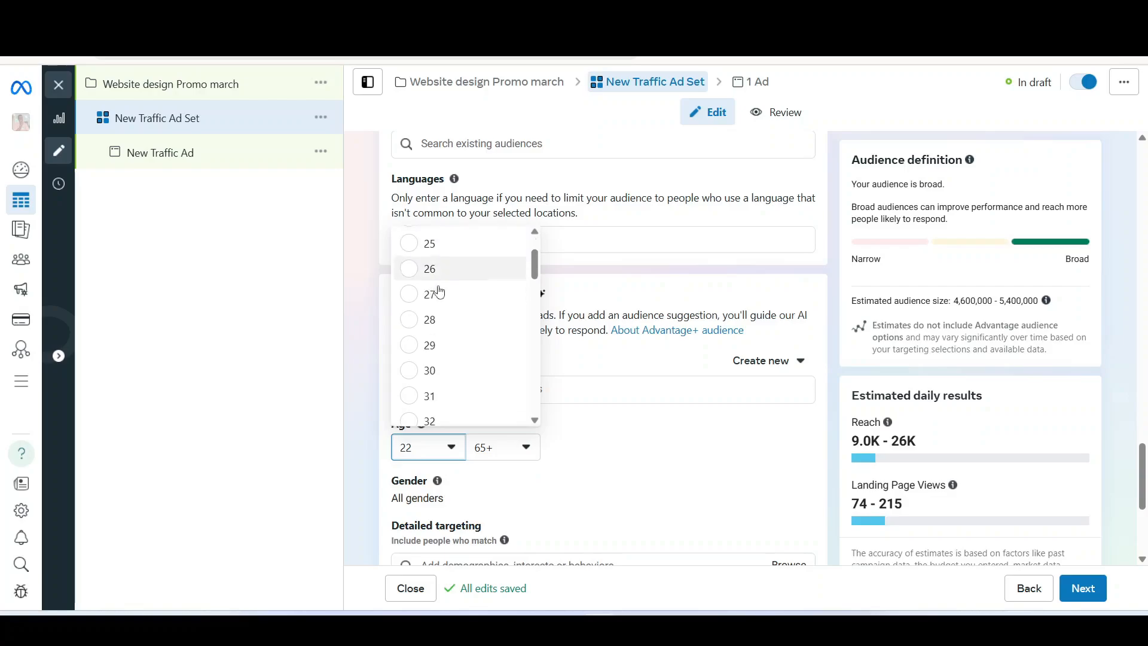
{"action": "left_click", "coordinate": [441, 369]}
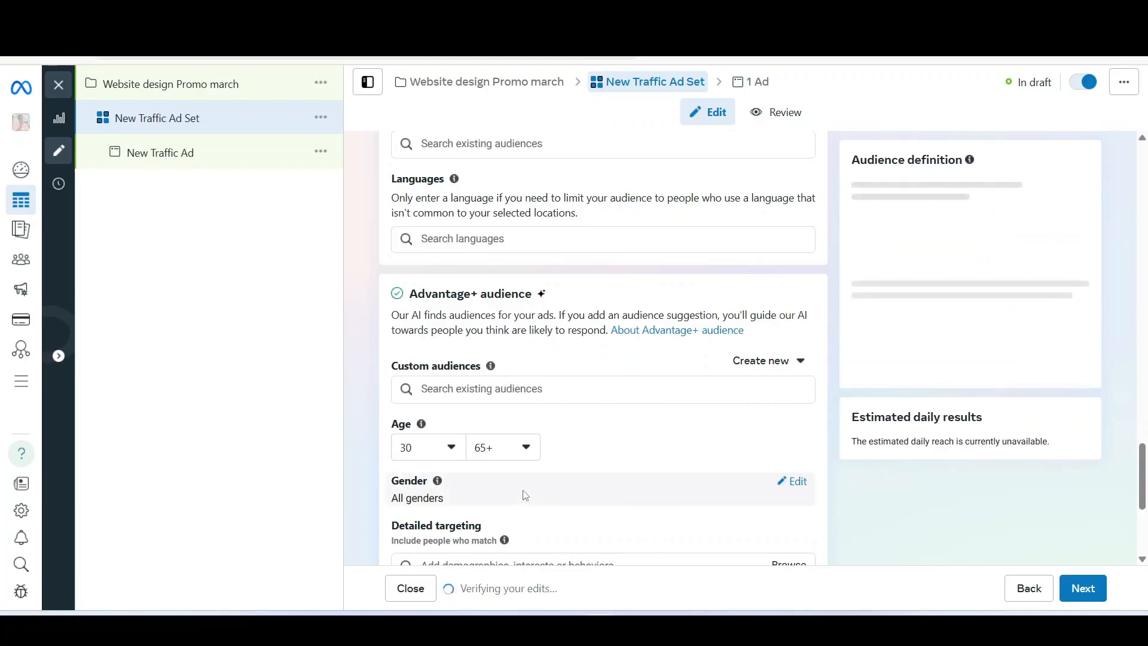
Open the Advantage+ audience's gender setting for editing and add the job title MD/CEO to its detailed targeting.
{"action": "left_click", "coordinate": [797, 483]}
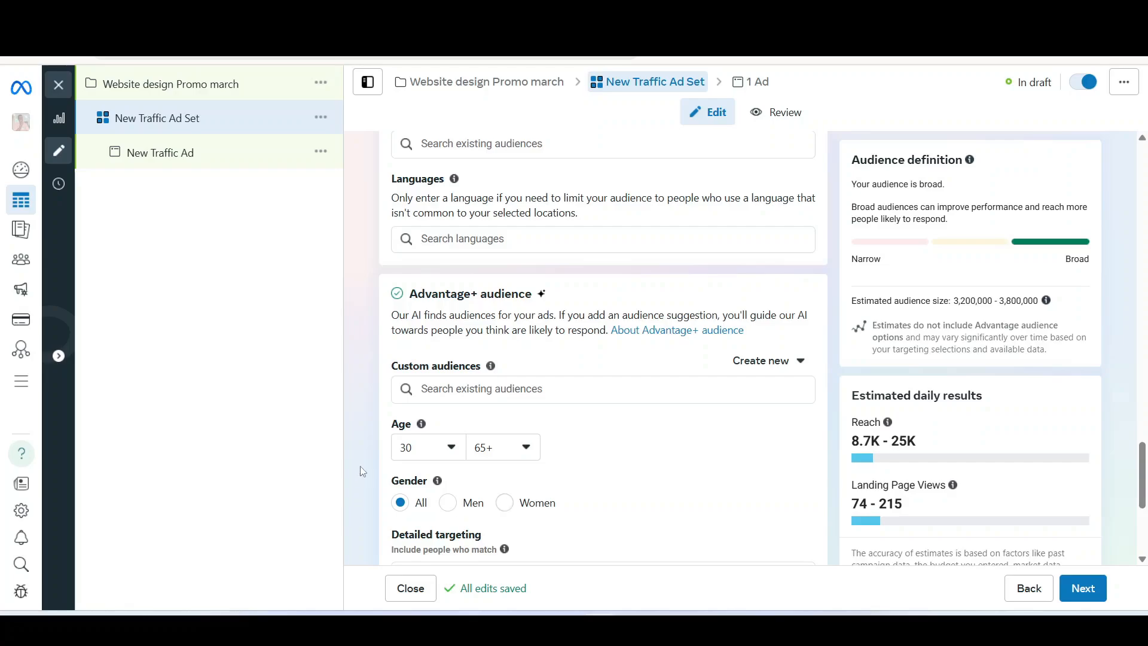
{"action": "scroll", "coordinate": [398, 495], "scroll_direction": "down", "scroll_amount": 1}
{"action": "scroll", "coordinate": [398, 494], "scroll_direction": "down", "scroll_amount": 3}
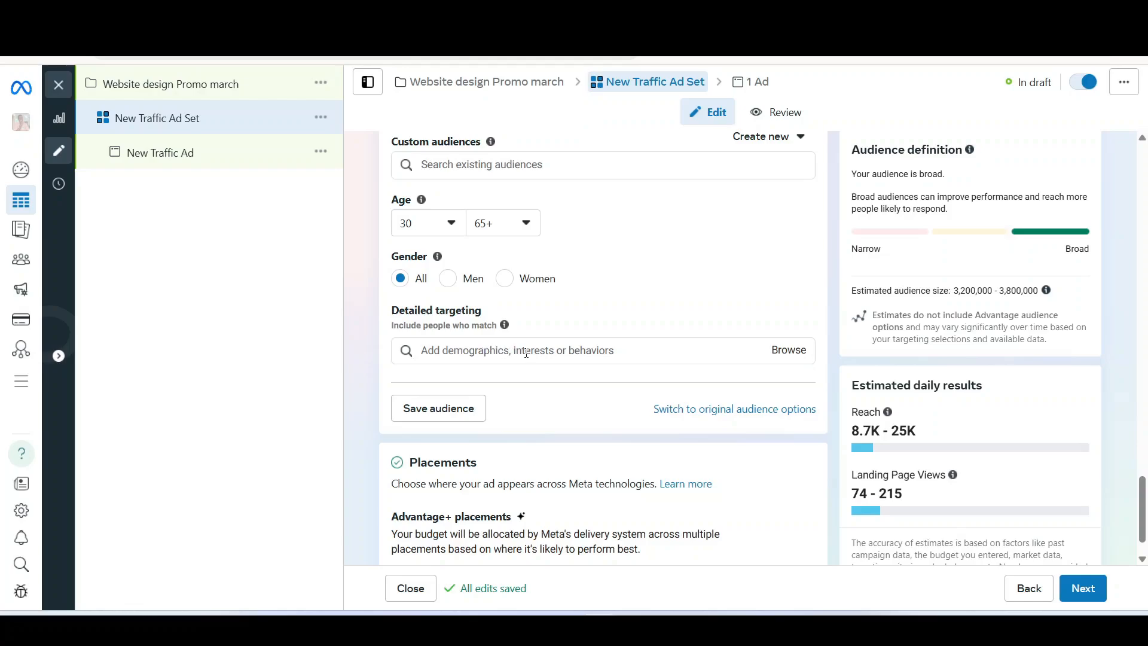
{"action": "left_click", "coordinate": [577, 351]}
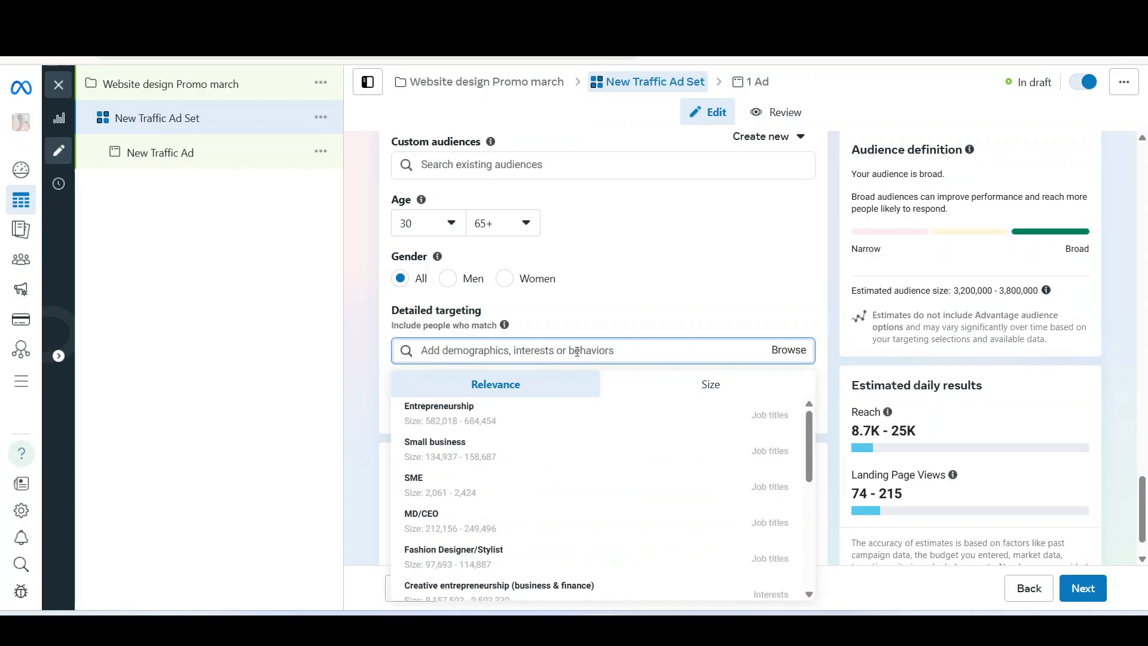
{"action": "type", "text": "me"}
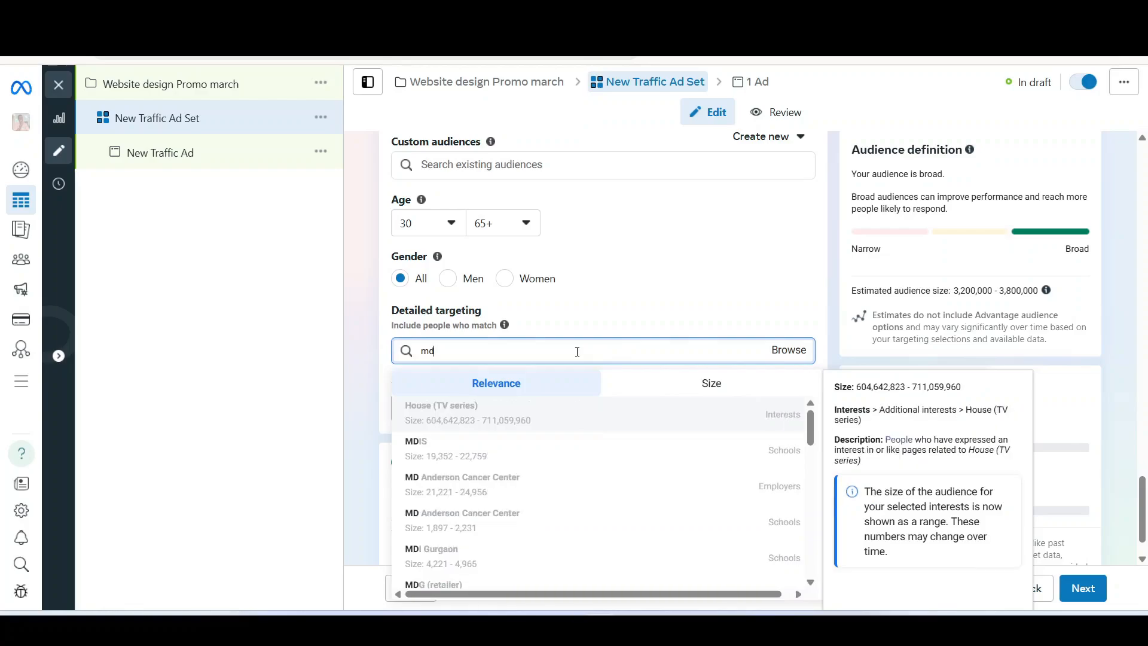
{"action": "type", "text": " ceo"}
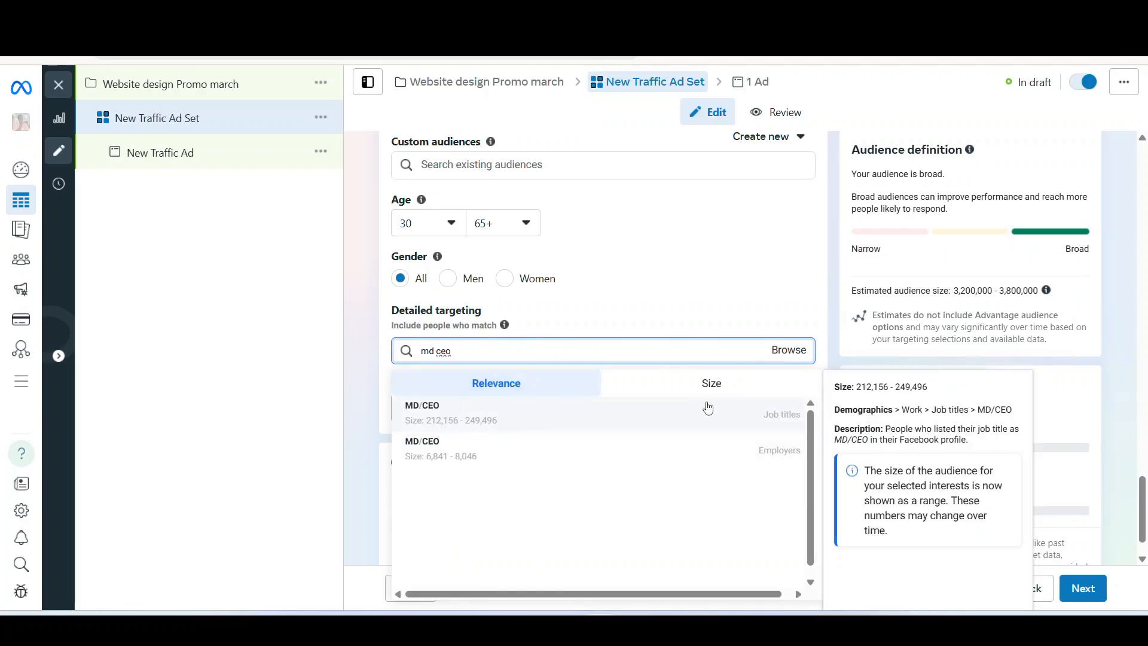
{"action": "left_click", "coordinate": [594, 411]}
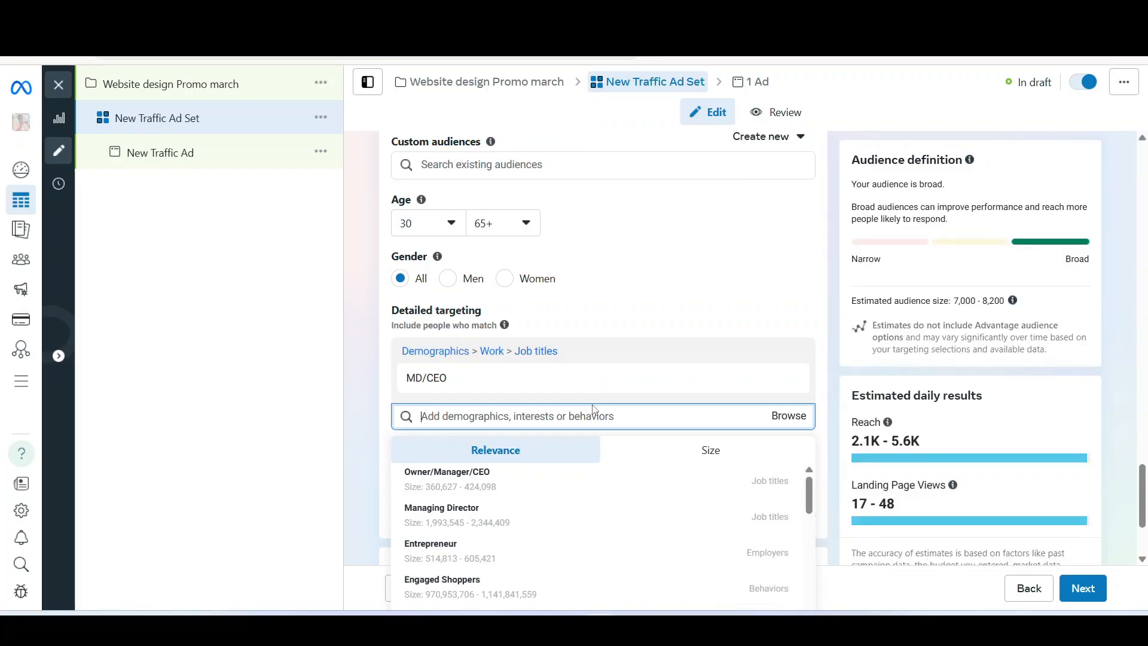
Add the Small business owners behavior and the Startup company (business & finance) interest to detailed targeting.
{"action": "type", "text": "business"}
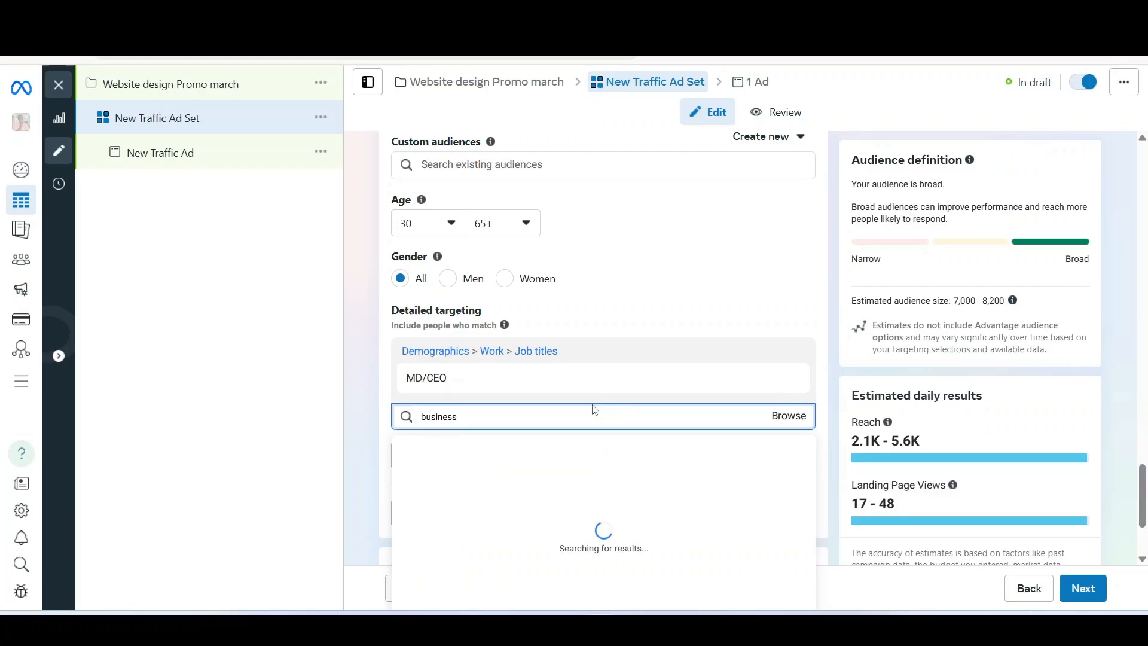
{"action": "type", "text": " own"}
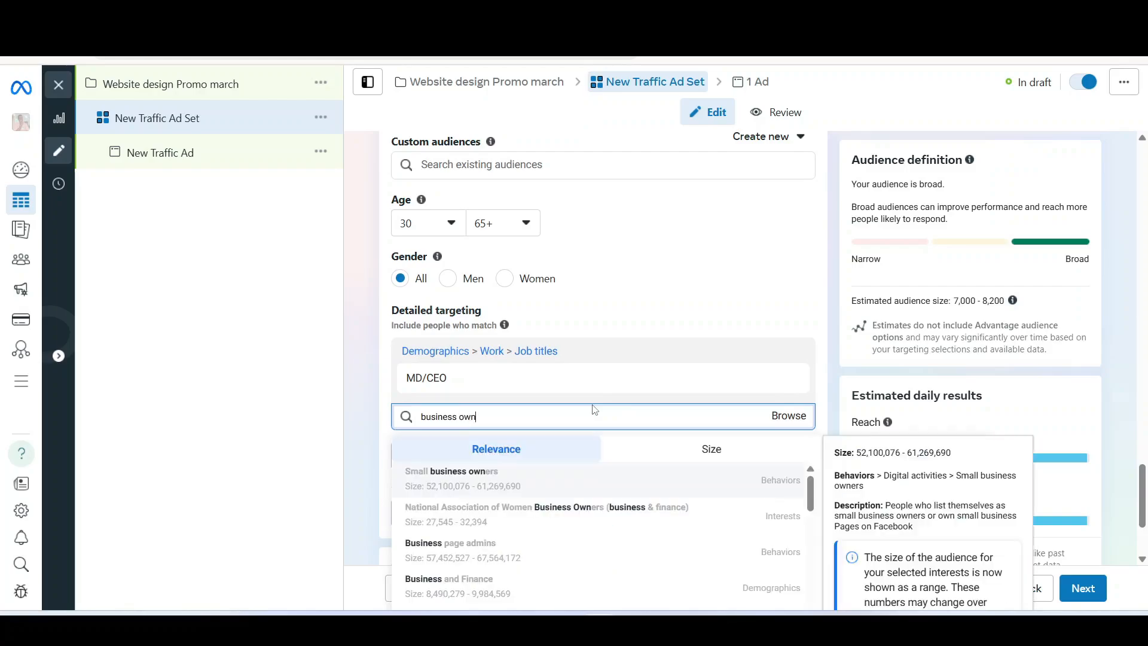
{"action": "left_click", "coordinate": [556, 480]}
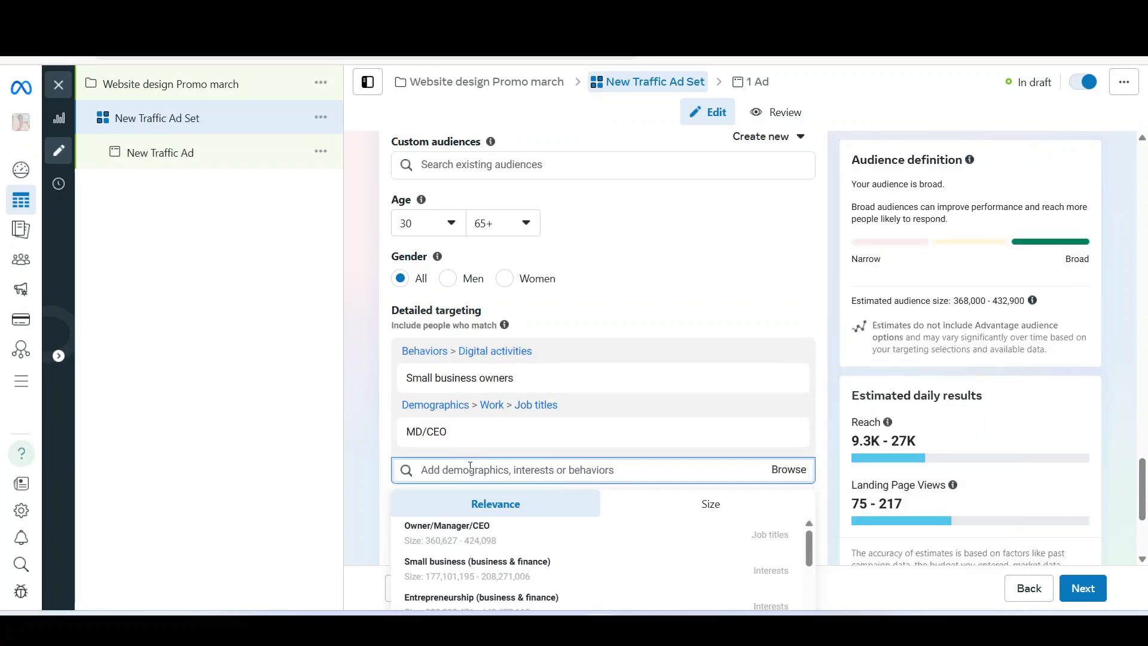
{"action": "type", "text": "startup"}
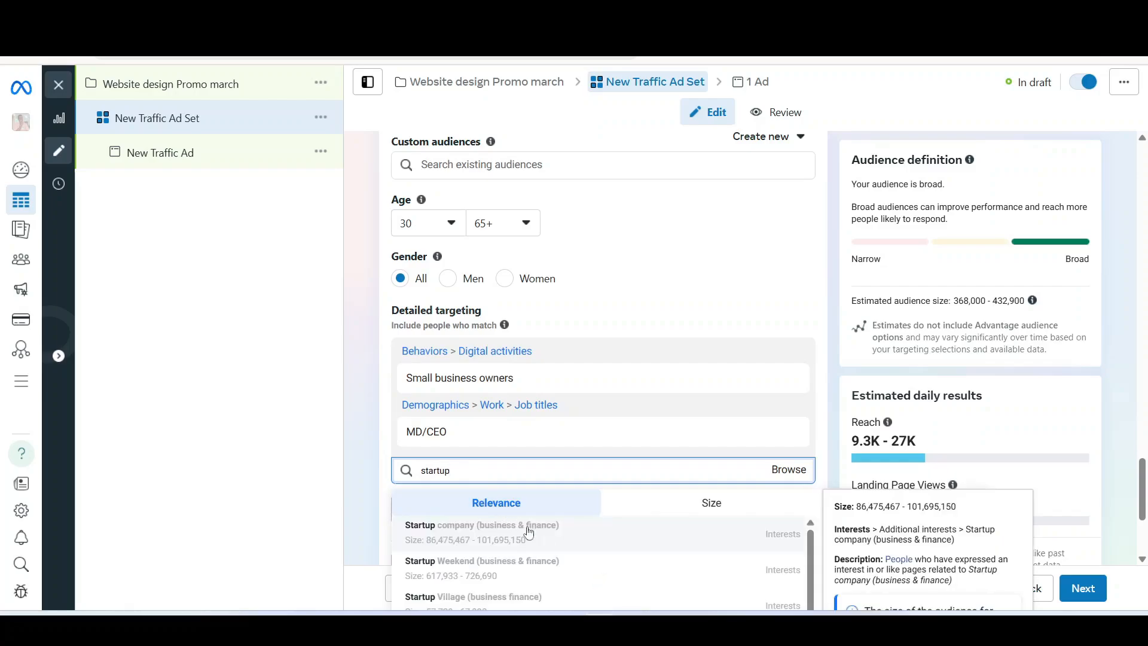
{"action": "scroll", "coordinate": [565, 525], "scroll_direction": "down", "scroll_amount": 2}
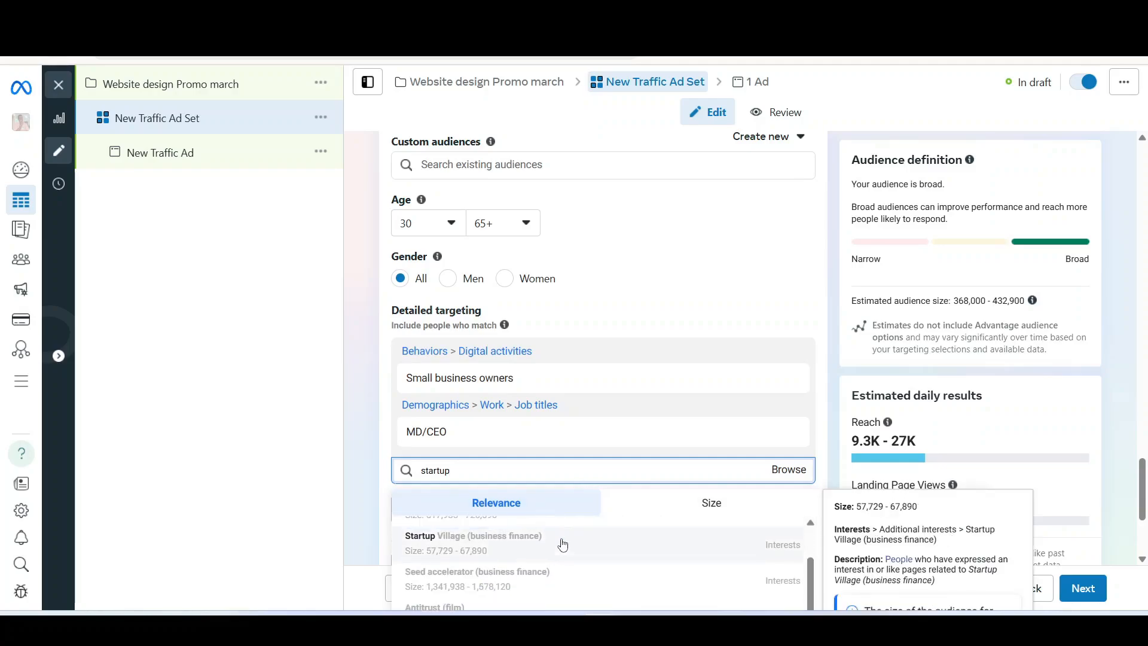
{"action": "scroll", "coordinate": [561, 541], "scroll_direction": "up", "scroll_amount": 2}
{"action": "left_click", "coordinate": [523, 532]}
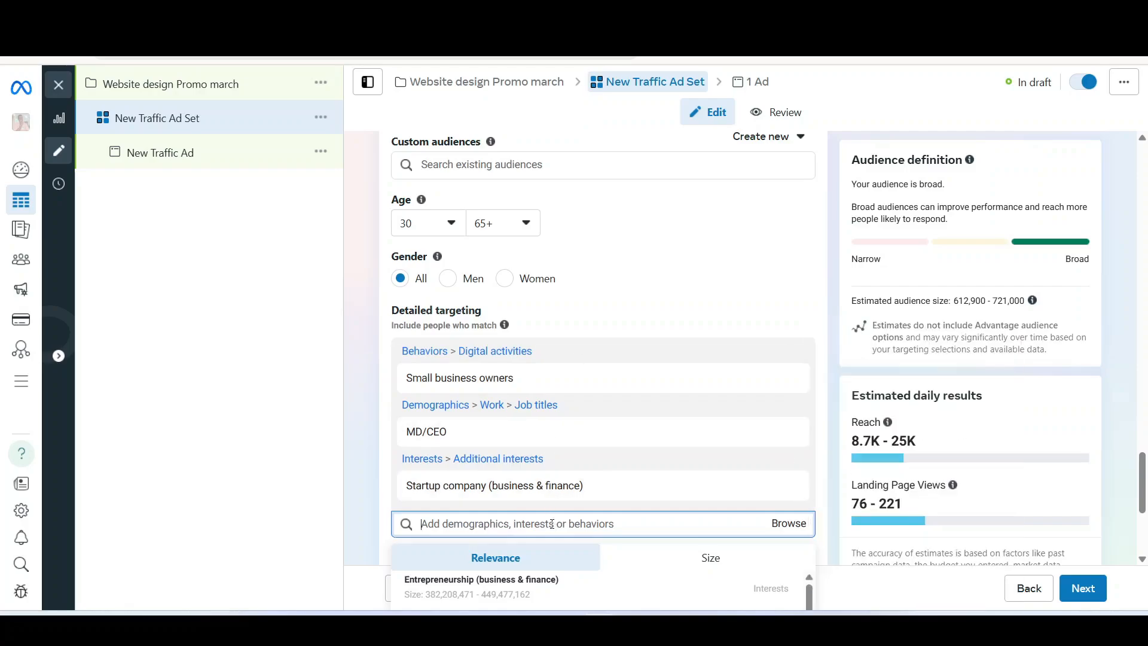
Search the detailed targeting options for "engage" and look through the suggestions without adding any.
{"action": "type", "text": "en"}
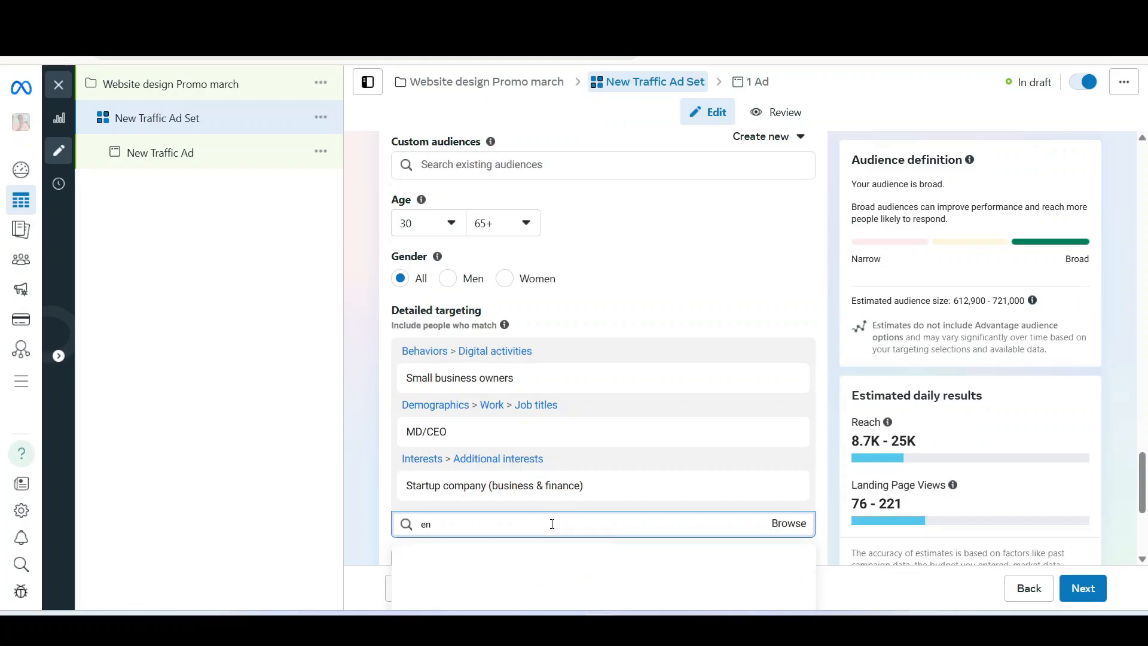
{"action": "type", "text": "gage"}
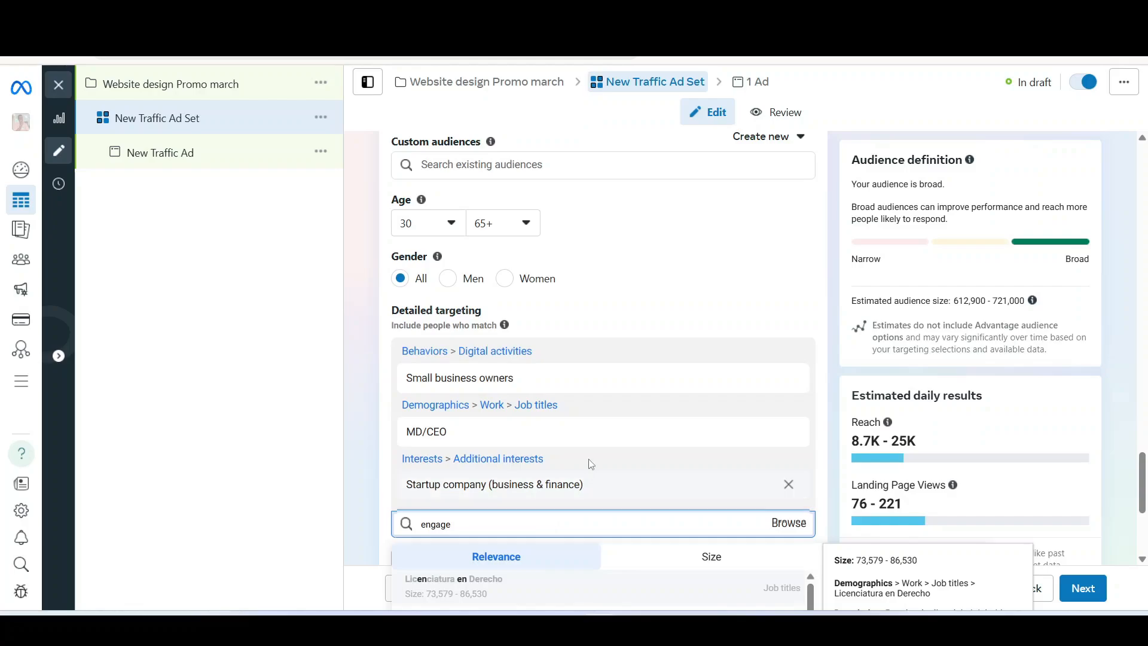
{"action": "scroll", "coordinate": [592, 473], "scroll_direction": "down", "scroll_amount": 4}
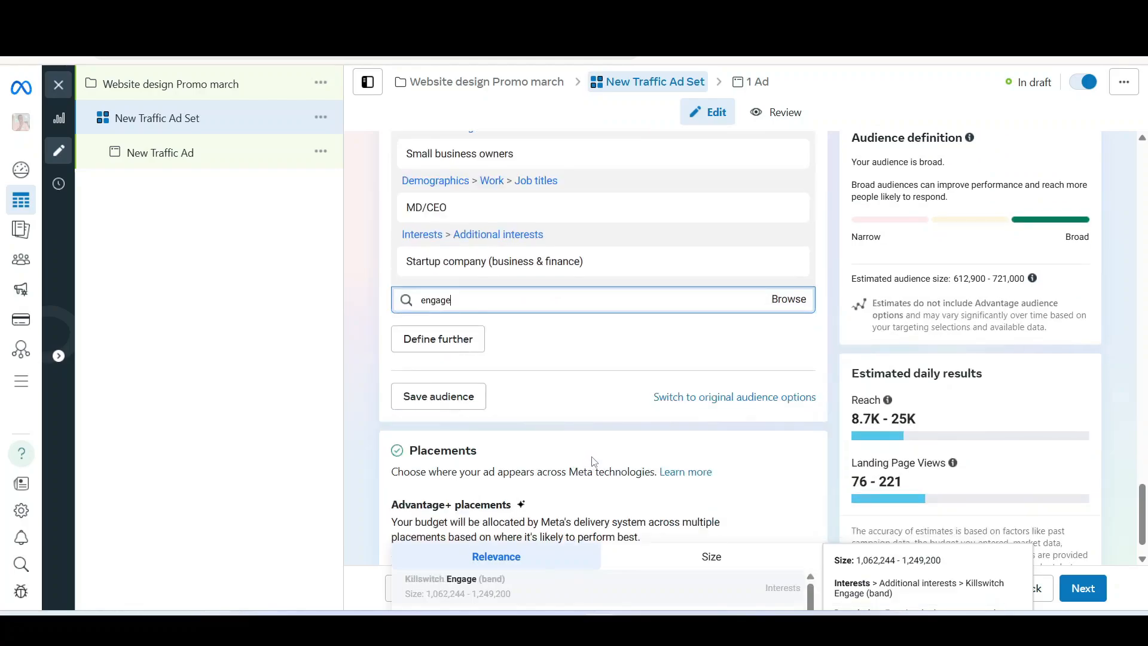
{"action": "key", "text": "BackSpace"}
{"action": "key", "text": "BackSpace"}
{"action": "key", "text": "BackSpace"}
{"action": "key", "text": "BackSpace"}
{"action": "key", "text": "BackSpace"}
{"action": "key", "text": "BackSpace"}
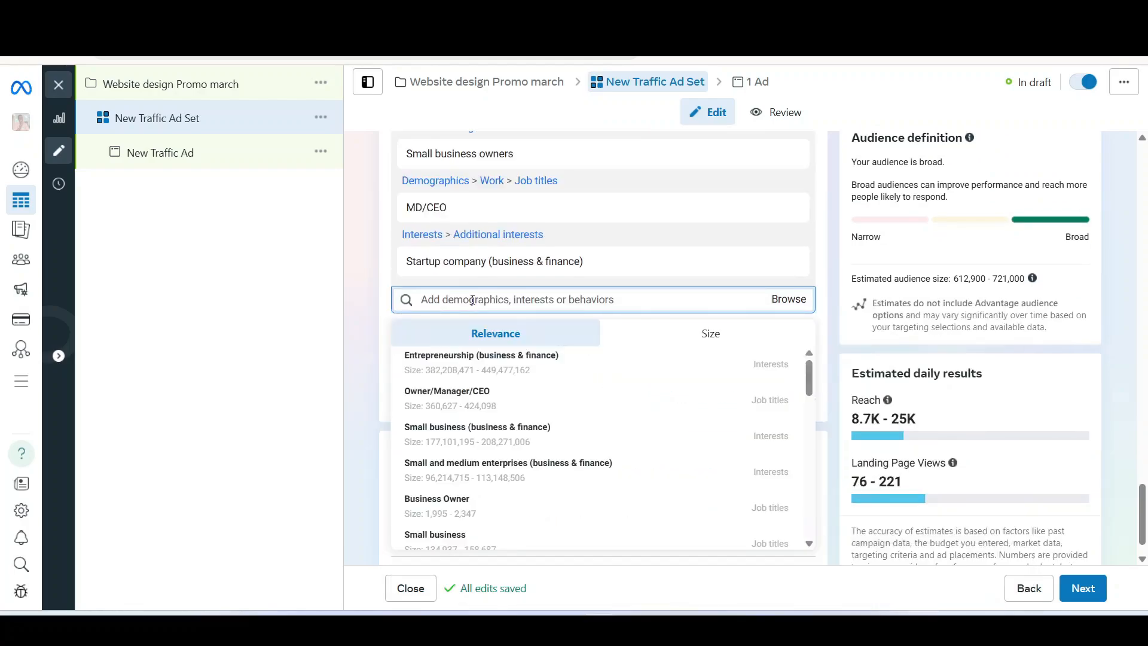
{"action": "type", "text": "engage"}
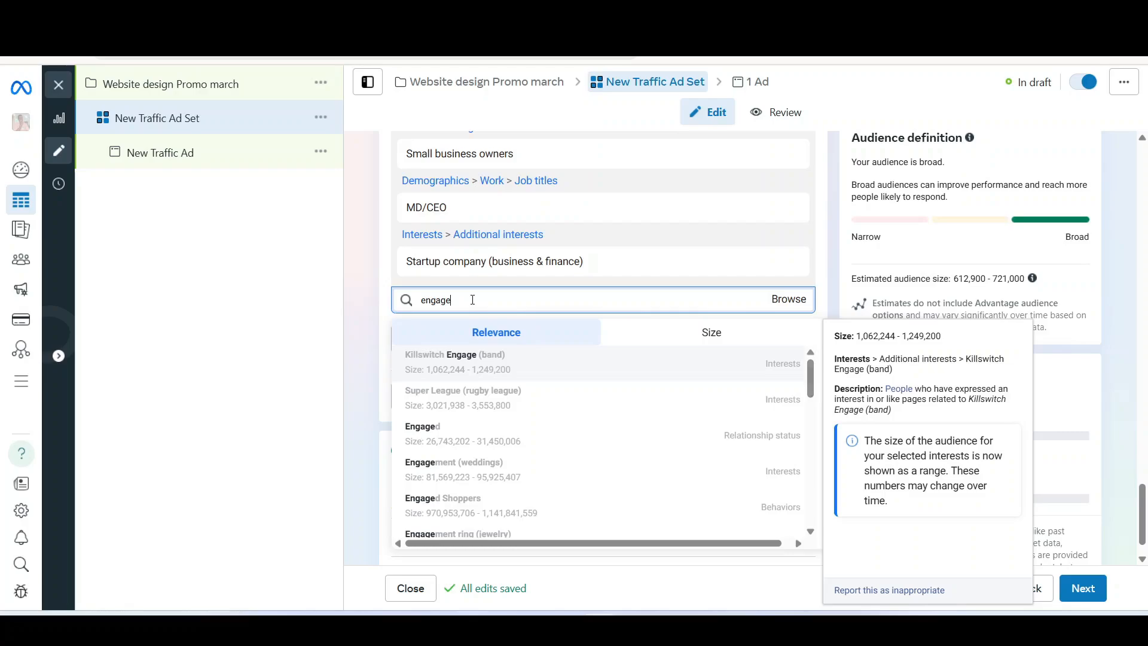
{"action": "scroll", "coordinate": [505, 504], "scroll_direction": "down", "scroll_amount": 1}
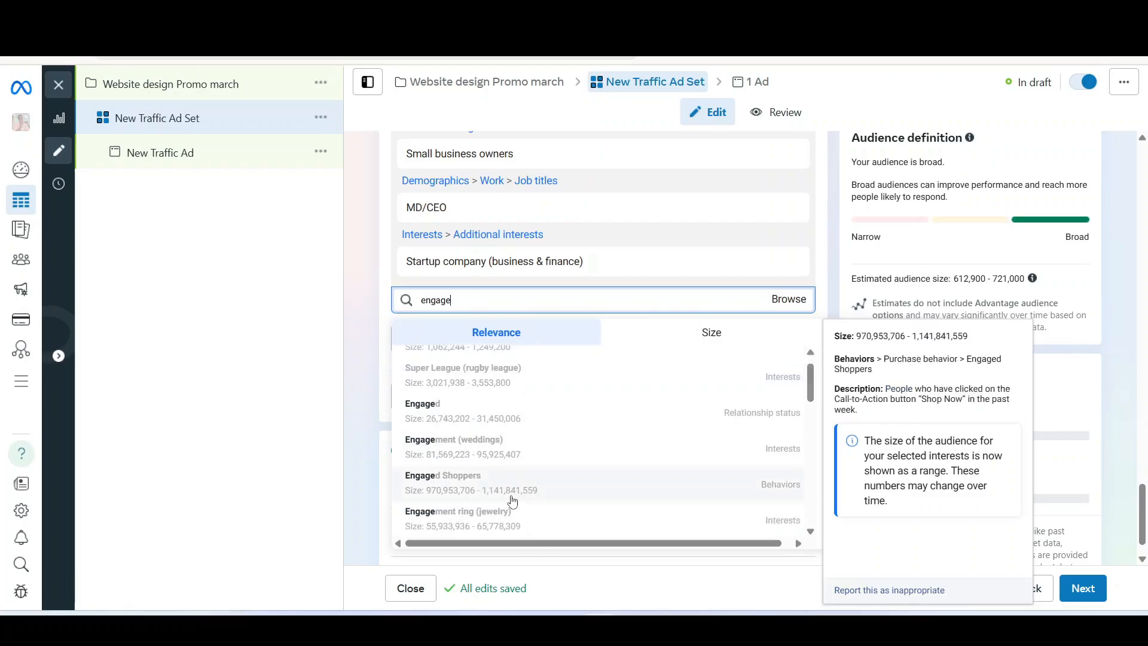
{"action": "left_click", "coordinate": [606, 300]}
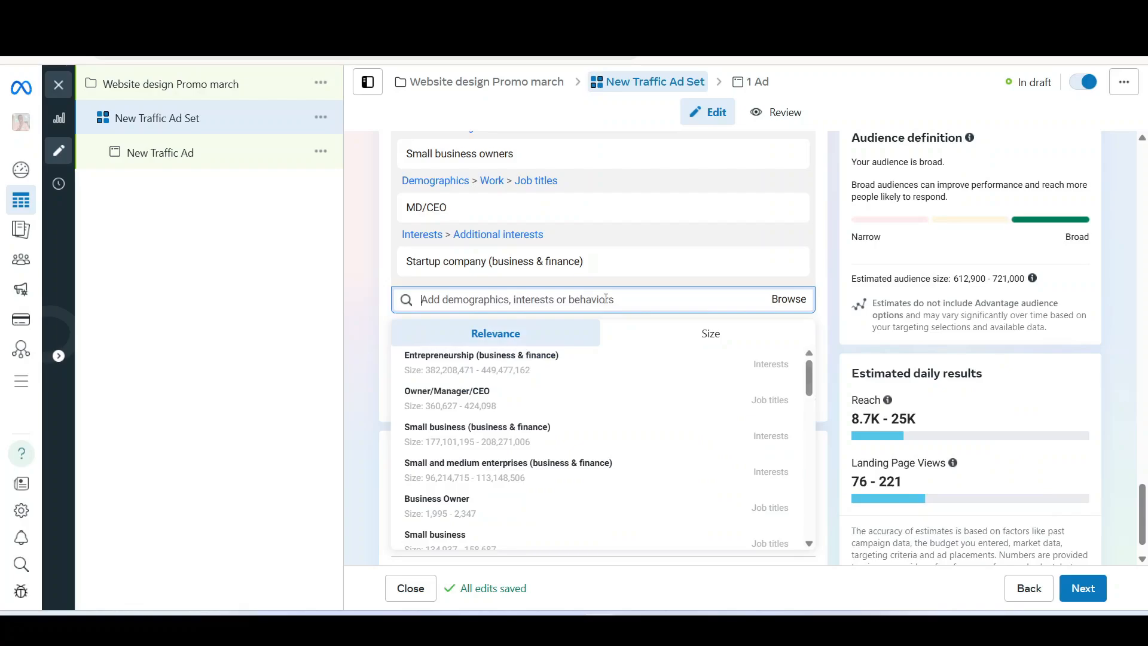
Close the targeting suggestions and review the Advantage+ audience's age, gender and detailed targeting along with the option to save the audience.
{"action": "scroll", "coordinate": [574, 238], "scroll_direction": "up", "scroll_amount": 4}
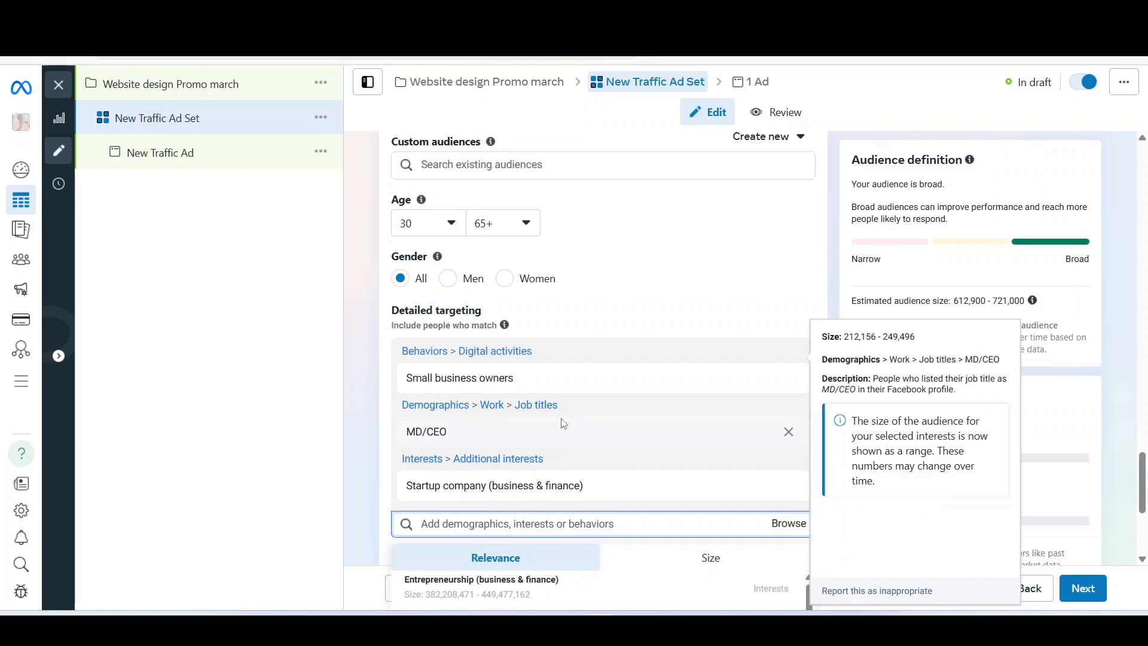
{"action": "scroll", "coordinate": [562, 425], "scroll_direction": "down", "scroll_amount": 3}
{"action": "scroll", "coordinate": [450, 260], "scroll_direction": "up", "scroll_amount": 1}
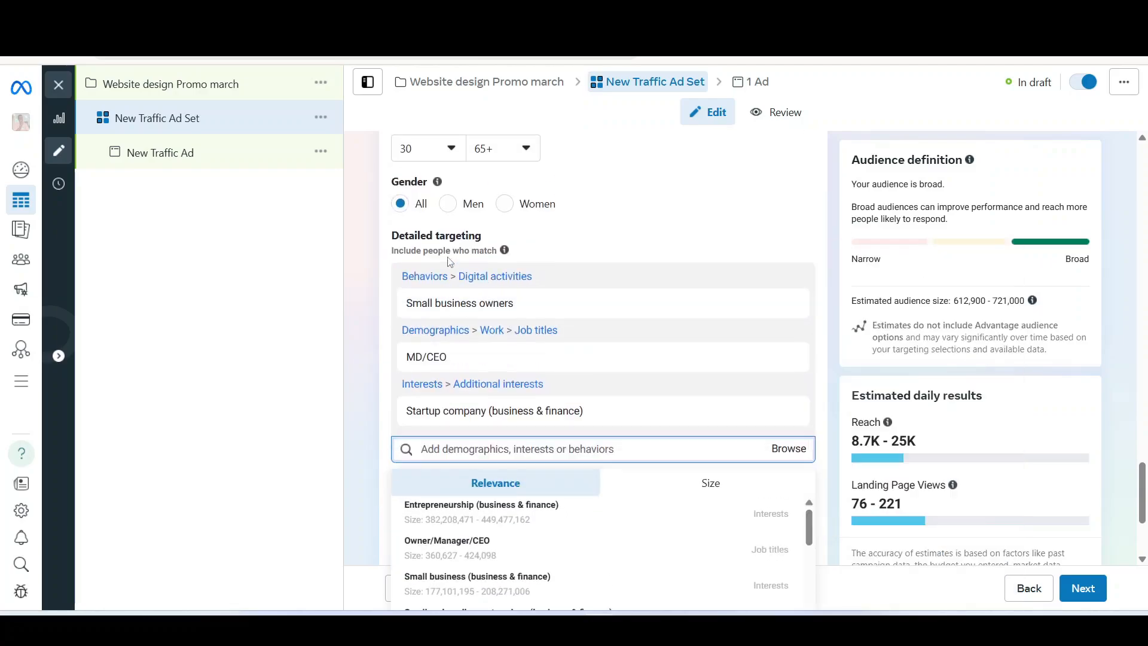
{"action": "left_click", "coordinate": [383, 336]}
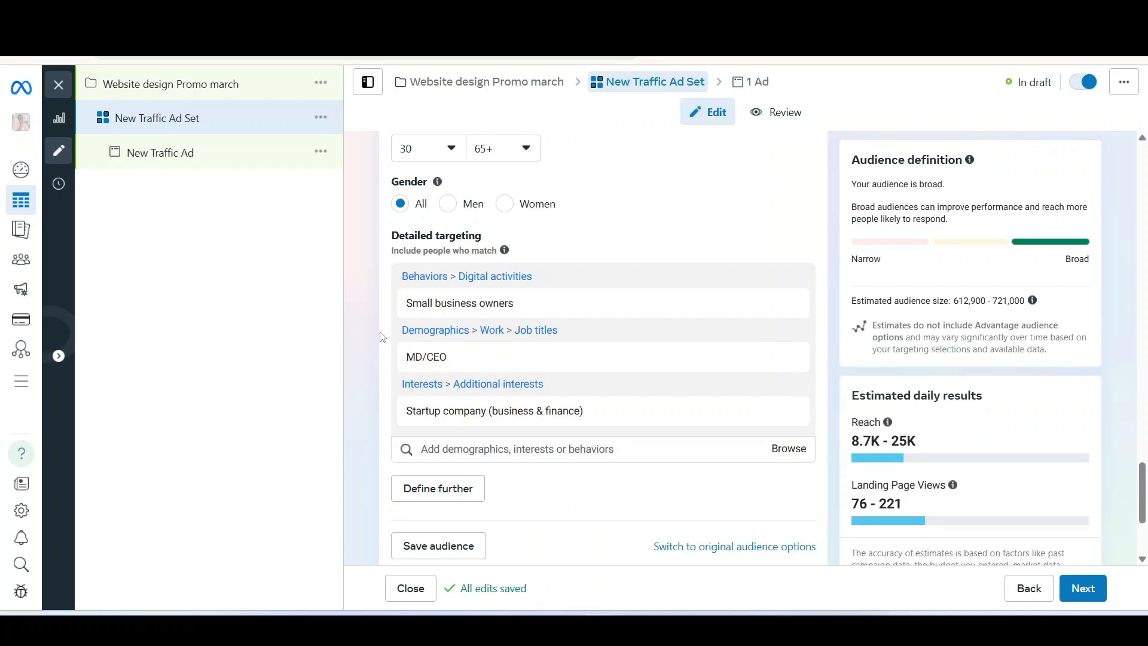
{"action": "scroll", "coordinate": [431, 333], "scroll_direction": "down", "scroll_amount": 2}
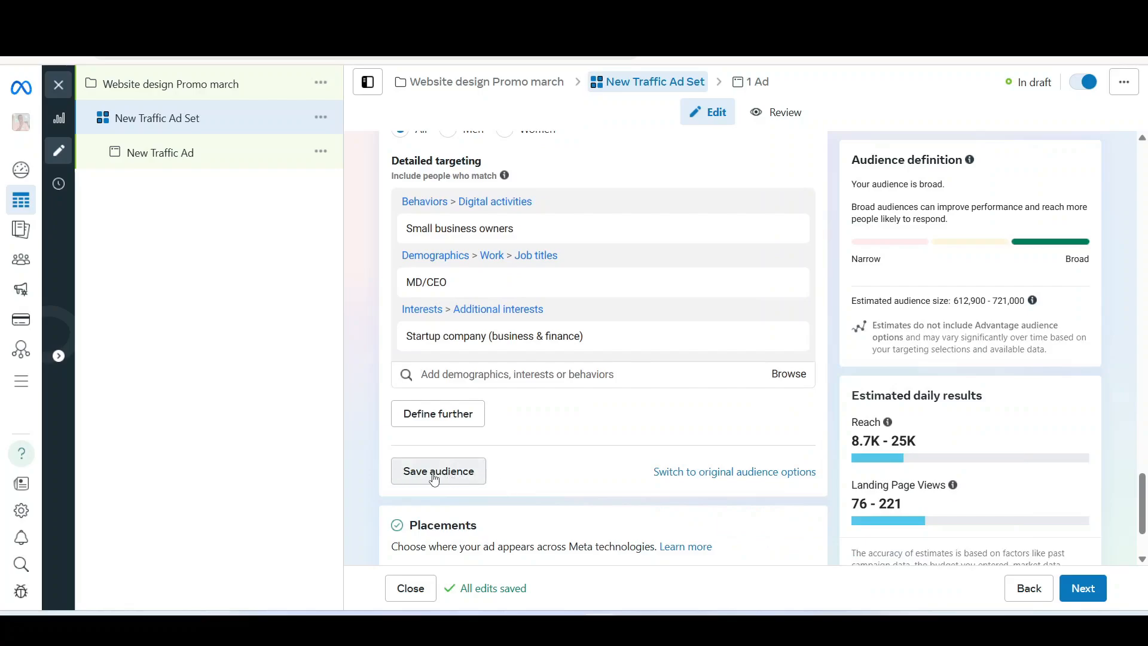
{"action": "mouse_move", "coordinate": [17, 228]}
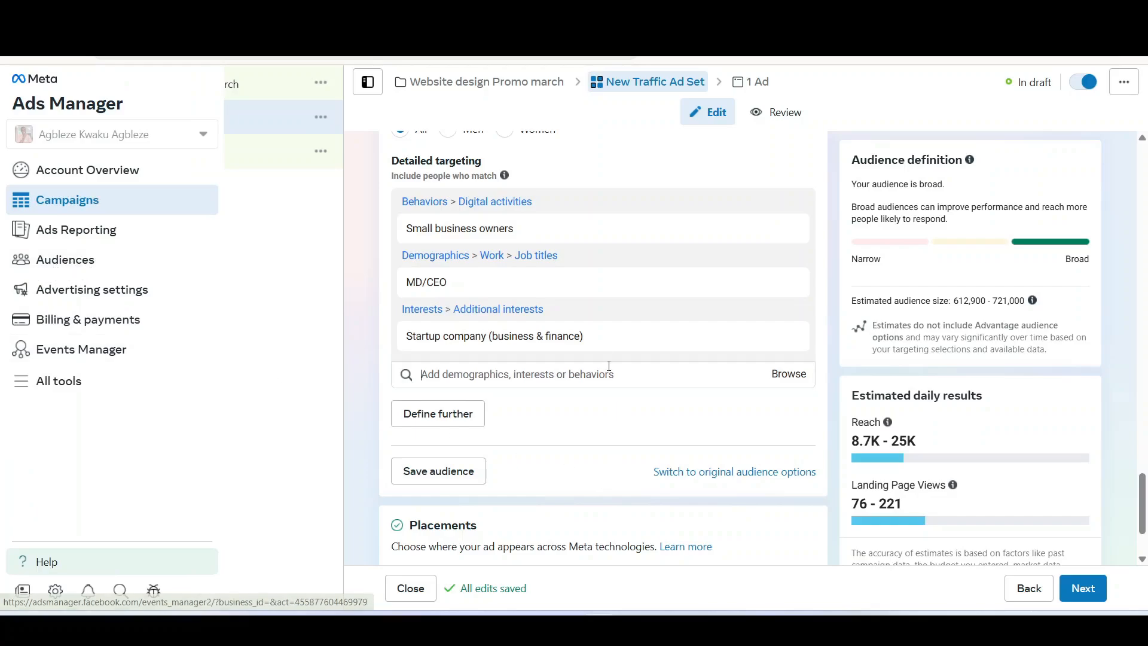
{"action": "scroll", "coordinate": [571, 332], "scroll_direction": "up", "scroll_amount": 1}
{"action": "scroll", "coordinate": [571, 333], "scroll_direction": "up", "scroll_amount": 5}
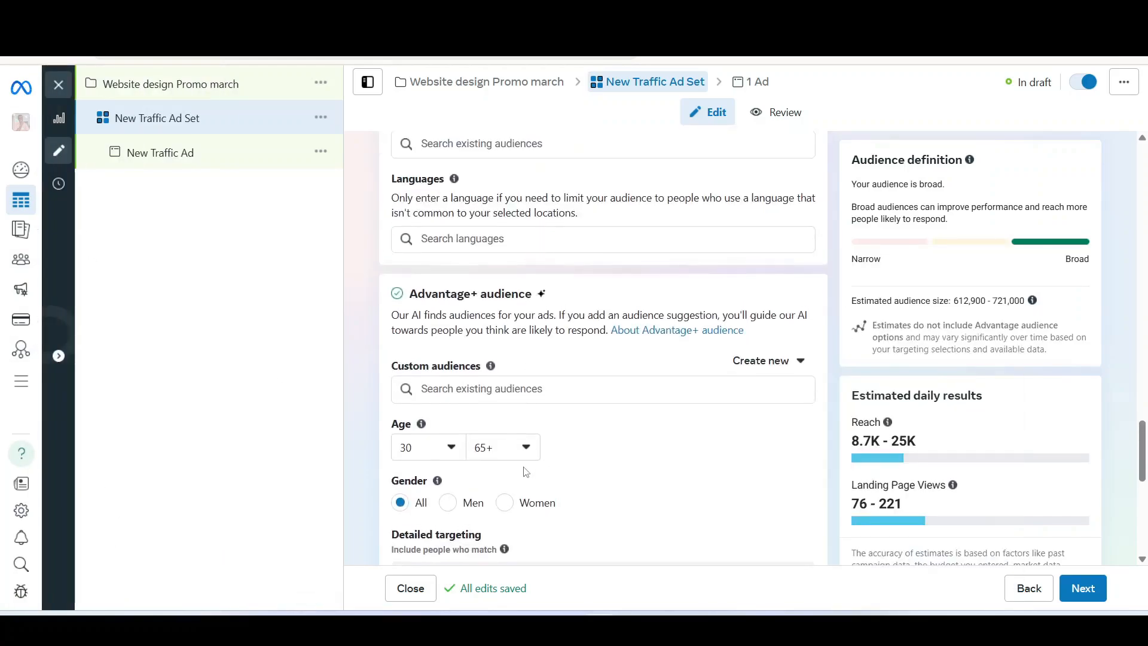
{"action": "scroll", "coordinate": [544, 414], "scroll_direction": "down", "scroll_amount": 5}
{"action": "scroll", "coordinate": [544, 414], "scroll_direction": "up", "scroll_amount": 4}
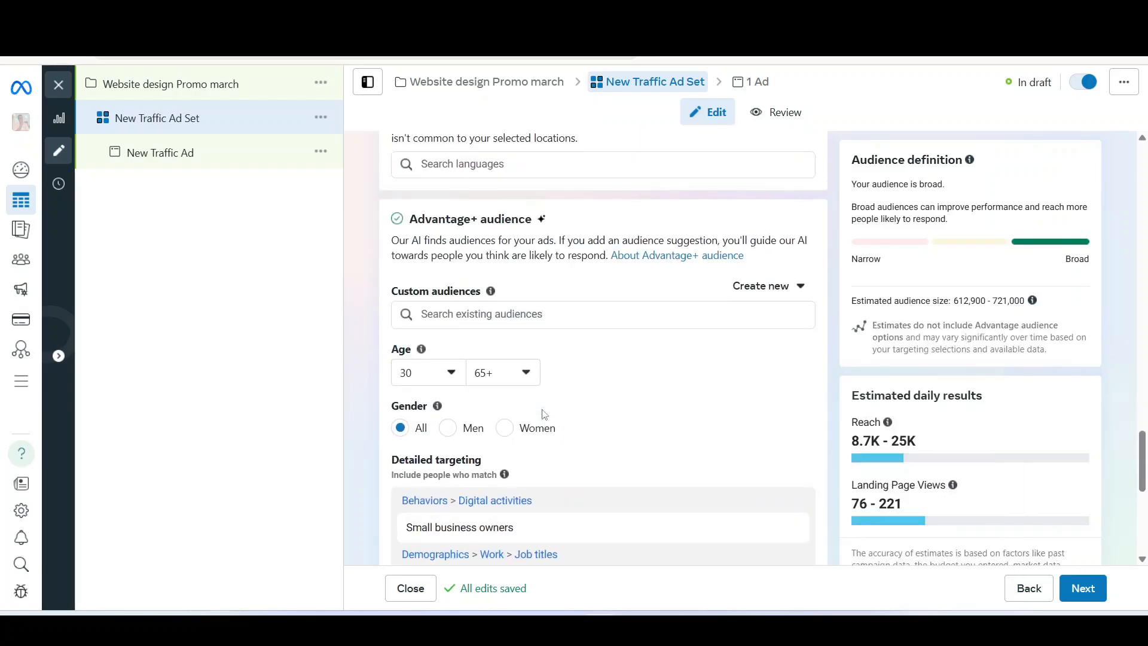
{"action": "scroll", "coordinate": [494, 449], "scroll_direction": "down", "scroll_amount": 4}
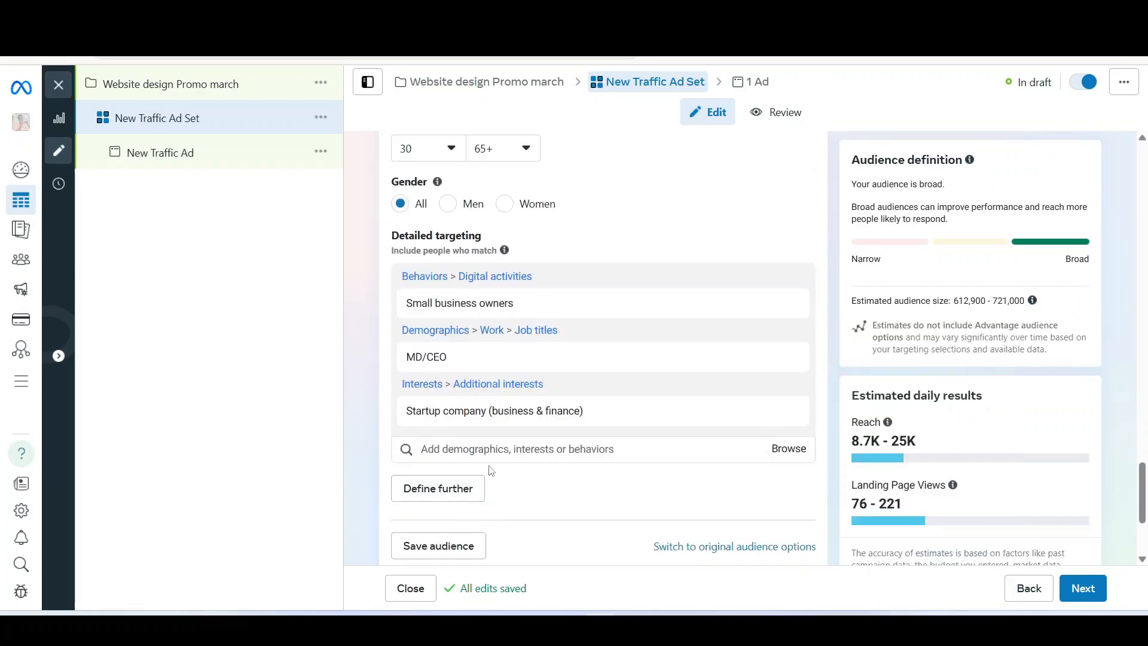
{"action": "scroll", "coordinate": [484, 530], "scroll_direction": "down", "scroll_amount": 1}
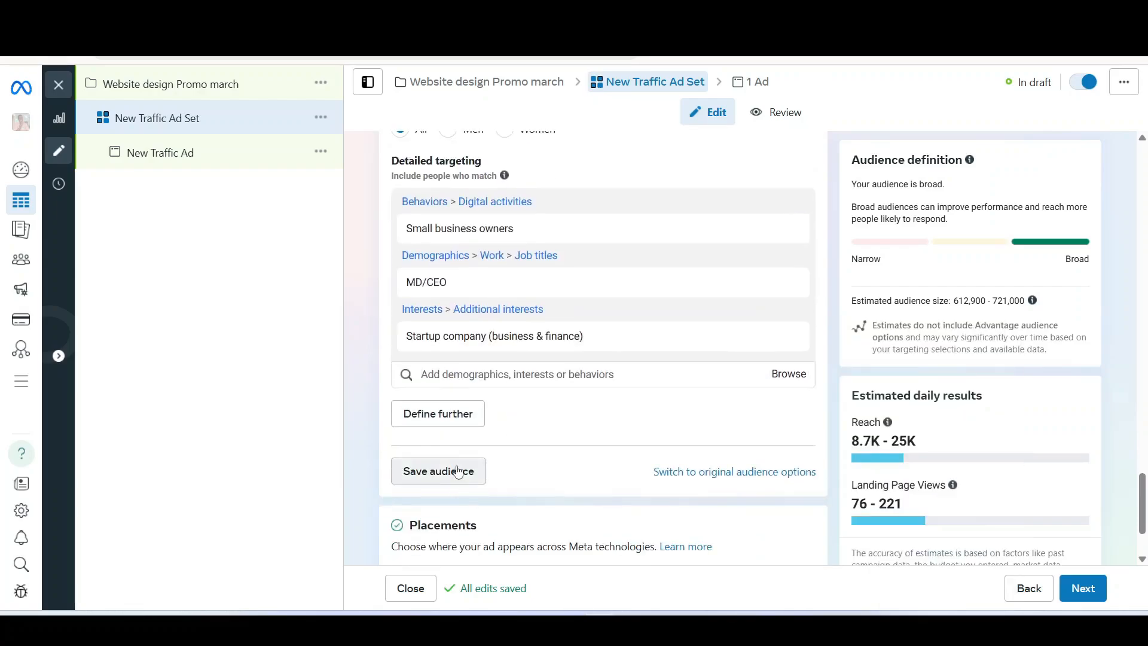
Open the ad set's placement settings and switch them to manual placements.
{"action": "scroll", "coordinate": [458, 473], "scroll_direction": "down", "scroll_amount": 2}
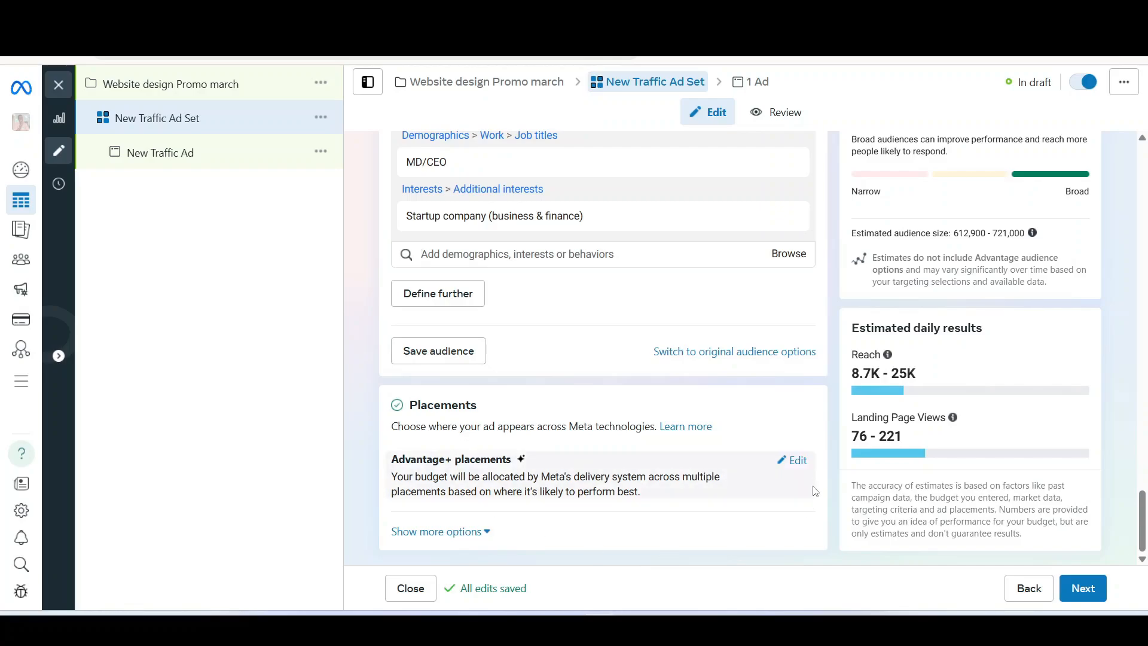
{"action": "left_click", "coordinate": [798, 460]}
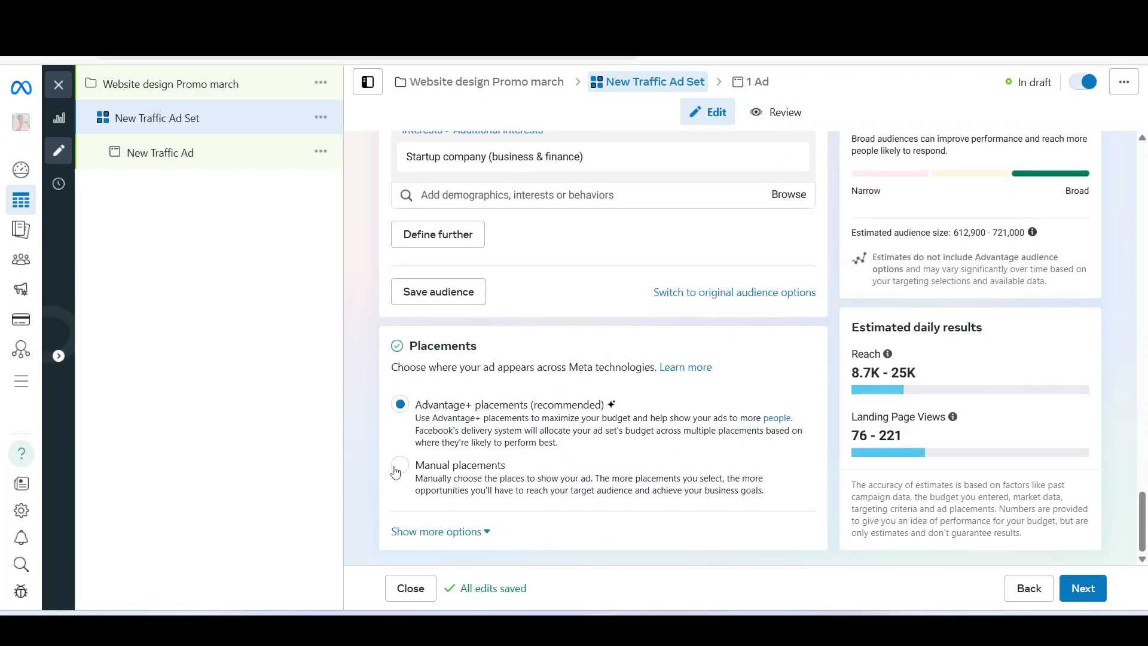
{"action": "left_click", "coordinate": [541, 474]}
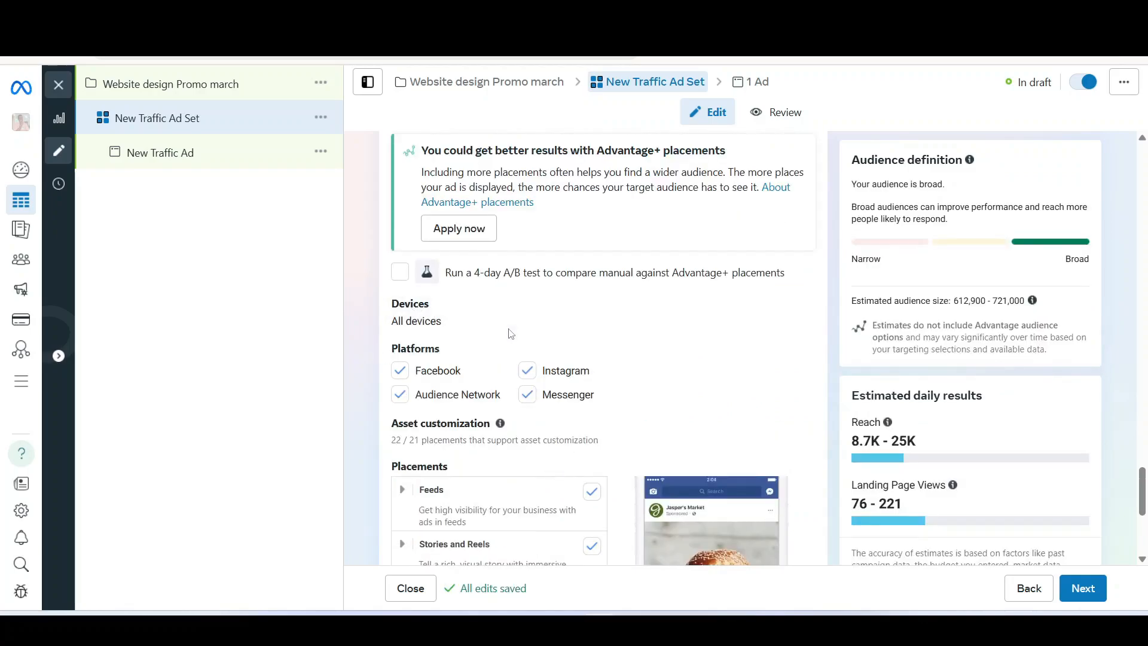
Check the device choices for the manual placements and deselect the Audience Network platform.
{"action": "scroll", "coordinate": [508, 335], "scroll_direction": "up", "scroll_amount": 2}
{"action": "scroll", "coordinate": [500, 358], "scroll_direction": "down", "scroll_amount": 1}
{"action": "left_click", "coordinate": [780, 383]}
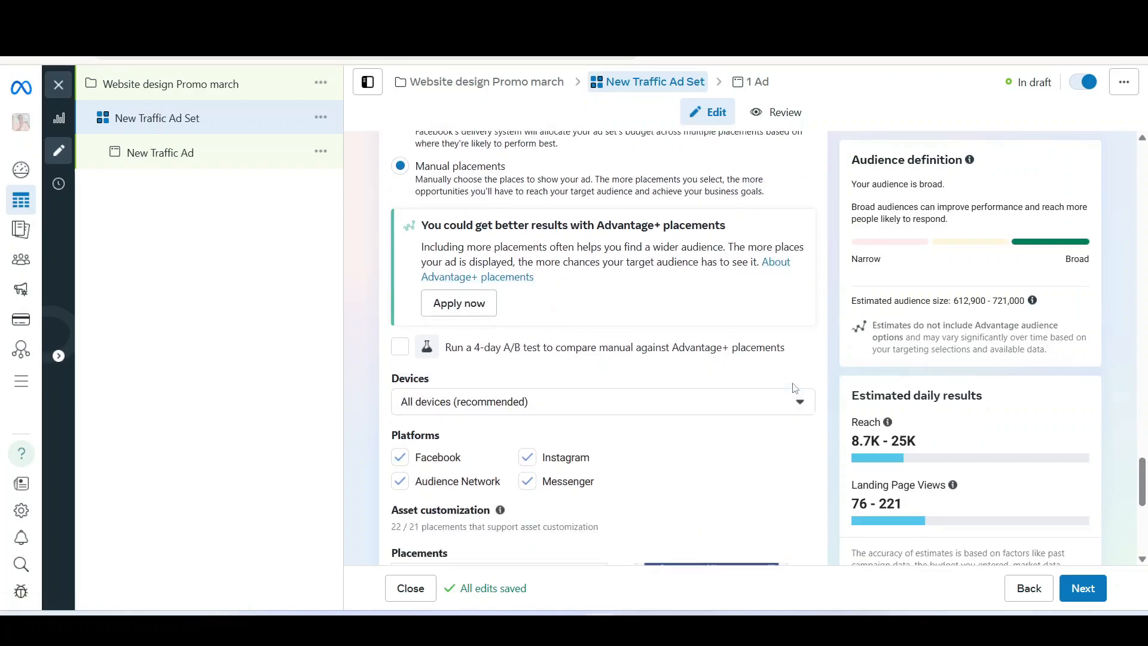
{"action": "left_click", "coordinate": [610, 408]}
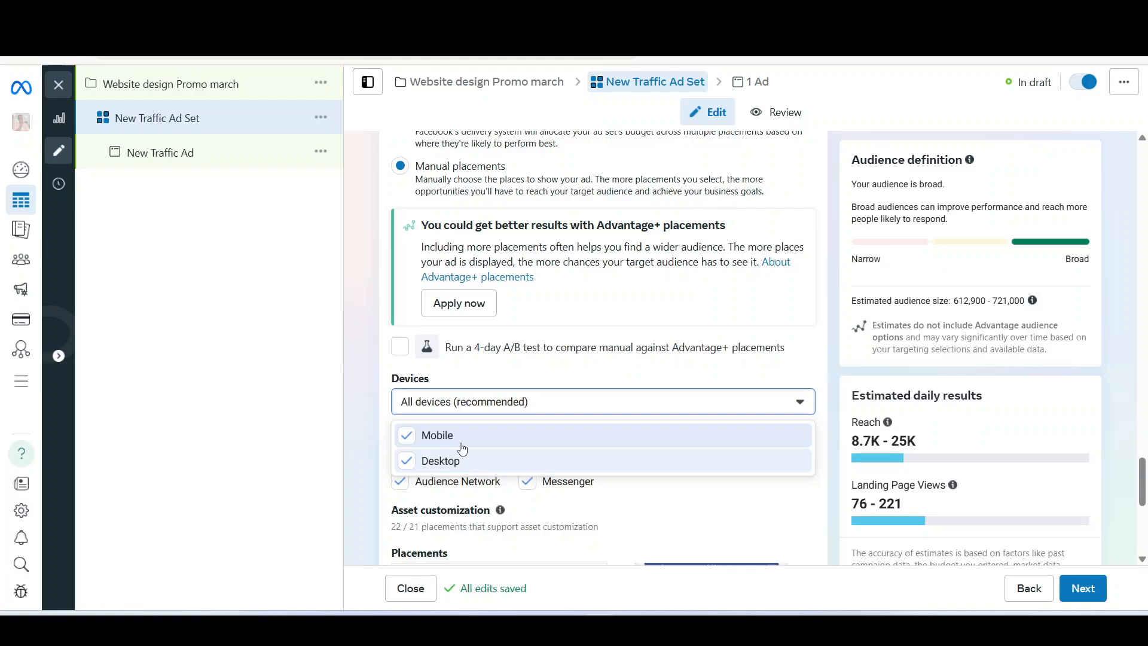
{"action": "left_click", "coordinate": [381, 443]}
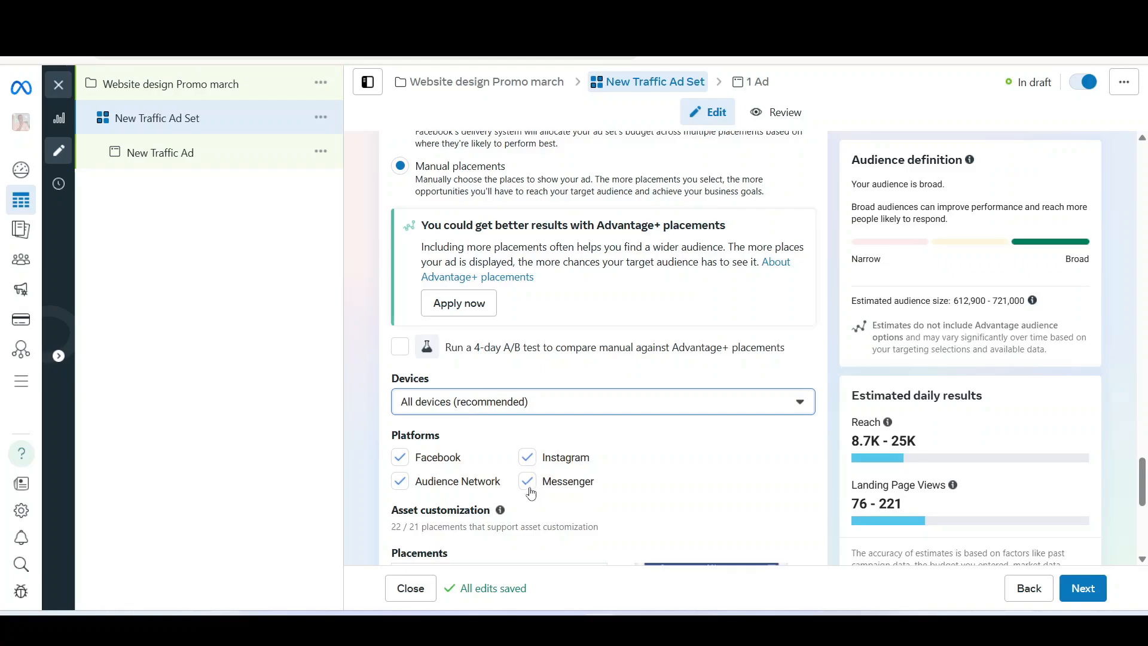
{"action": "left_click", "coordinate": [399, 489]}
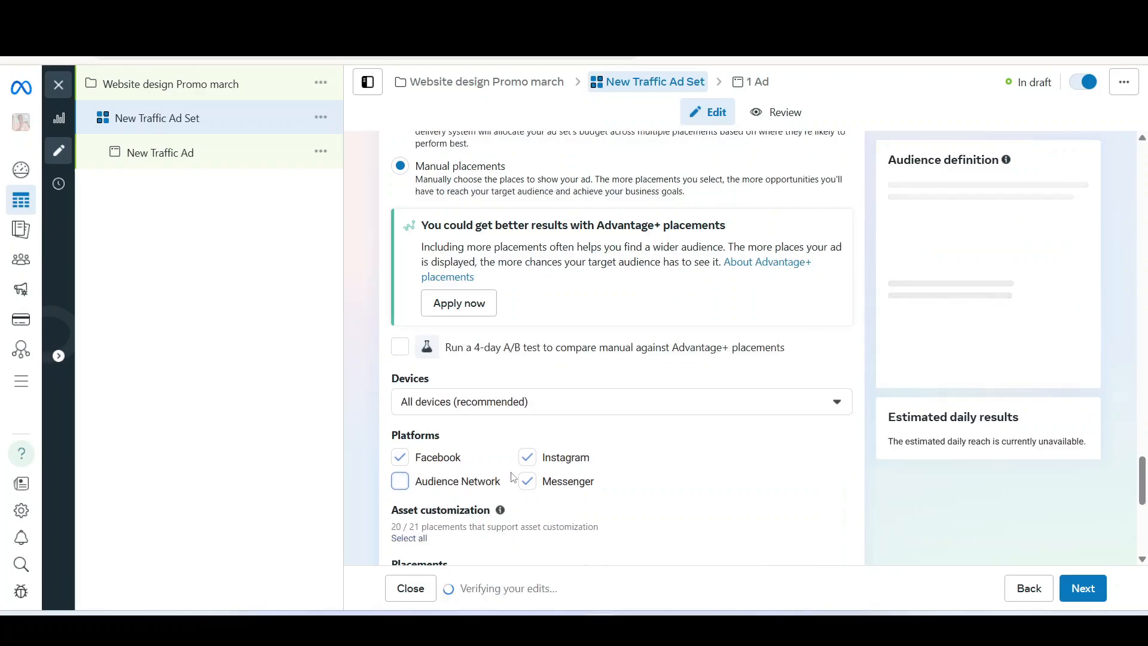
Deselect the Messenger and Instagram platforms in the manual placements, keeping Facebook as the only platform.
{"action": "left_click", "coordinate": [538, 487]}
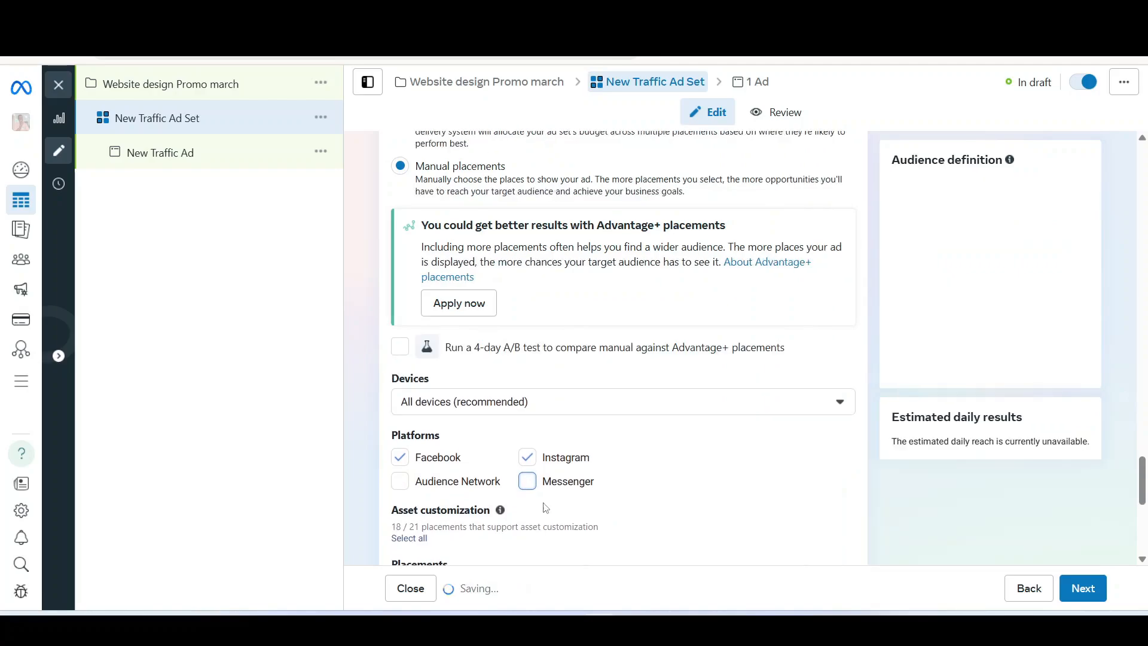
{"action": "left_click", "coordinate": [533, 466]}
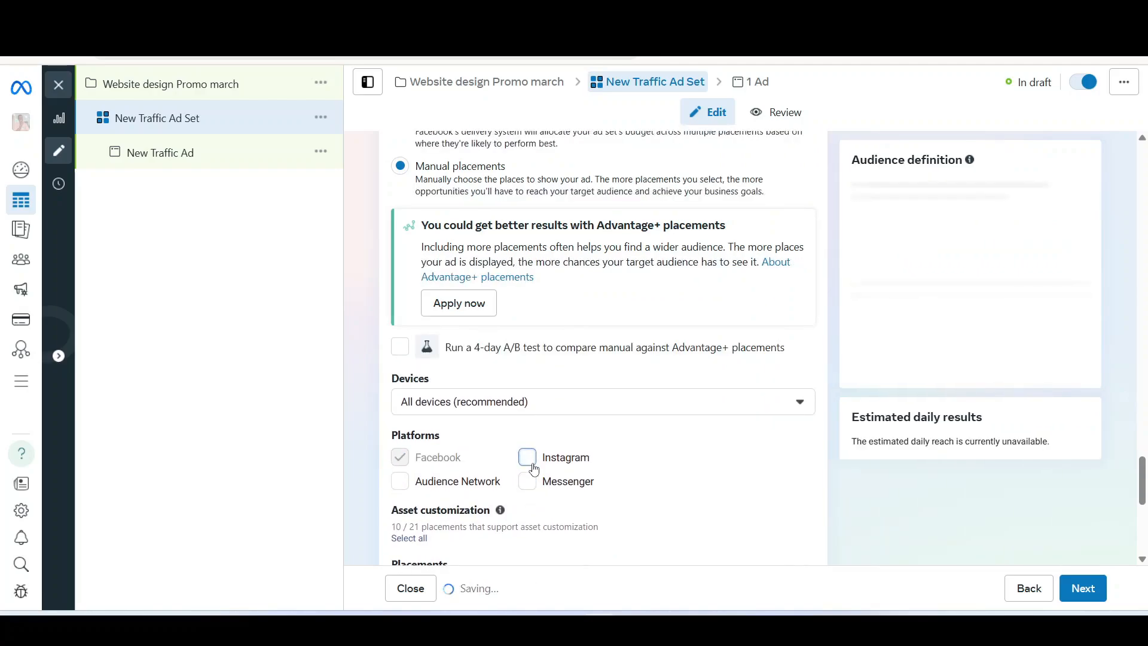
Expand the Feeds placements, exclude Facebook video feeds and collapse the group again.
{"action": "scroll", "coordinate": [534, 470], "scroll_direction": "down", "scroll_amount": 1}
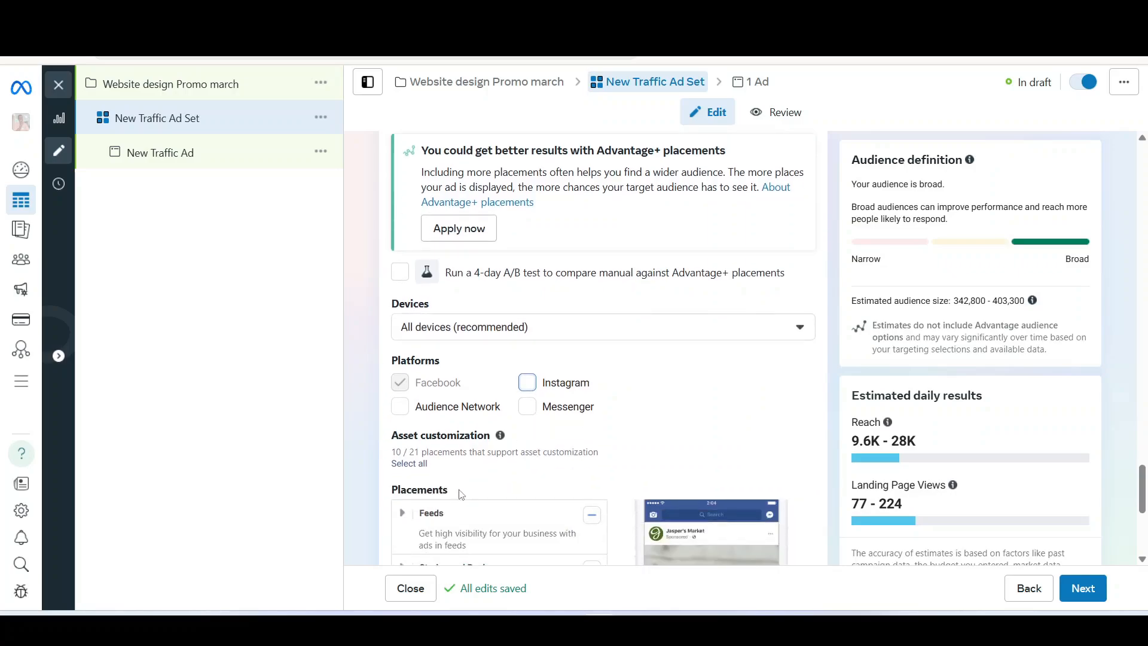
{"action": "scroll", "coordinate": [566, 496], "scroll_direction": "down", "scroll_amount": 1}
{"action": "scroll", "coordinate": [567, 496], "scroll_direction": "down", "scroll_amount": 2}
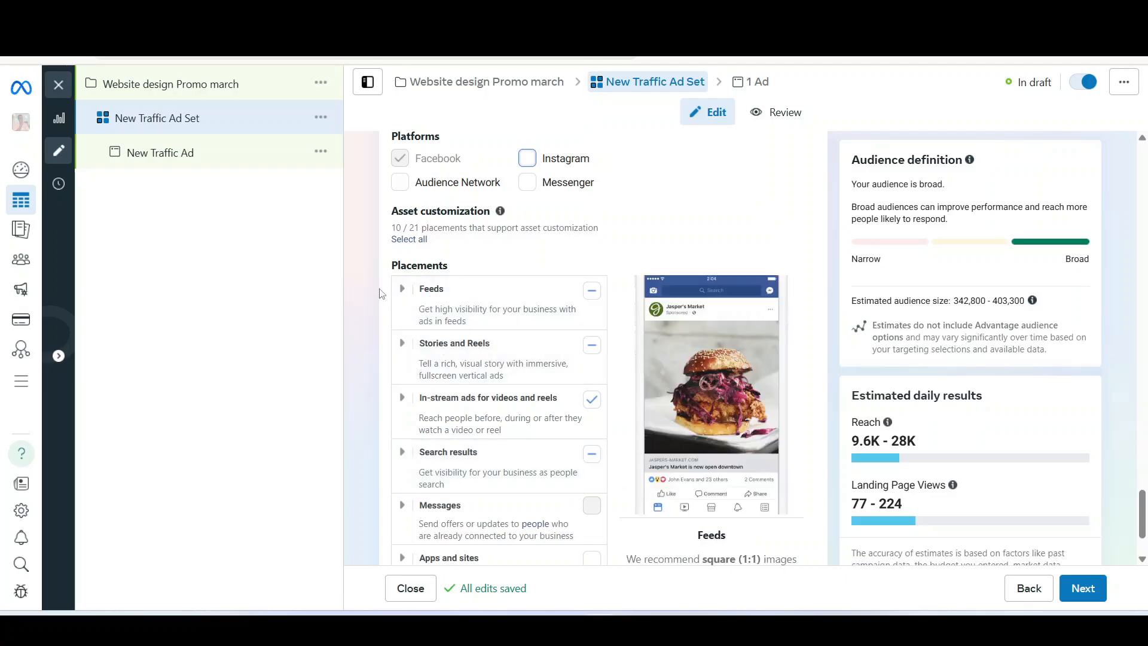
{"action": "left_click", "coordinate": [403, 290]}
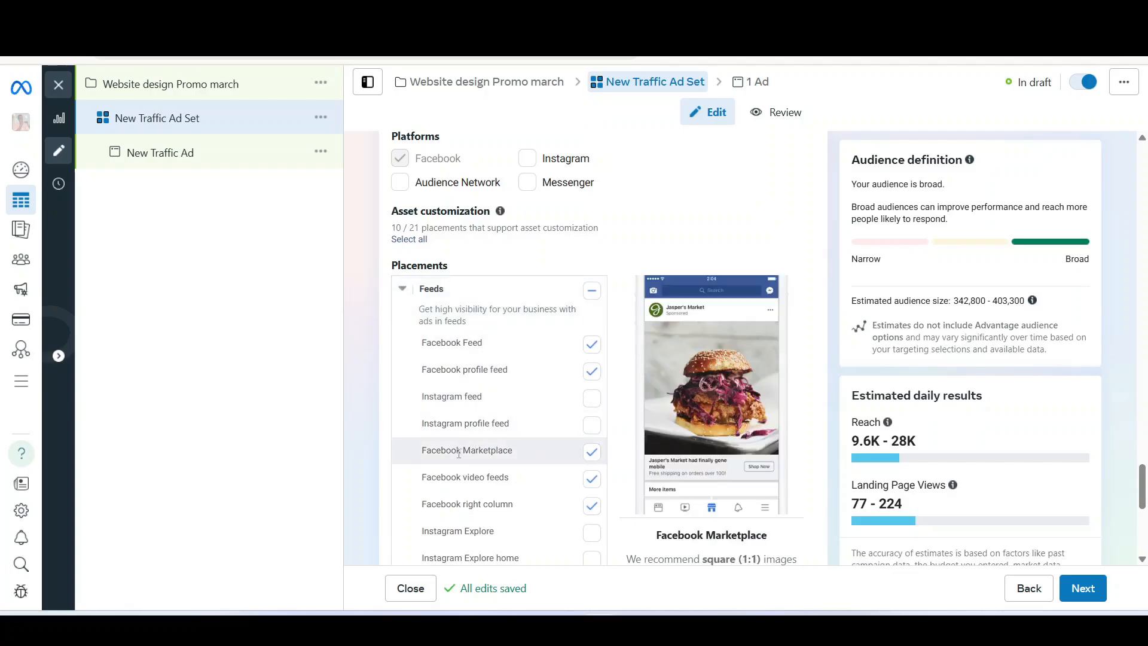
{"action": "left_click", "coordinate": [590, 450]}
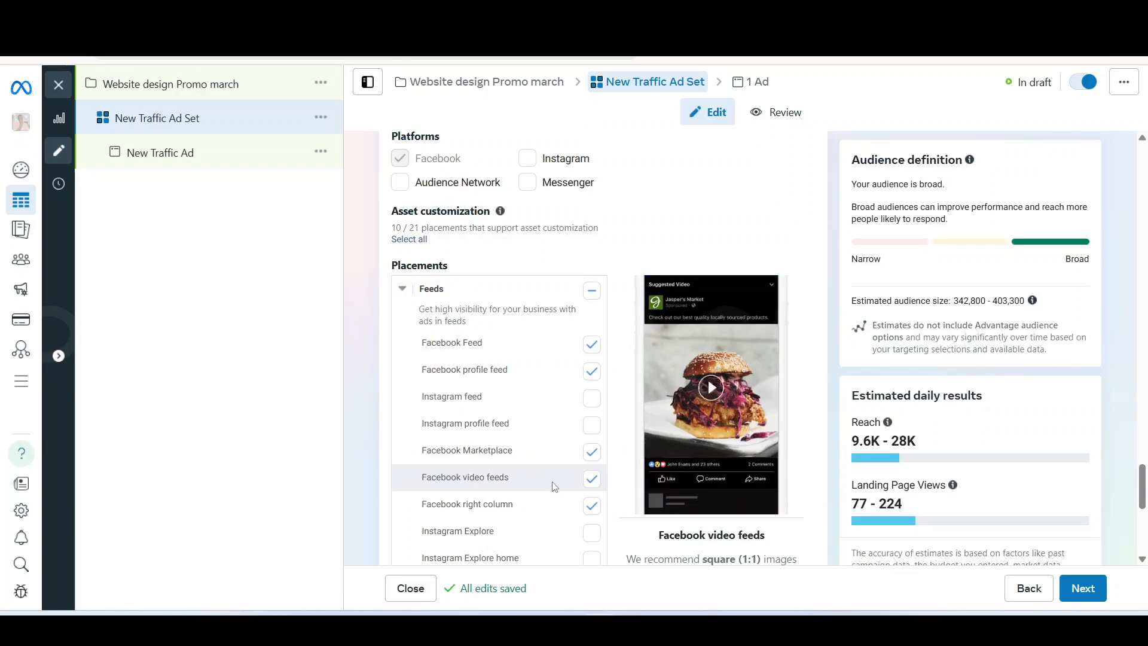
{"action": "left_click", "coordinate": [592, 478]}
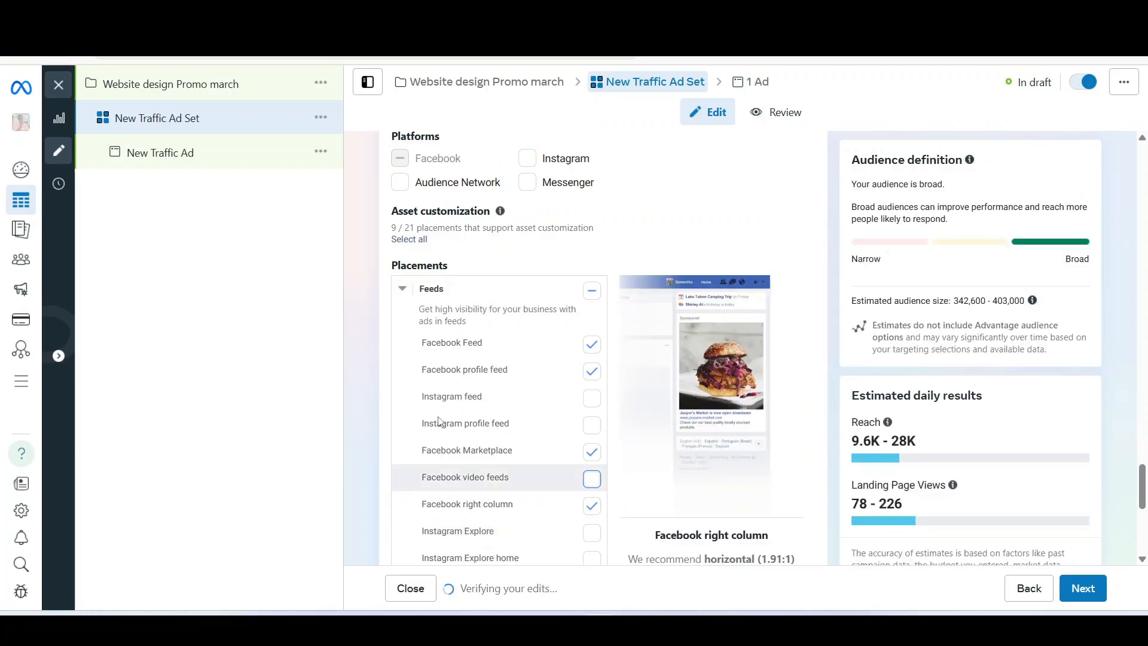
{"action": "left_click", "coordinate": [403, 299]}
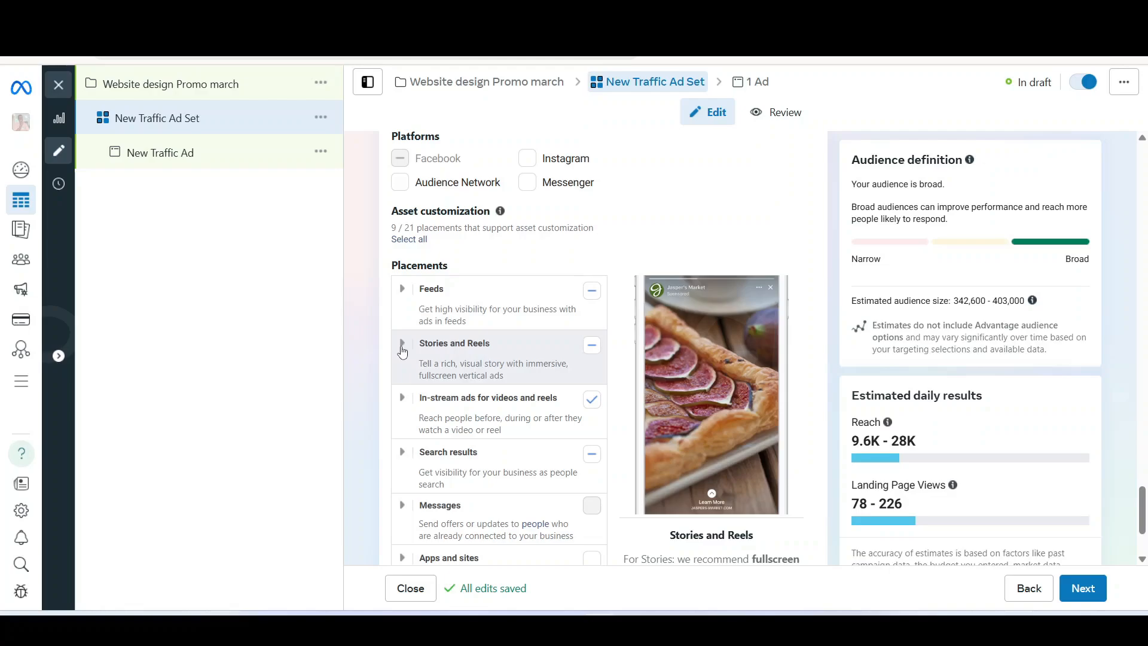
Expand the Stories and Reels placements and exclude both Facebook Stories and Facebook Reels.
{"action": "left_click", "coordinate": [401, 346]}
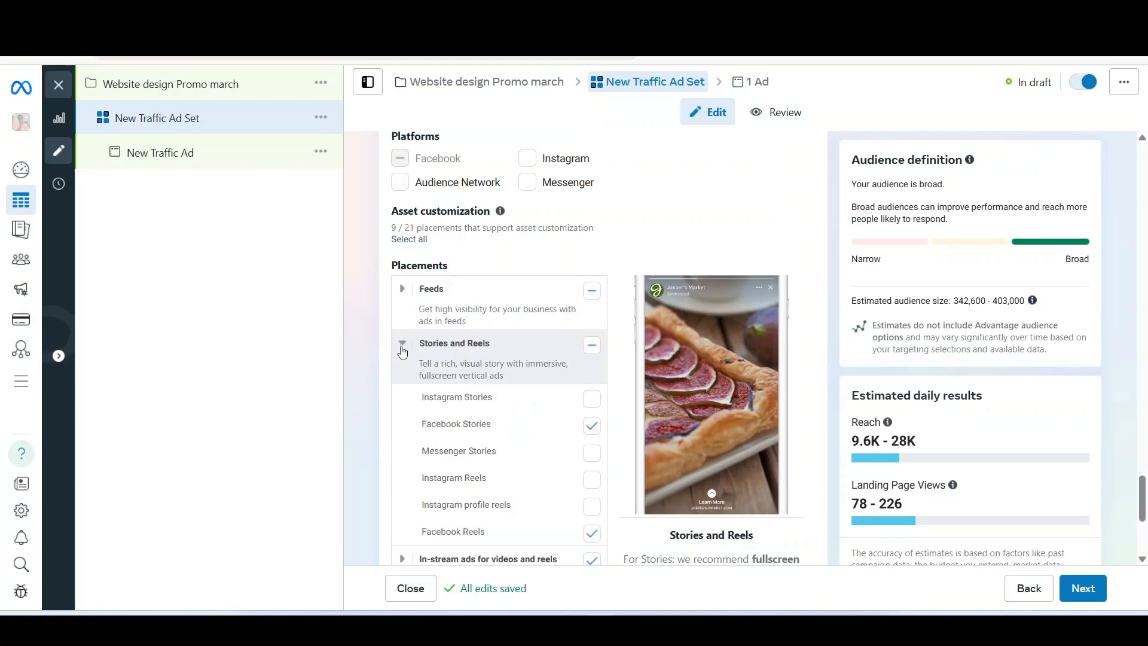
{"action": "left_click", "coordinate": [592, 425]}
{"action": "scroll", "coordinate": [579, 451], "scroll_direction": "down", "scroll_amount": 3}
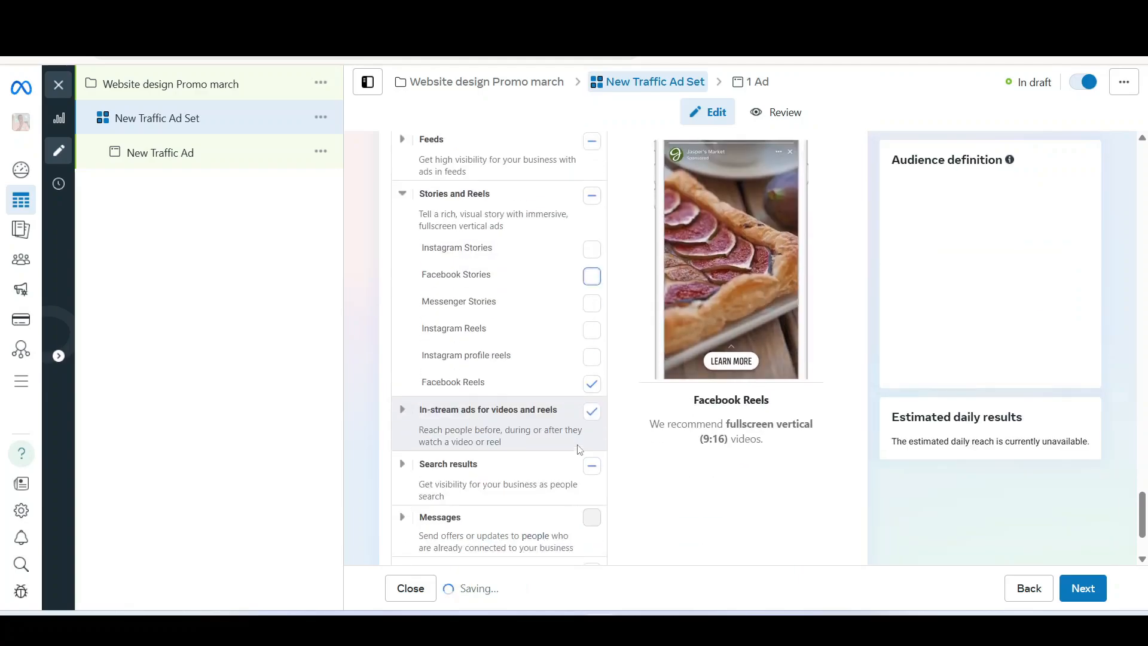
{"action": "left_click", "coordinate": [591, 383]}
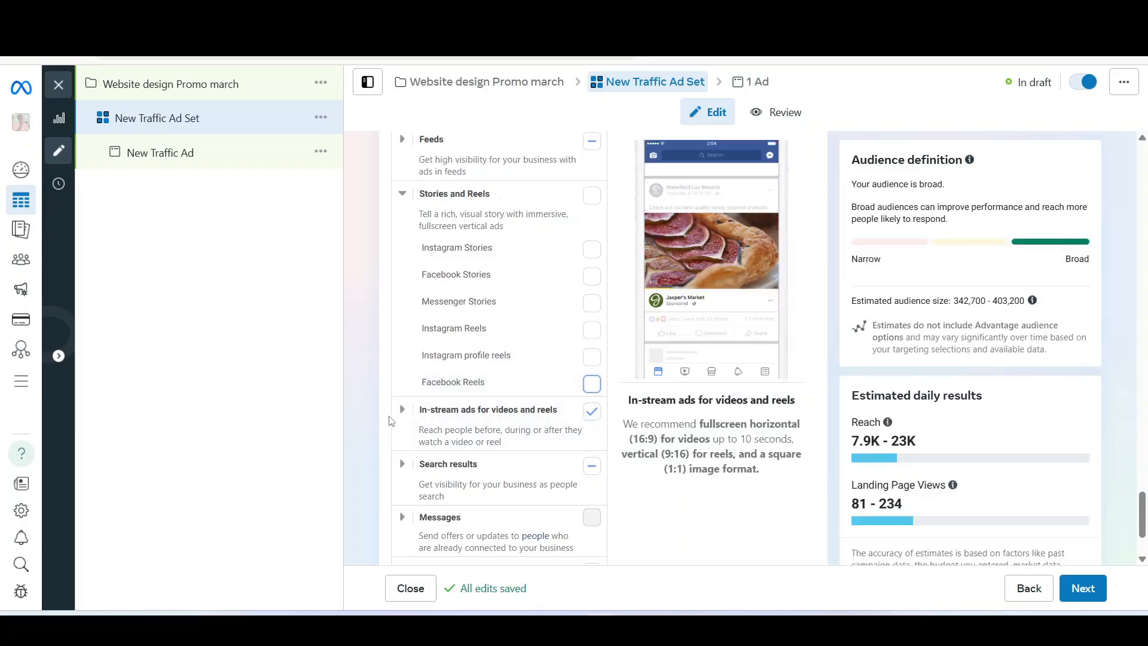
Expand the Search results placements, review the whole placement list and continue to the ad level.
{"action": "left_click", "coordinate": [407, 465]}
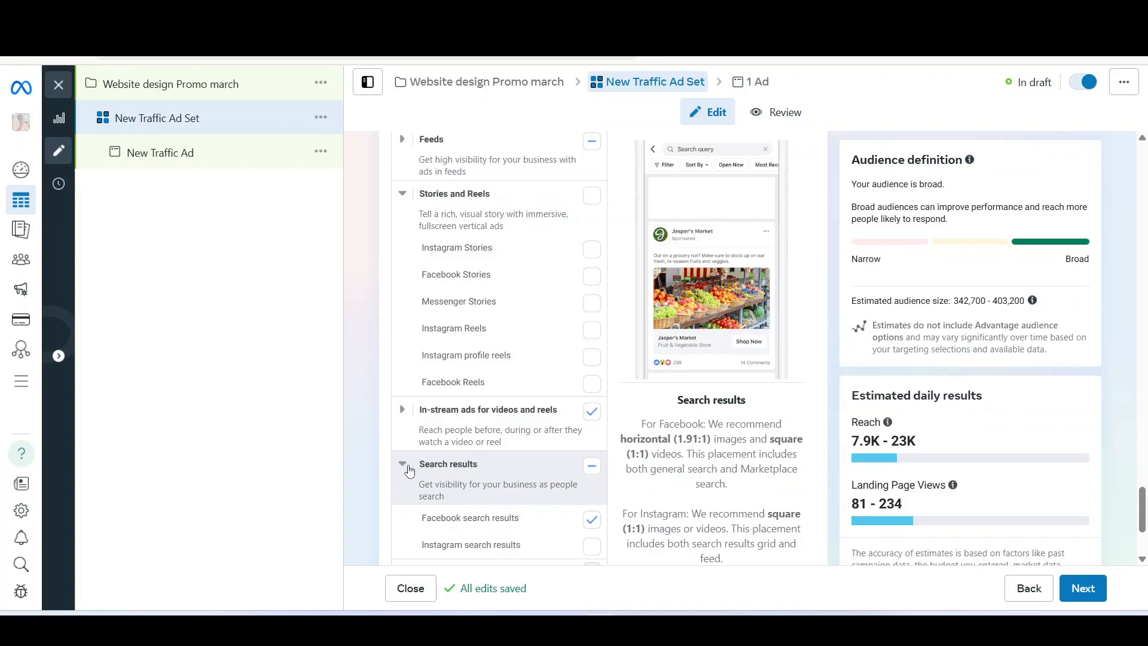
{"action": "scroll", "coordinate": [486, 474], "scroll_direction": "down", "scroll_amount": 3}
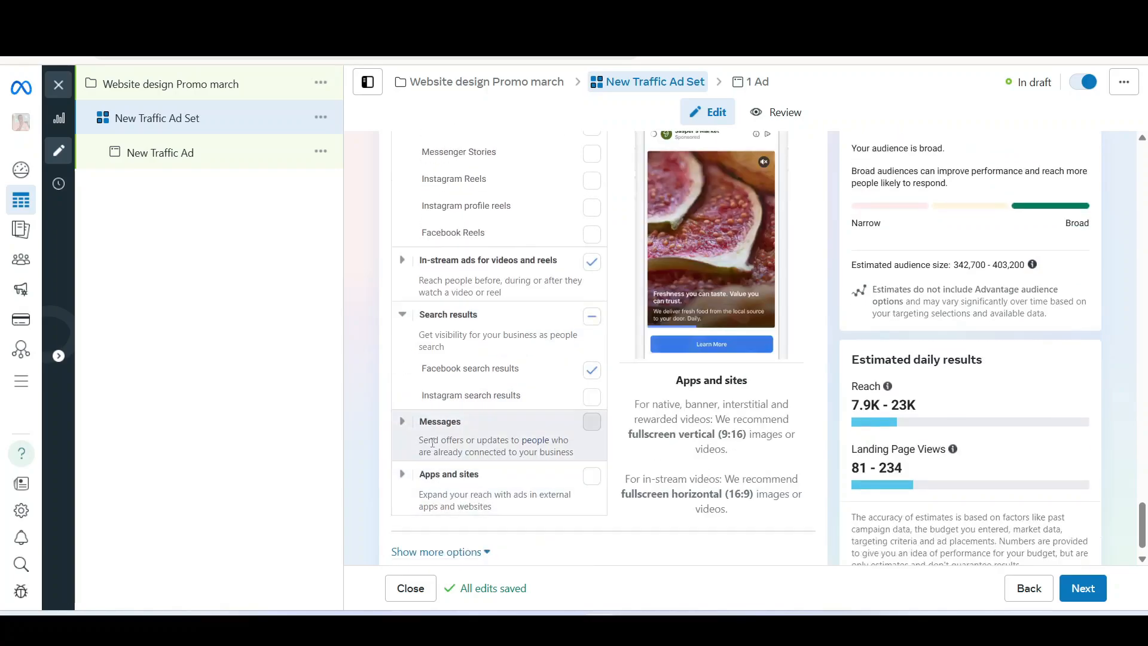
{"action": "scroll", "coordinate": [455, 318], "scroll_direction": "up", "scroll_amount": 5}
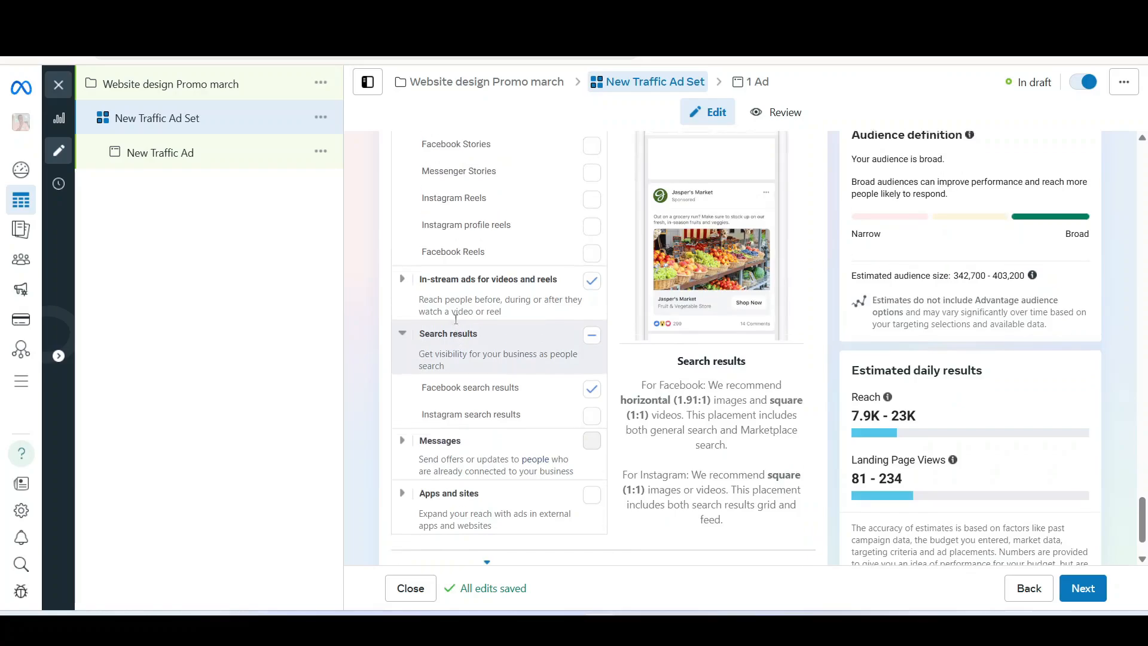
{"action": "scroll", "coordinate": [443, 306], "scroll_direction": "down", "scroll_amount": 5}
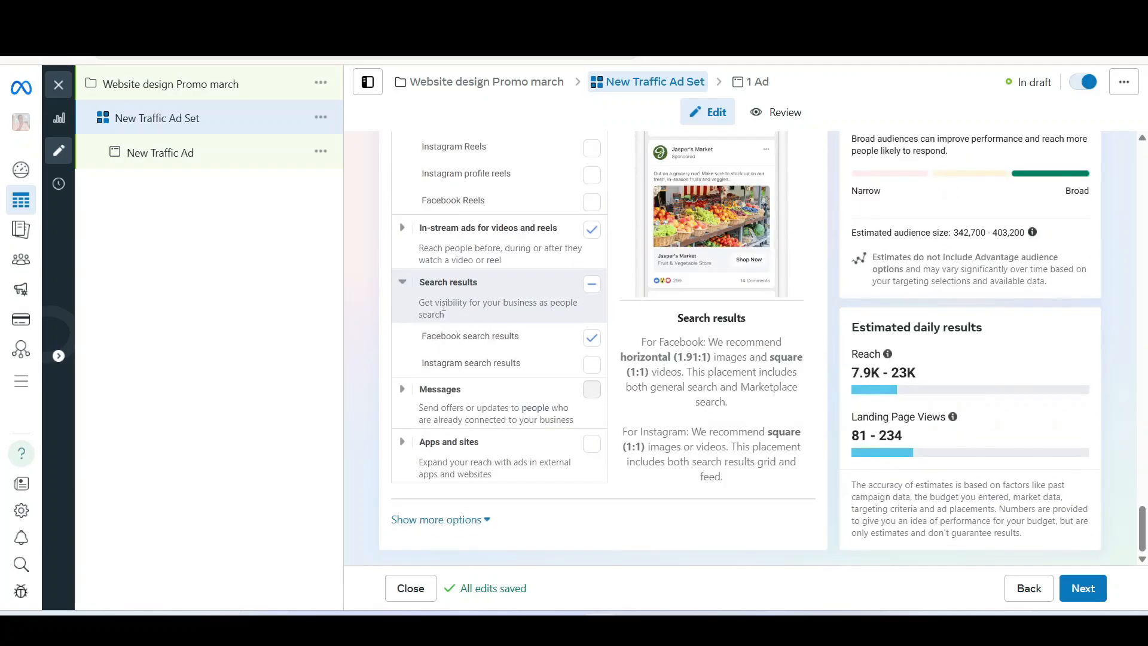
{"action": "scroll", "coordinate": [444, 306], "scroll_direction": "up", "scroll_amount": 6}
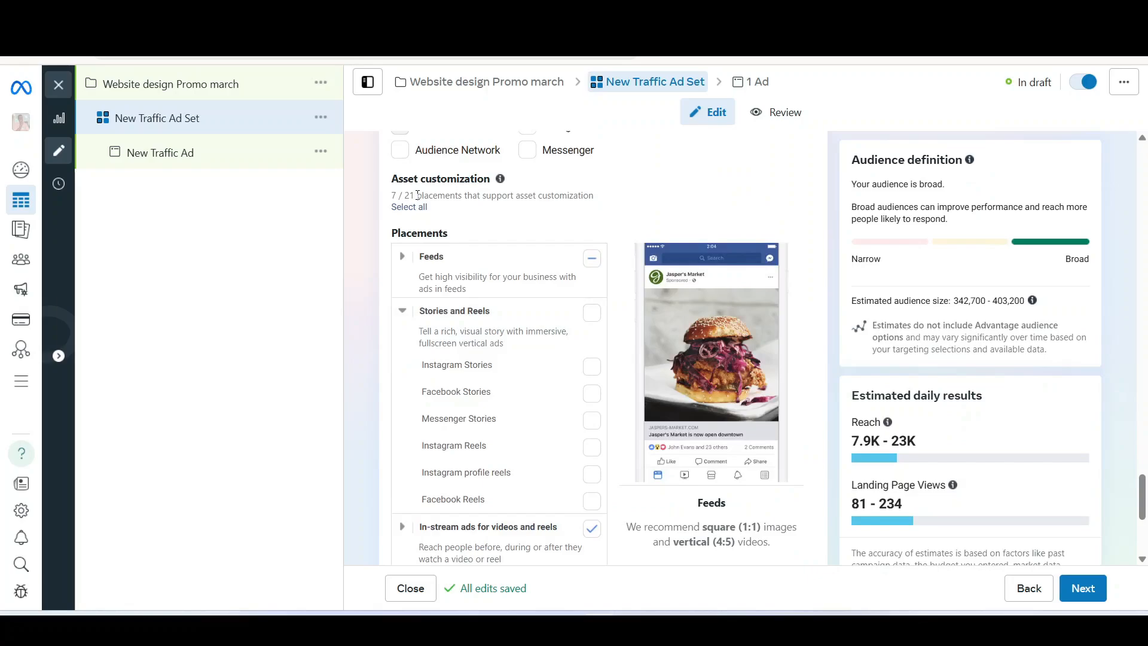
{"action": "scroll", "coordinate": [417, 194], "scroll_direction": "down", "scroll_amount": 5}
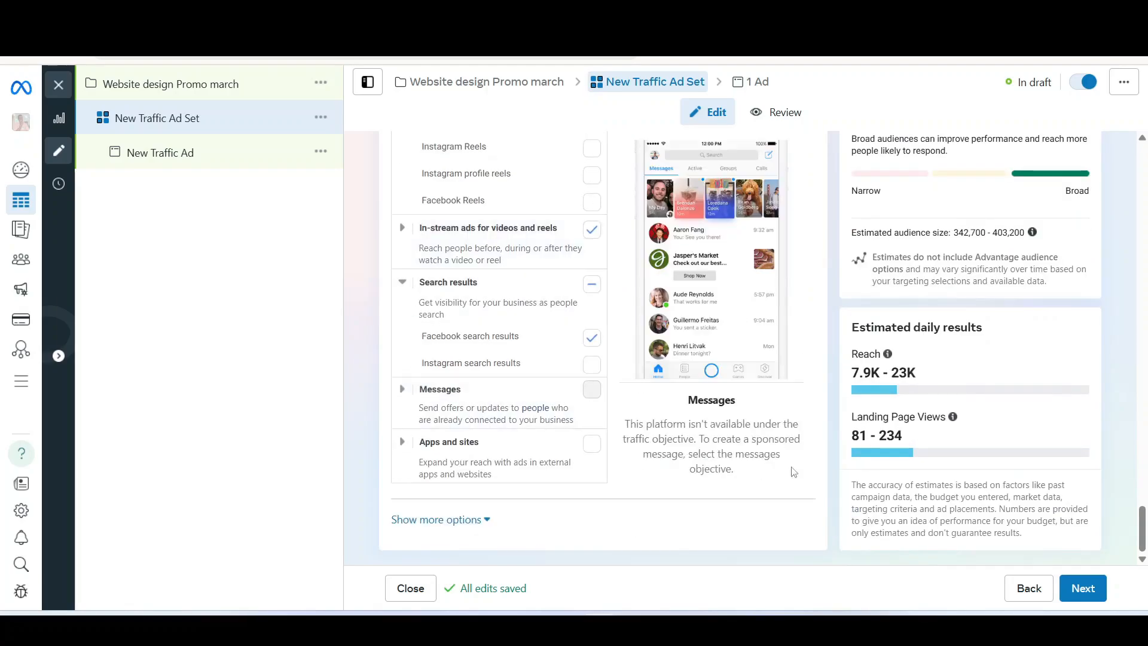
{"action": "left_click", "coordinate": [1078, 591]}
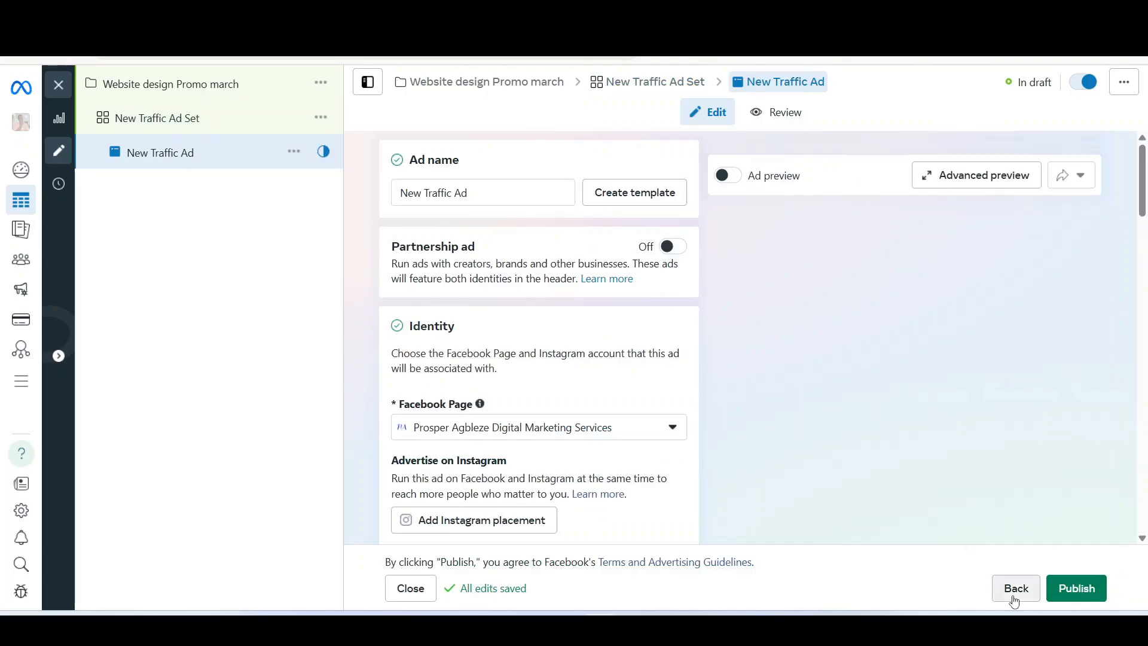
Return to the ad set level and replace the ad set name with "Website,".
{"action": "left_click", "coordinate": [642, 87]}
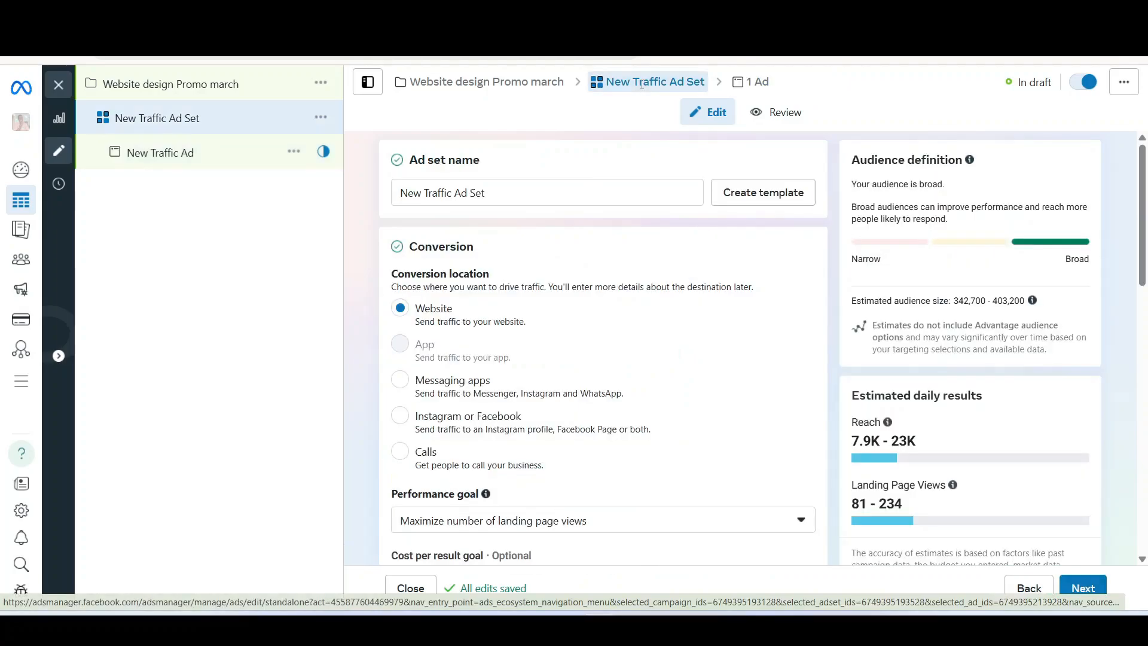
{"action": "left_click", "coordinate": [467, 190]}
{"action": "key", "text": "ctrl+a"}
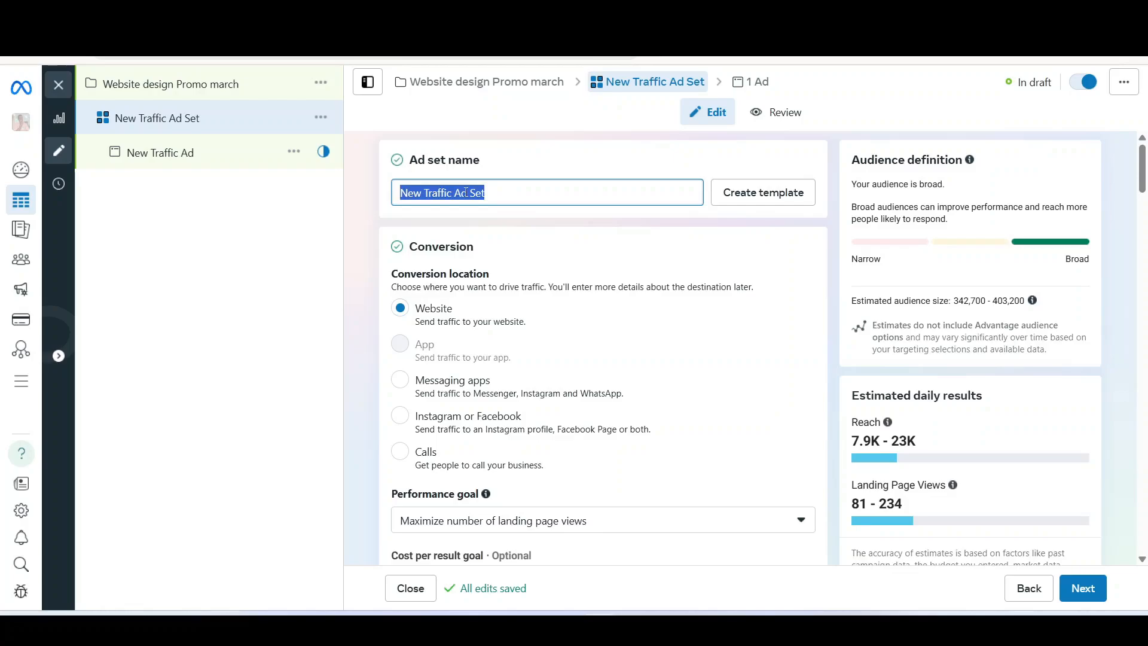
{"action": "type", "text": "W"}
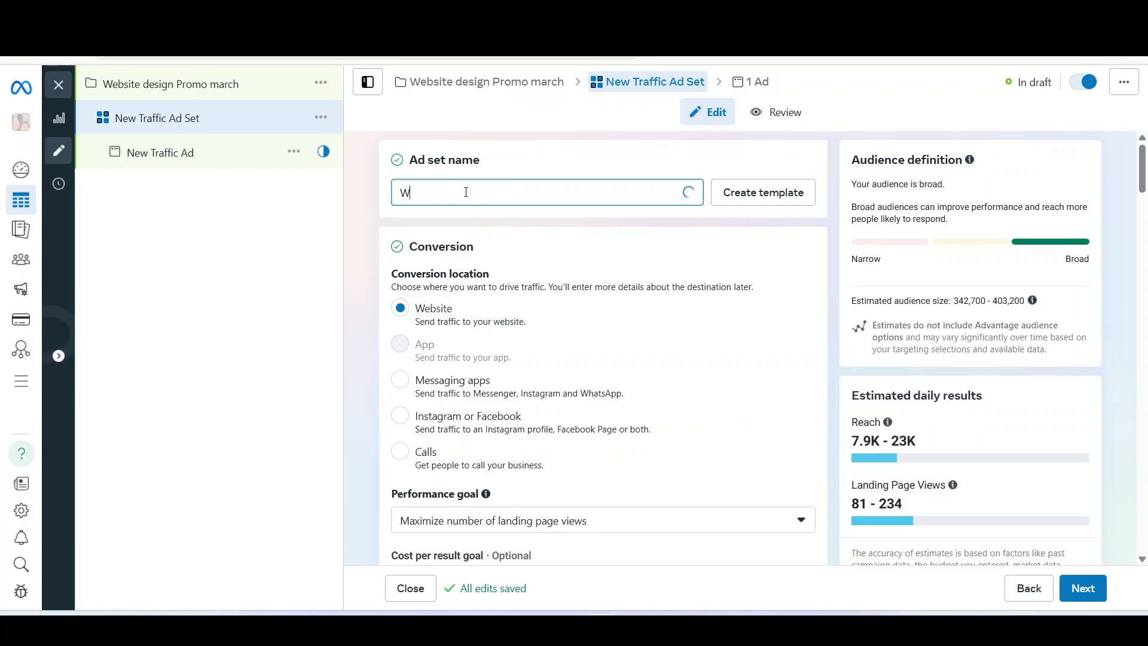
{"action": "type", "text": "ebsir"}
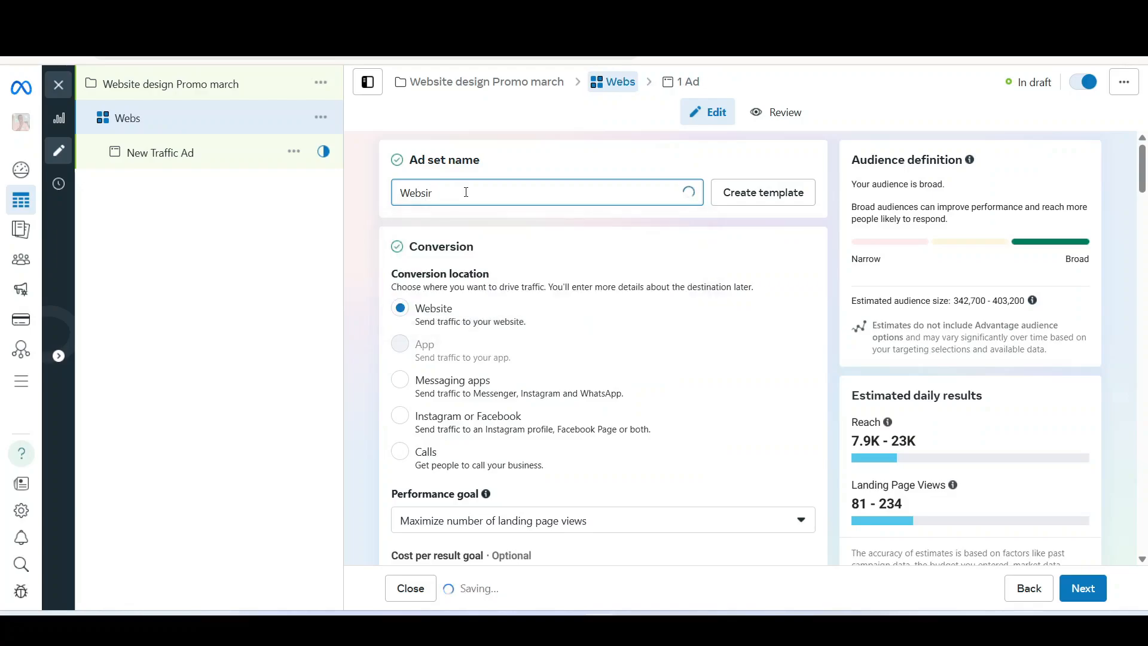
{"action": "key", "text": "BackSpace"}
{"action": "type", "text": "te"}
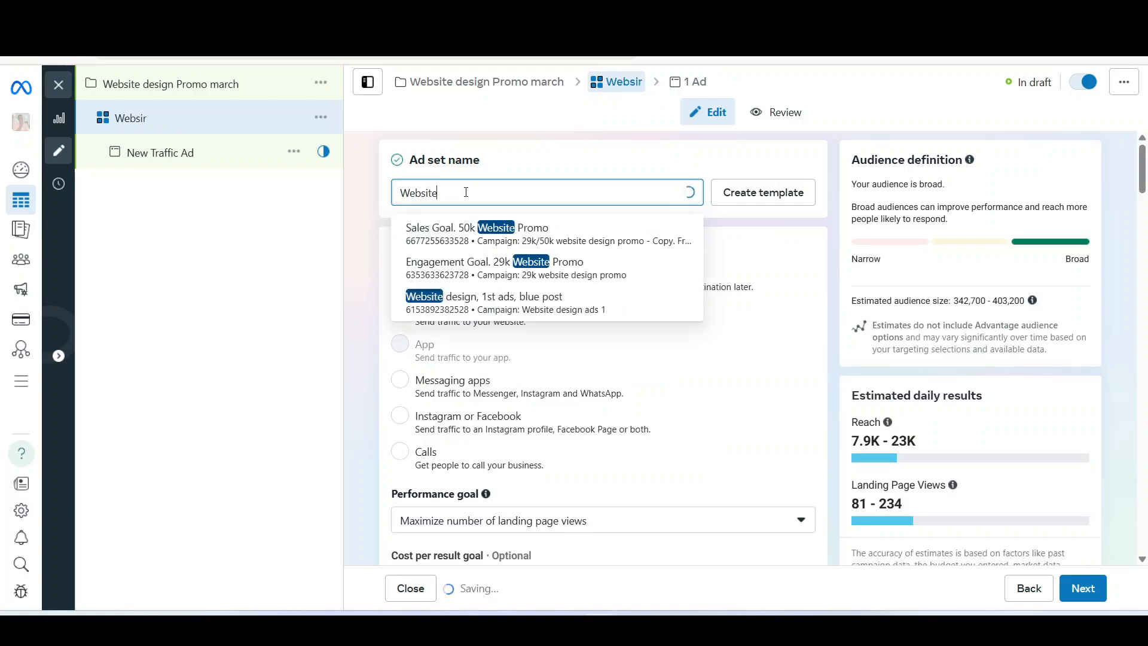
{"action": "type", "text": ","}
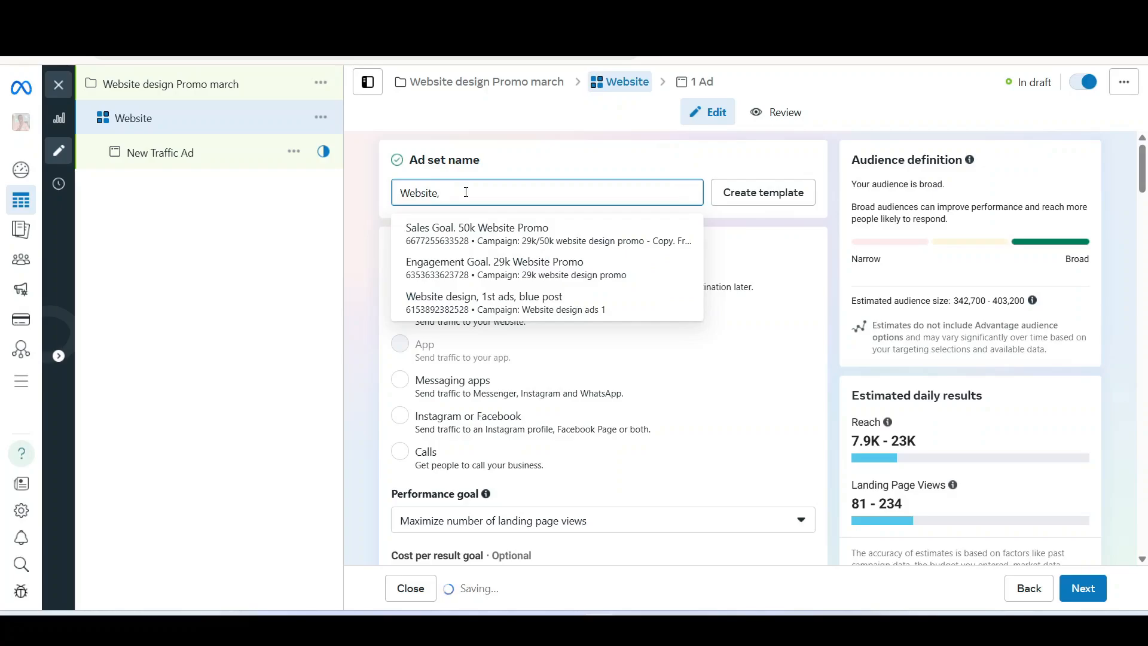
Review the ad set's budget, schedule, locations, audience and placement settings for details to use in its name.
{"action": "scroll", "coordinate": [551, 427], "scroll_direction": "down", "scroll_amount": 10}
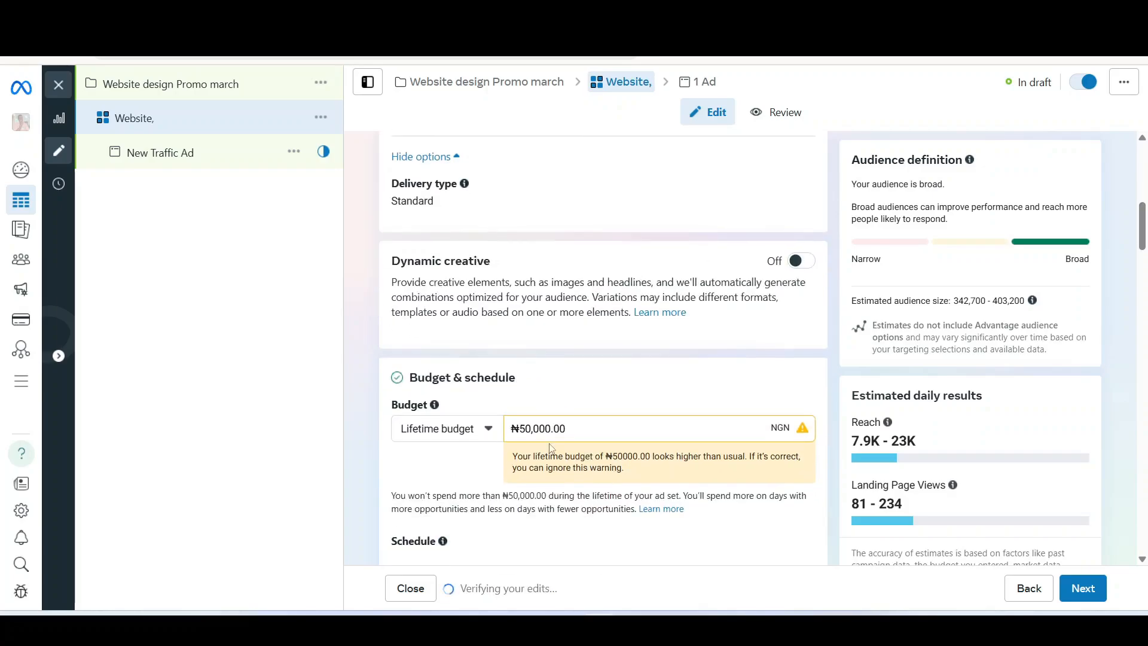
{"action": "scroll", "coordinate": [551, 448], "scroll_direction": "down", "scroll_amount": 2}
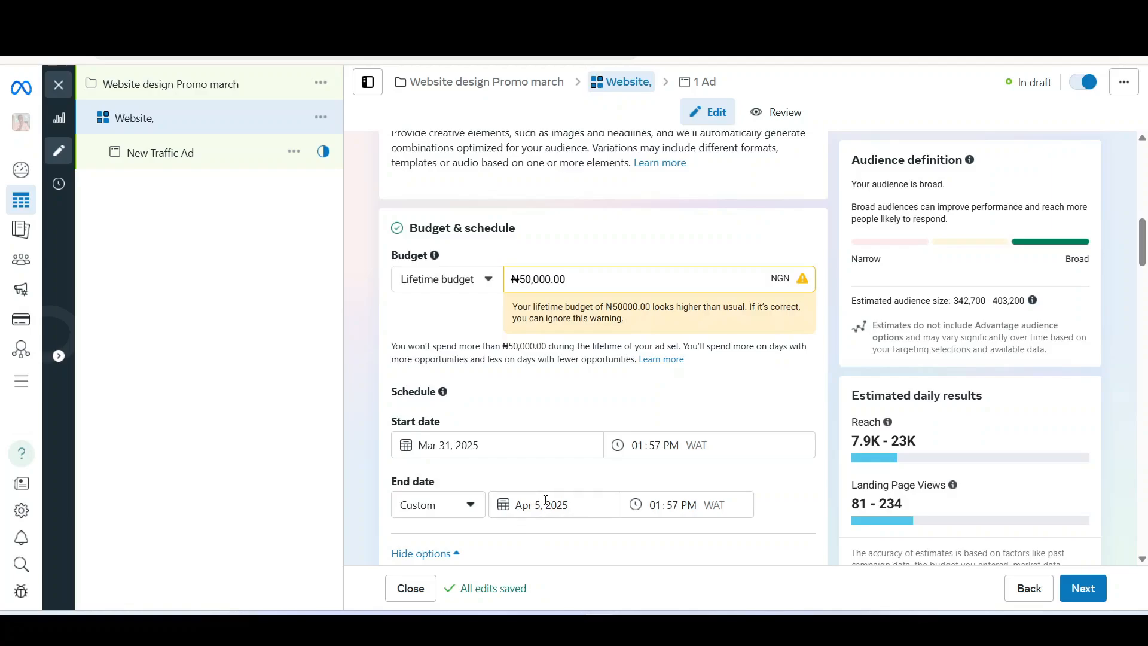
{"action": "scroll", "coordinate": [545, 499], "scroll_direction": "down", "scroll_amount": 4}
{"action": "scroll", "coordinate": [566, 443], "scroll_direction": "down", "scroll_amount": 7}
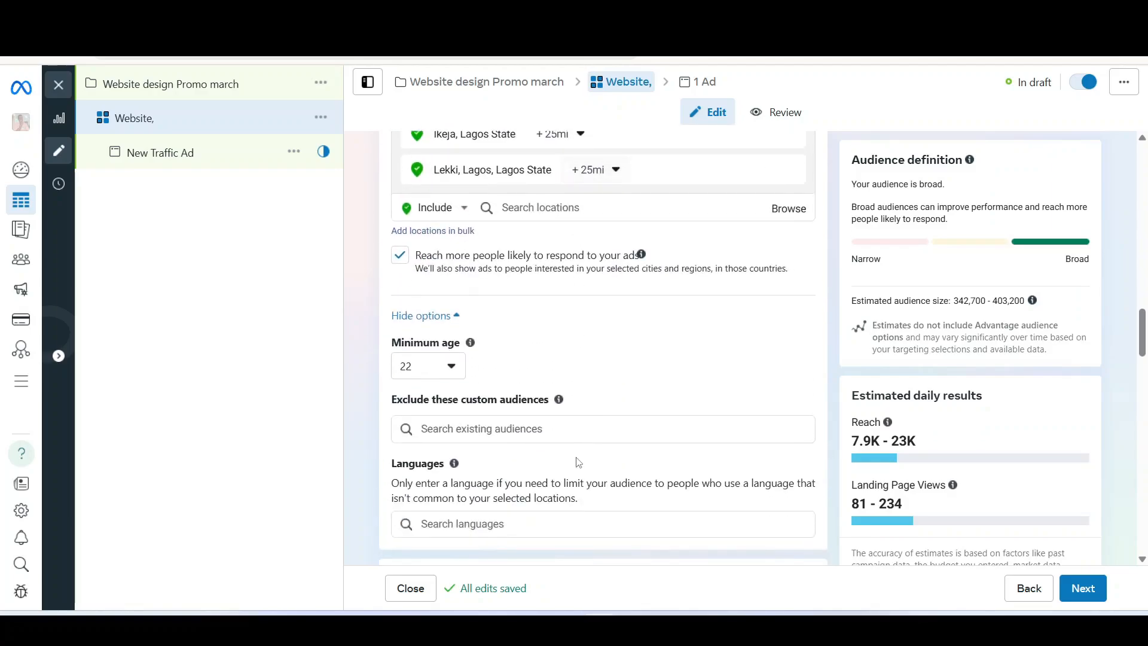
{"action": "scroll", "coordinate": [576, 461], "scroll_direction": "down", "scroll_amount": 13}
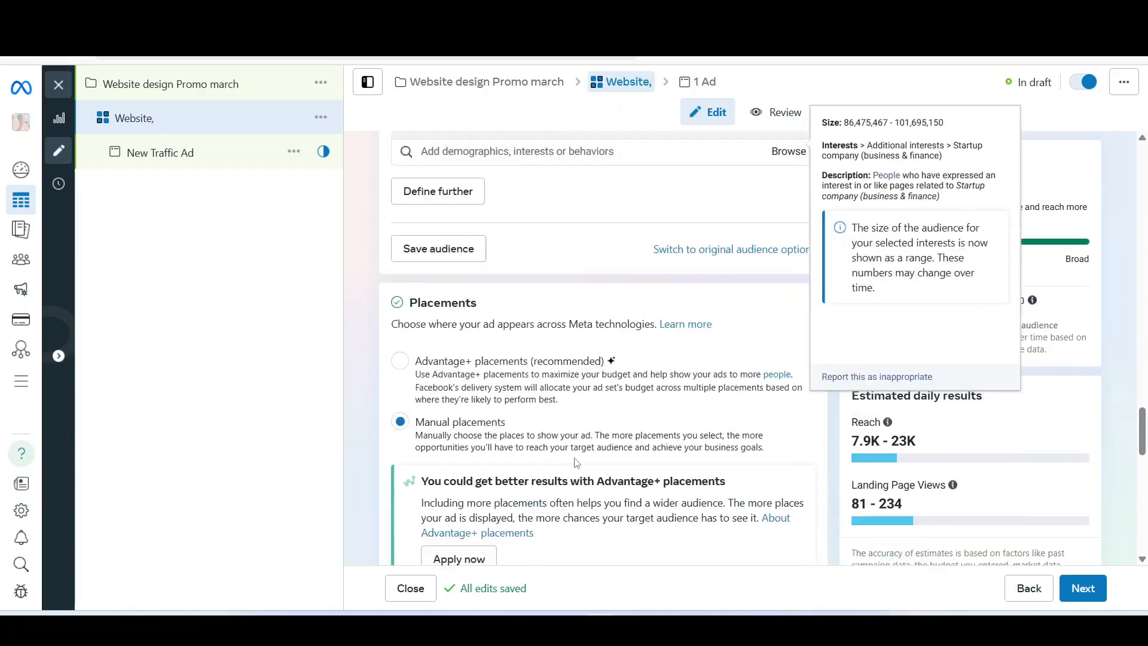
{"action": "scroll", "coordinate": [576, 461], "scroll_direction": "up", "scroll_amount": 20}
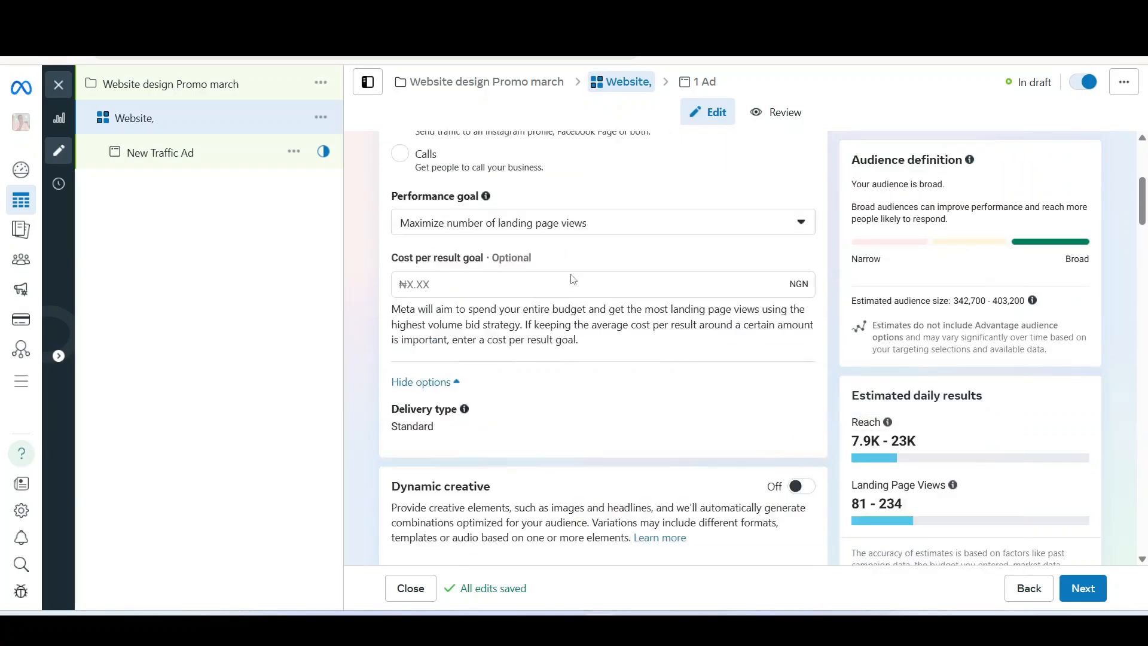
{"action": "scroll", "coordinate": [573, 279], "scroll_direction": "up", "scroll_amount": 5}
Change the ad set name to "Website Traffic, 50k".
{"action": "left_click", "coordinate": [472, 192]}
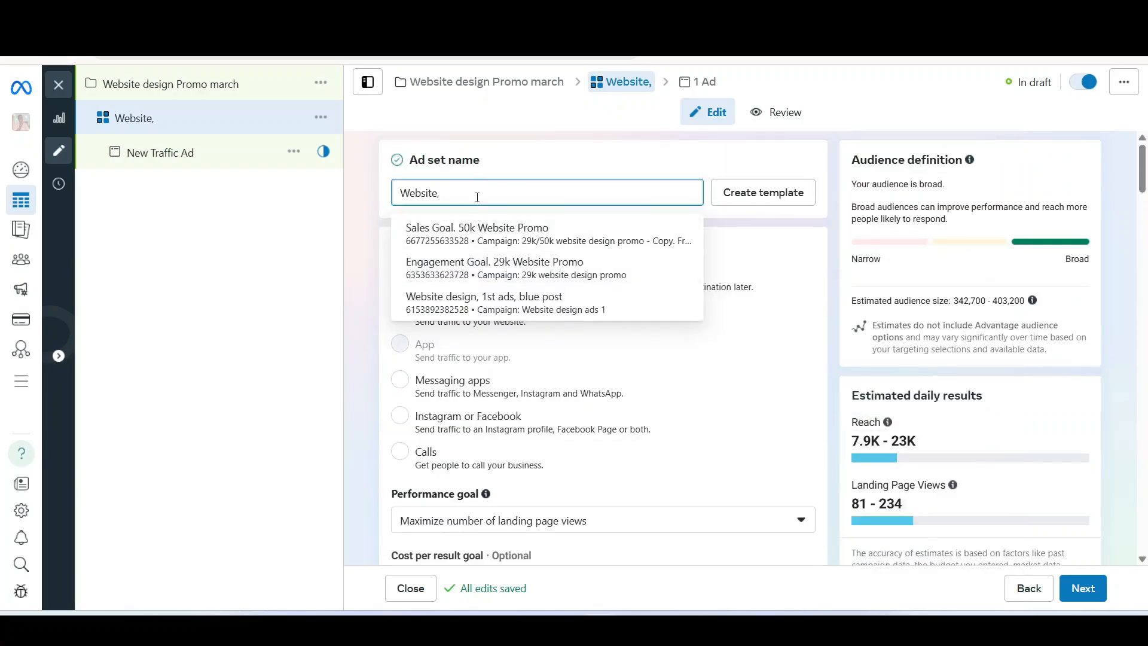
{"action": "type", "text": "5"}
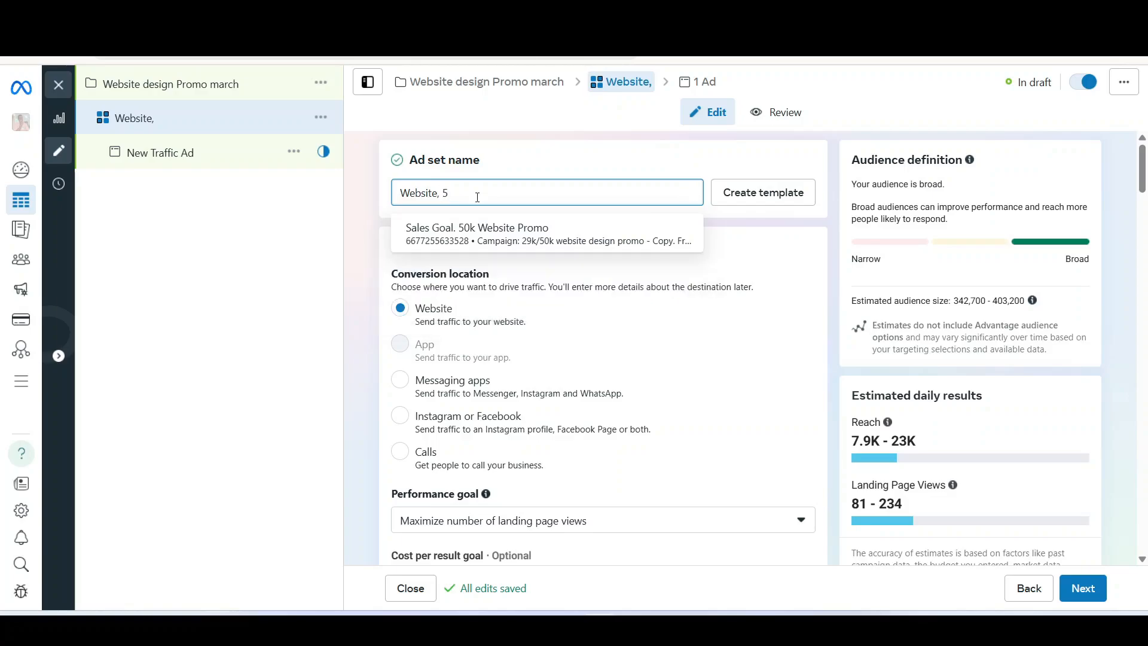
{"action": "key", "text": "BackSpace"}
{"action": "key", "text": "BackSpace"}
{"action": "key", "text": "BackSpace"}
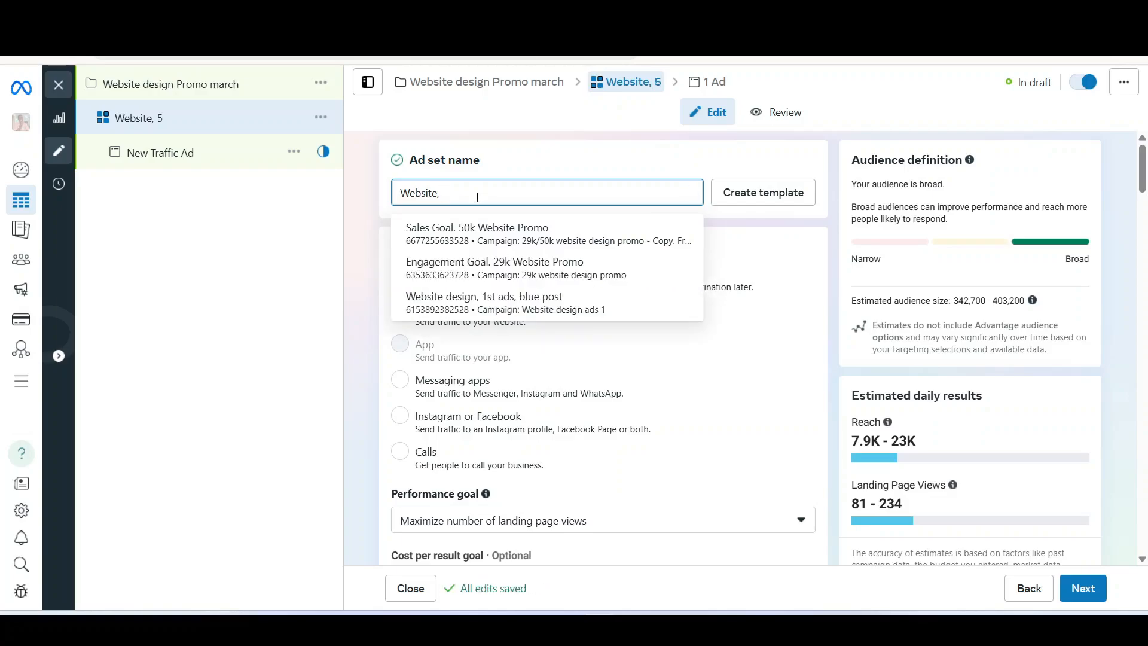
{"action": "type", "text": "Traffic"}
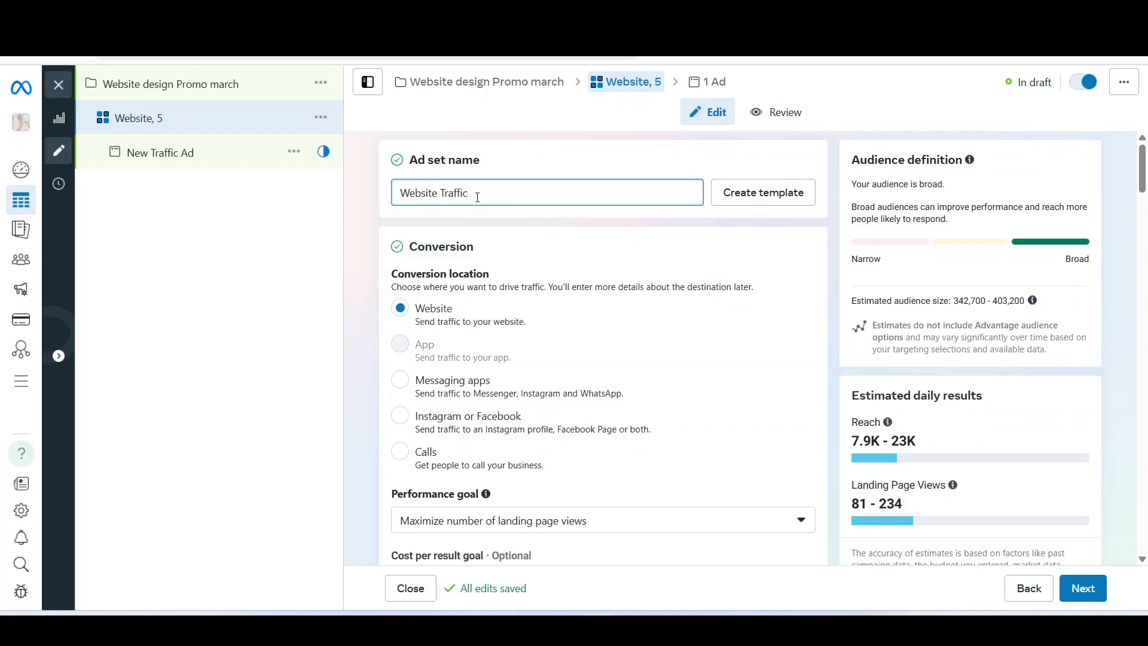
{"action": "type", "text": ", 50"}
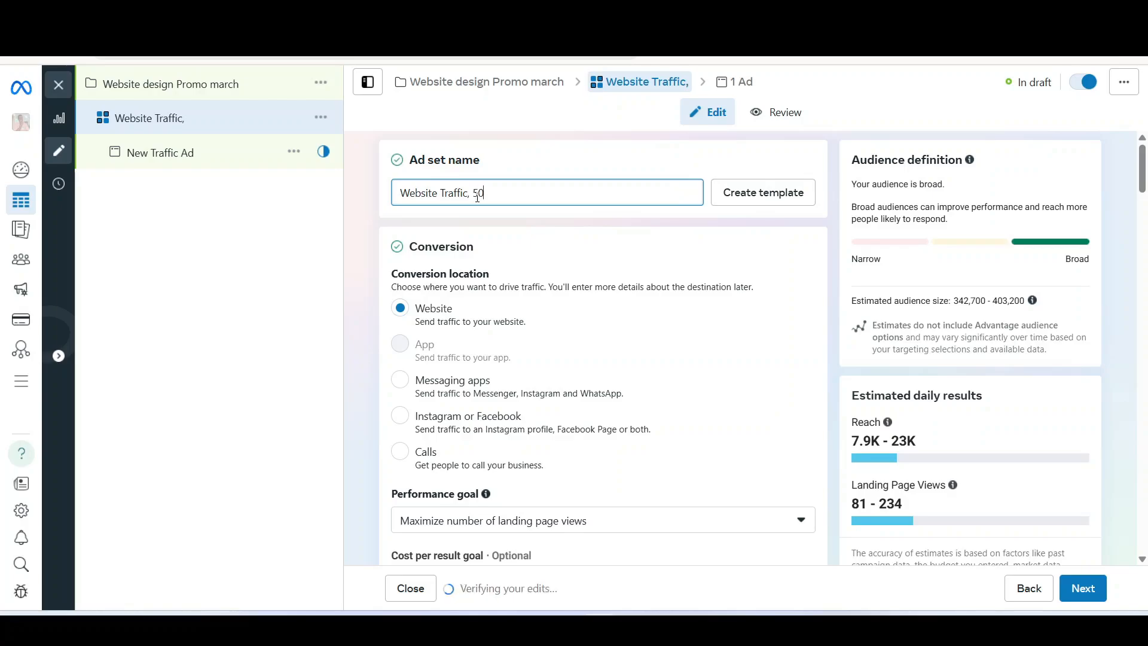
{"action": "type", "text": "k"}
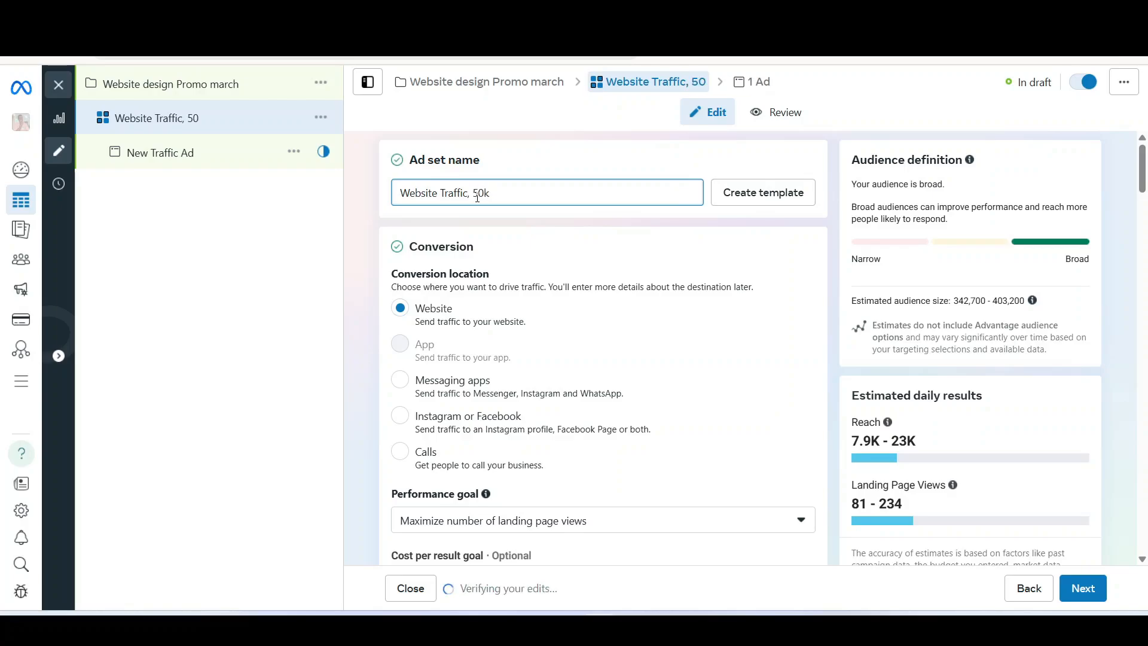
Extend the ad set name to "Website Traffic, 50k, 5 days," and continue to the ad level.
{"action": "type", "text": ", 5 days"}
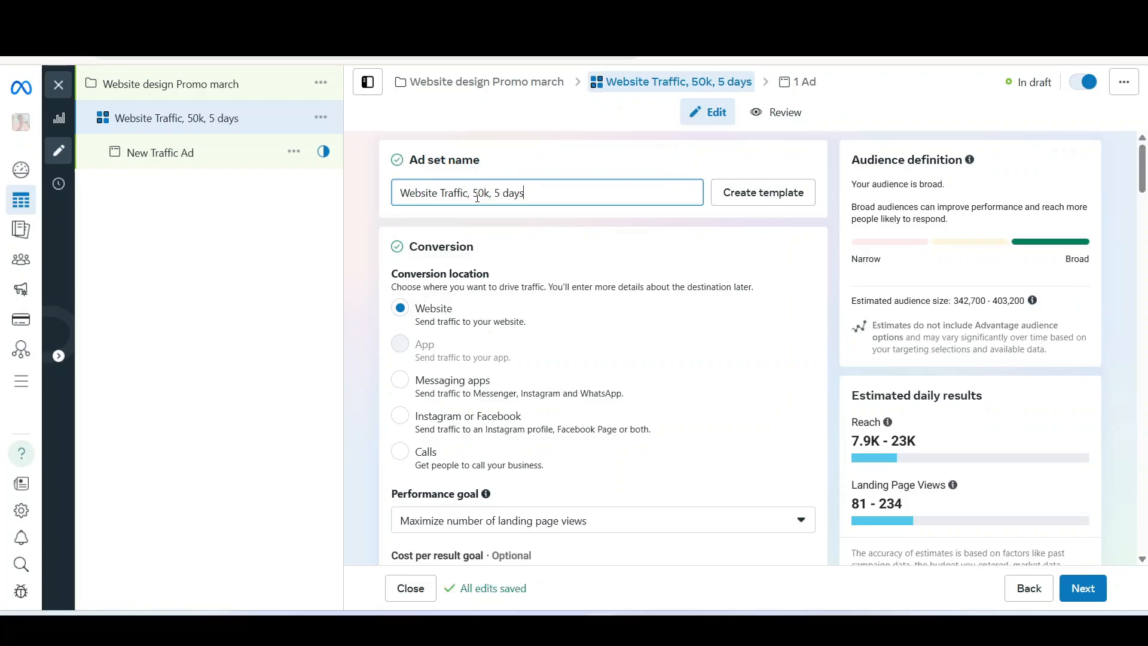
{"action": "type", "text": ","}
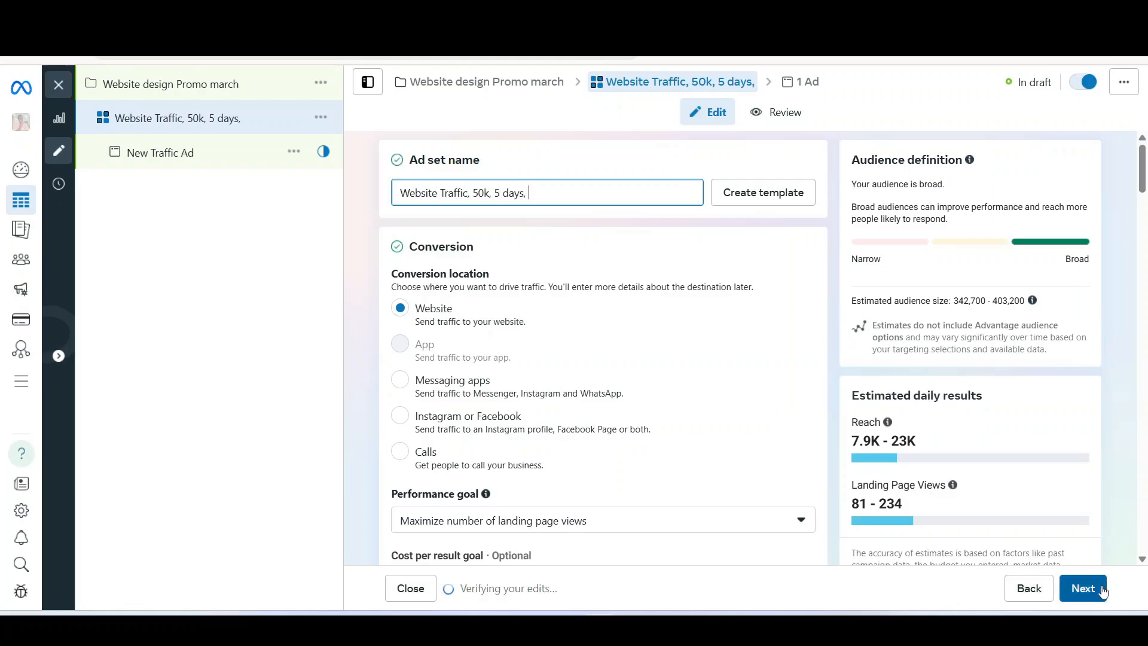
{"action": "left_click", "coordinate": [1084, 591]}
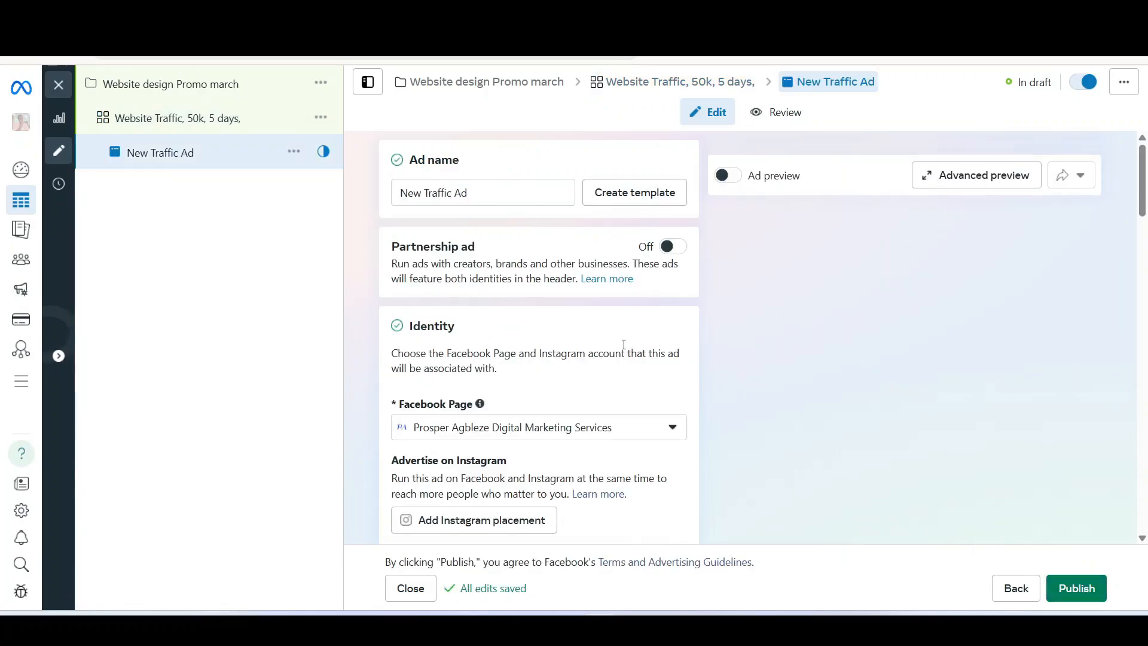
Rename the ad as "Green and Black Banner".
{"action": "double_click", "coordinate": [460, 192]}
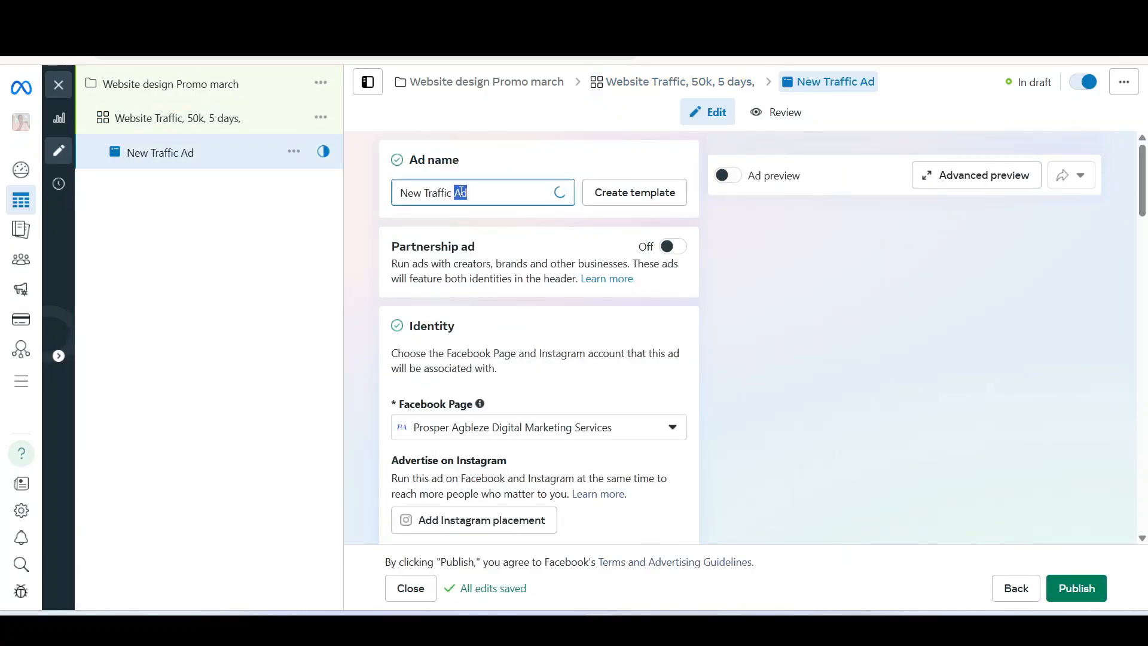
{"action": "triple_click", "coordinate": [460, 192]}
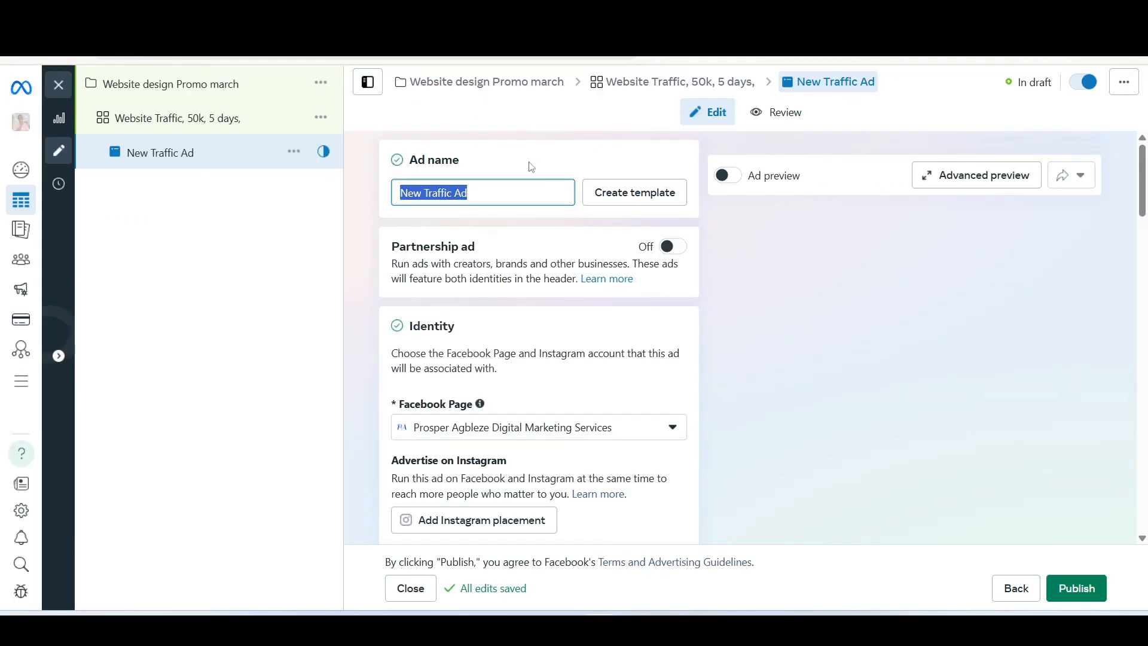
{"action": "type", "text": "Green "}
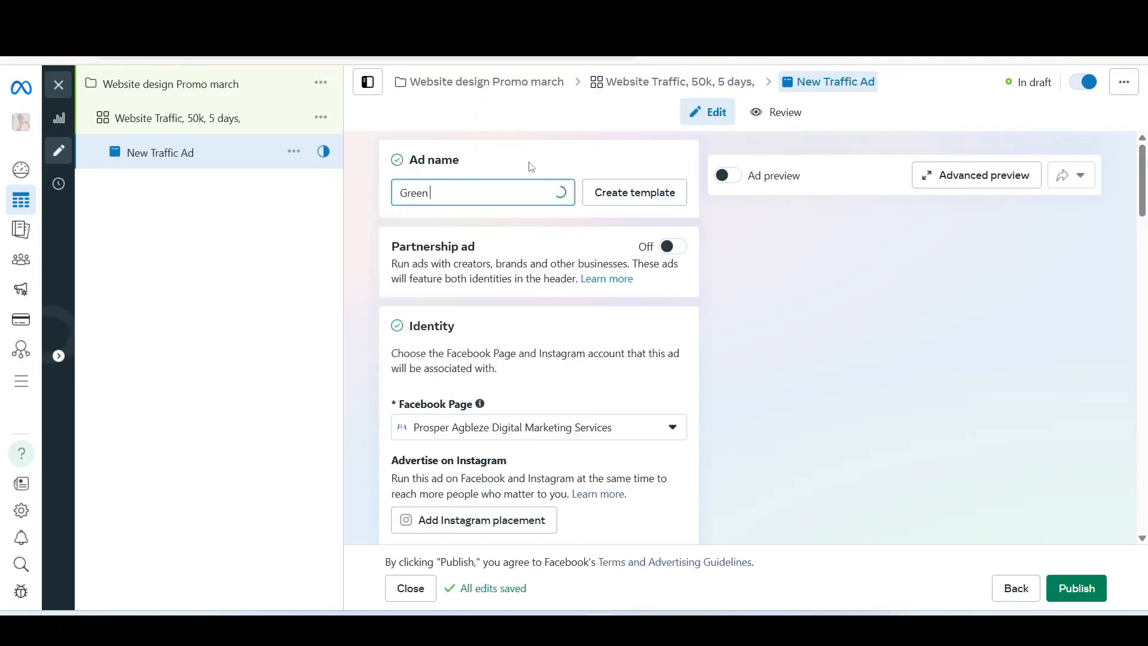
{"action": "type", "text": "and Black Banner"}
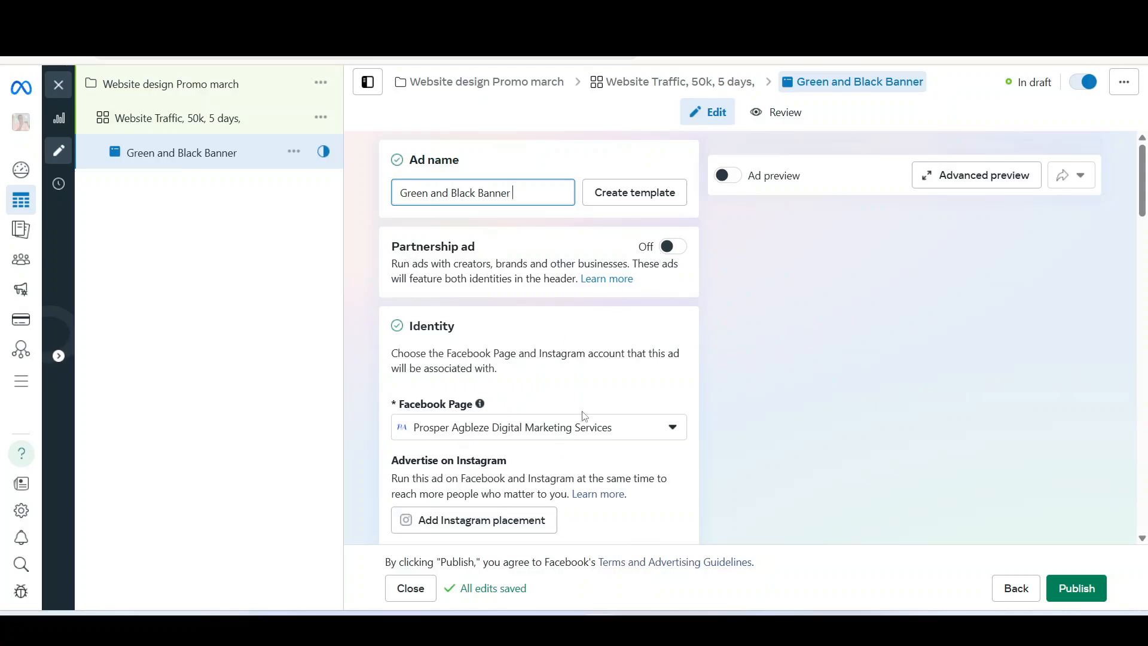
Check the Facebook Page choices without changing the Page, and set the ad setup to Use existing post.
{"action": "left_click", "coordinate": [673, 428]}
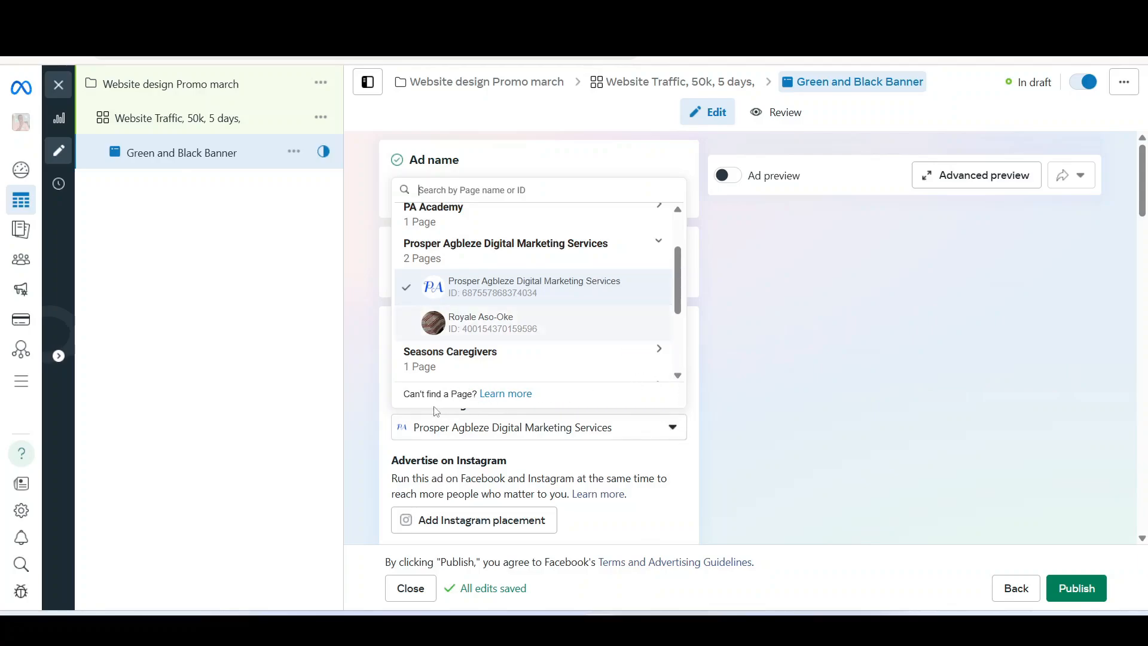
{"action": "left_click", "coordinate": [376, 320]}
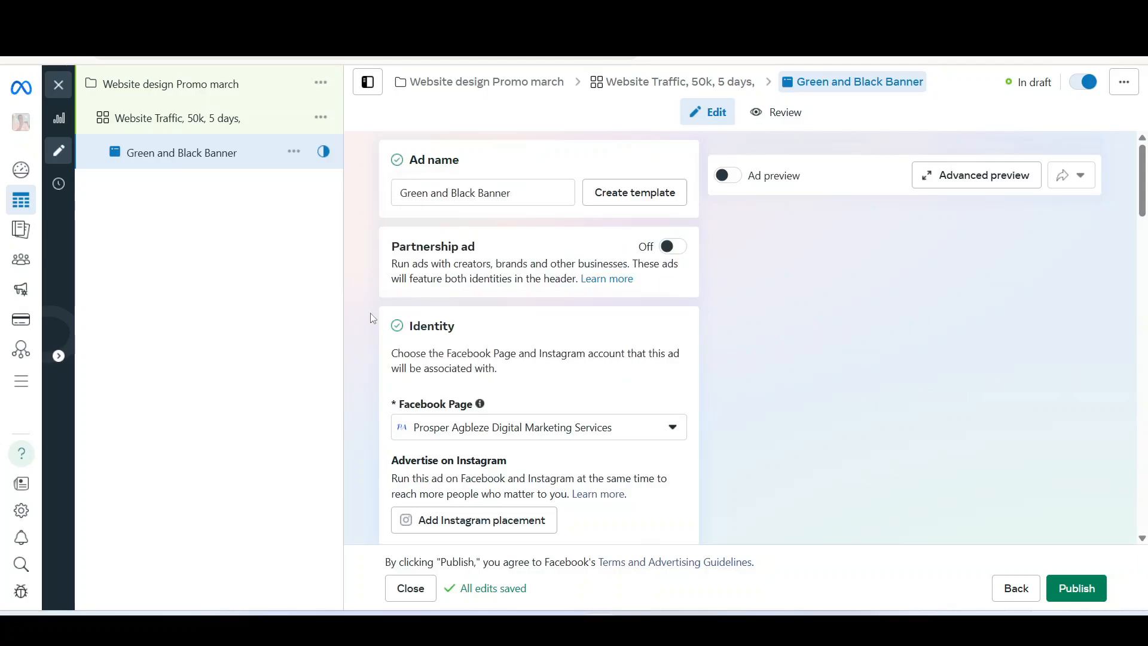
{"action": "scroll", "coordinate": [589, 460], "scroll_direction": "down", "scroll_amount": 1}
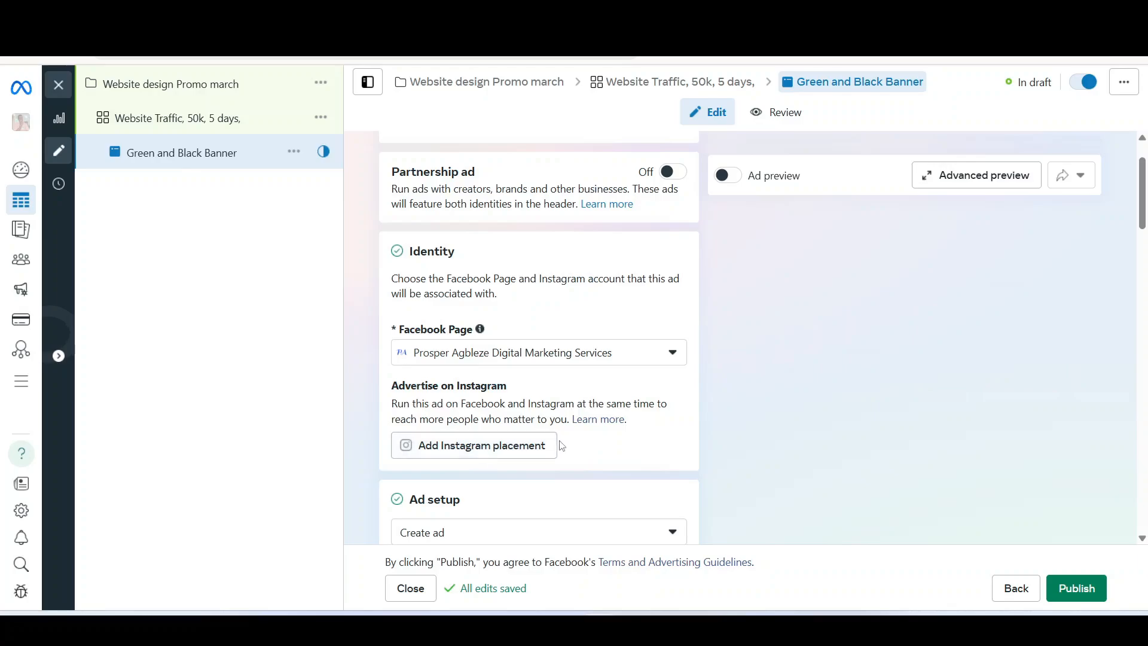
{"action": "scroll", "coordinate": [568, 456], "scroll_direction": "down", "scroll_amount": 1}
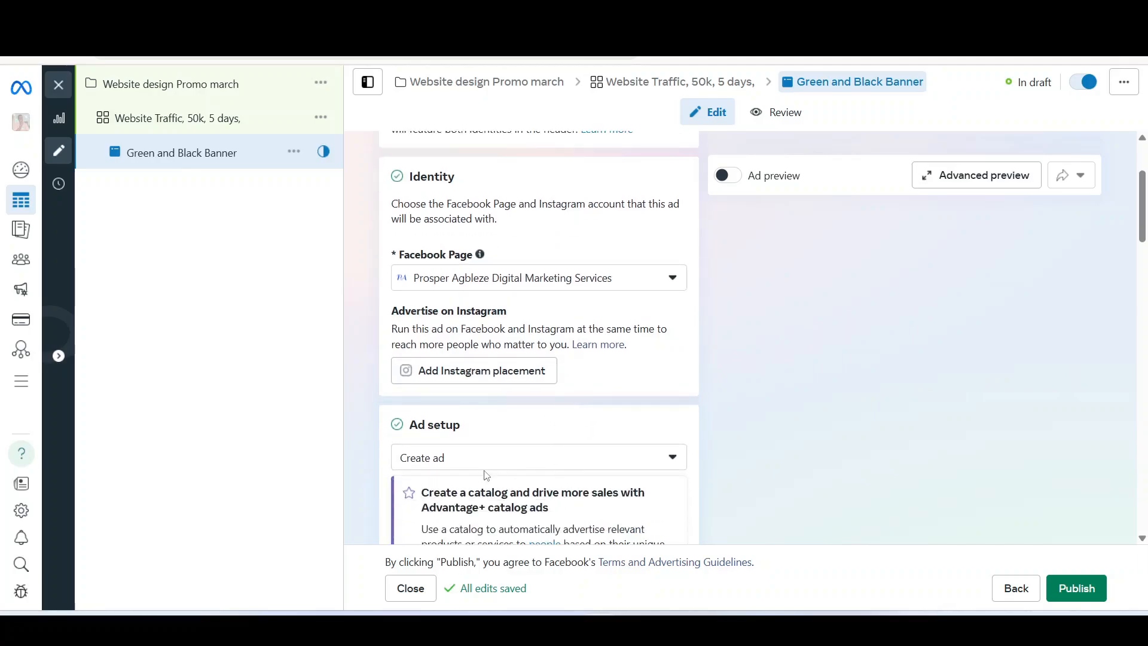
{"action": "scroll", "coordinate": [487, 476], "scroll_direction": "down", "scroll_amount": 2}
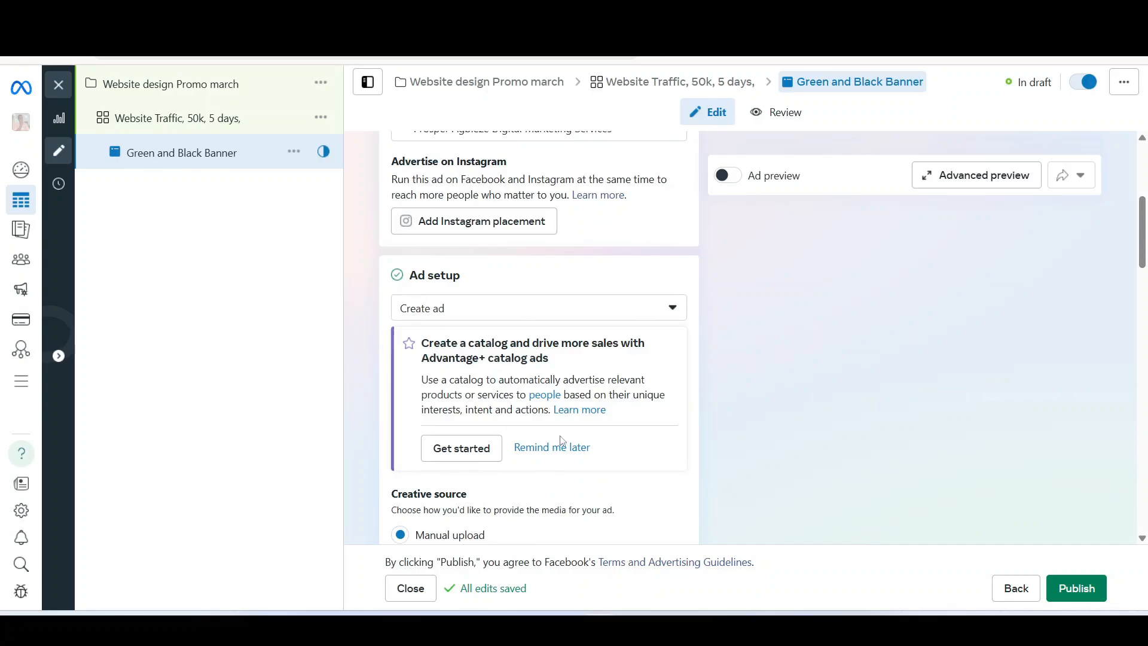
{"action": "scroll", "coordinate": [538, 486], "scroll_direction": "down", "scroll_amount": 1}
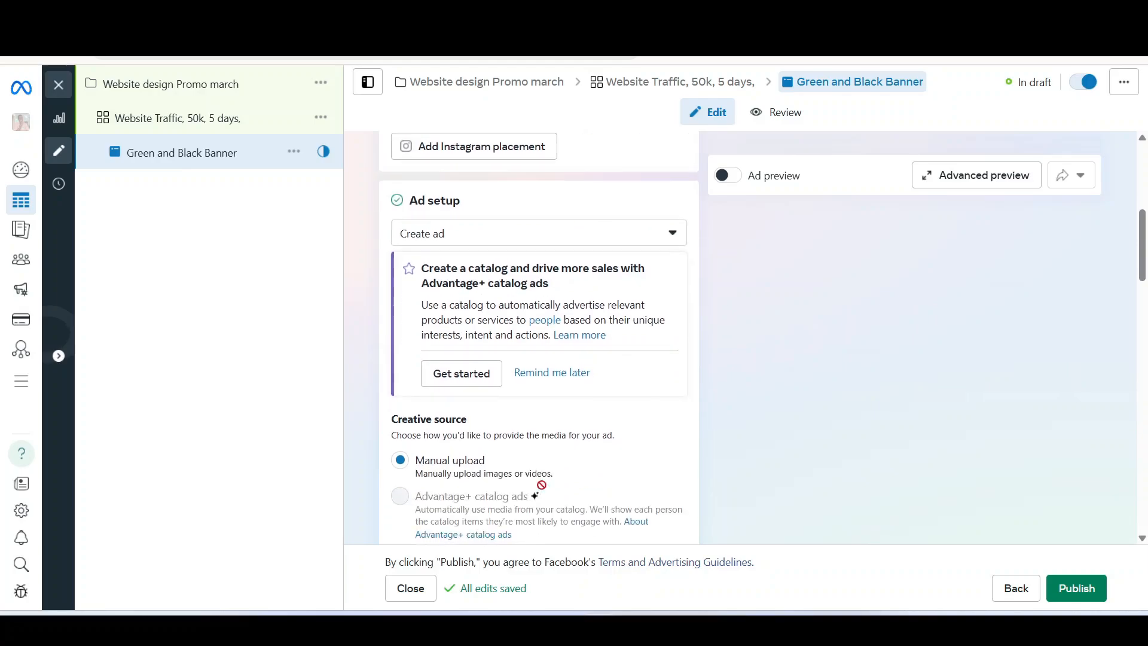
{"action": "left_click", "coordinate": [668, 239]}
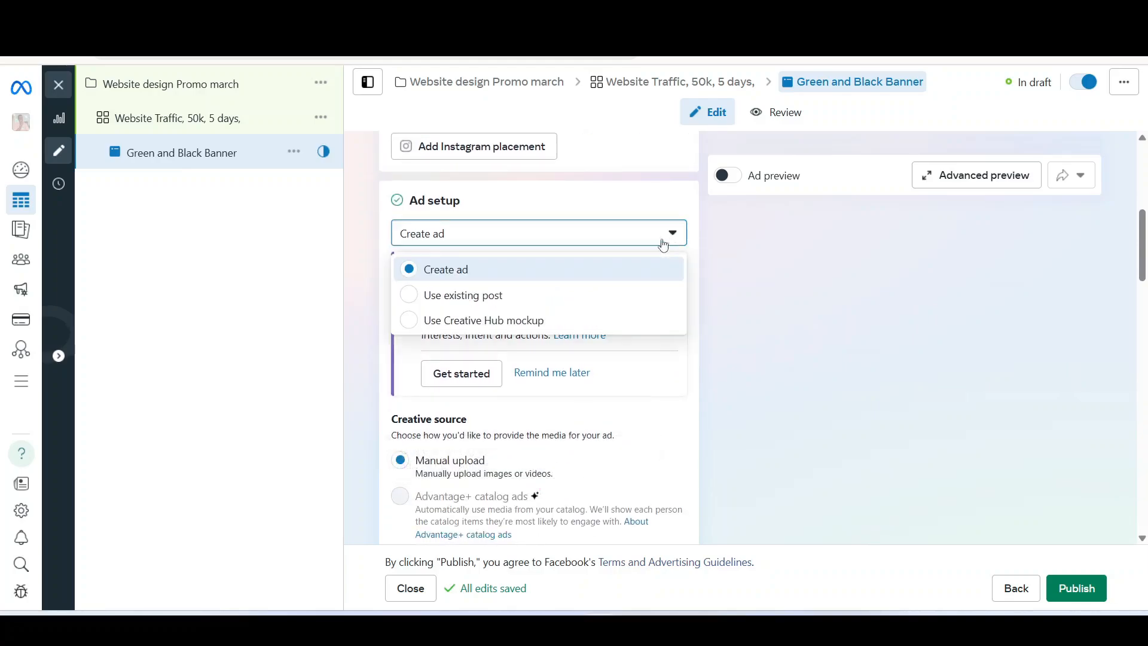
{"action": "left_click", "coordinate": [496, 303]}
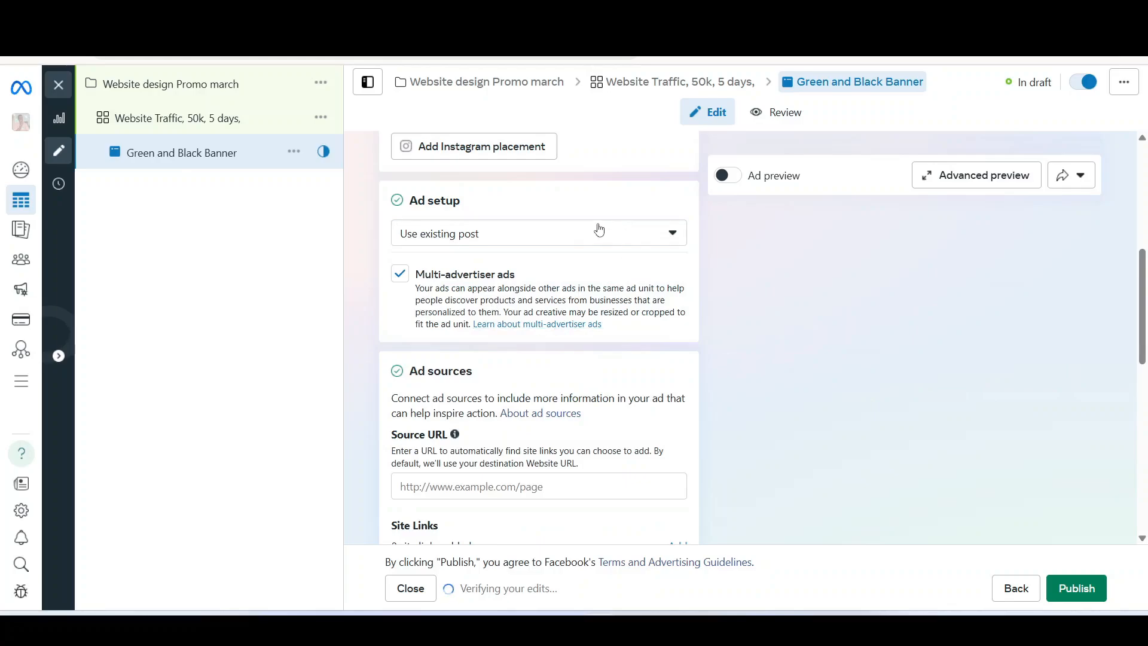
Open the selection of existing posts for the ad creative.
{"action": "scroll", "coordinate": [553, 430], "scroll_direction": "down", "scroll_amount": 2}
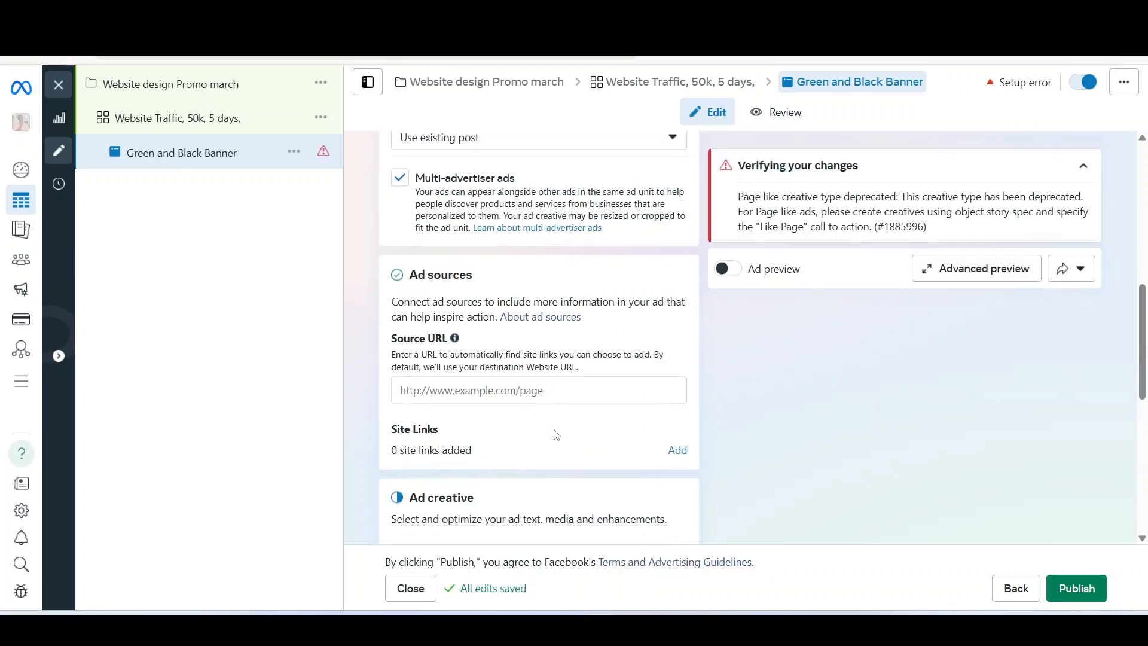
{"action": "scroll", "coordinate": [556, 434], "scroll_direction": "down", "scroll_amount": 2}
{"action": "scroll", "coordinate": [423, 302], "scroll_direction": "up", "scroll_amount": 3}
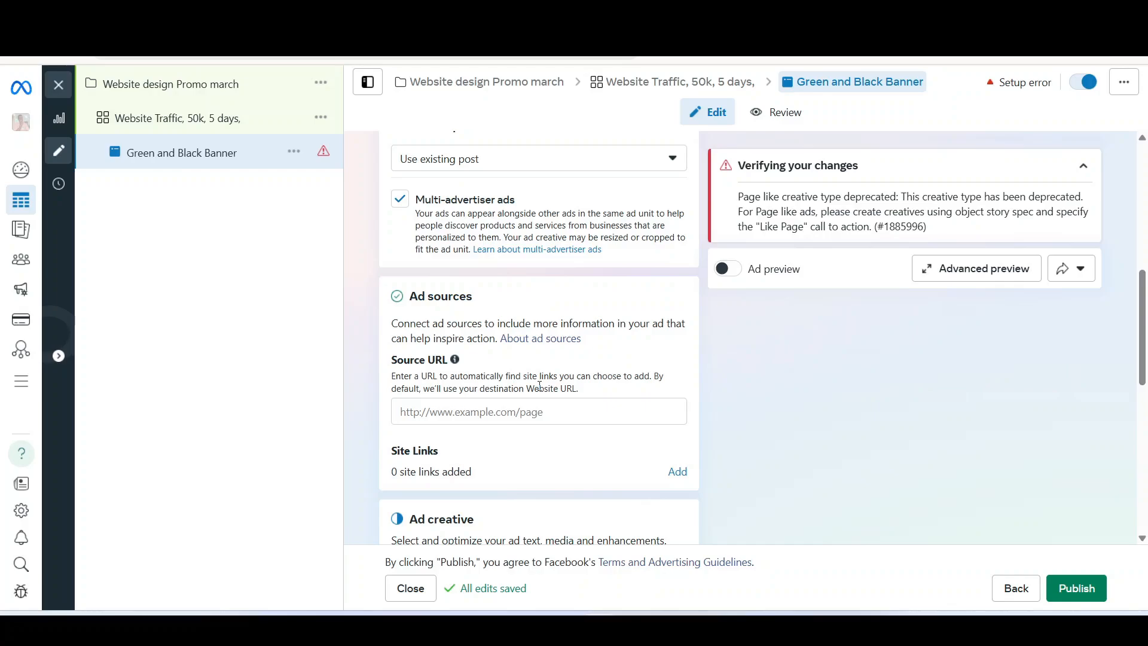
{"action": "scroll", "coordinate": [533, 405], "scroll_direction": "down", "scroll_amount": 3}
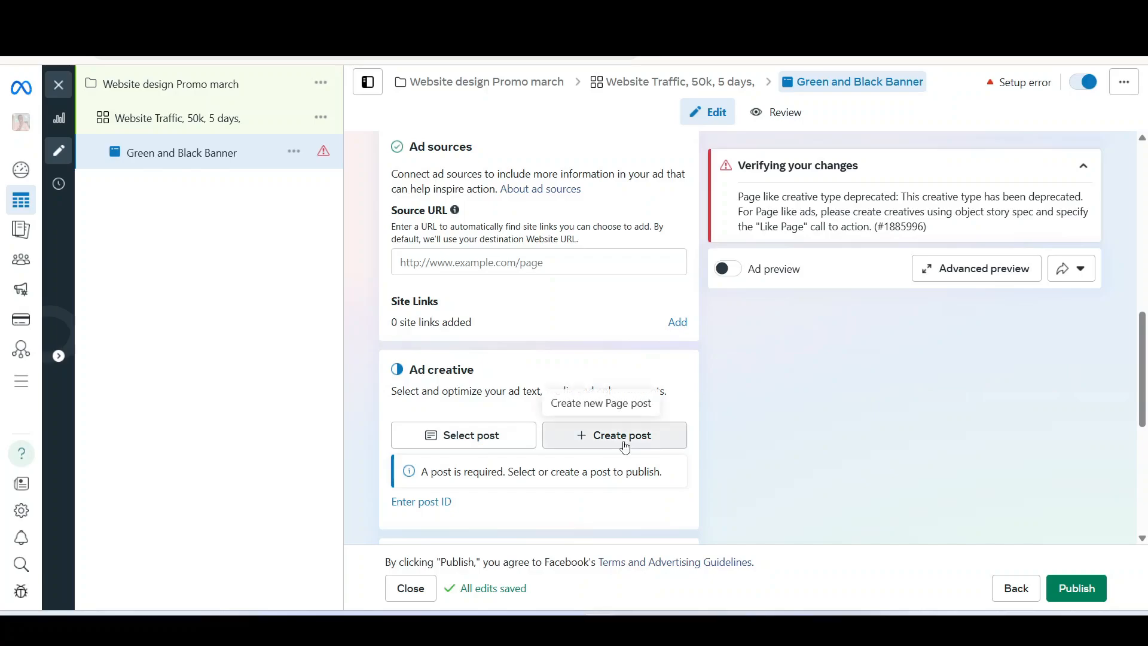
{"action": "left_click", "coordinate": [483, 444]}
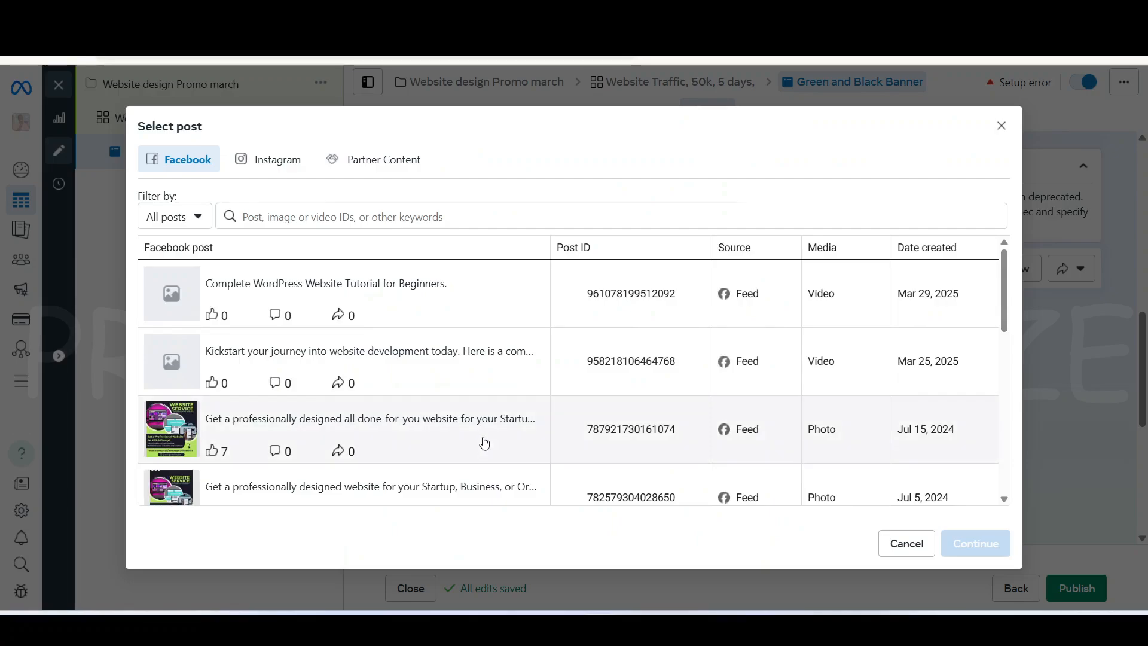
Browse the Facebook and Instagram posts available for use as the ad creative.
{"action": "scroll", "coordinate": [341, 407], "scroll_direction": "down", "scroll_amount": 4}
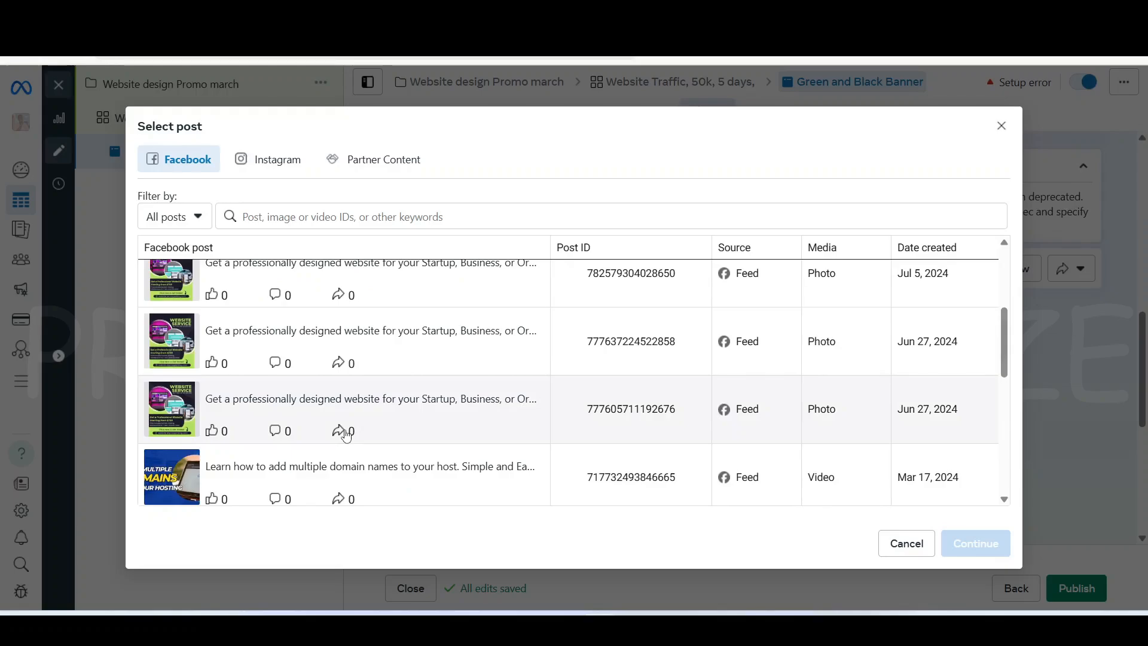
{"action": "scroll", "coordinate": [341, 430], "scroll_direction": "down", "scroll_amount": 1}
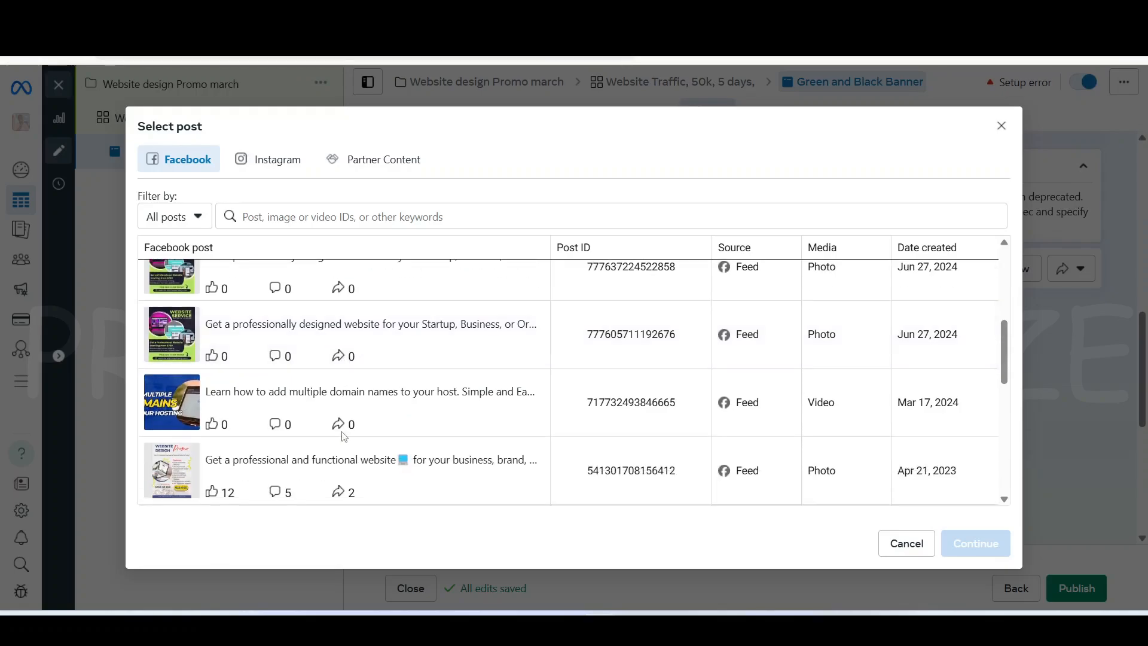
{"action": "scroll", "coordinate": [328, 333], "scroll_direction": "up", "scroll_amount": 1}
{"action": "scroll", "coordinate": [382, 386], "scroll_direction": "up", "scroll_amount": 3}
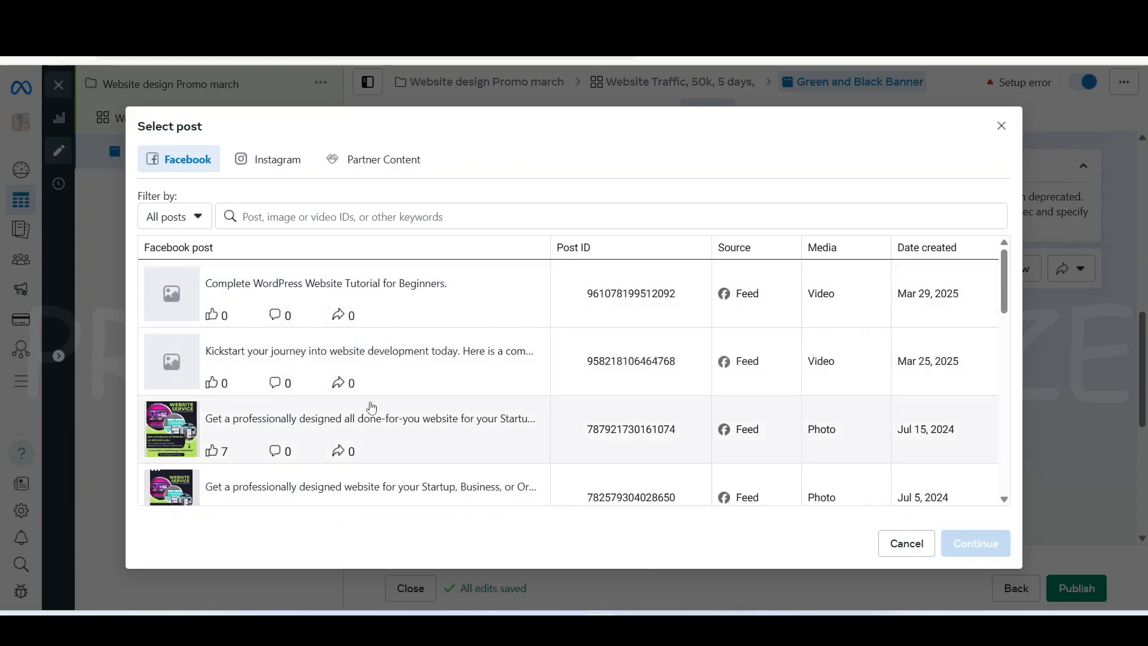
{"action": "scroll", "coordinate": [312, 406], "scroll_direction": "down", "scroll_amount": 3}
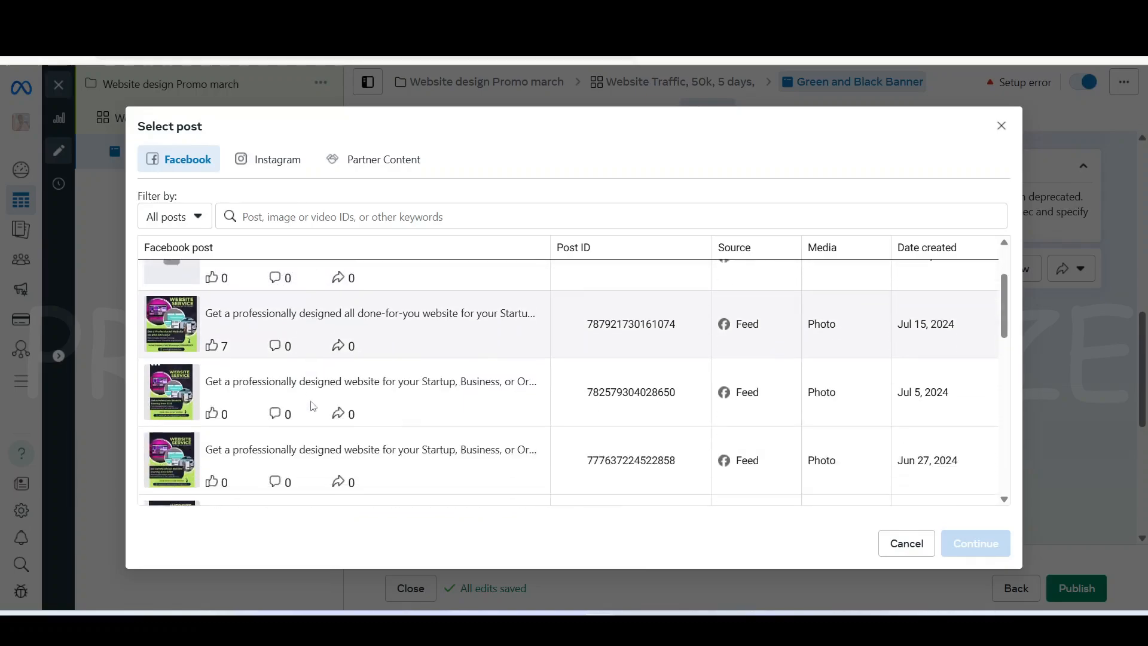
{"action": "left_click", "coordinate": [278, 162]}
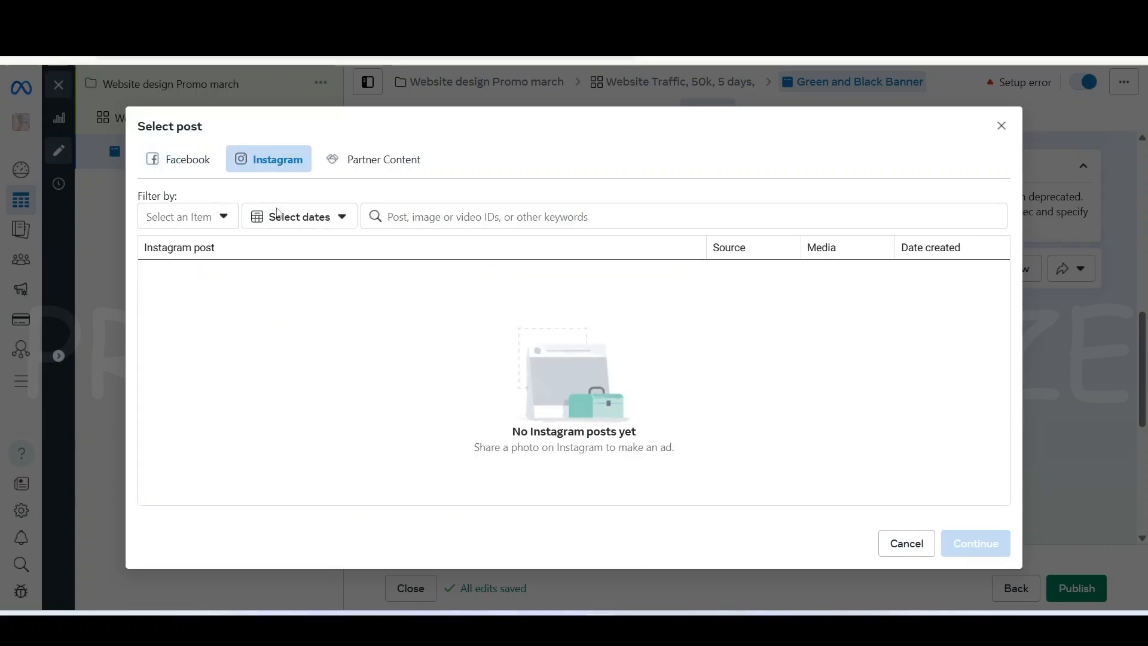
{"action": "left_click", "coordinate": [201, 165]}
{"action": "scroll", "coordinate": [252, 419], "scroll_direction": "down", "scroll_amount": 3}
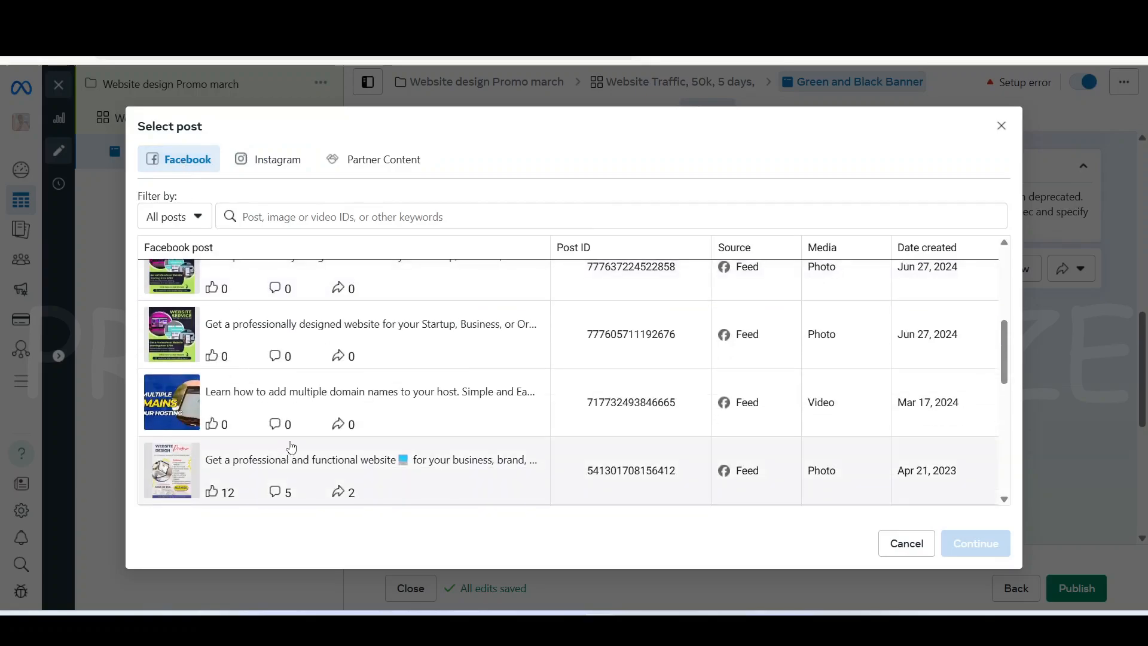
{"action": "scroll", "coordinate": [281, 406], "scroll_direction": "up", "scroll_amount": 1}
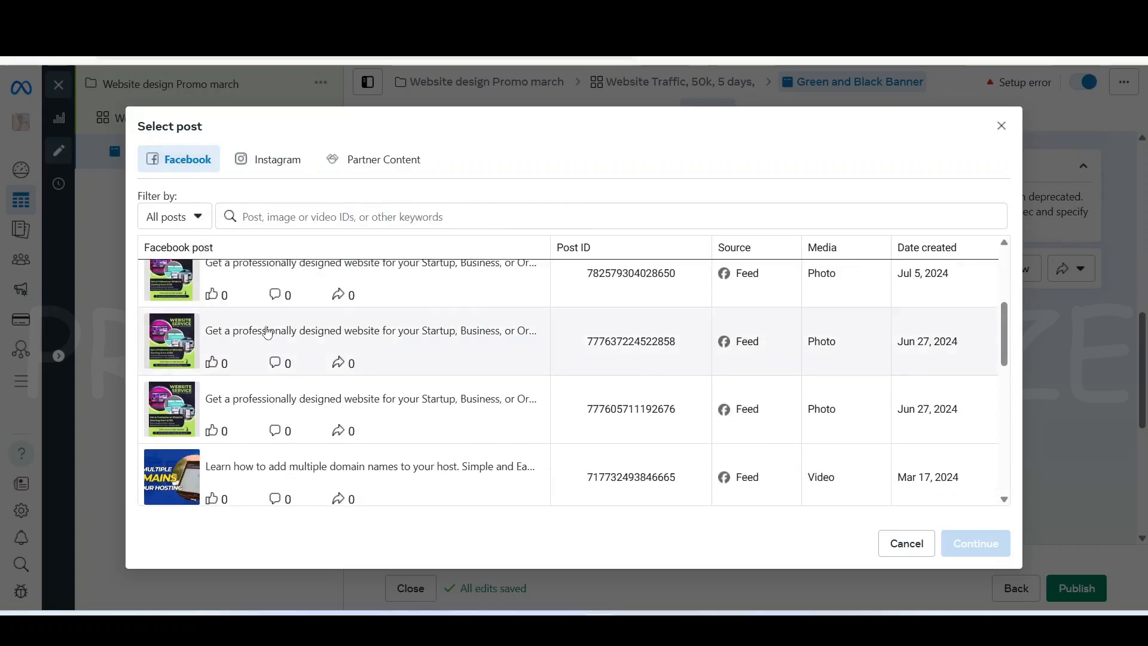
Use the first-listed of the two Jun 27, 2024 website design photo posts from Facebook as the ad creative.
{"action": "left_click", "coordinate": [328, 330]}
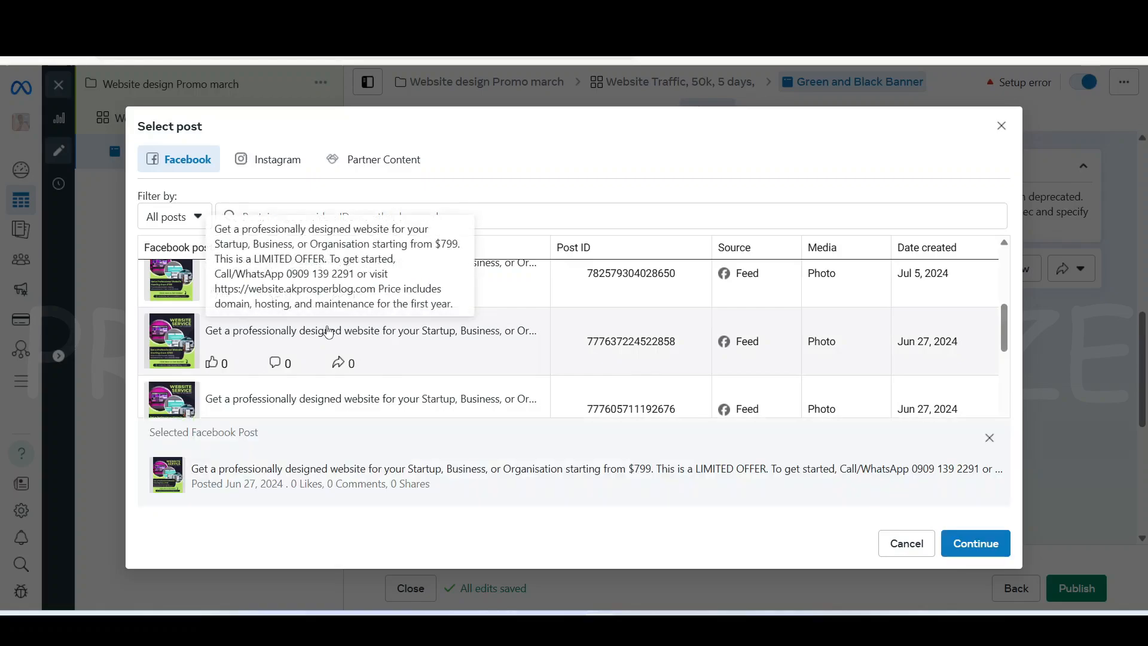
{"action": "left_click", "coordinate": [327, 333]}
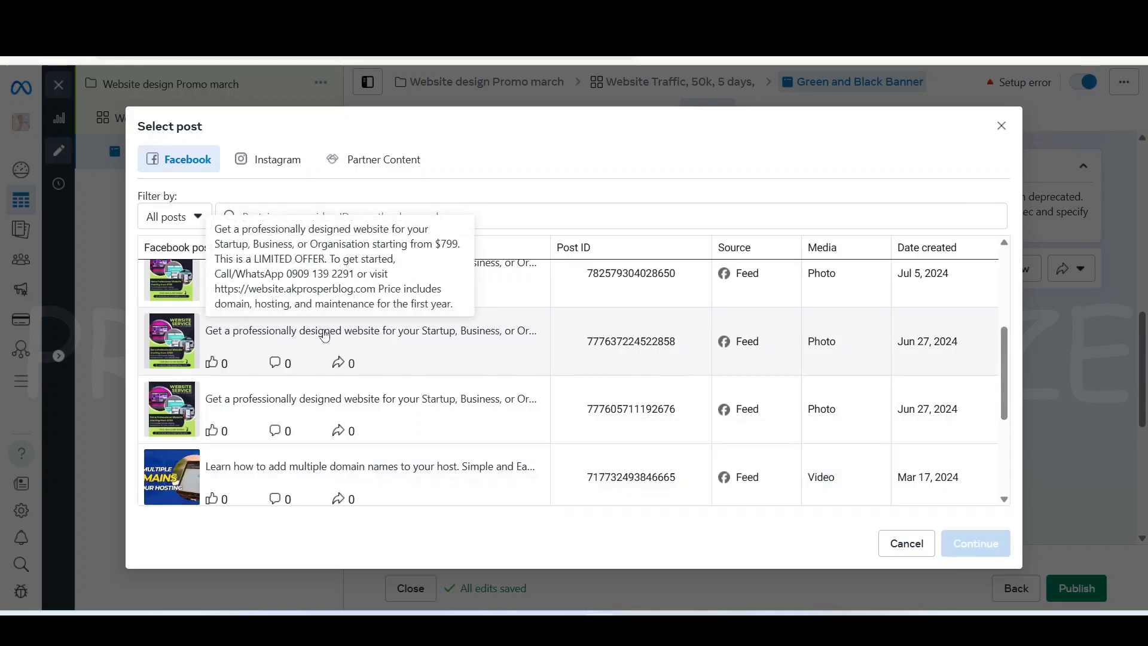
{"action": "left_click", "coordinate": [333, 331]}
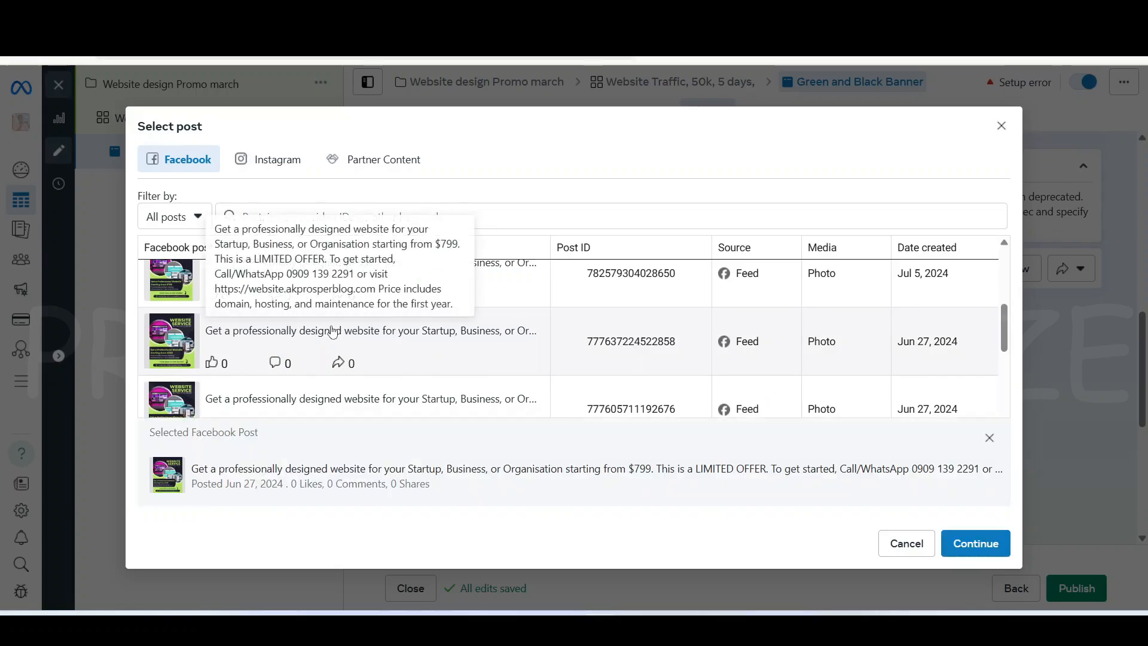
{"action": "left_click", "coordinate": [990, 545]}
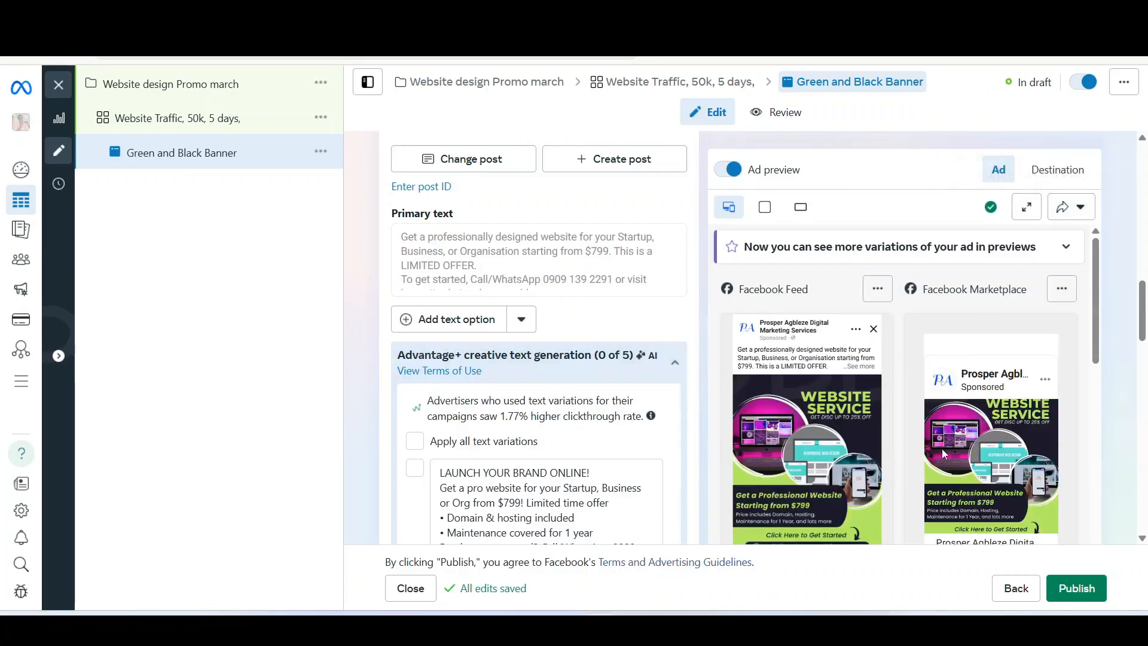
Review the ad's suggested text variations, call to action and Facebook Feed preview for the chosen post.
{"action": "scroll", "coordinate": [525, 418], "scroll_direction": "down", "scroll_amount": 5}
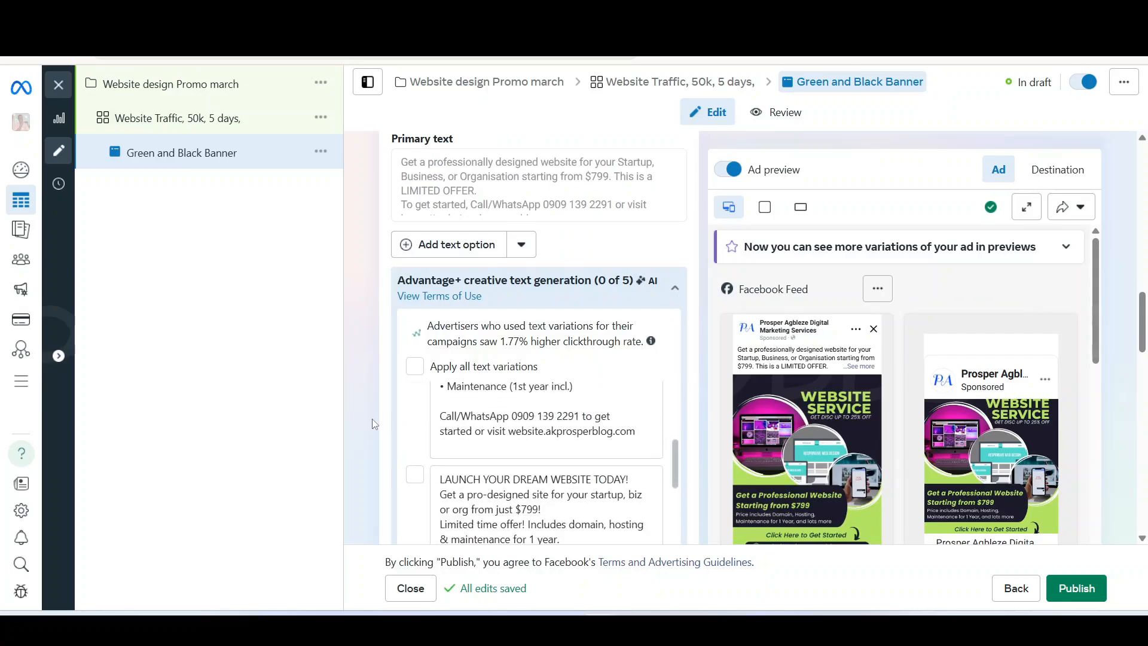
{"action": "scroll", "coordinate": [373, 423], "scroll_direction": "down", "scroll_amount": 6}
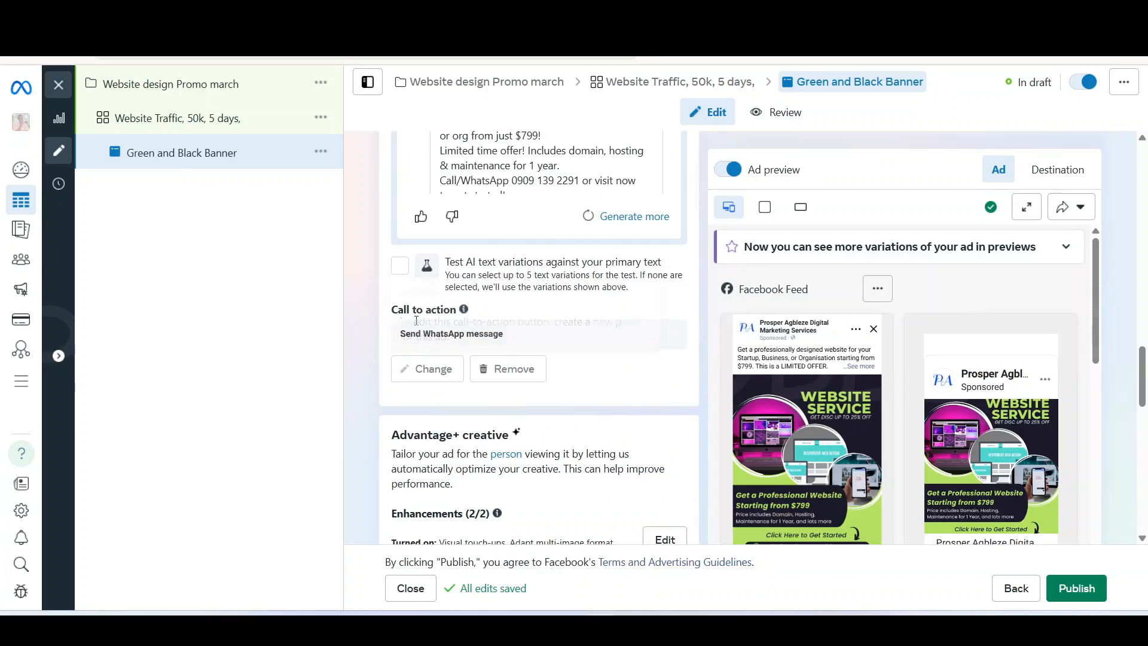
{"action": "scroll", "coordinate": [783, 463], "scroll_direction": "down", "scroll_amount": 3}
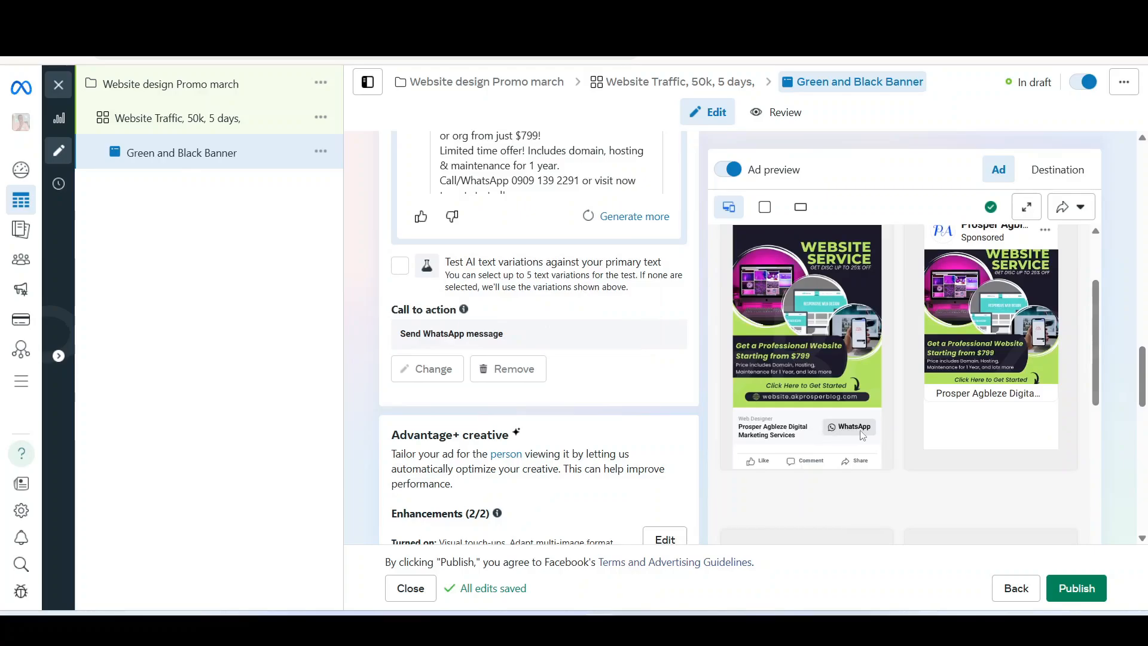
{"action": "scroll", "coordinate": [418, 436], "scroll_direction": "up", "scroll_amount": 3}
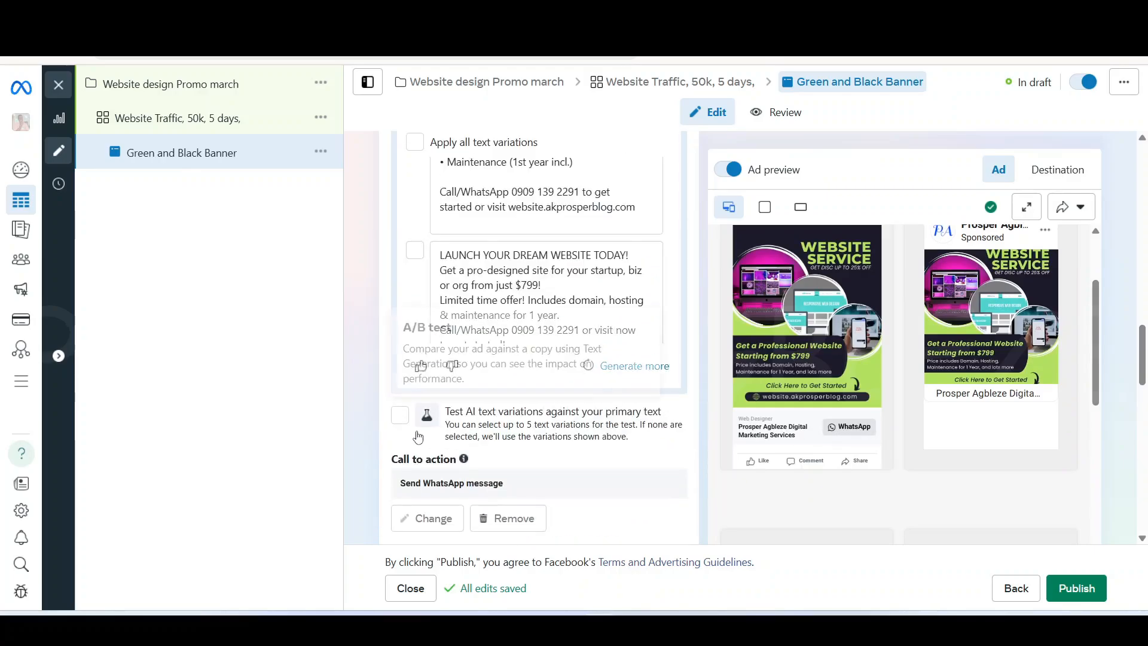
{"action": "scroll", "coordinate": [419, 436], "scroll_direction": "up", "scroll_amount": 4}
{"action": "scroll", "coordinate": [362, 395], "scroll_direction": "up", "scroll_amount": 4}
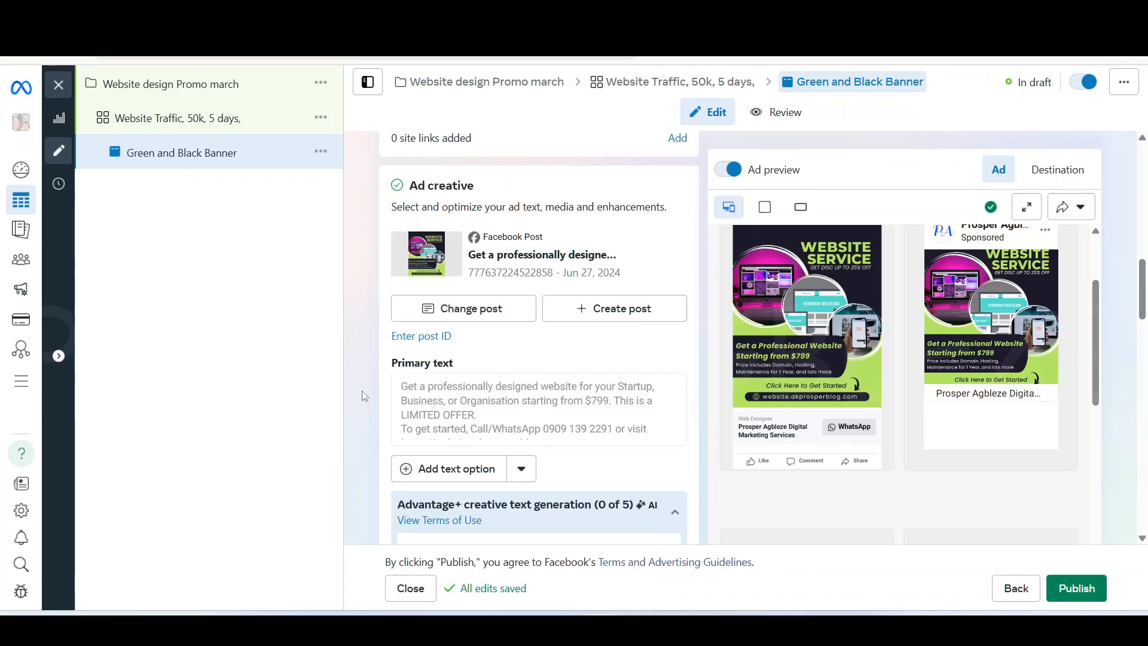
Review the ad's call to action, Advantage+ creative enhancements and message template.
{"action": "scroll", "coordinate": [362, 396], "scroll_direction": "down", "scroll_amount": 10}
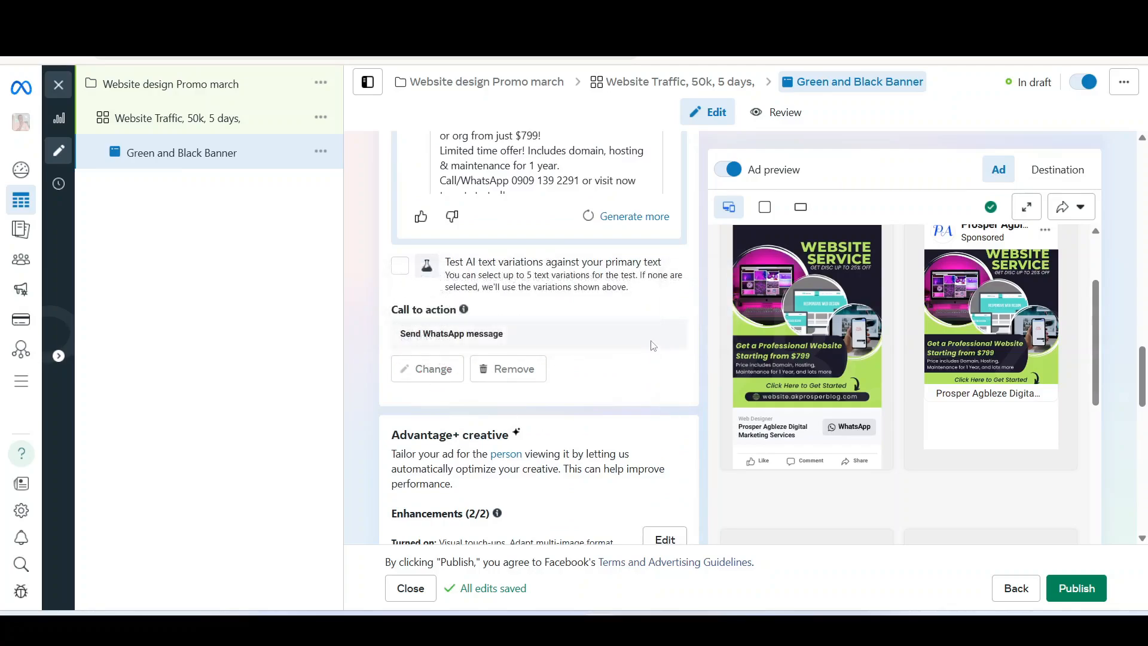
{"action": "scroll", "coordinate": [669, 465], "scroll_direction": "down", "scroll_amount": 1}
{"action": "scroll", "coordinate": [669, 465], "scroll_direction": "down", "scroll_amount": 2}
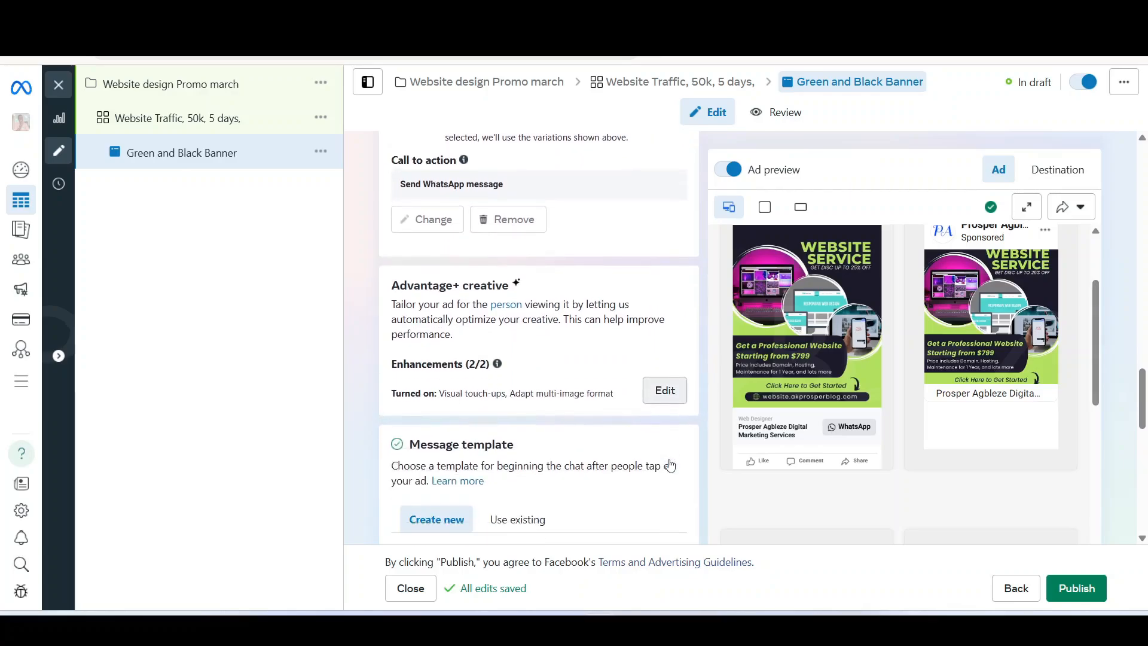
{"action": "scroll", "coordinate": [669, 465], "scroll_direction": "down", "scroll_amount": 6}
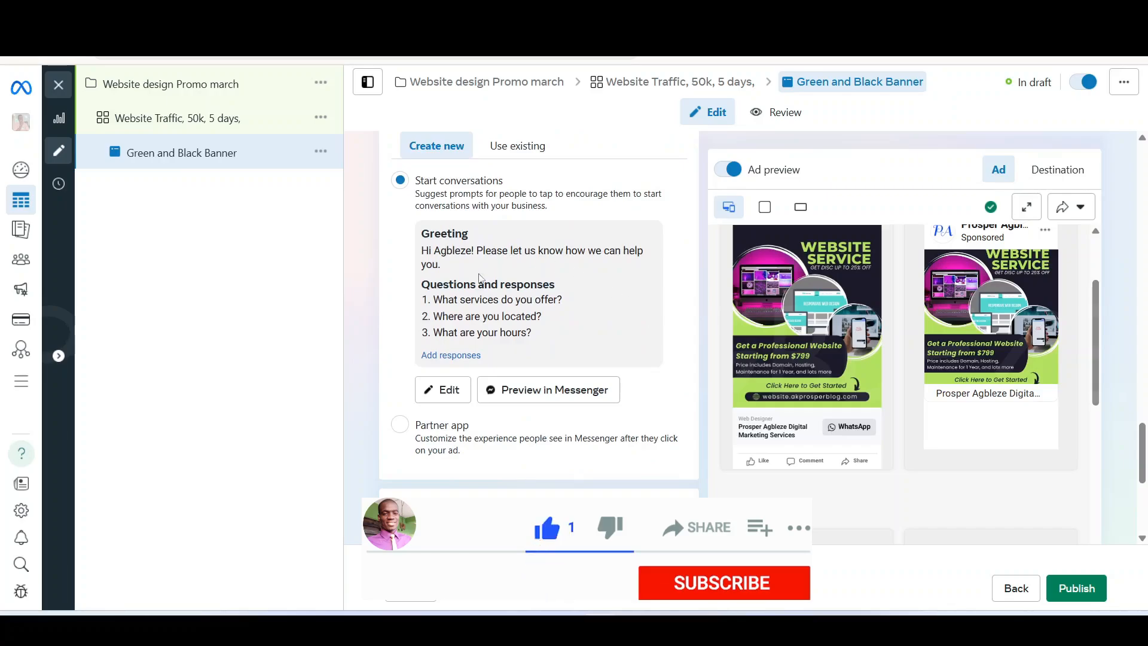
{"action": "scroll", "coordinate": [479, 277], "scroll_direction": "up", "scroll_amount": 15}
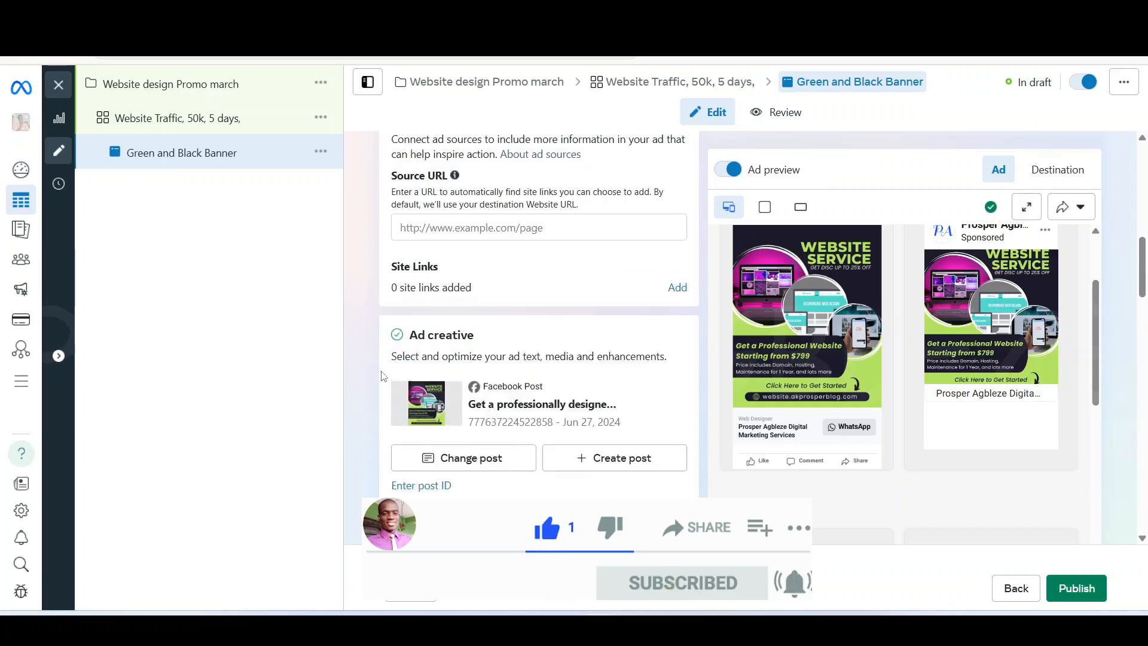
{"action": "scroll", "coordinate": [383, 376], "scroll_direction": "up", "scroll_amount": 4}
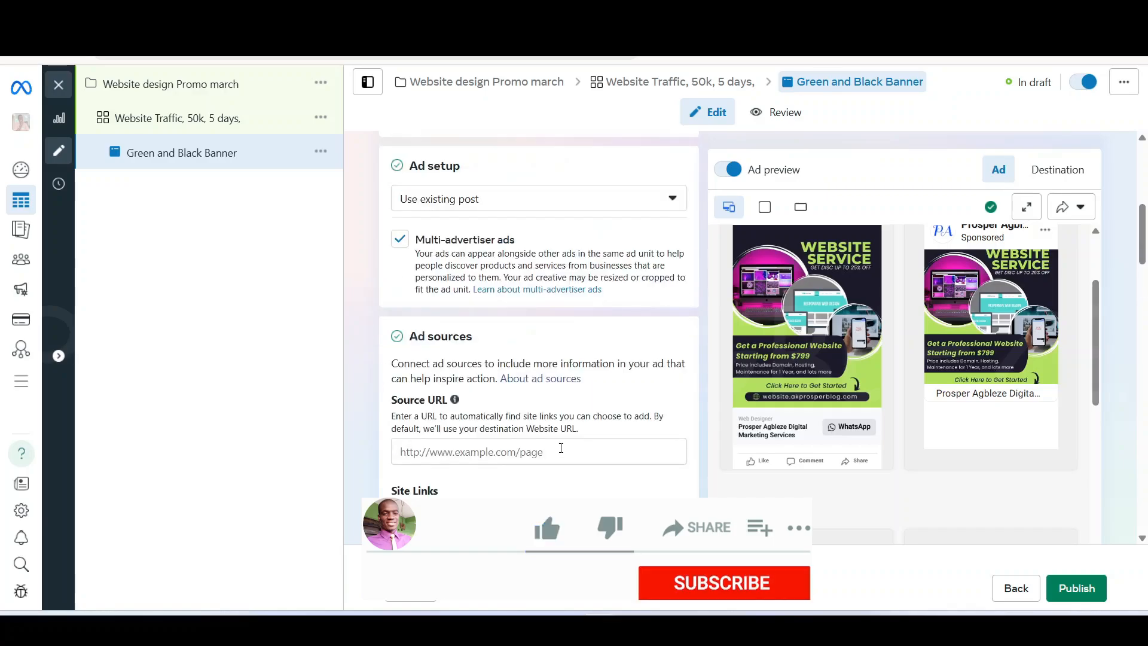
{"action": "left_click", "coordinate": [561, 448]}
{"action": "scroll", "coordinate": [560, 447], "scroll_direction": "up", "scroll_amount": 1}
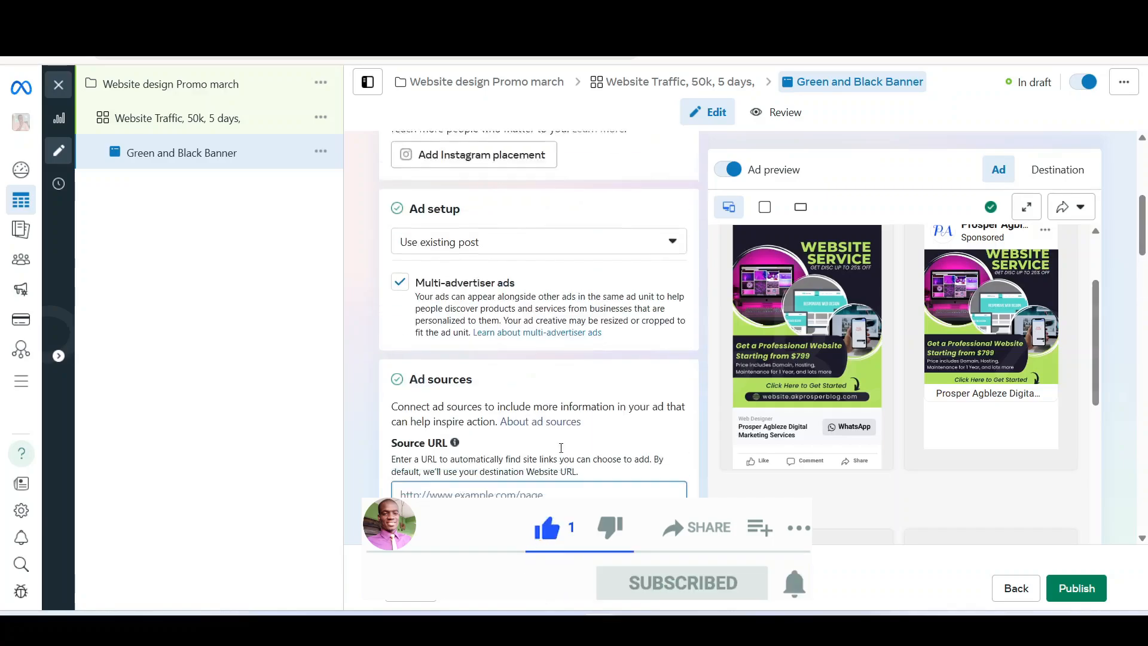
{"action": "scroll", "coordinate": [561, 448], "scroll_direction": "up", "scroll_amount": 3}
{"action": "scroll", "coordinate": [561, 452], "scroll_direction": "up", "scroll_amount": 3}
{"action": "scroll", "coordinate": [505, 386], "scroll_direction": "down", "scroll_amount": 9}
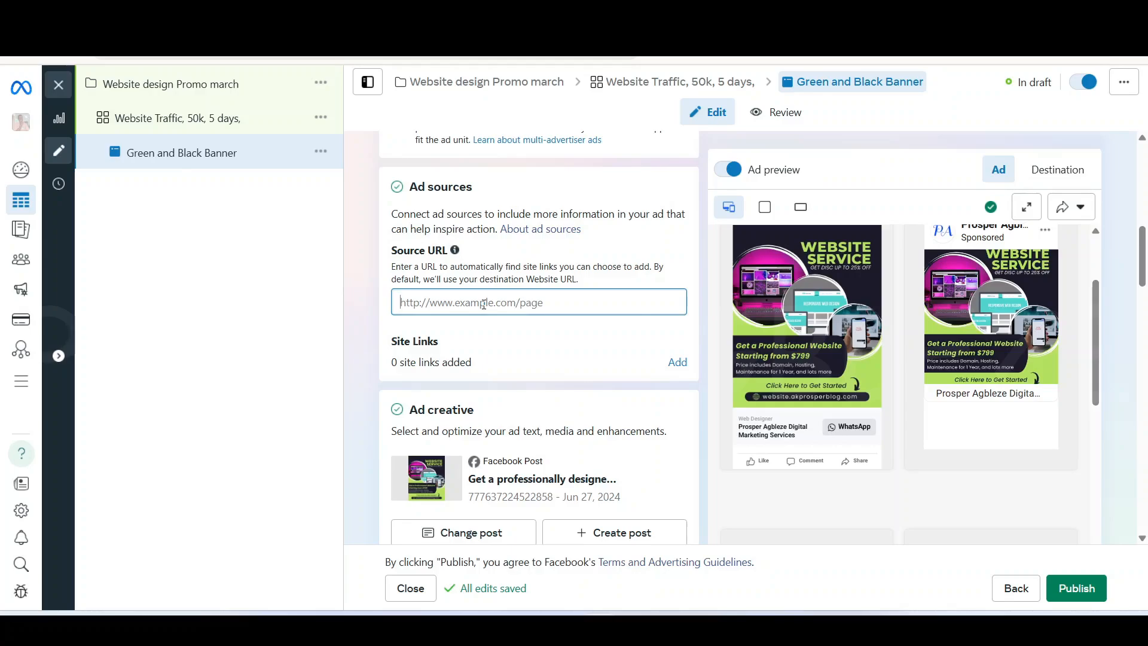
{"action": "type", "text": "ak"}
{"action": "key", "text": "BackSpace"}
{"action": "key", "text": "BackSpace"}
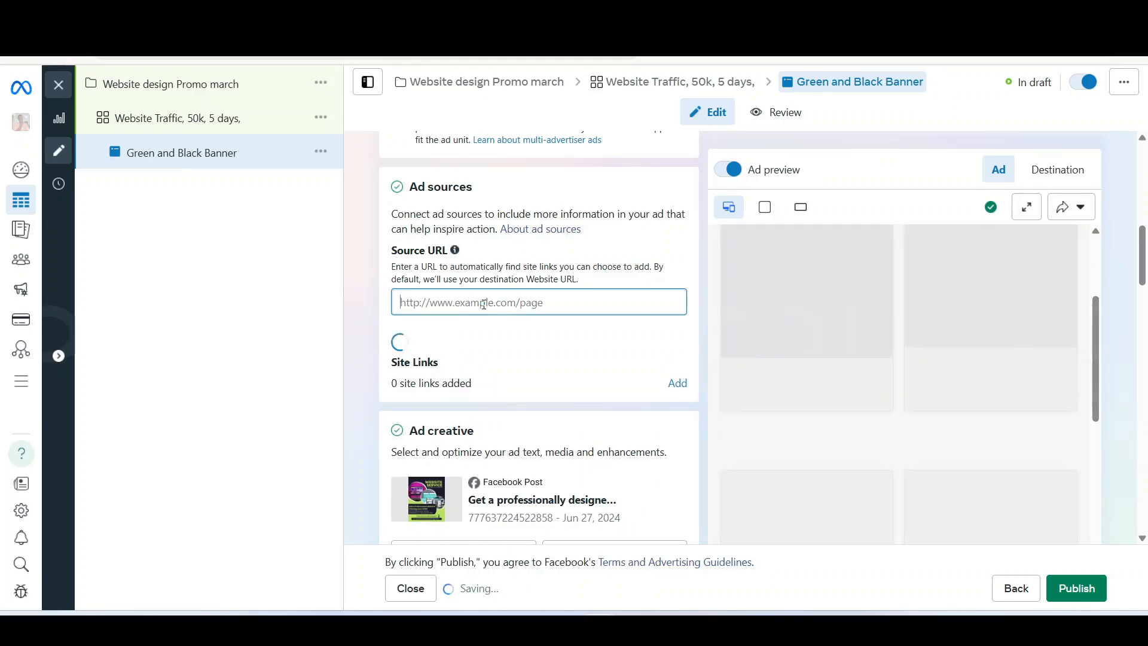
{"action": "type", "text": "htt"}
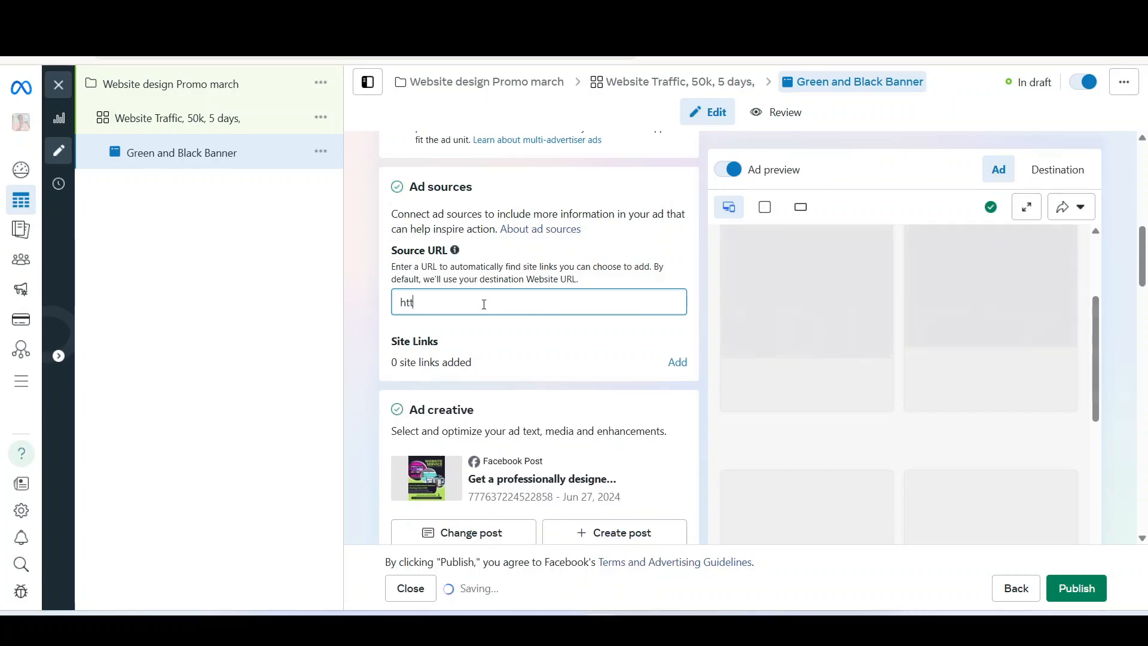
{"action": "type", "text": "ps:"}
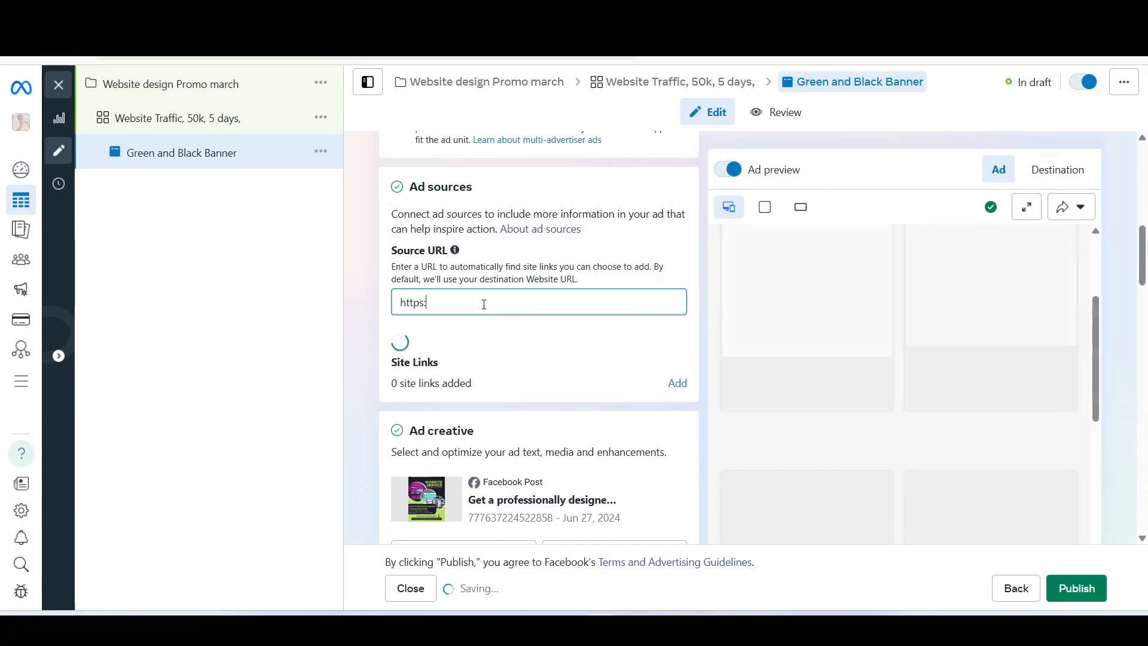
{"action": "type", "text": "//akp"}
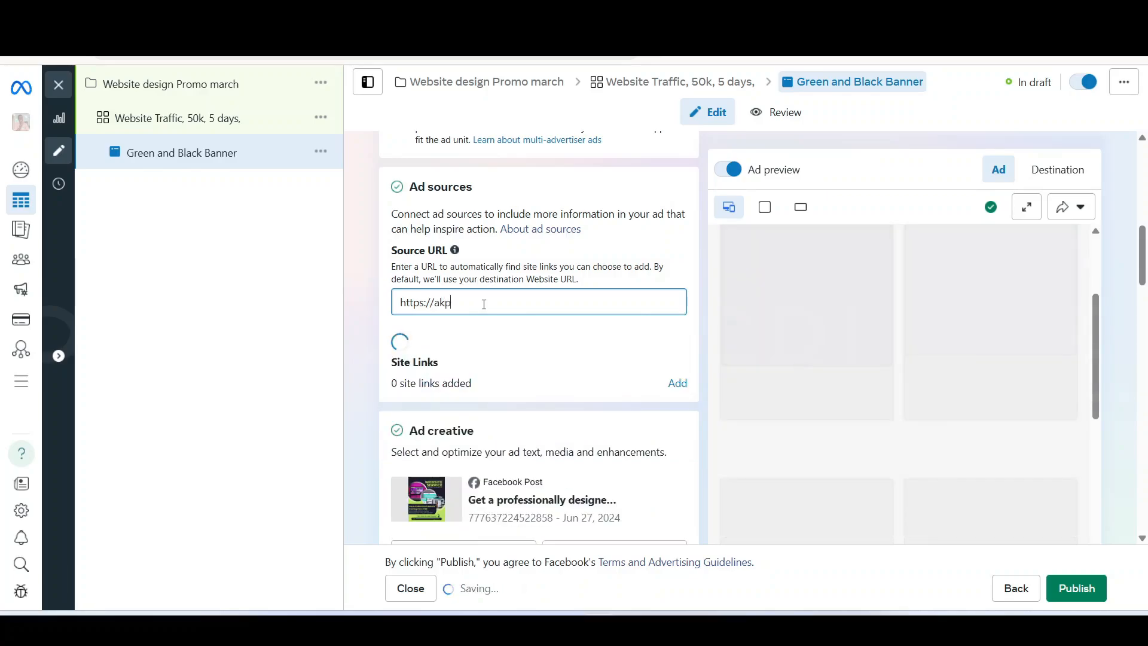
{"action": "type", "text": "rosperblog"}
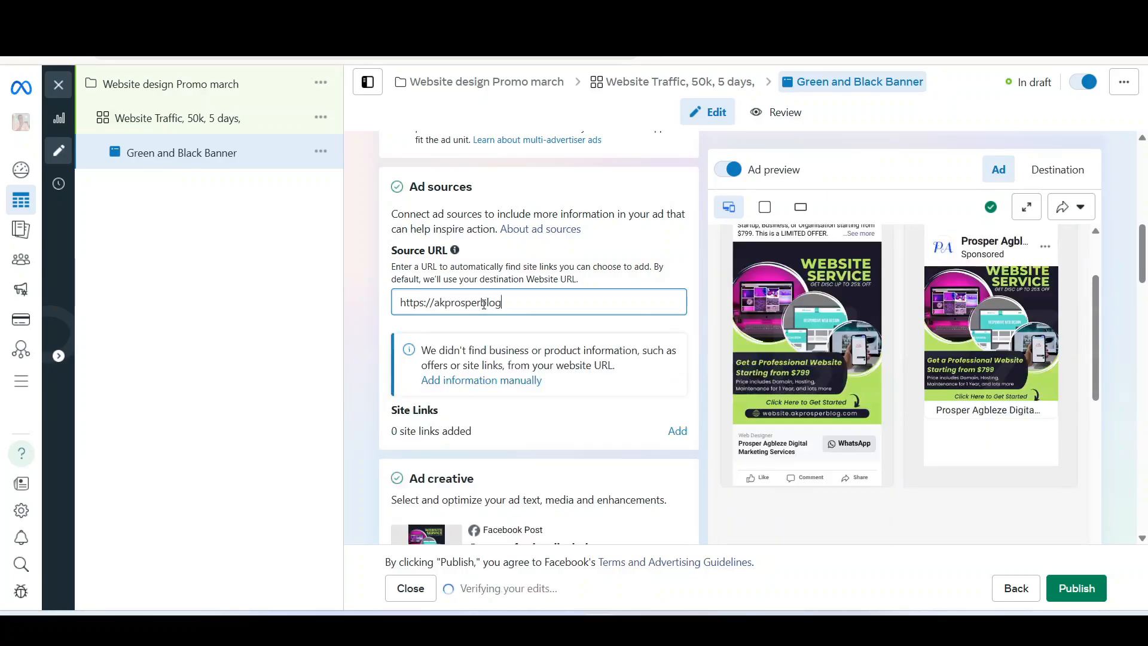
{"action": "type", "text": ".com"}
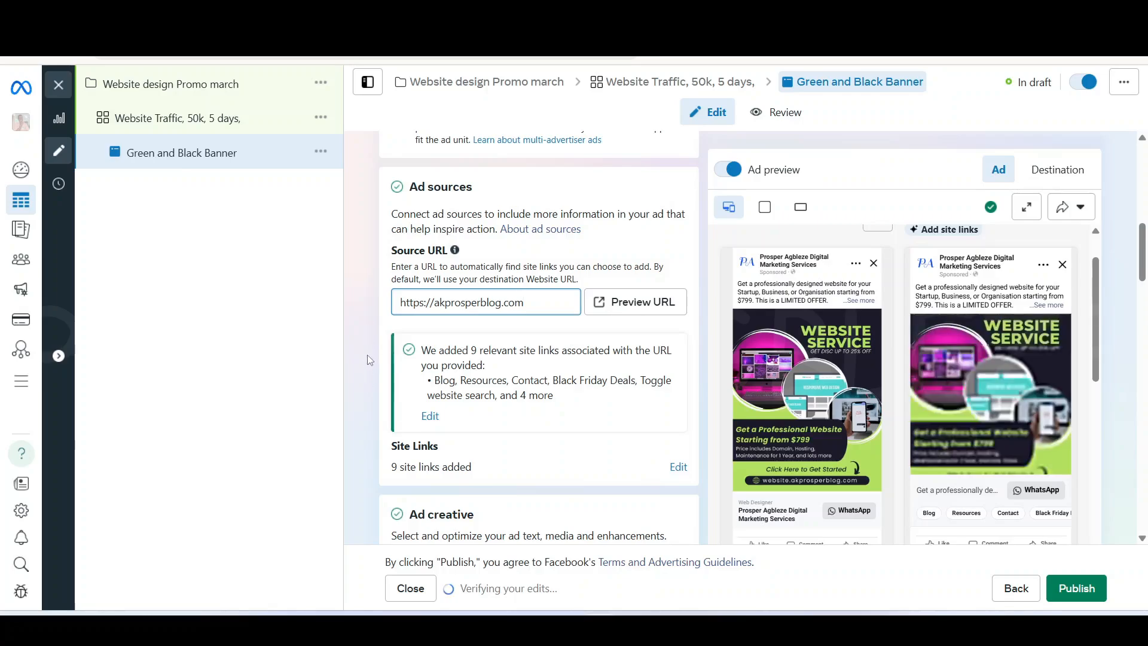
Examine the ad creative, Facebook Feed previews, message template and tracking settings of the Green and Black Banner ad.
{"action": "scroll", "coordinate": [378, 335], "scroll_direction": "down", "scroll_amount": 6}
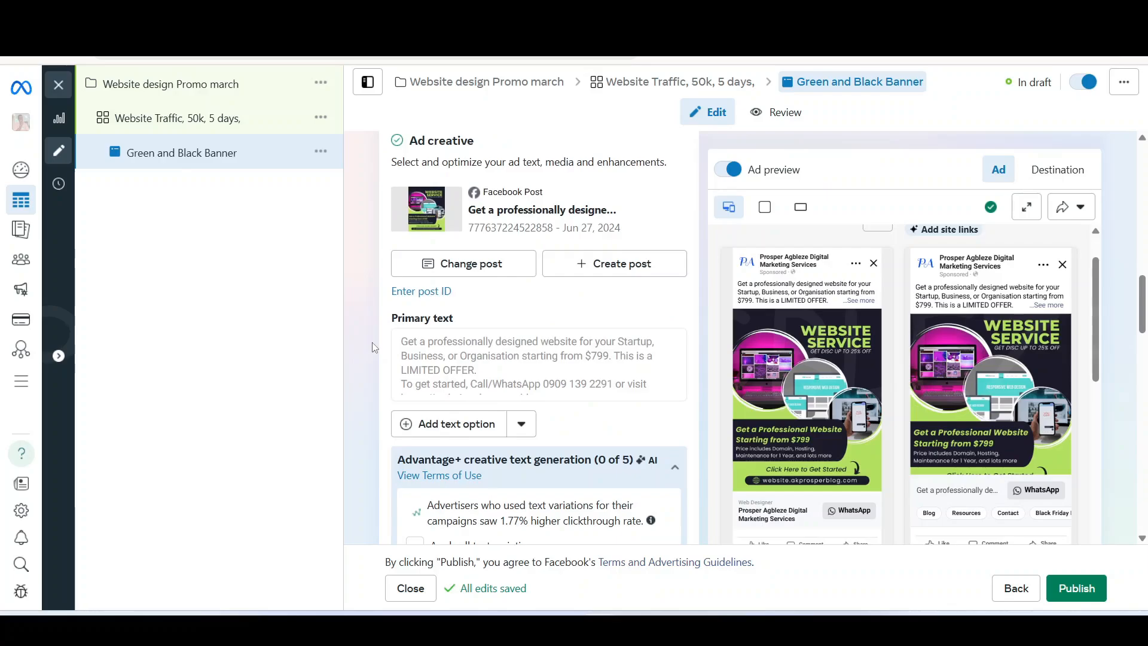
{"action": "scroll", "coordinate": [371, 347], "scroll_direction": "down", "scroll_amount": 8}
{"action": "scroll", "coordinate": [371, 343], "scroll_direction": "down", "scroll_amount": 2}
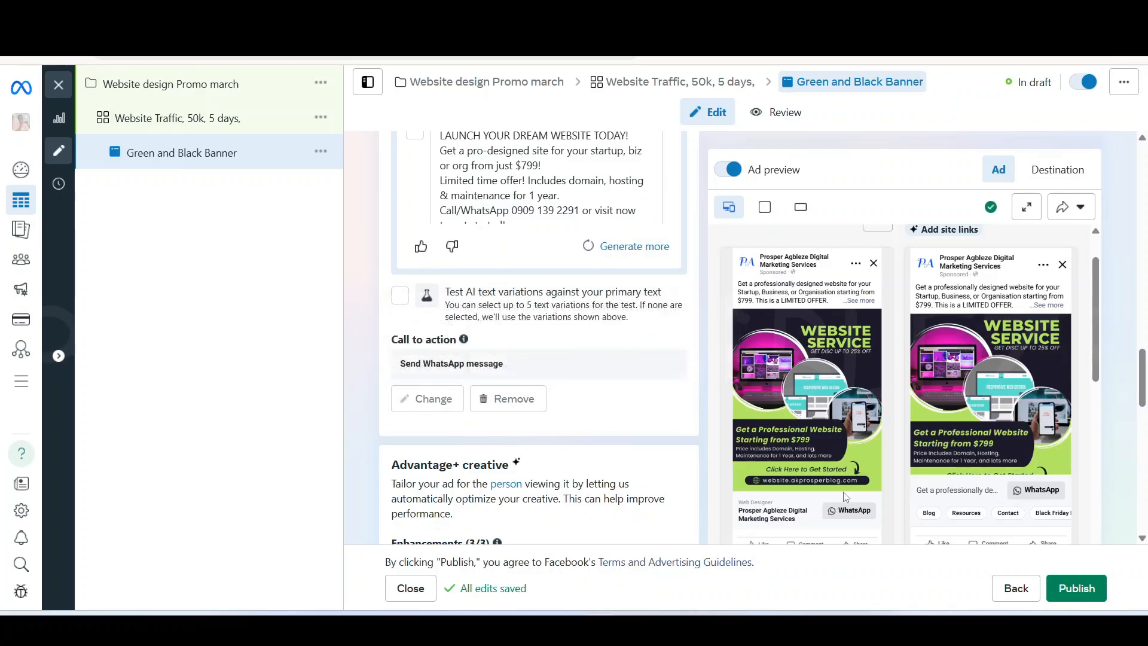
{"action": "scroll", "coordinate": [845, 497], "scroll_direction": "down", "scroll_amount": 2}
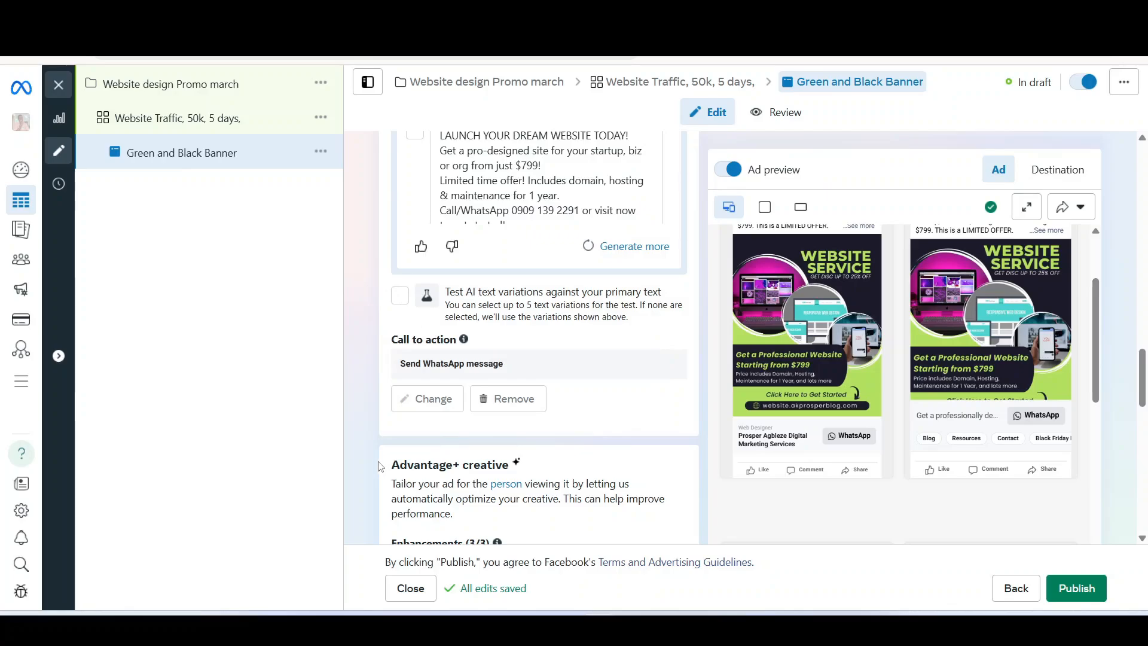
{"action": "scroll", "coordinate": [377, 465], "scroll_direction": "down", "scroll_amount": 6}
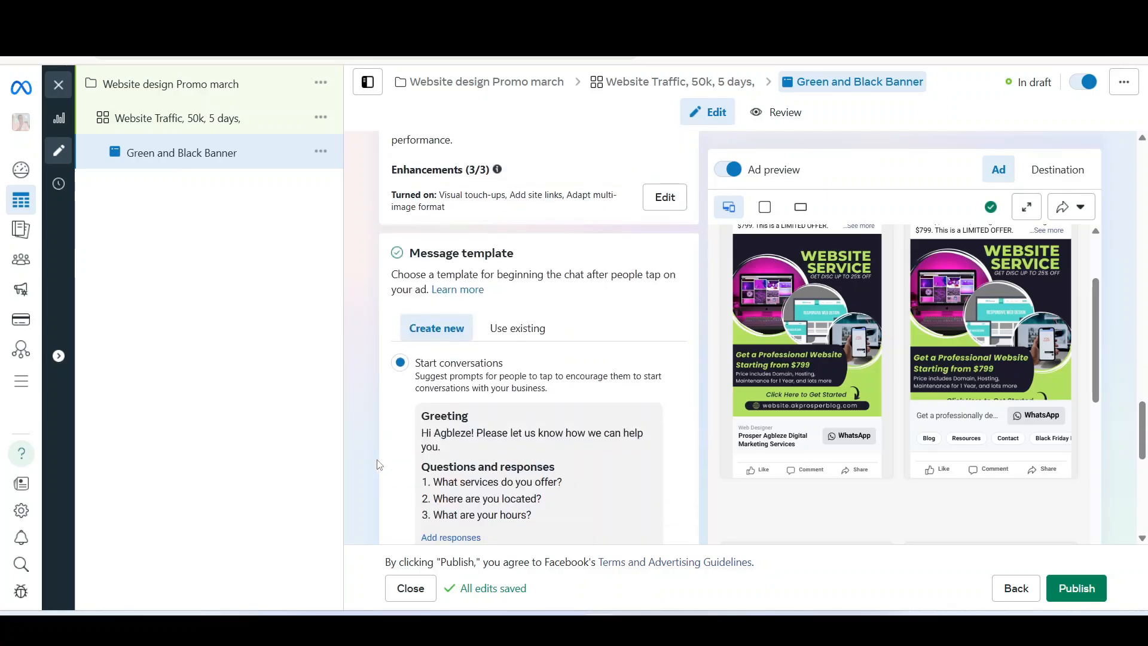
{"action": "scroll", "coordinate": [378, 465], "scroll_direction": "down", "scroll_amount": 2}
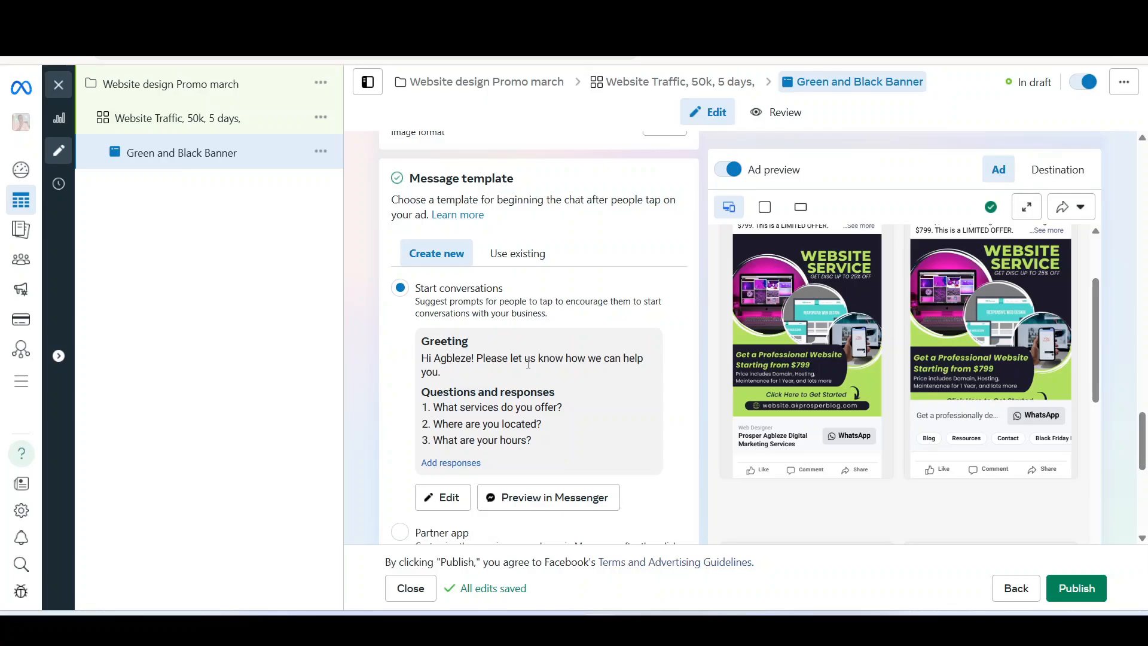
{"action": "scroll", "coordinate": [379, 466], "scroll_direction": "down", "scroll_amount": 8}
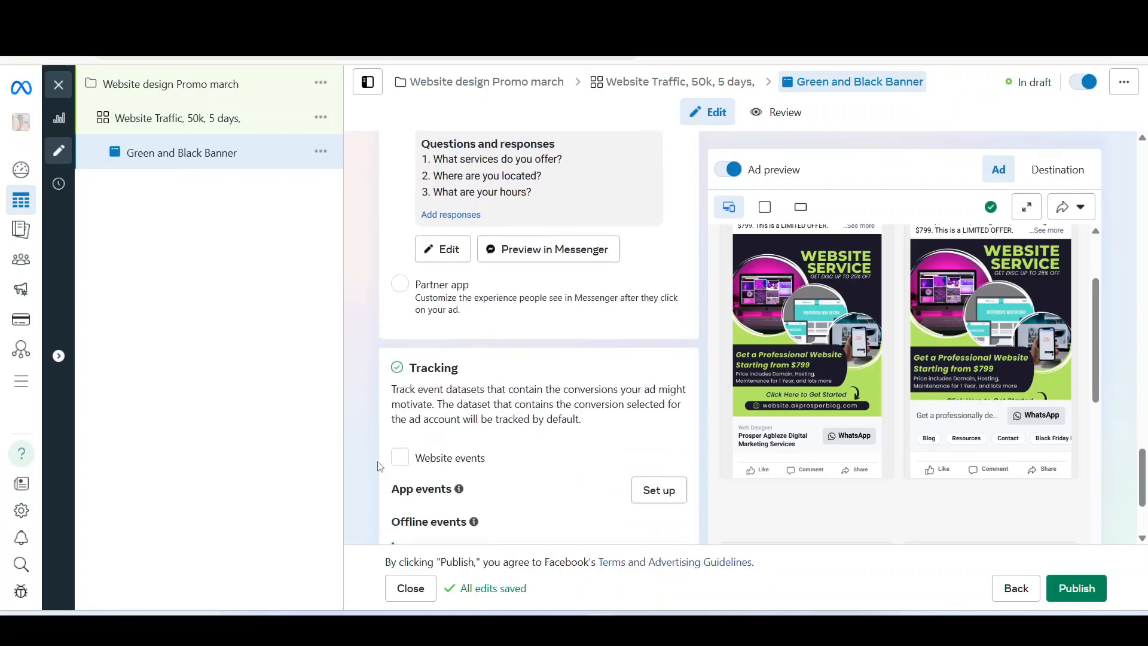
{"action": "scroll", "coordinate": [379, 466], "scroll_direction": "down", "scroll_amount": 2}
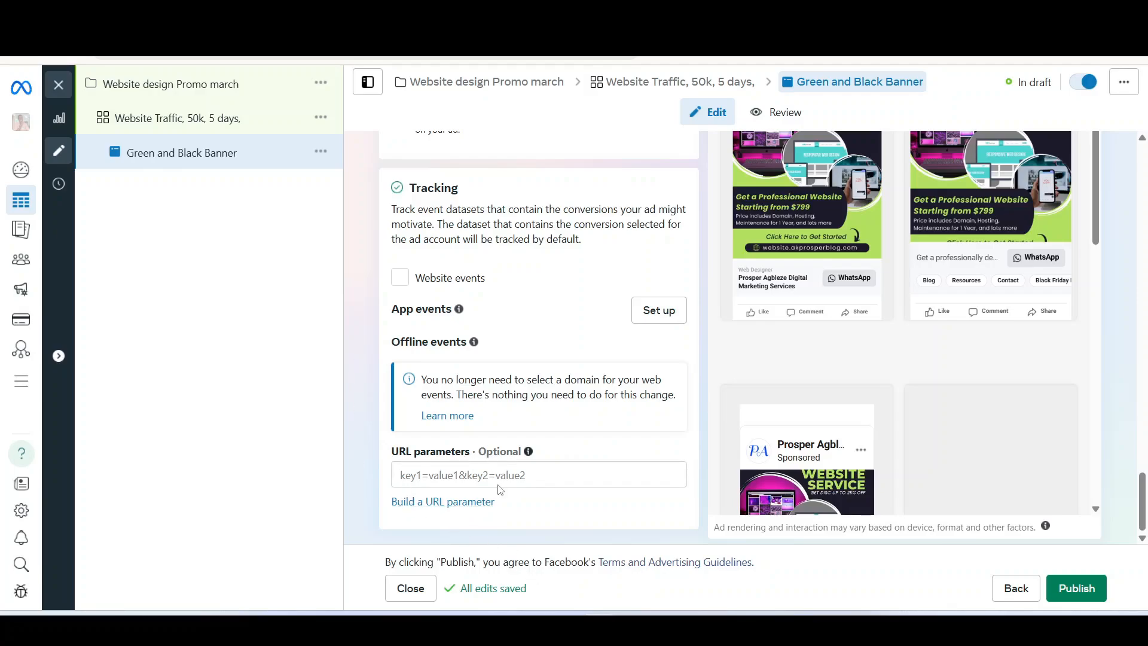
Recheck the Green and Black Banner ad from its name to its tracking settings and publish the campaign.
{"action": "scroll", "coordinate": [428, 528], "scroll_direction": "up", "scroll_amount": 5}
{"action": "scroll", "coordinate": [430, 526], "scroll_direction": "up", "scroll_amount": 20}
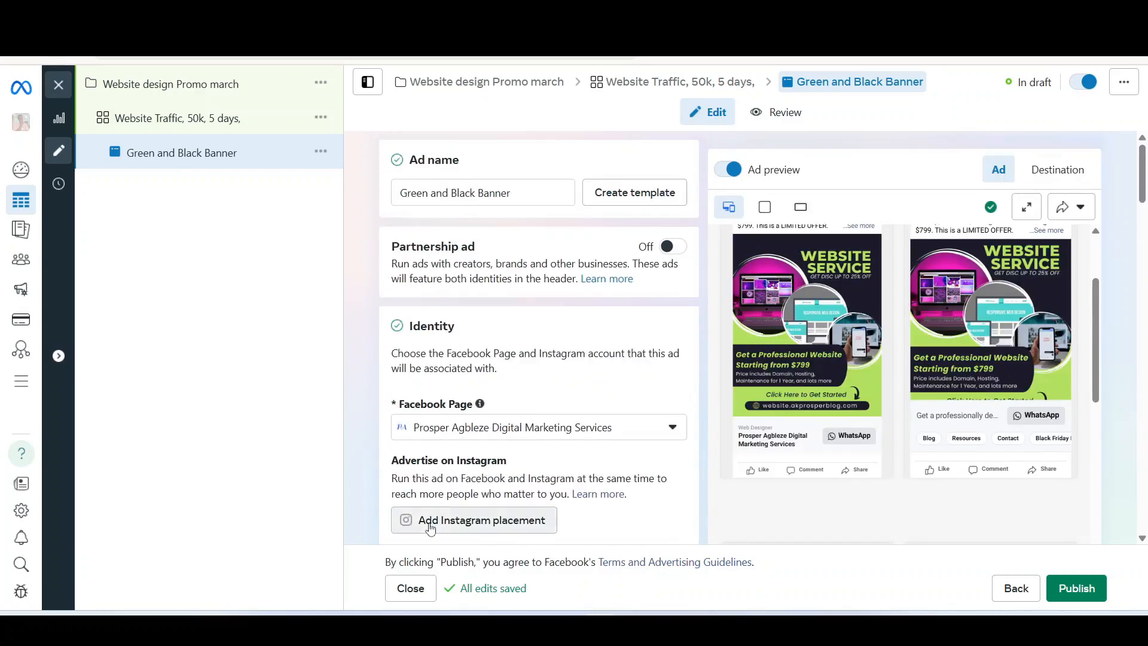
{"action": "scroll", "coordinate": [428, 520], "scroll_direction": "down", "scroll_amount": 15}
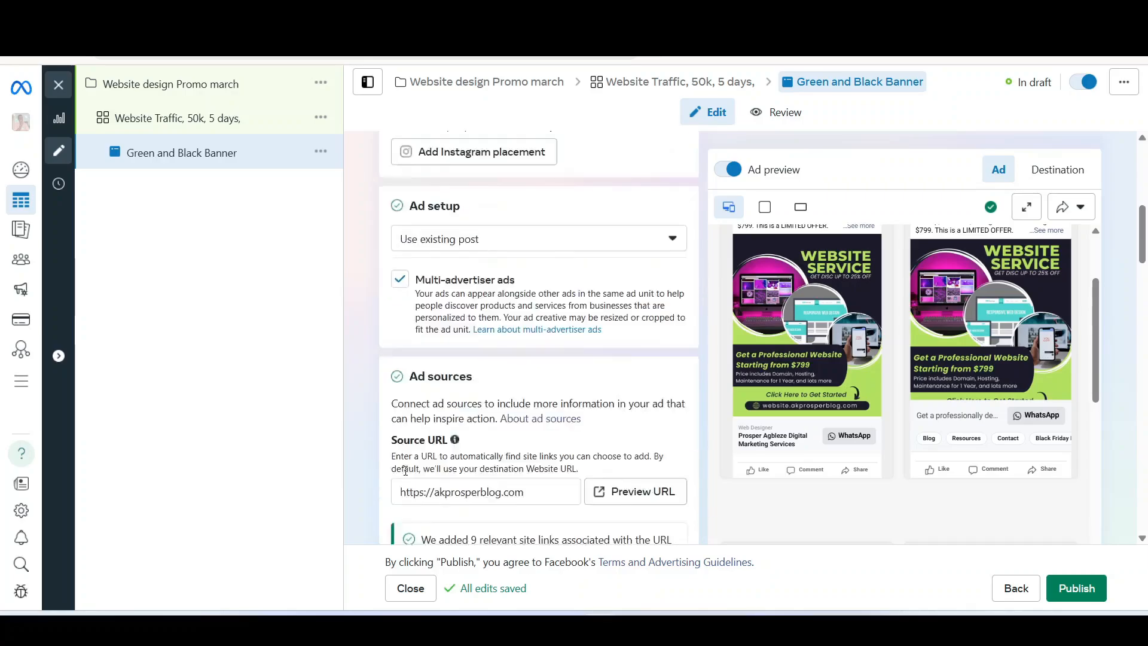
{"action": "scroll", "coordinate": [417, 489], "scroll_direction": "down", "scroll_amount": 10}
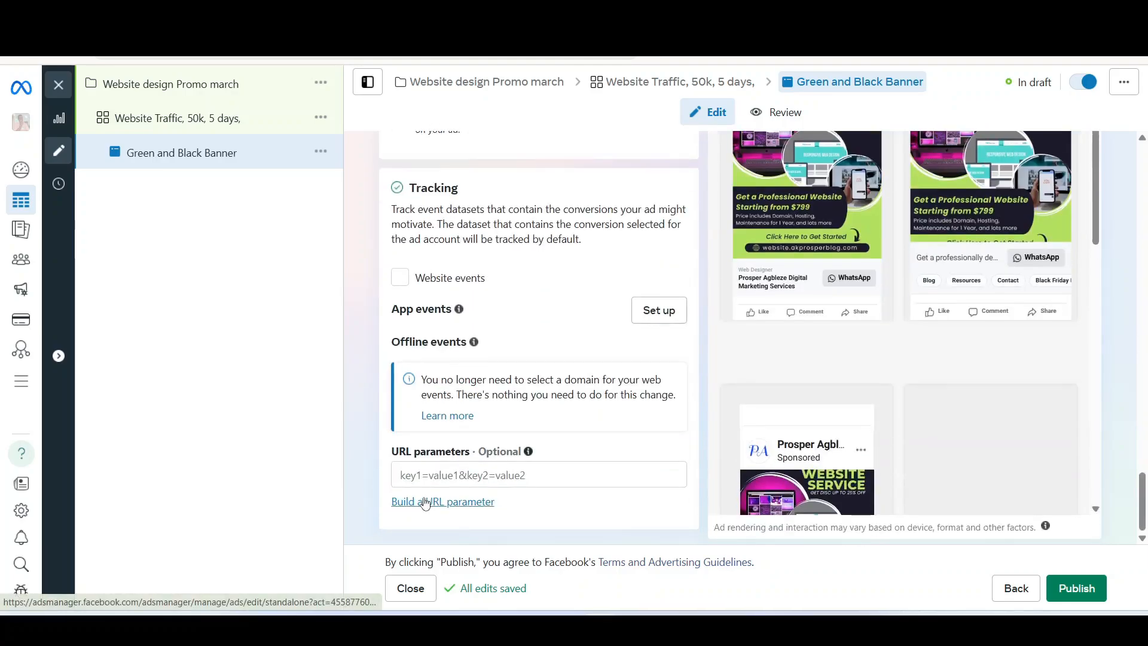
{"action": "left_click", "coordinate": [1077, 589]}
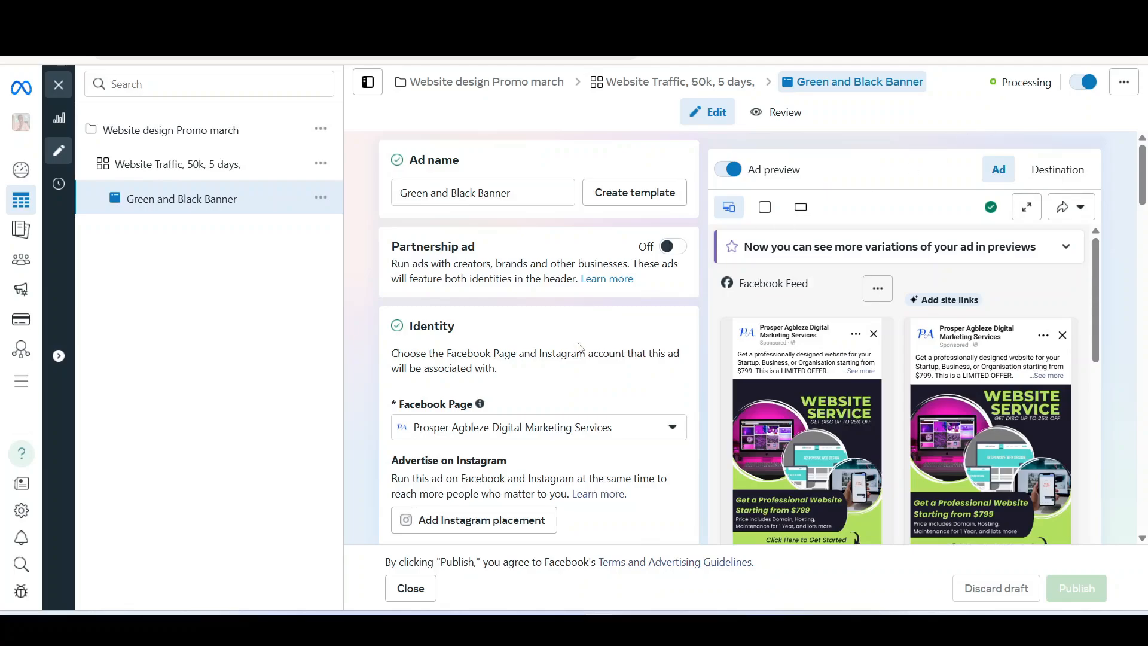
Open the Website Traffic, 50k, 5 days ad set and check its delivery status, budget and schedule.
{"action": "left_click", "coordinate": [677, 88]}
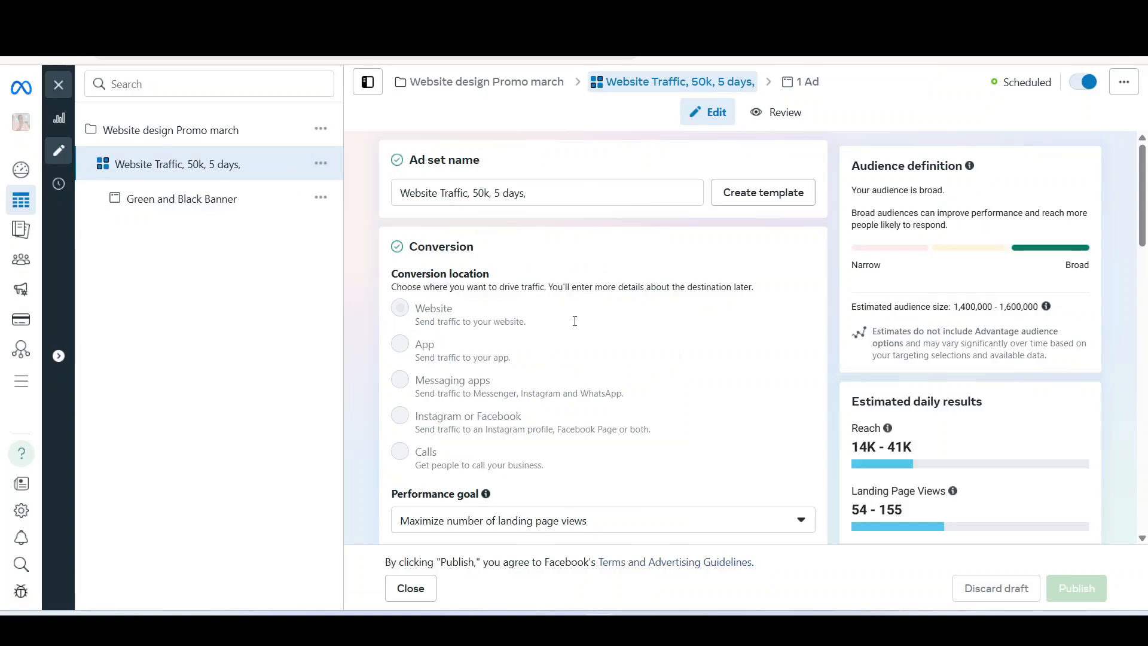
{"action": "scroll", "coordinate": [610, 375], "scroll_direction": "down", "scroll_amount": 10}
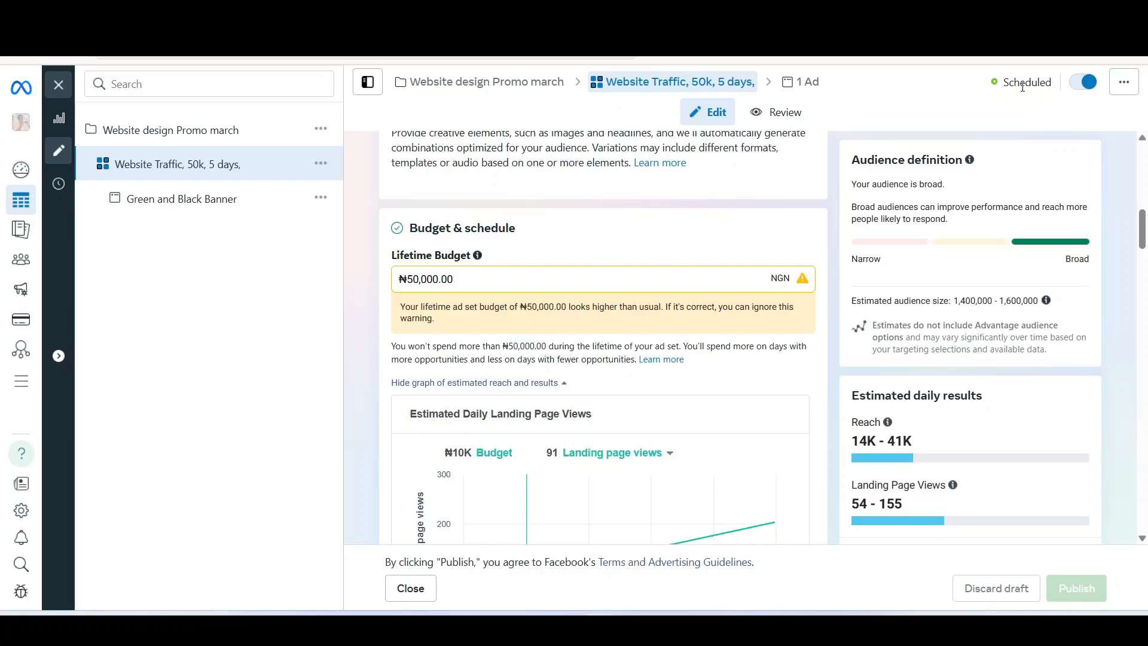
{"action": "left_click_drag", "start_coordinate": [1008, 83], "coordinate": [1046, 84]}
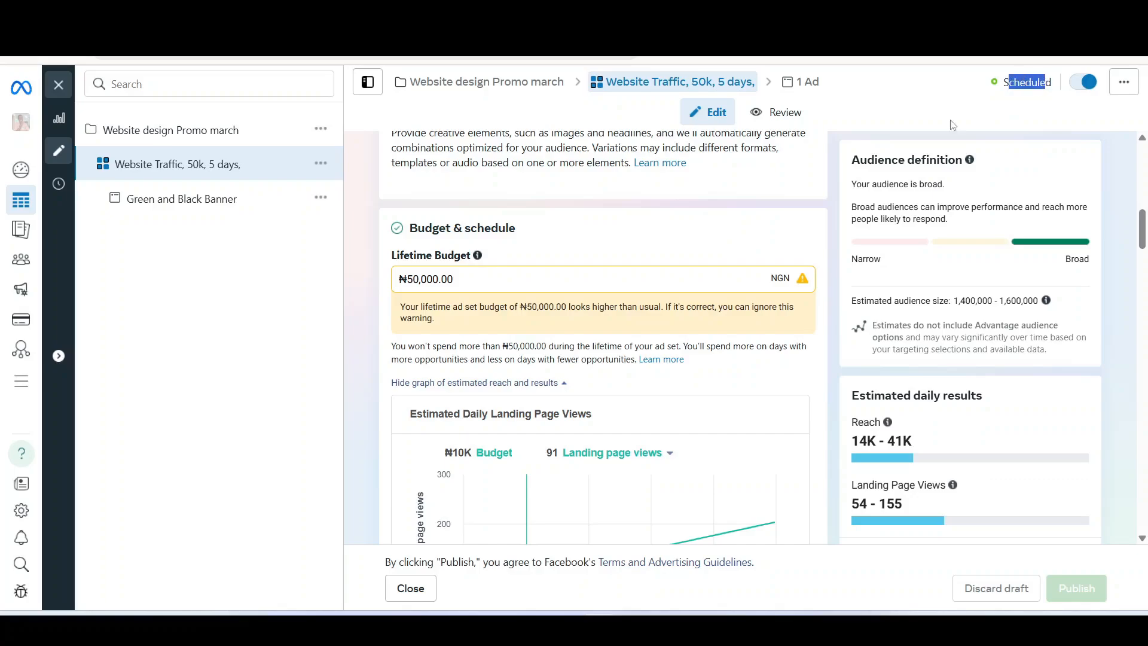
{"action": "left_click", "coordinate": [375, 301]}
Check the ad account's payment activity and prepaid balance under Billing & payments, and return to Campaigns.
{"action": "mouse_move", "coordinate": [18, 320]}
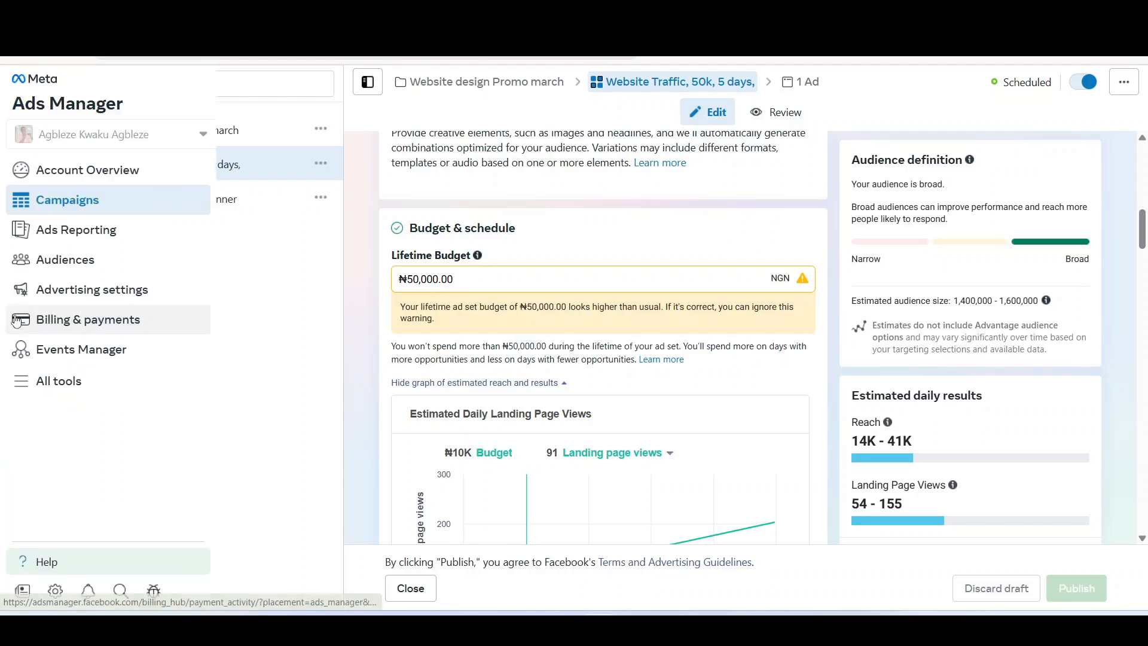
{"action": "left_click", "coordinate": [115, 321]}
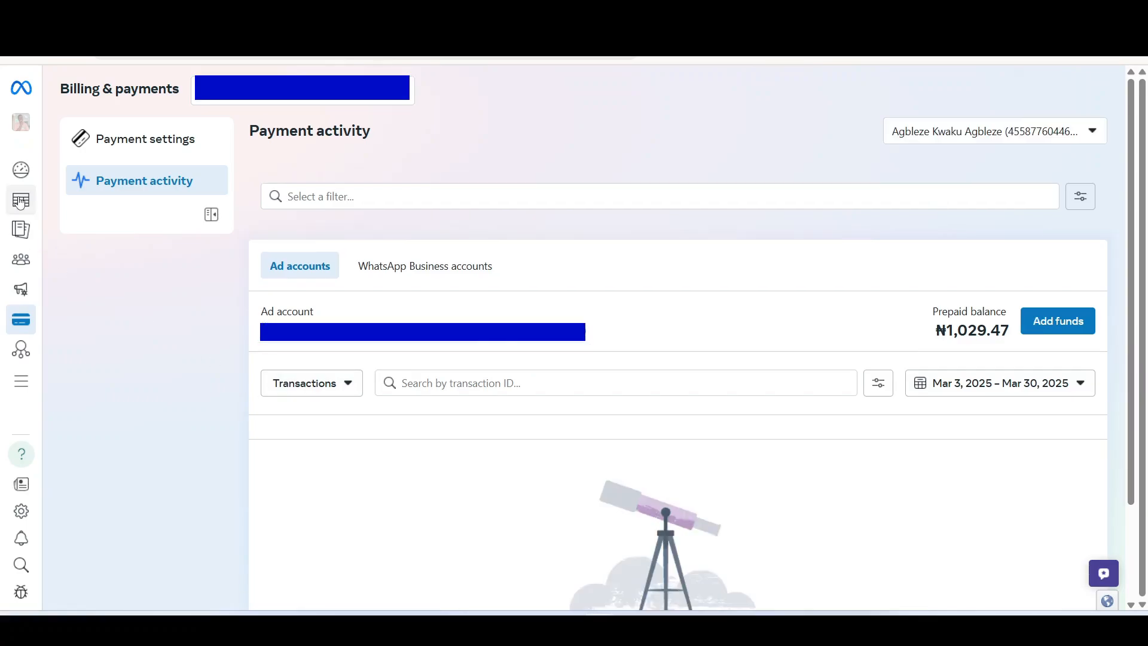
{"action": "mouse_move", "coordinate": [47, 207]}
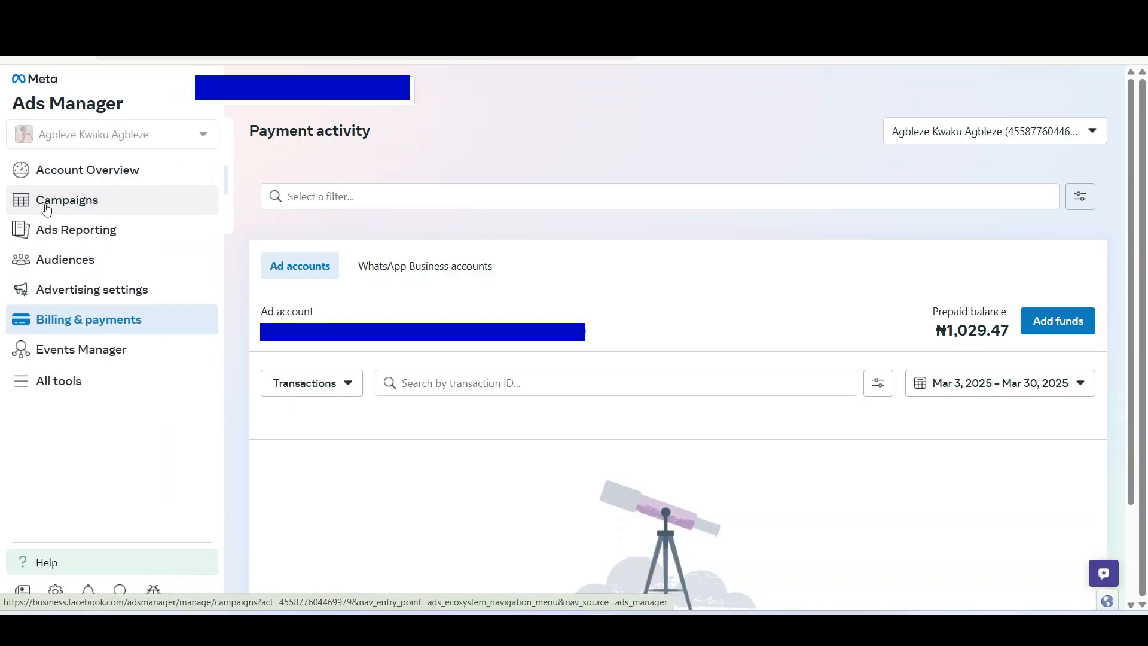
{"action": "left_click", "coordinate": [45, 205]}
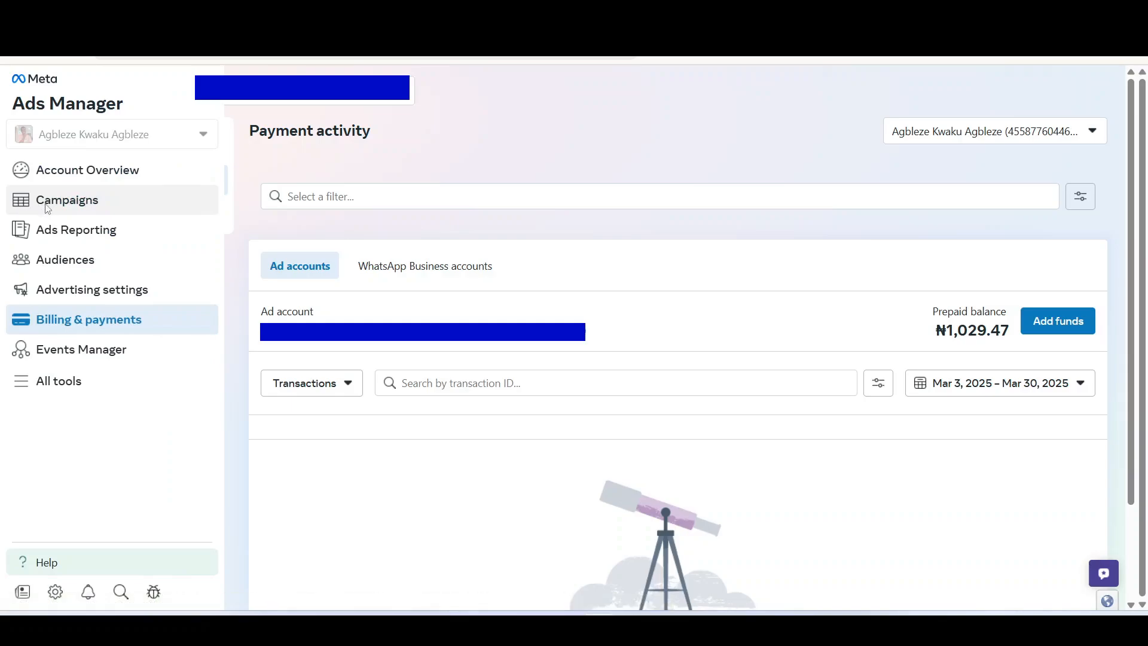